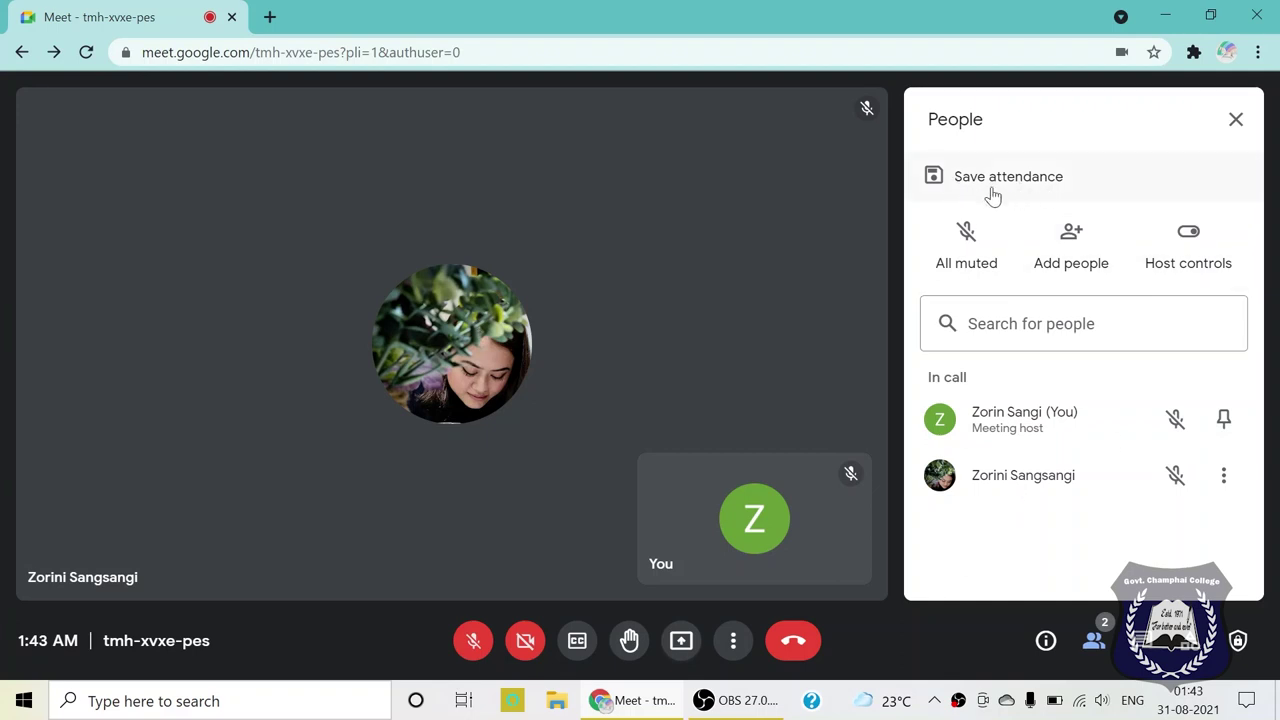
# Save the meeting's attendance from the participant list and export the report as CSV
pyautogui.click(1094, 643)
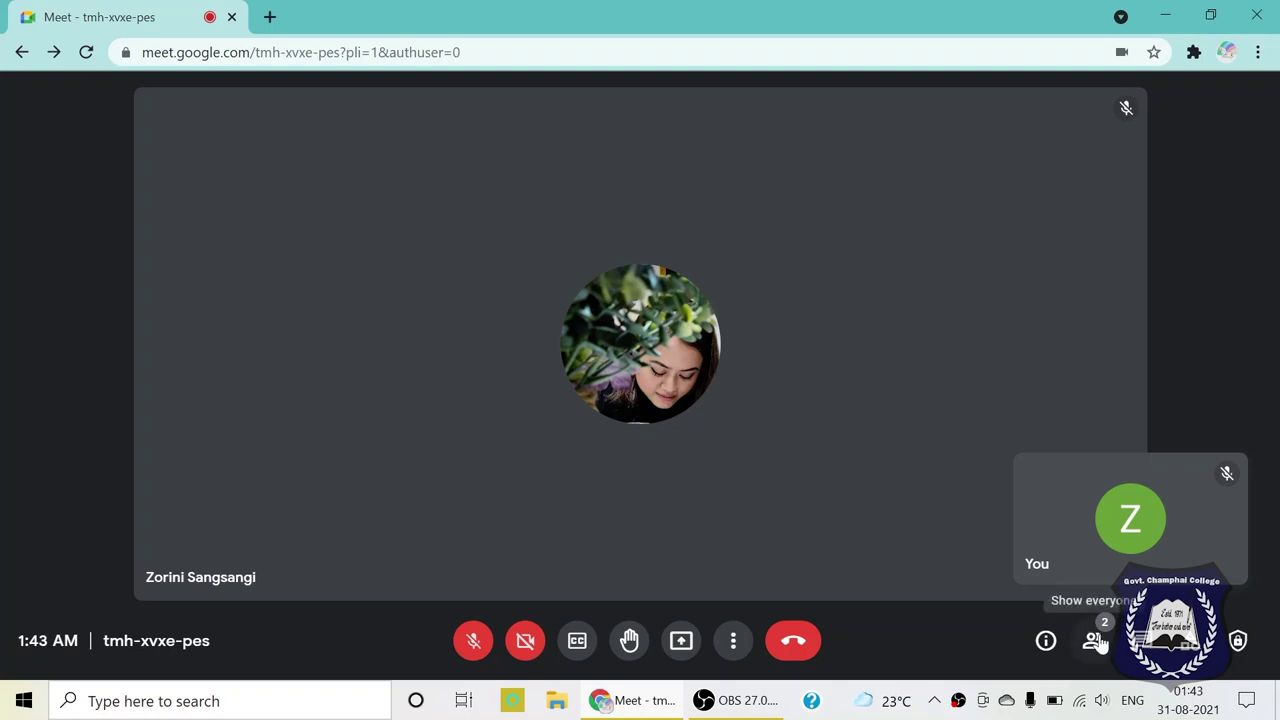
pyautogui.click(1096, 641)
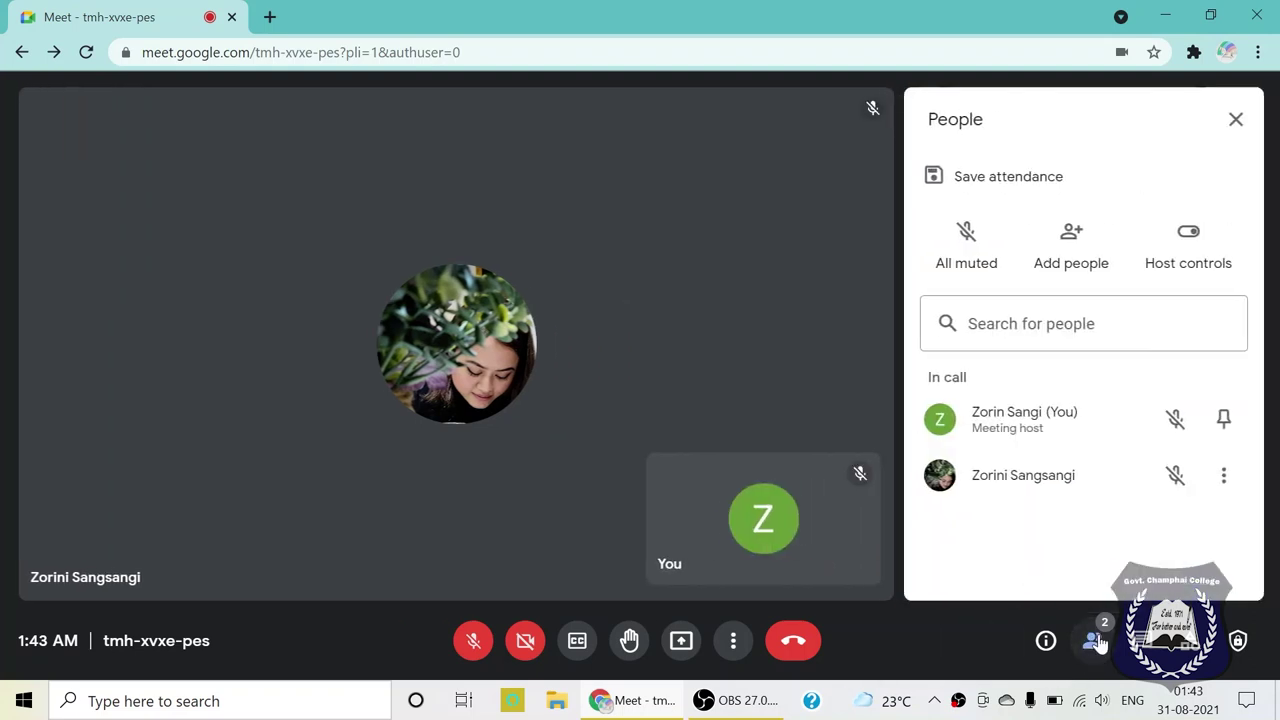
pyautogui.click(1096, 641)
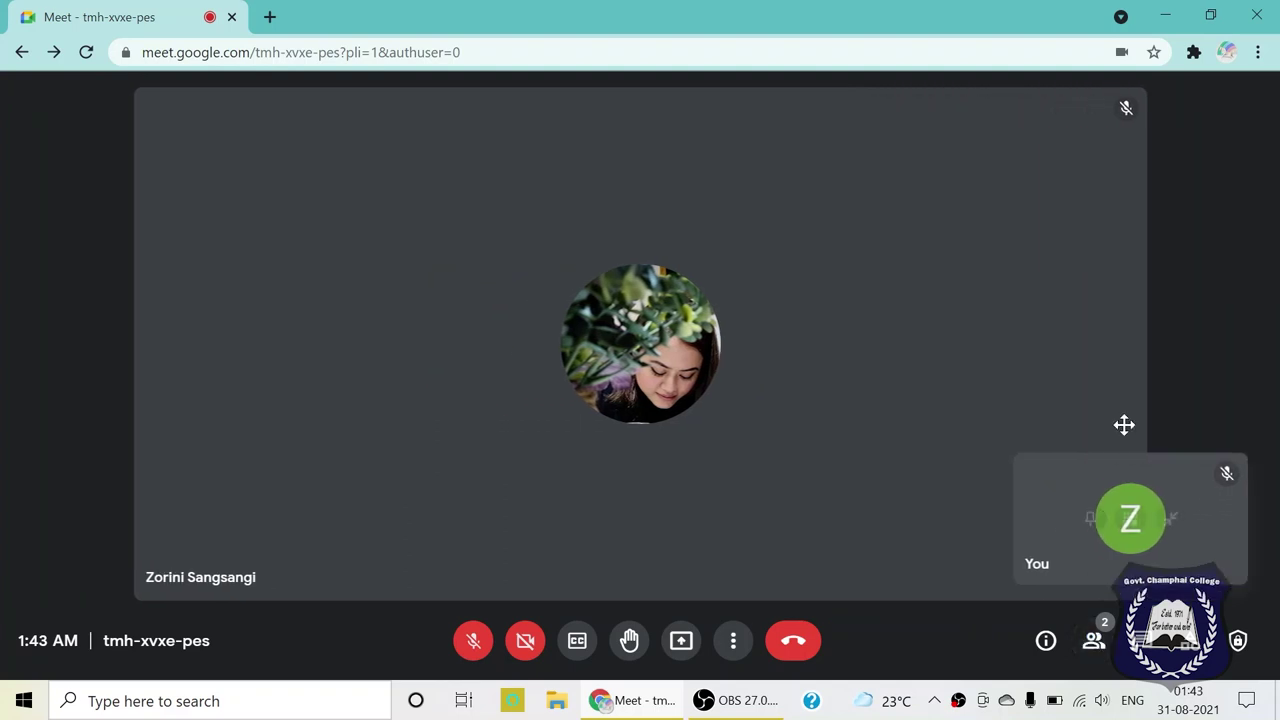
pyautogui.click(1095, 643)
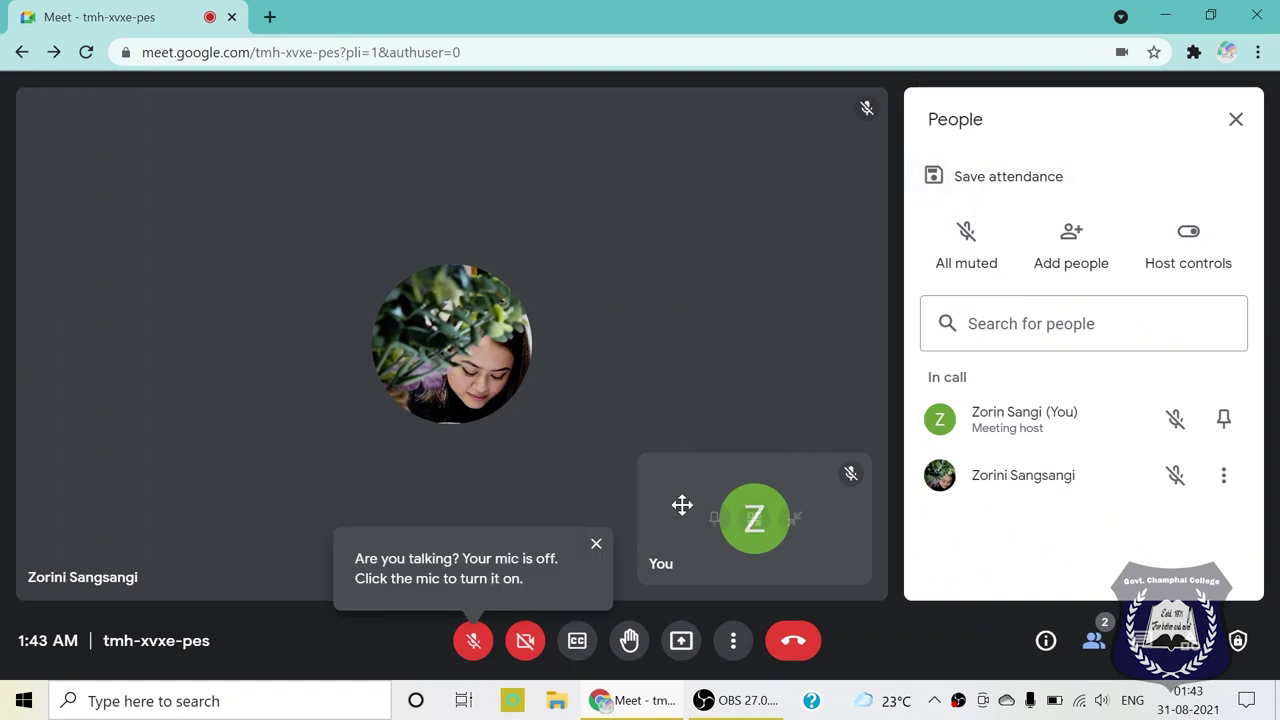
pyautogui.click(1029, 178)
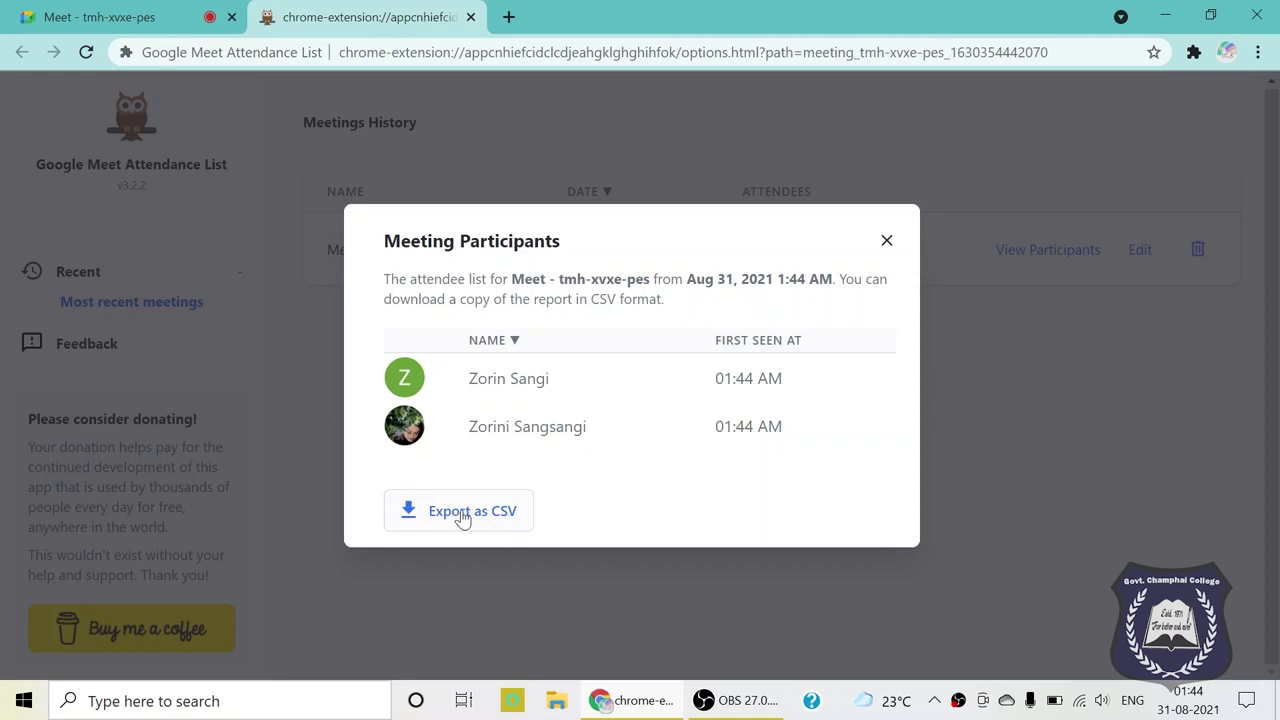
pyautogui.click(417, 512)
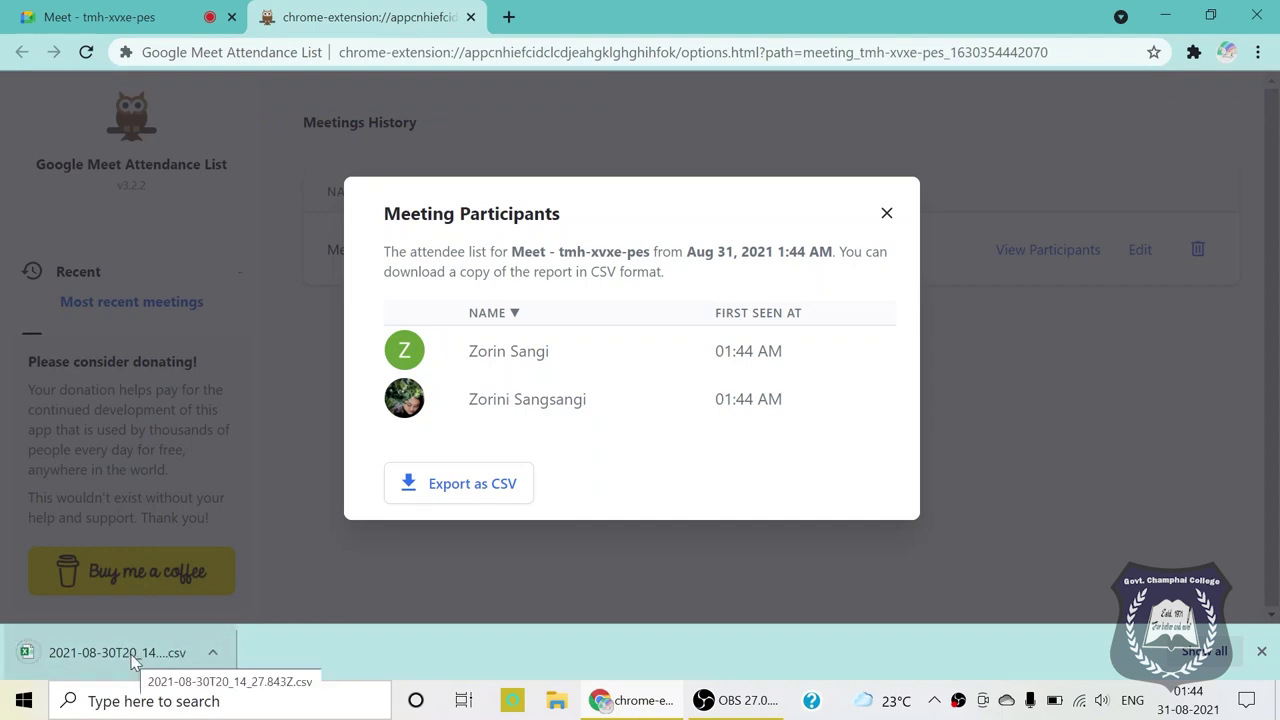
# Open the exported attendance CSV in Excel and look through the meeting details and attendee list
pyautogui.click(72, 660)
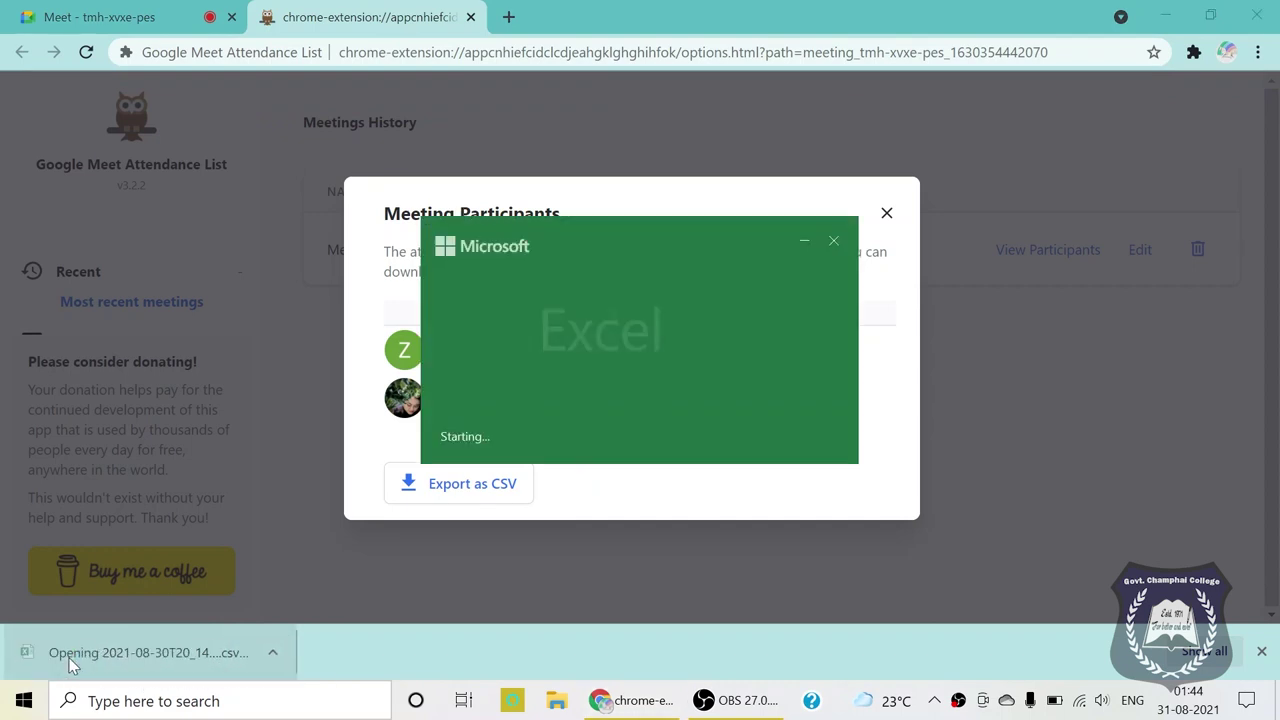
pyautogui.scroll(-2, 274, 443)
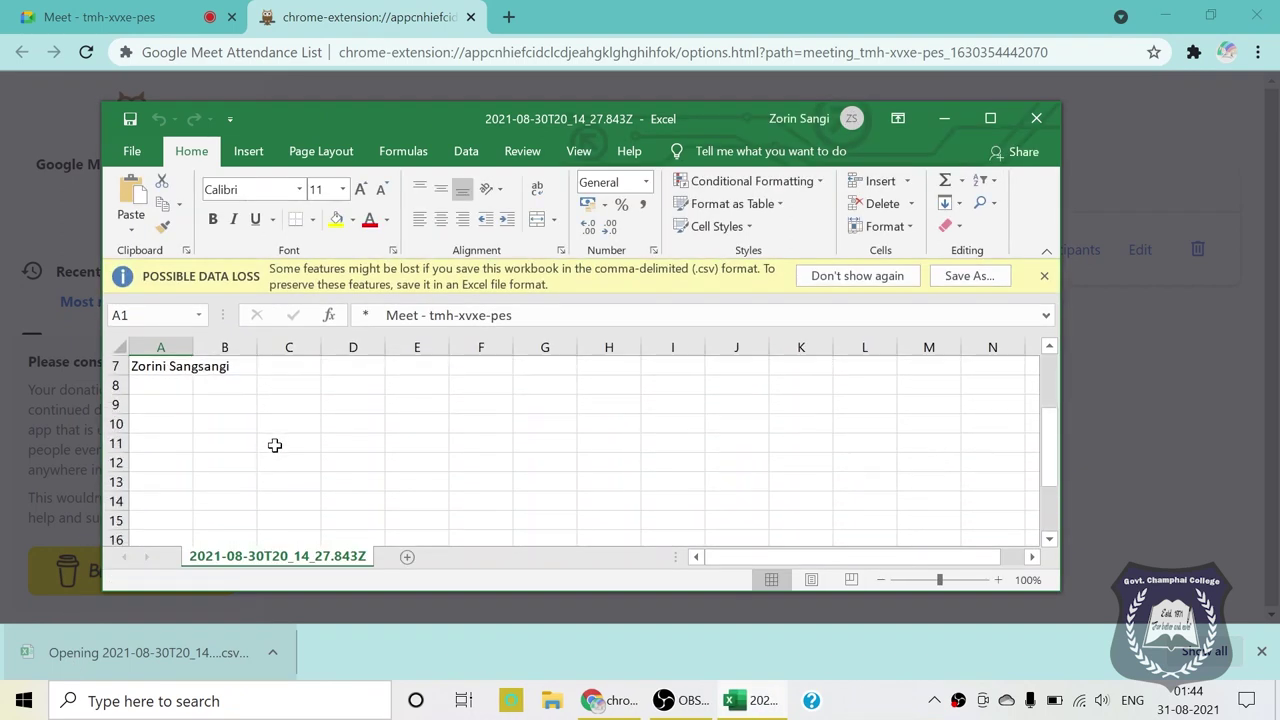
pyautogui.scroll(2, 229, 443)
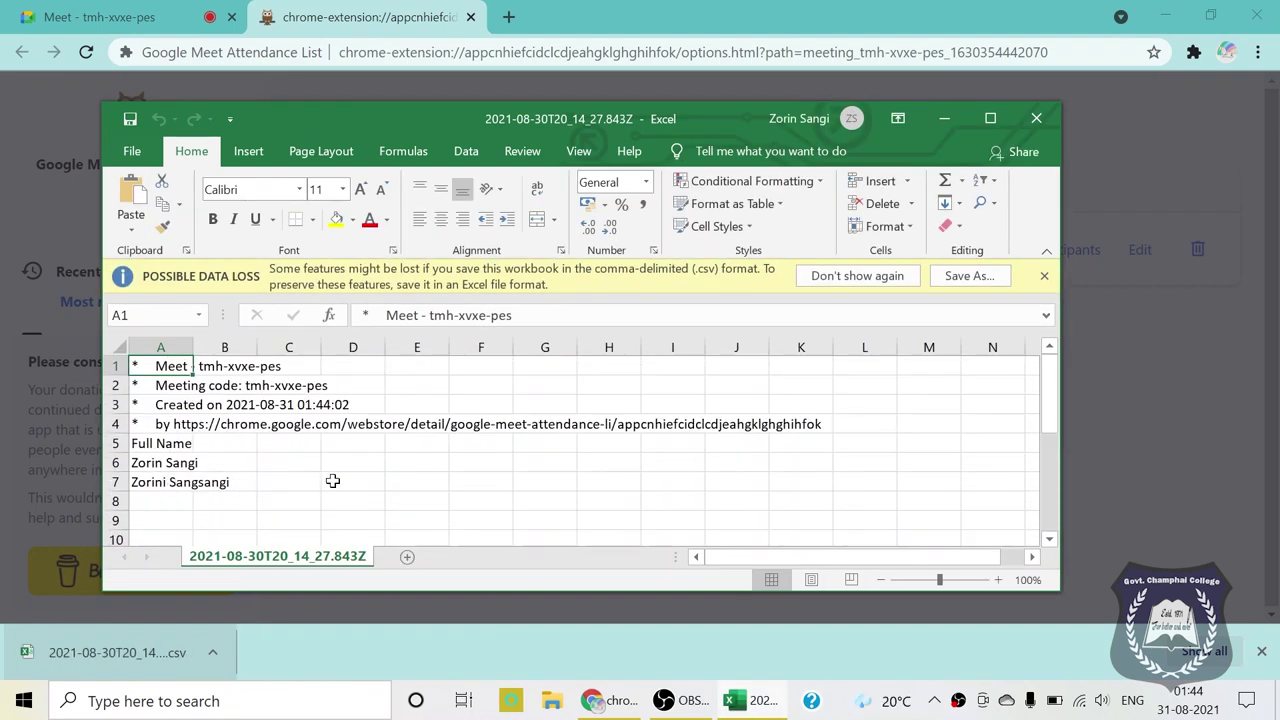
pyautogui.scroll(-14, 294, 463)
pyautogui.scroll(8, 290, 453)
pyautogui.scroll(6, 290, 453)
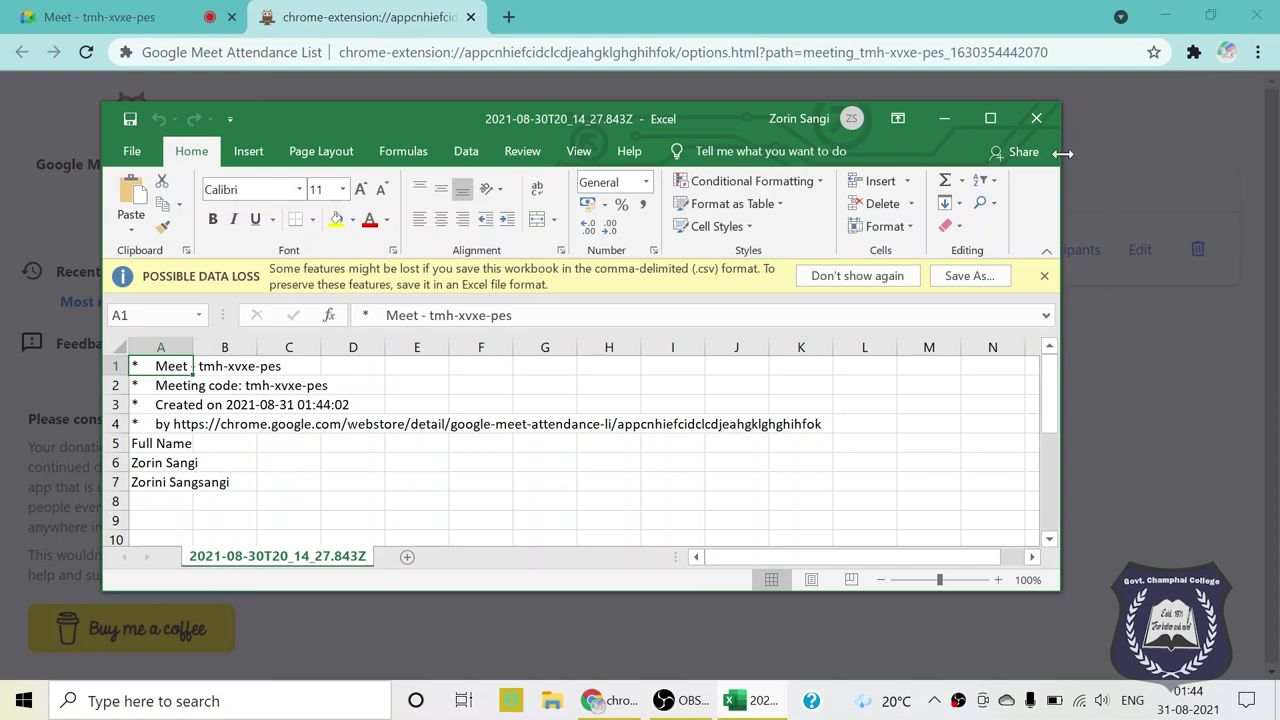
# Close the attendance spreadsheet and report, then return to the meeting and hide its participant list
pyautogui.click(1036, 118)
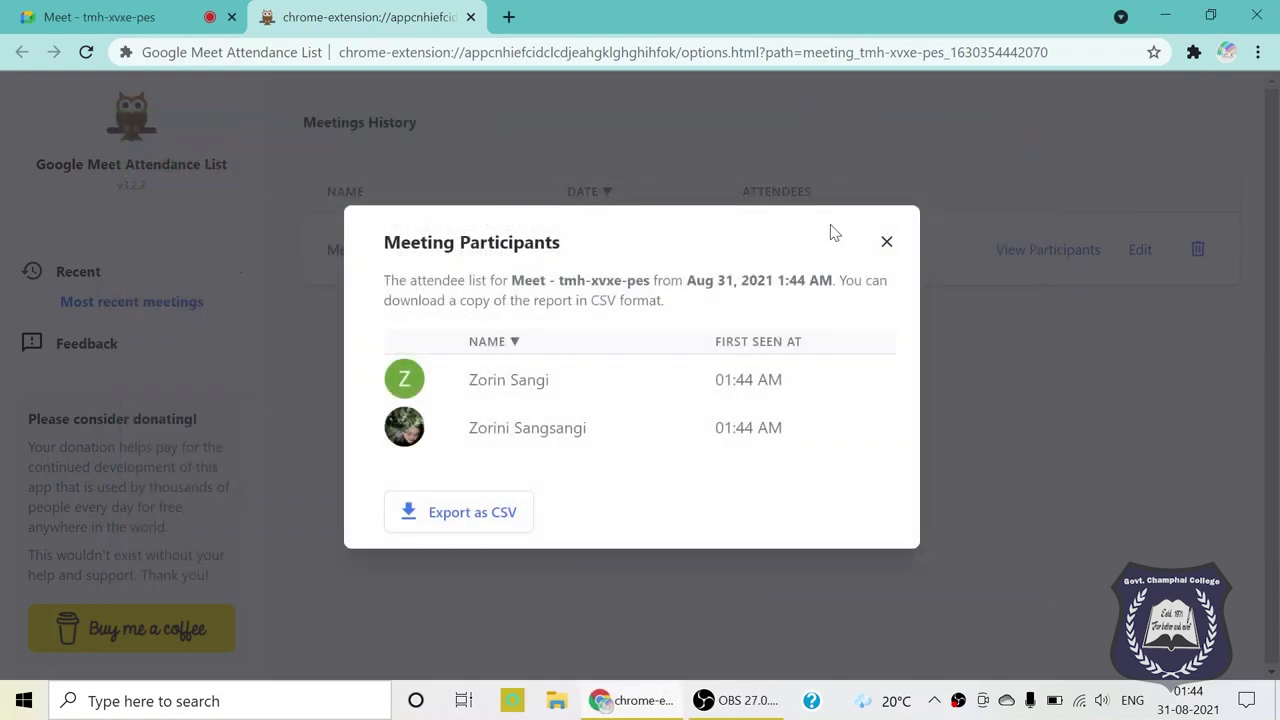
pyautogui.click(883, 246)
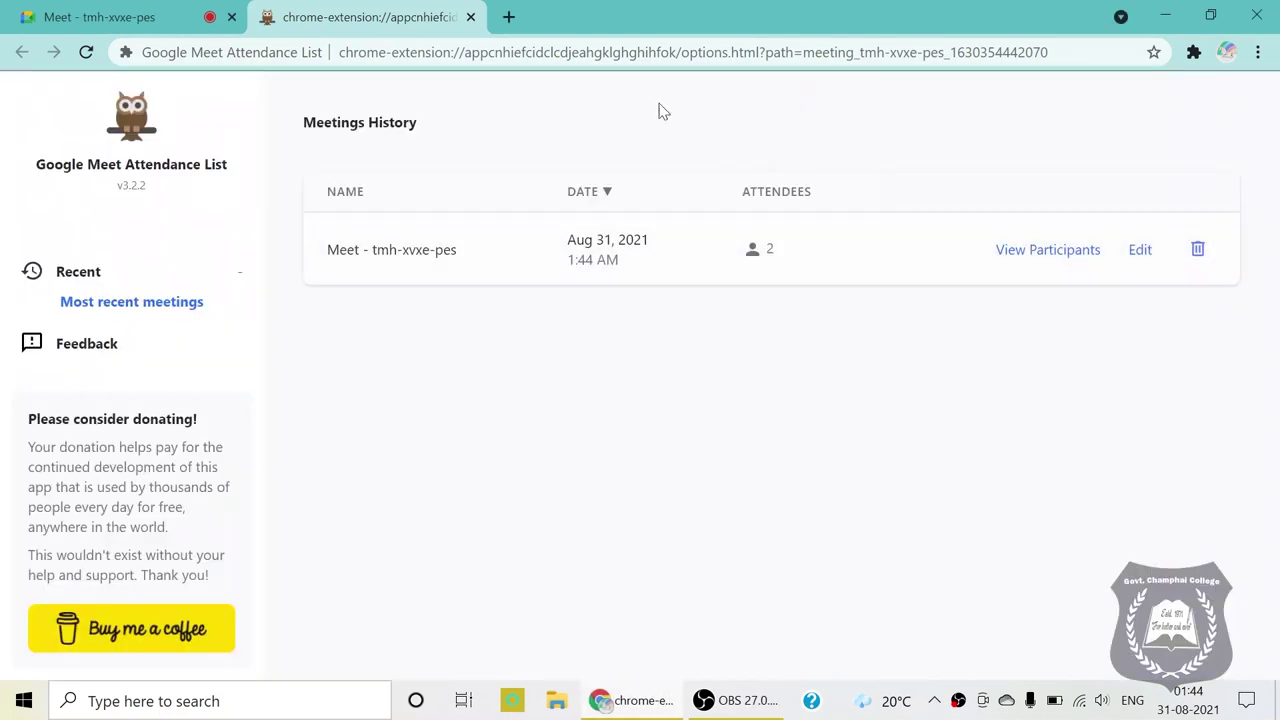
pyautogui.click(471, 18)
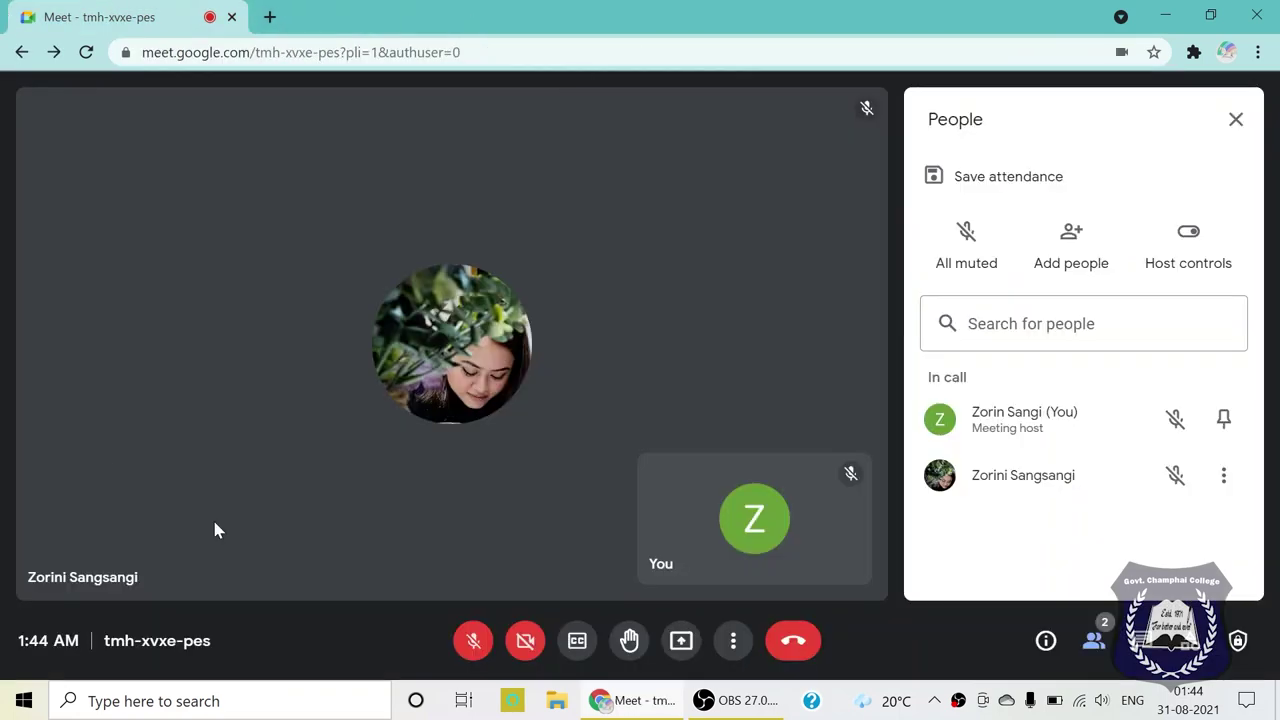
pyautogui.click(1235, 120)
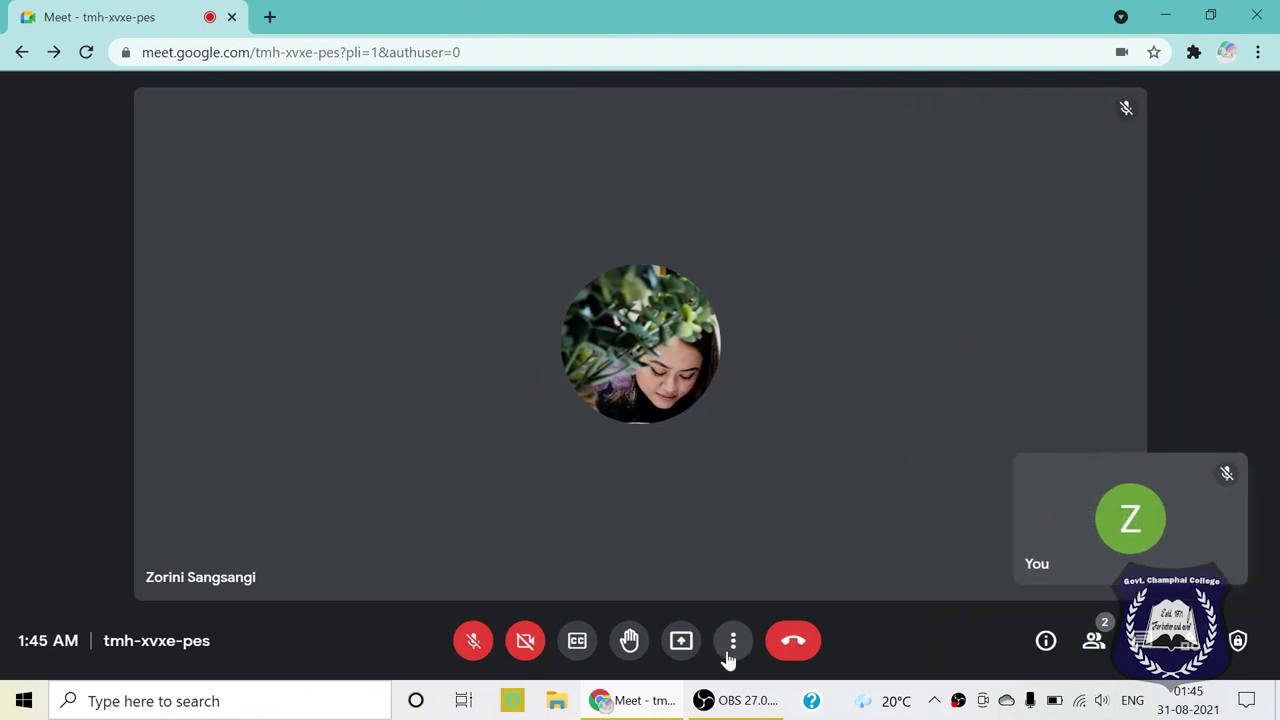
# End the video call for everyone and close the meeting participants report that opens
pyautogui.click(806, 648)
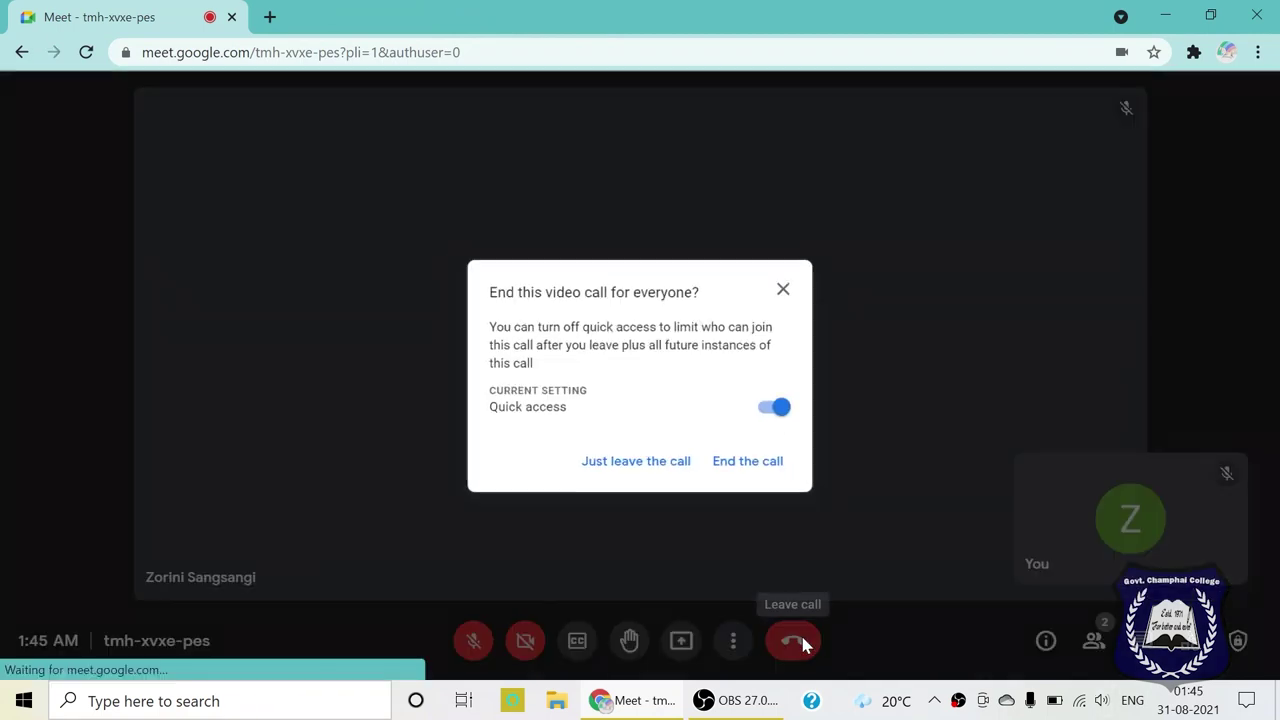
pyautogui.click(761, 484)
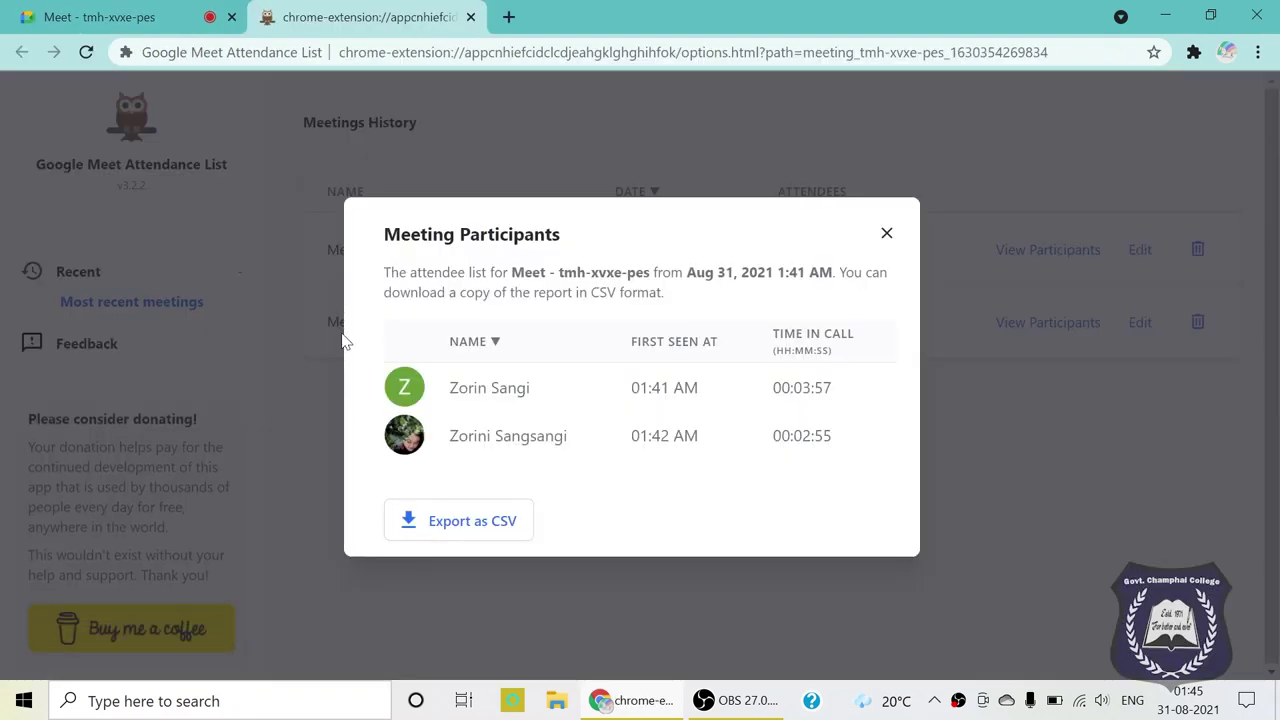
pyautogui.click(886, 235)
pyautogui.click(471, 18)
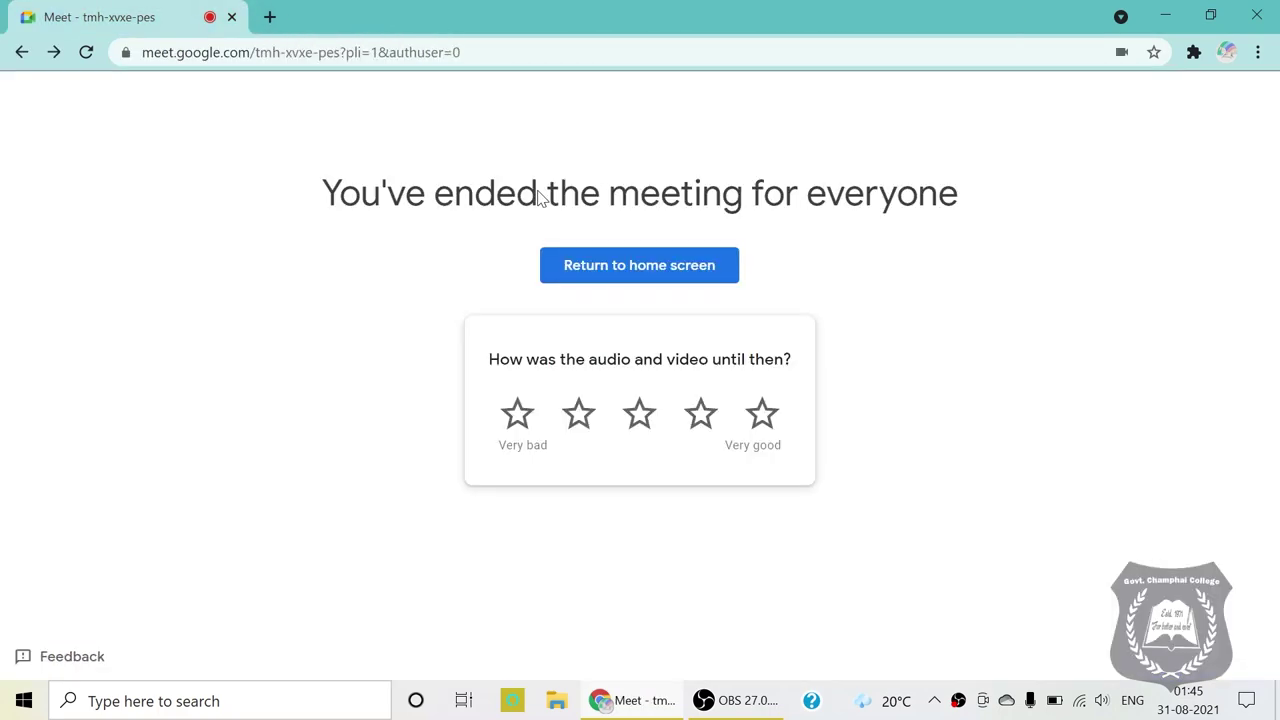
# Go back to the Google home page and open Forms from the Google apps
pyautogui.click(22, 52)
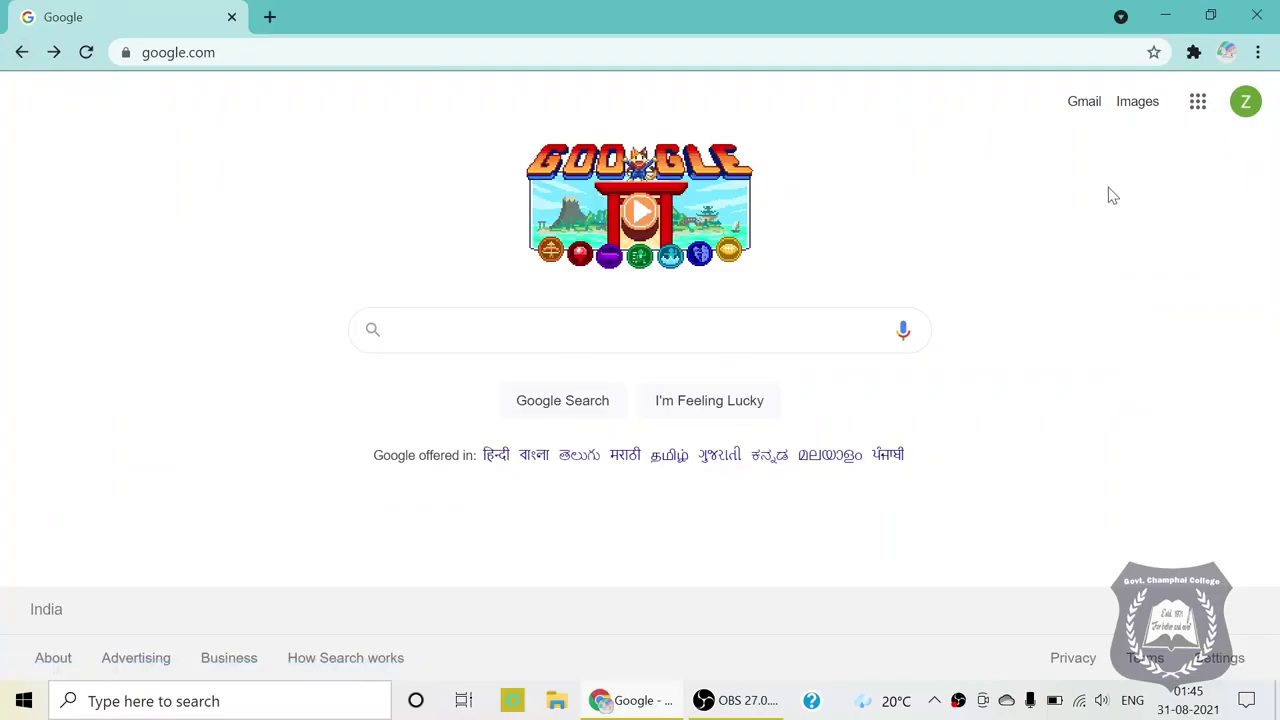
pyautogui.click(1198, 101)
pyautogui.scroll(2, 1054, 317)
pyautogui.scroll(-1, 1046, 352)
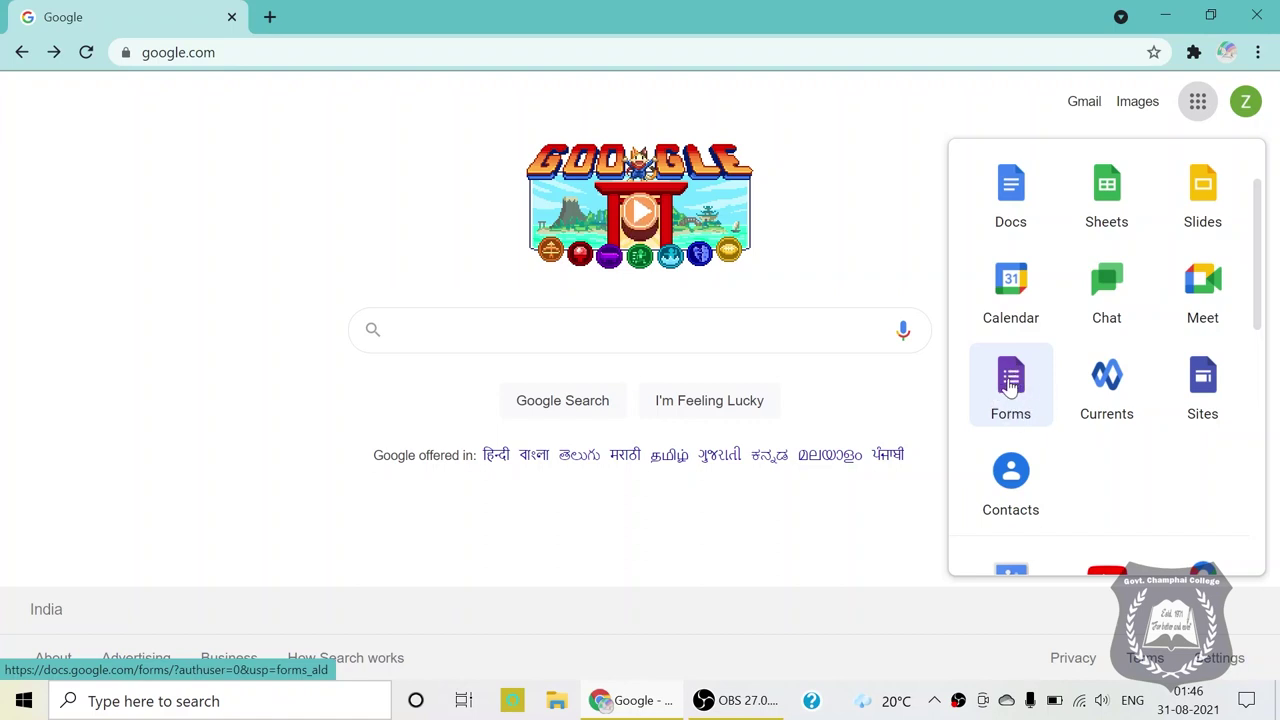
pyautogui.scroll(1, 1140, 260)
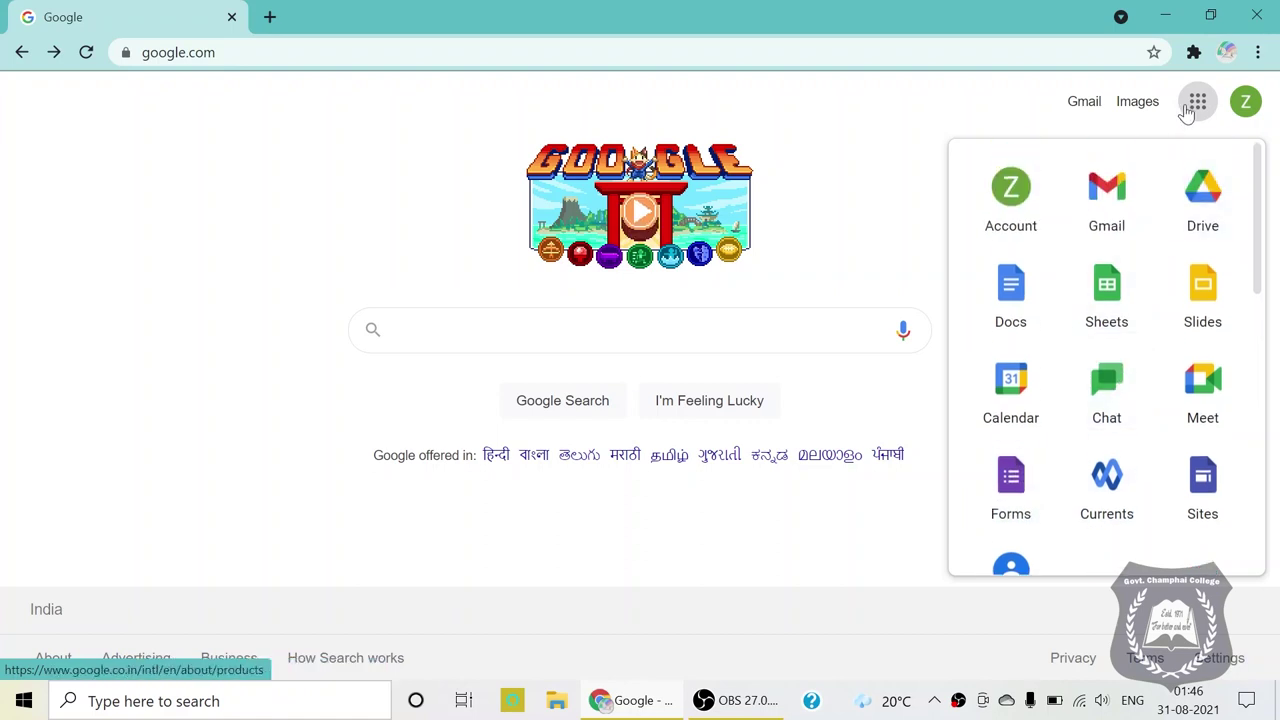
pyautogui.scroll(-1, 1012, 370)
pyautogui.scroll(-1, 1013, 384)
pyautogui.click(1024, 305)
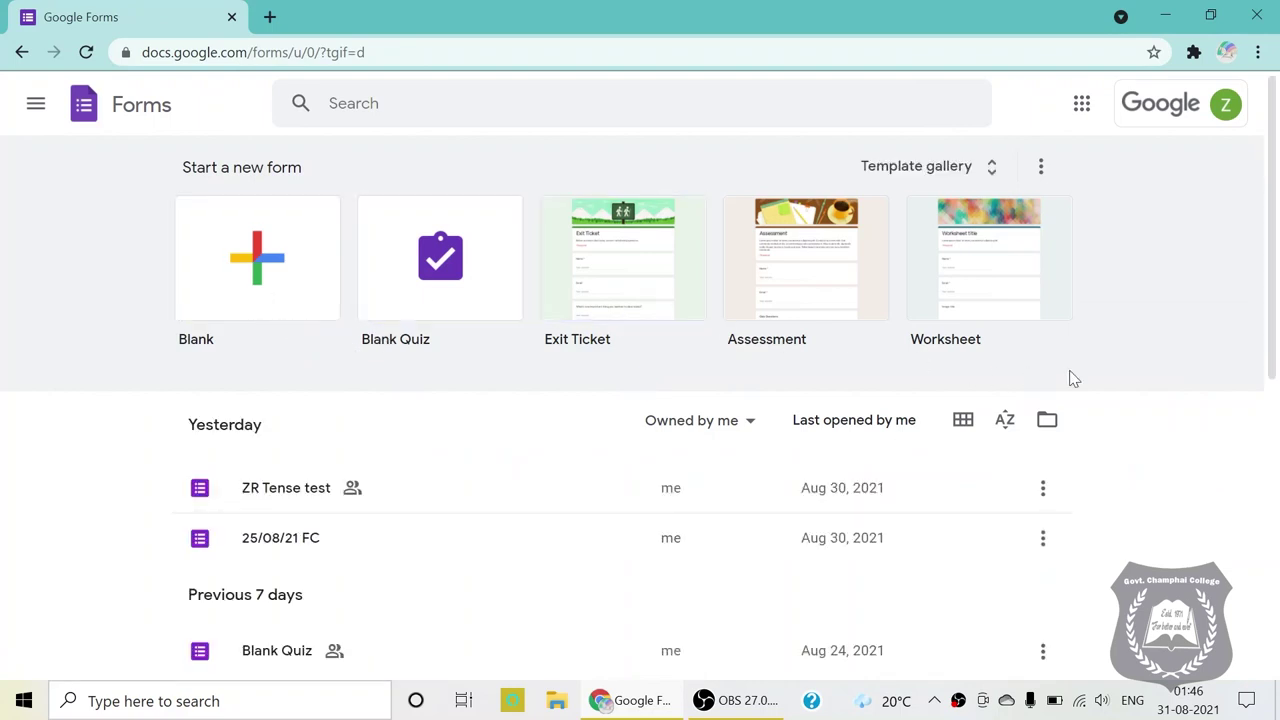
# Look over the form templates and recent forms, and start a new blank form
pyautogui.click(757, 266)
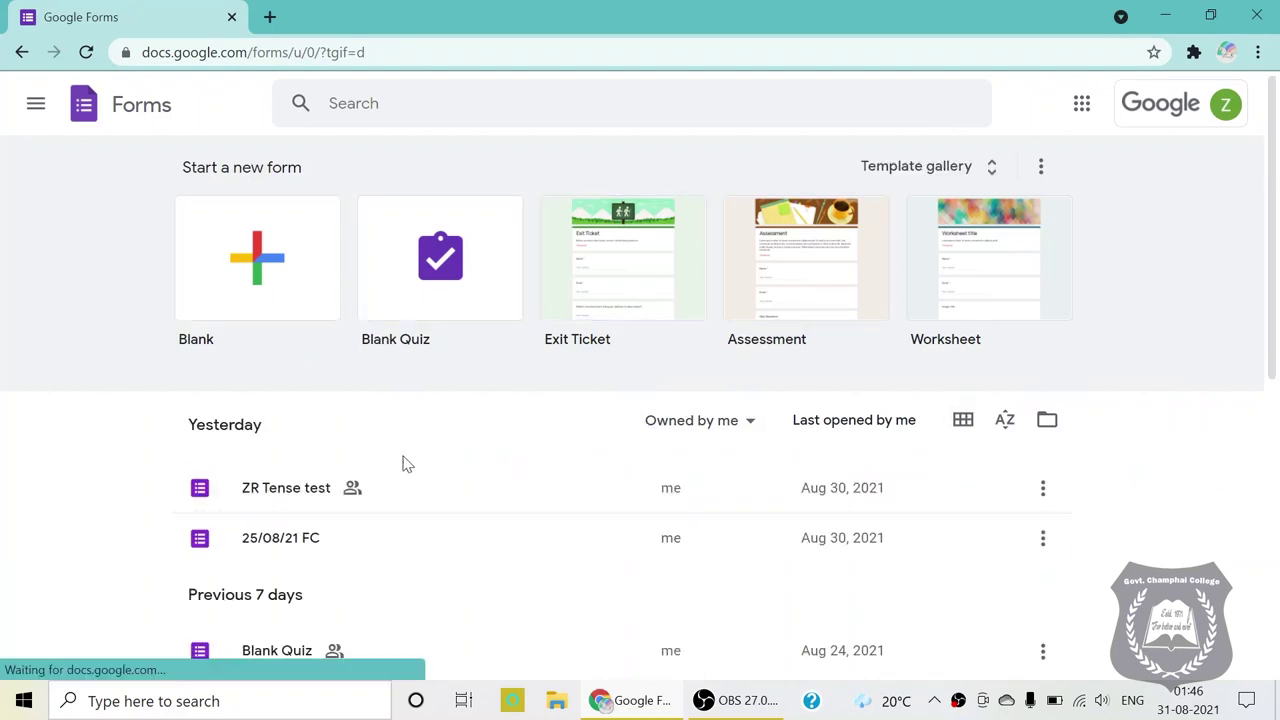
pyautogui.scroll(-6, 608, 449)
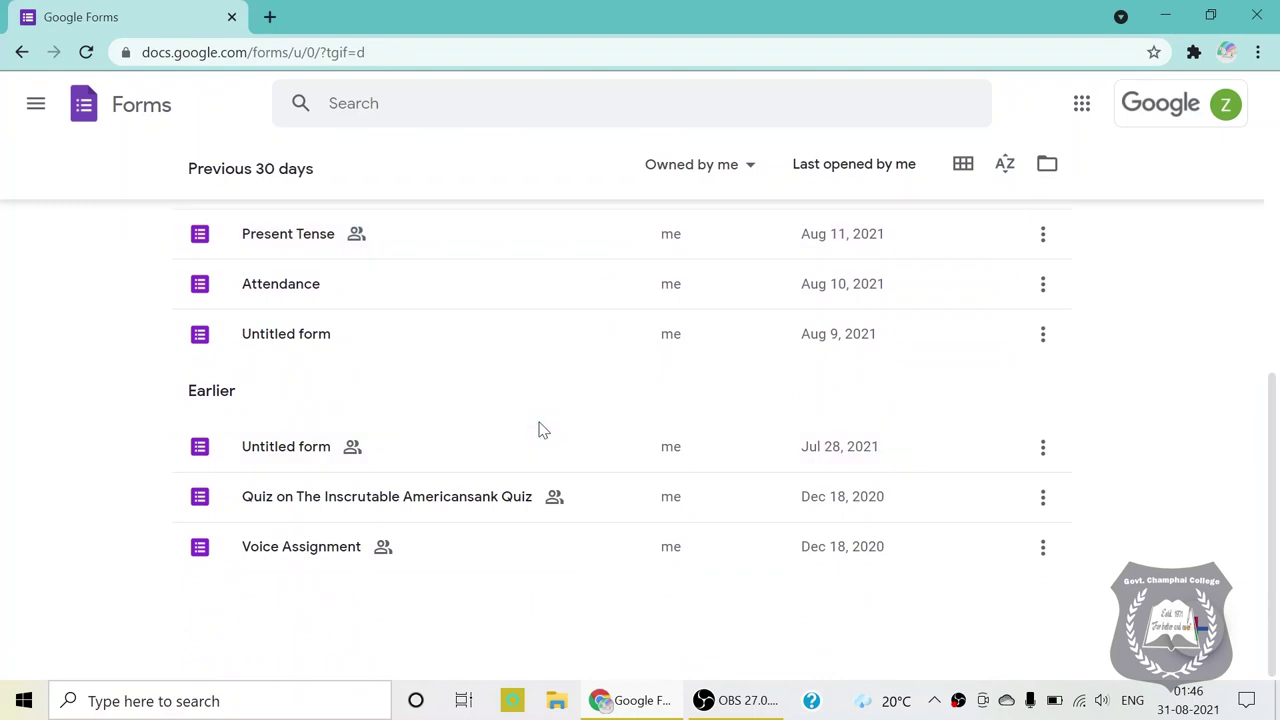
pyautogui.scroll(5, 538, 430)
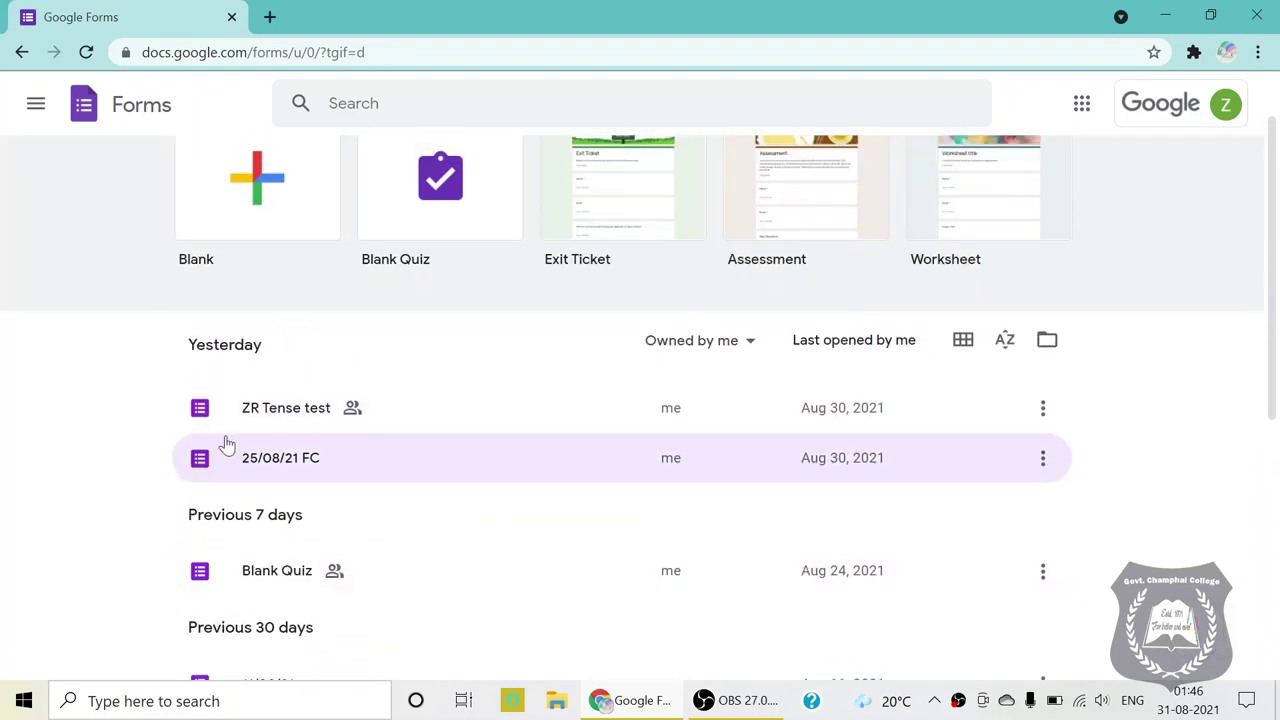
pyautogui.scroll(1, 1112, 425)
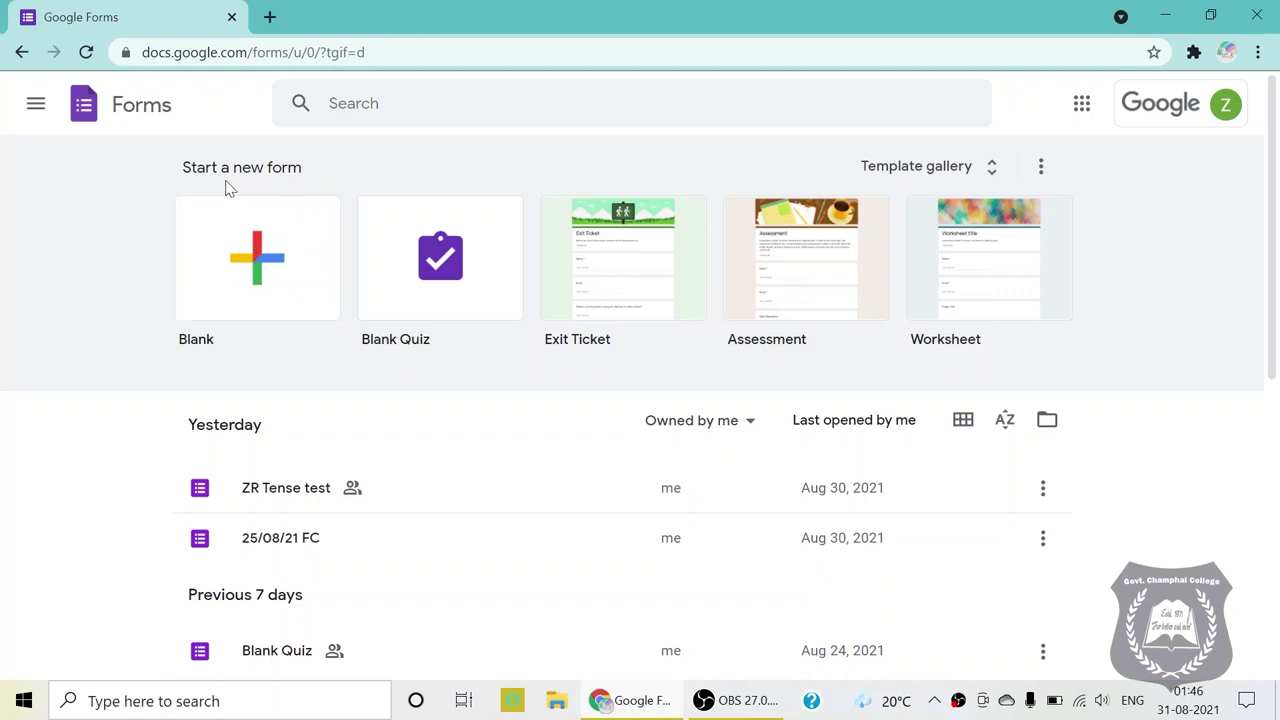
pyautogui.click(258, 266)
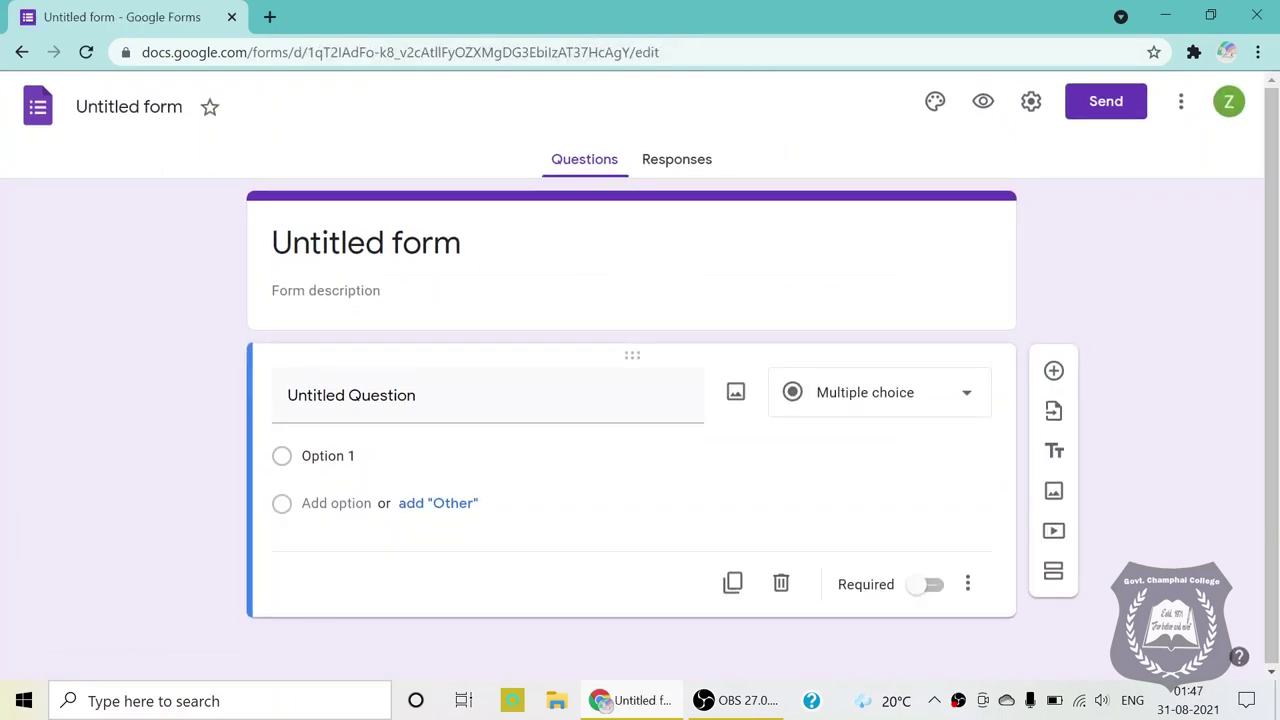
# Name the form "I Sem attendance" and give it the same title
pyautogui.click(129, 106)
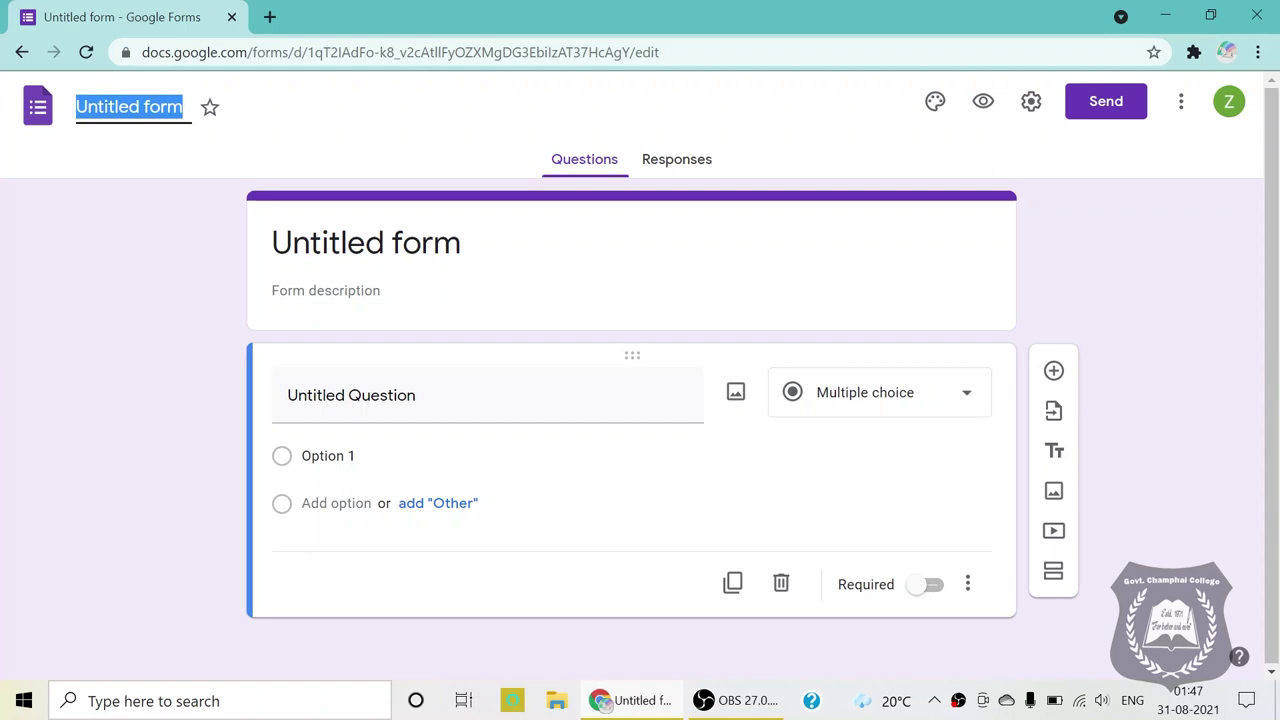
pyautogui.write('I sem')
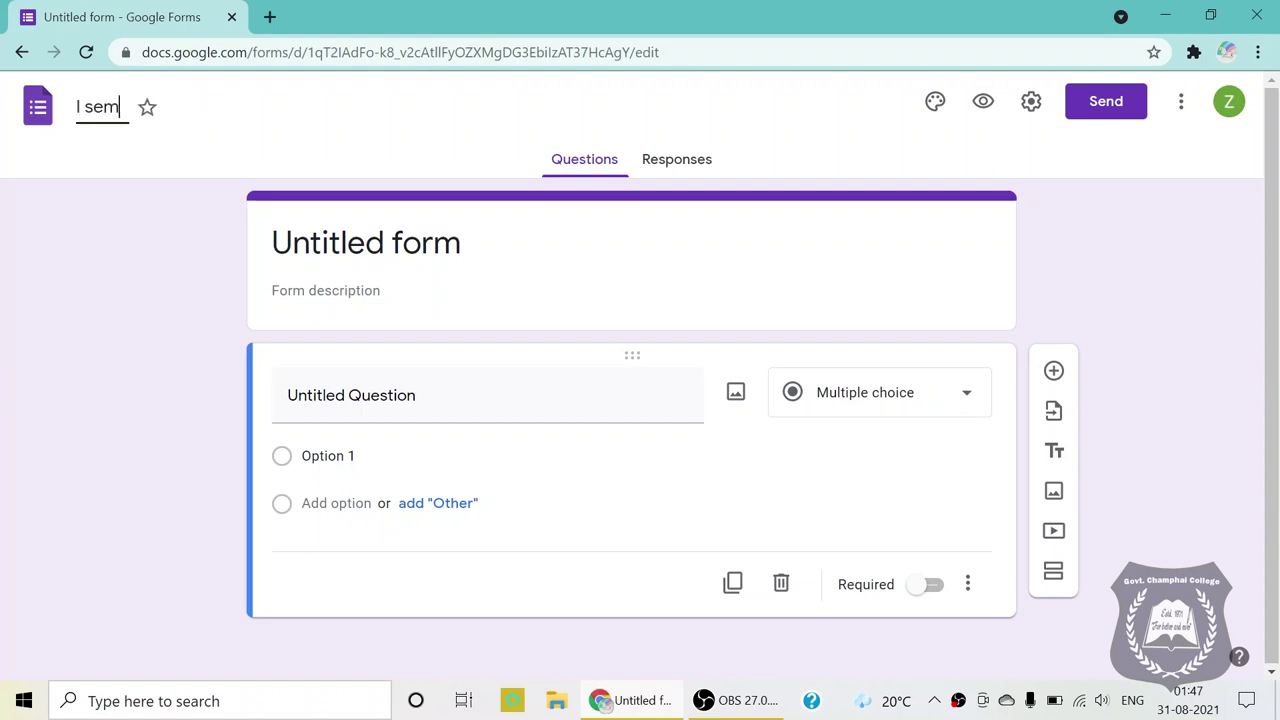
pyautogui.write(' attendance')
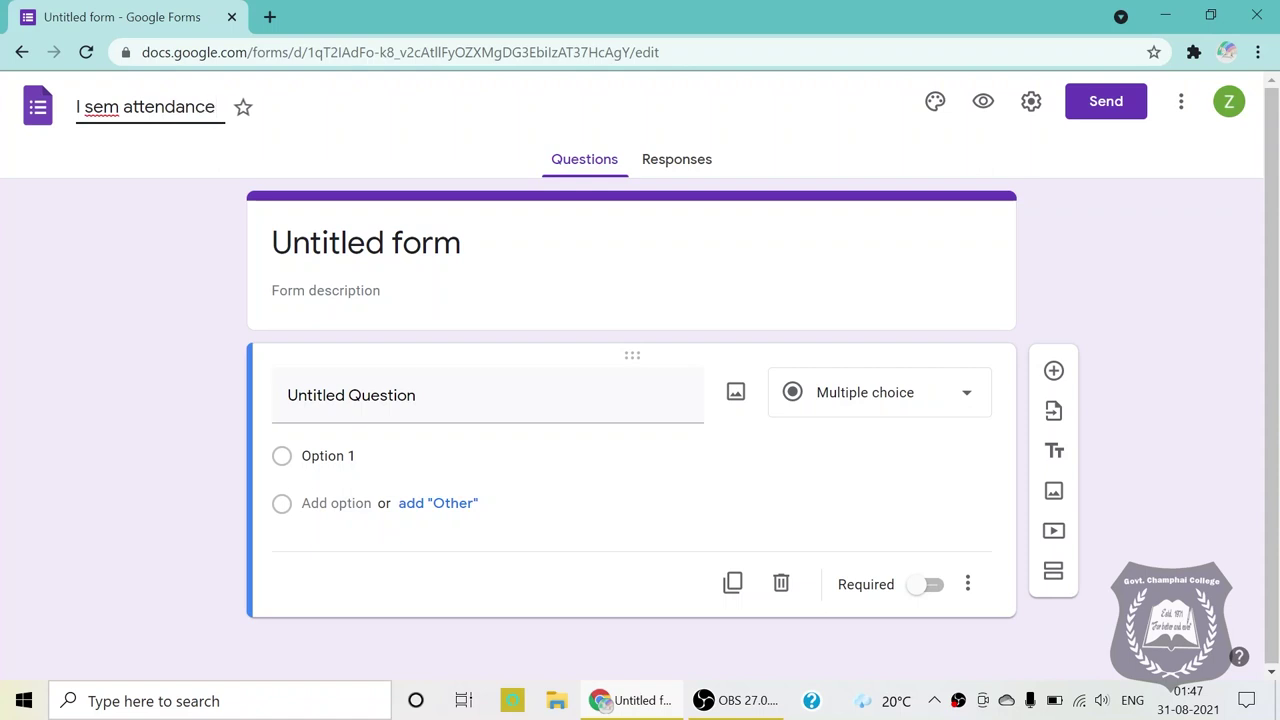
pyautogui.press('BackSpace')
pyautogui.write('S')
pyautogui.press('Return')
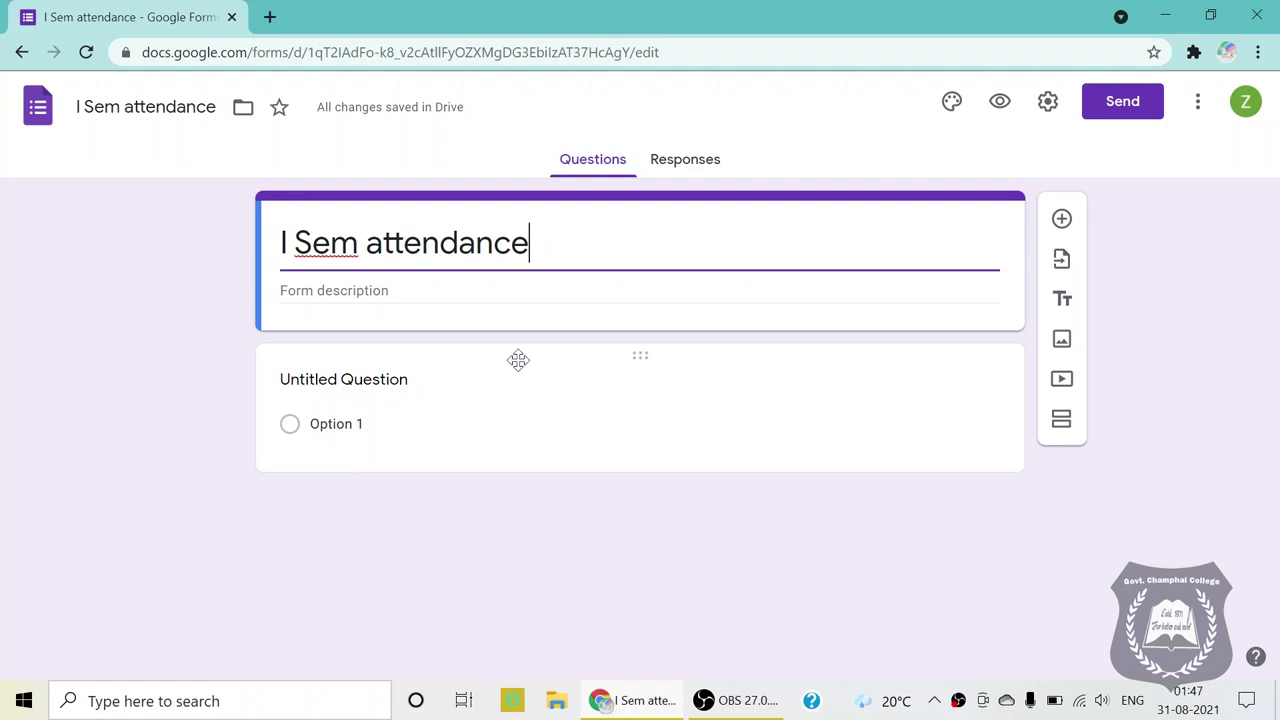
# Turn the untitled question into a required short-answer question titled "Name"
pyautogui.click(352, 380)
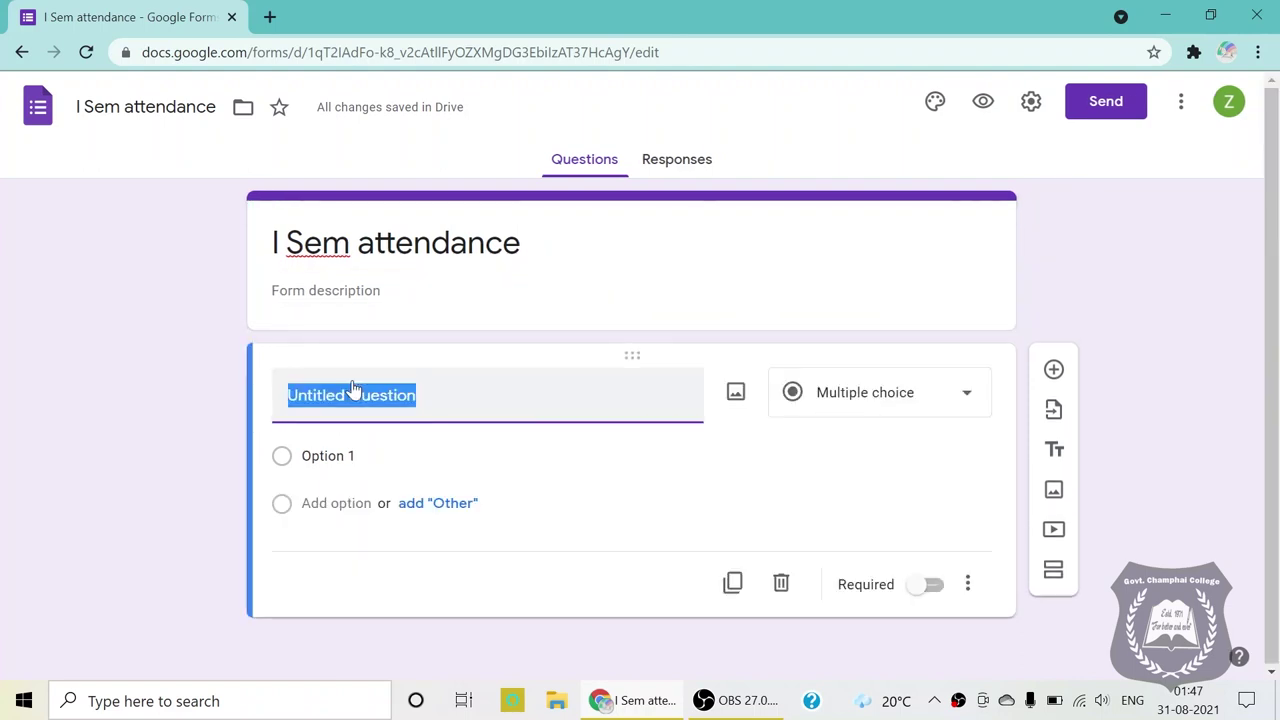
pyautogui.write('Name')
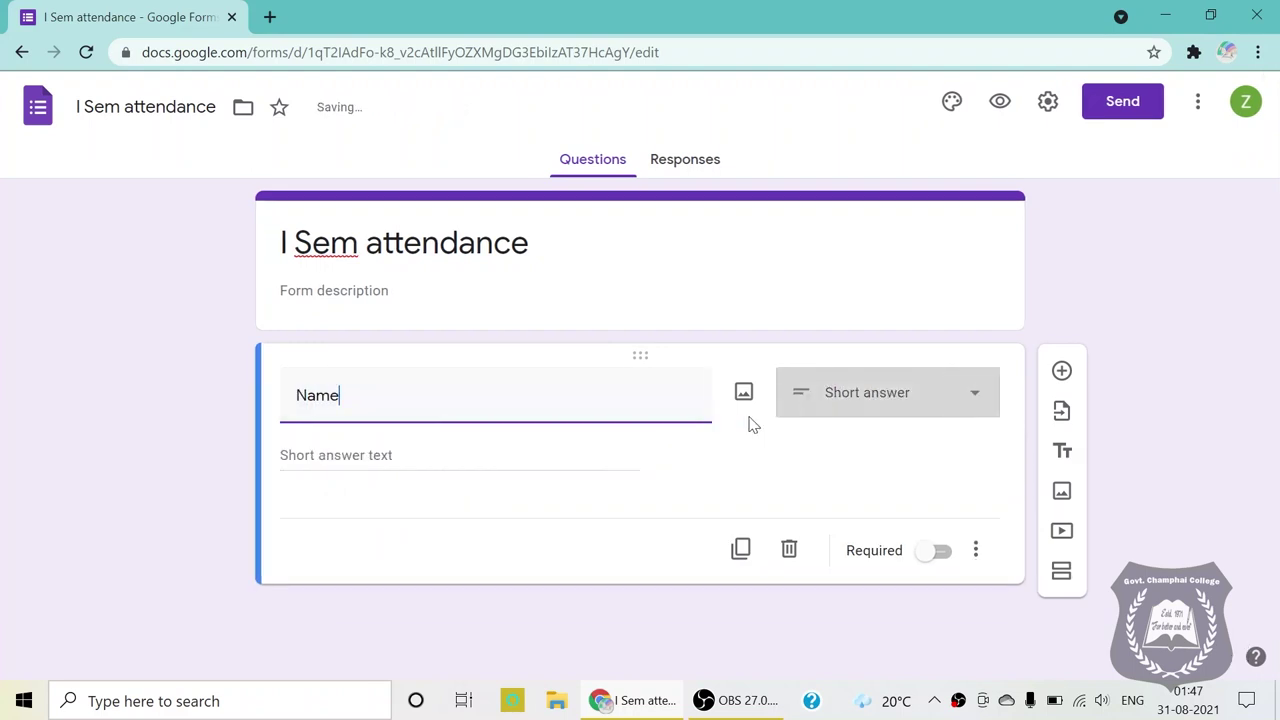
pyautogui.click(872, 412)
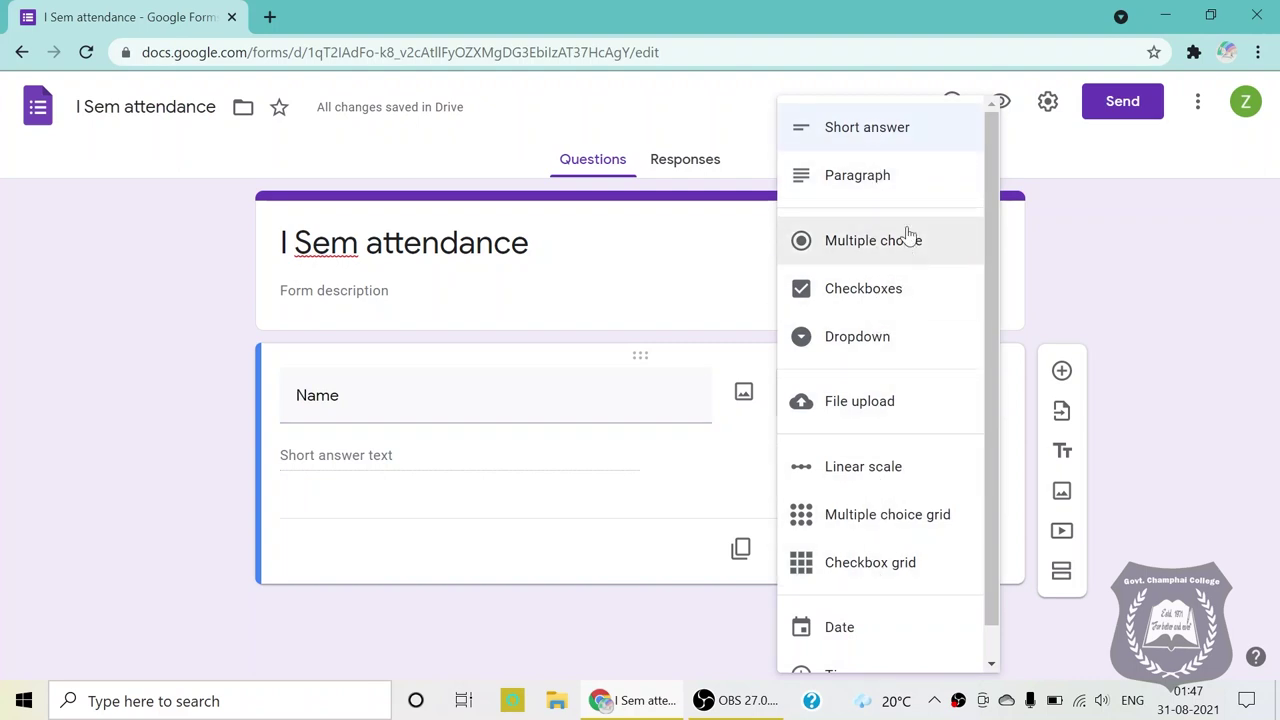
pyautogui.click(895, 129)
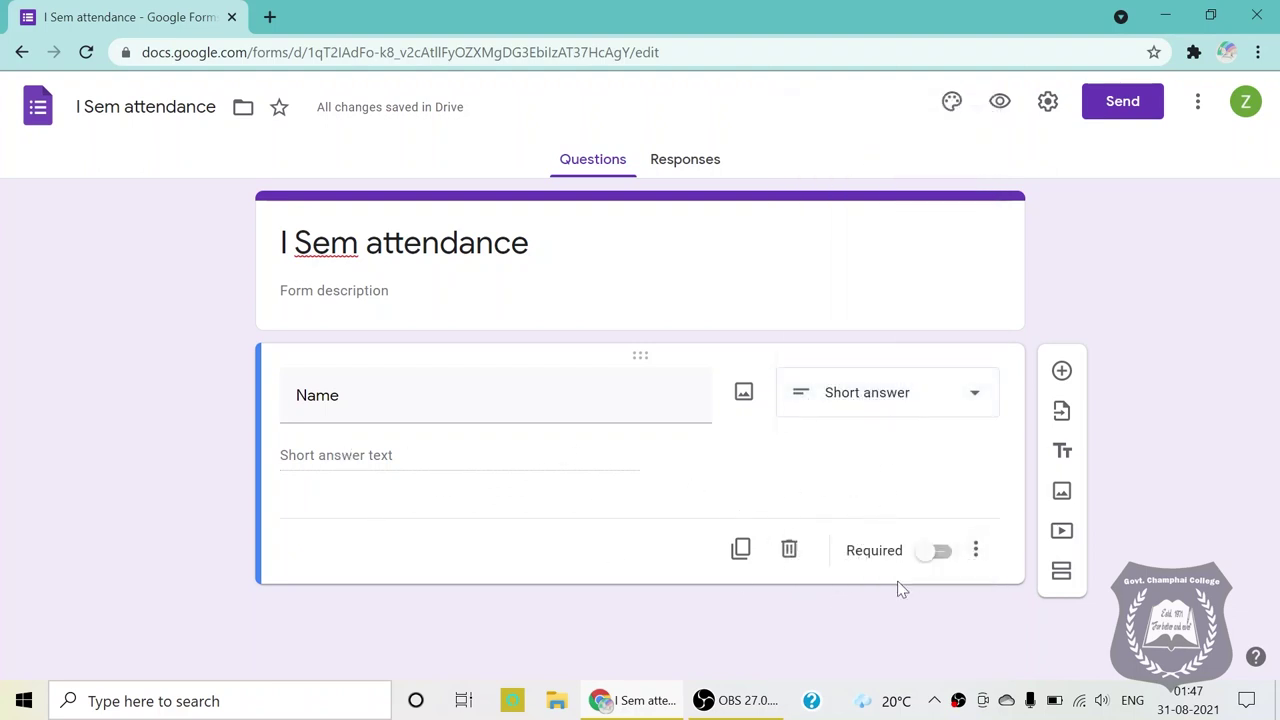
pyautogui.click(930, 553)
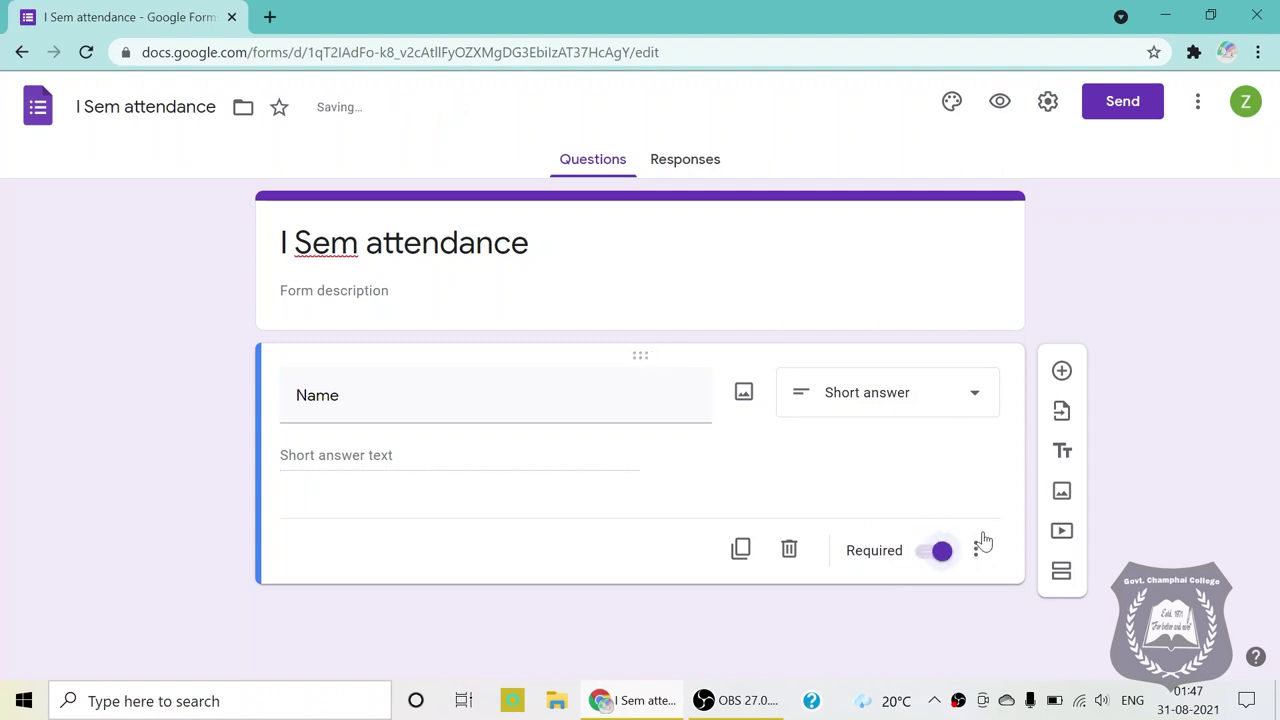
# Keep the "Name" question required and add a required short-answer question titled "Roll No."
pyautogui.click(942, 558)
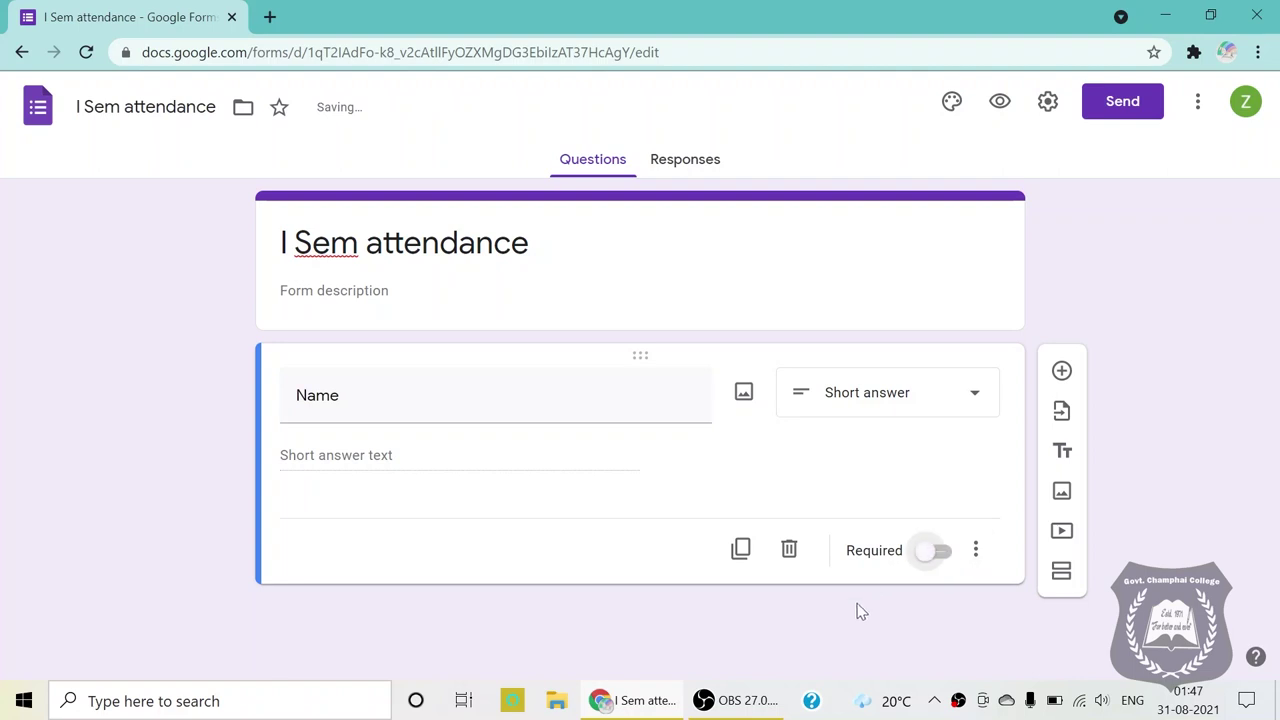
pyautogui.click(928, 560)
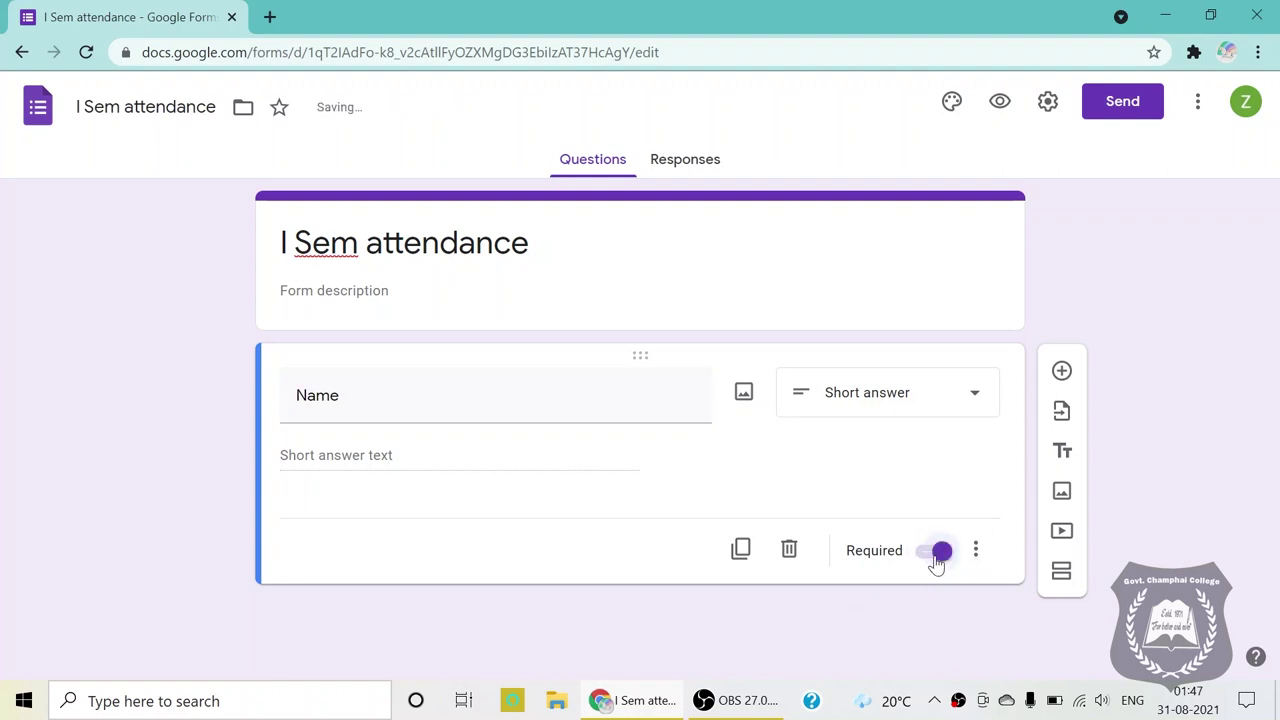
pyautogui.click(1062, 374)
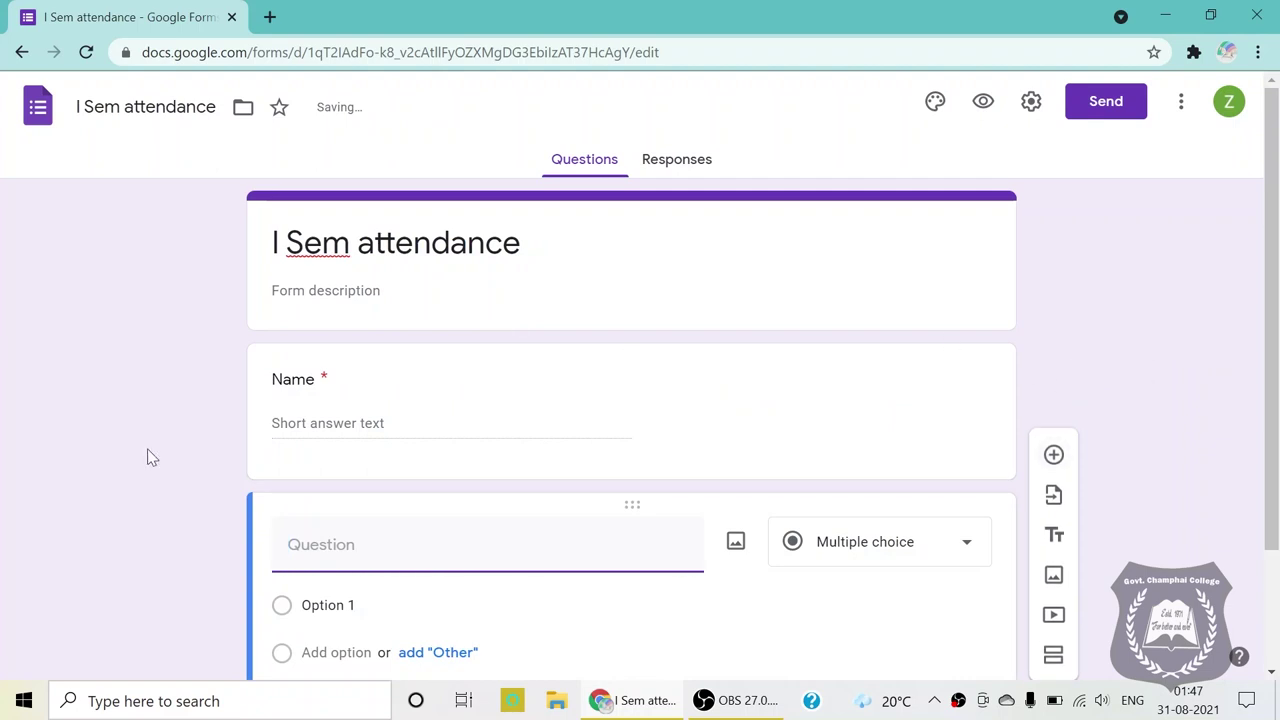
pyautogui.write('Roll No.')
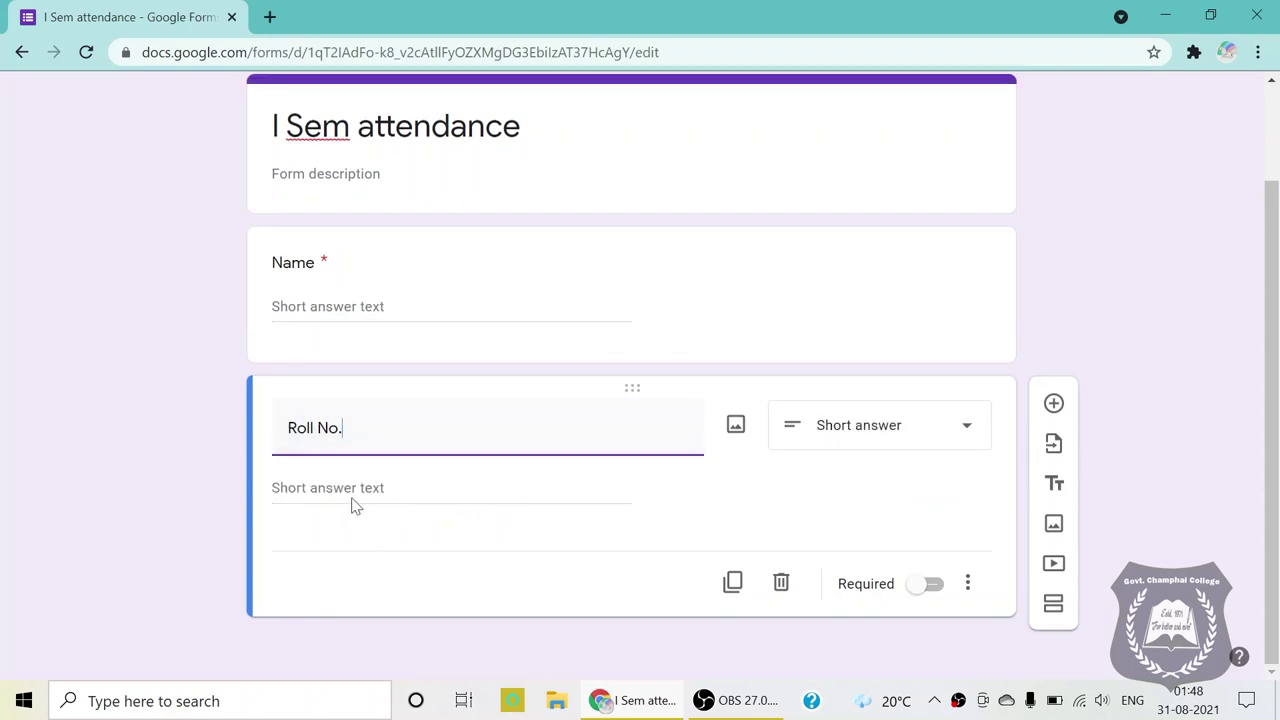
pyautogui.click(816, 436)
pyautogui.click(730, 468)
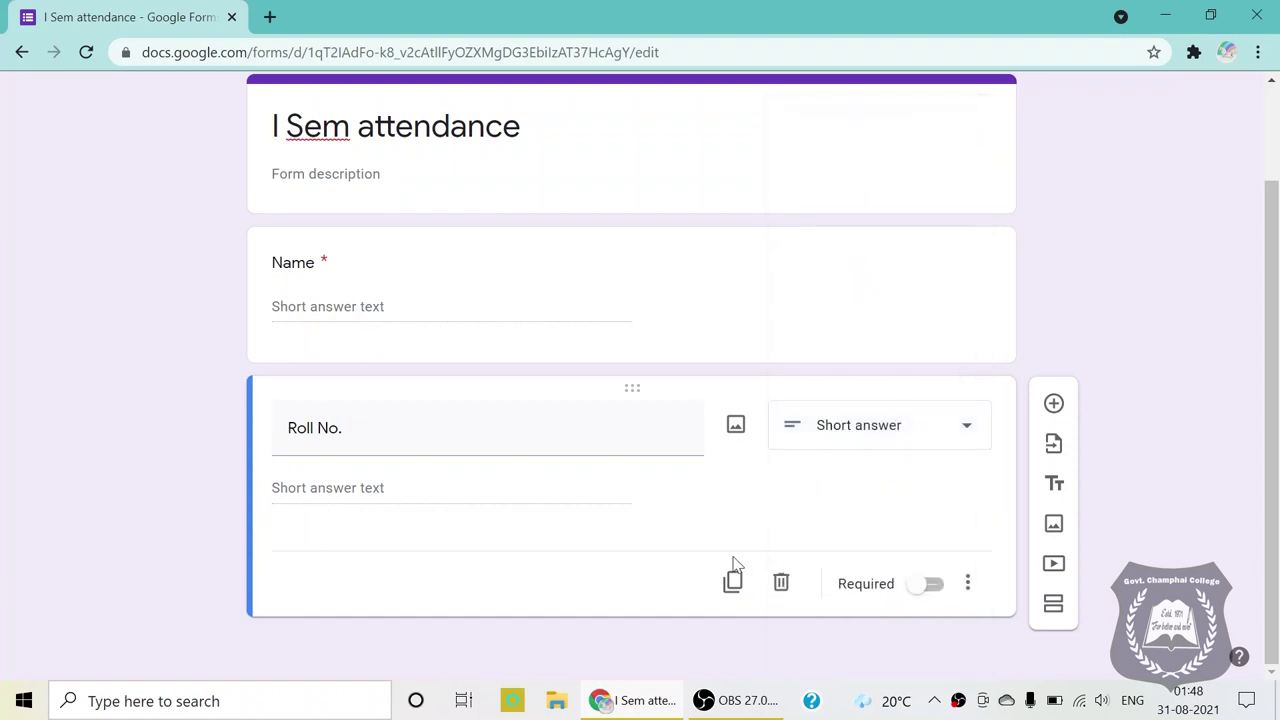
pyautogui.click(918, 587)
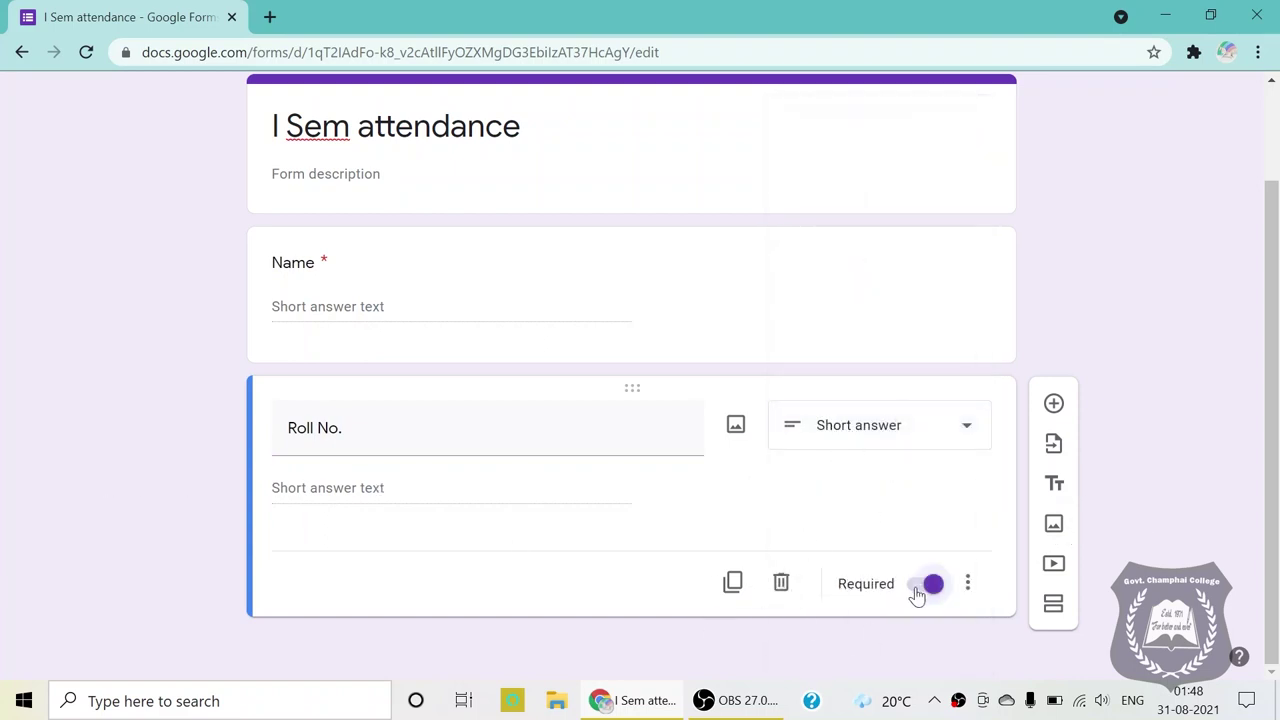
# Add another question titled "Stream" and keep it as multiple choice
pyautogui.click(1055, 404)
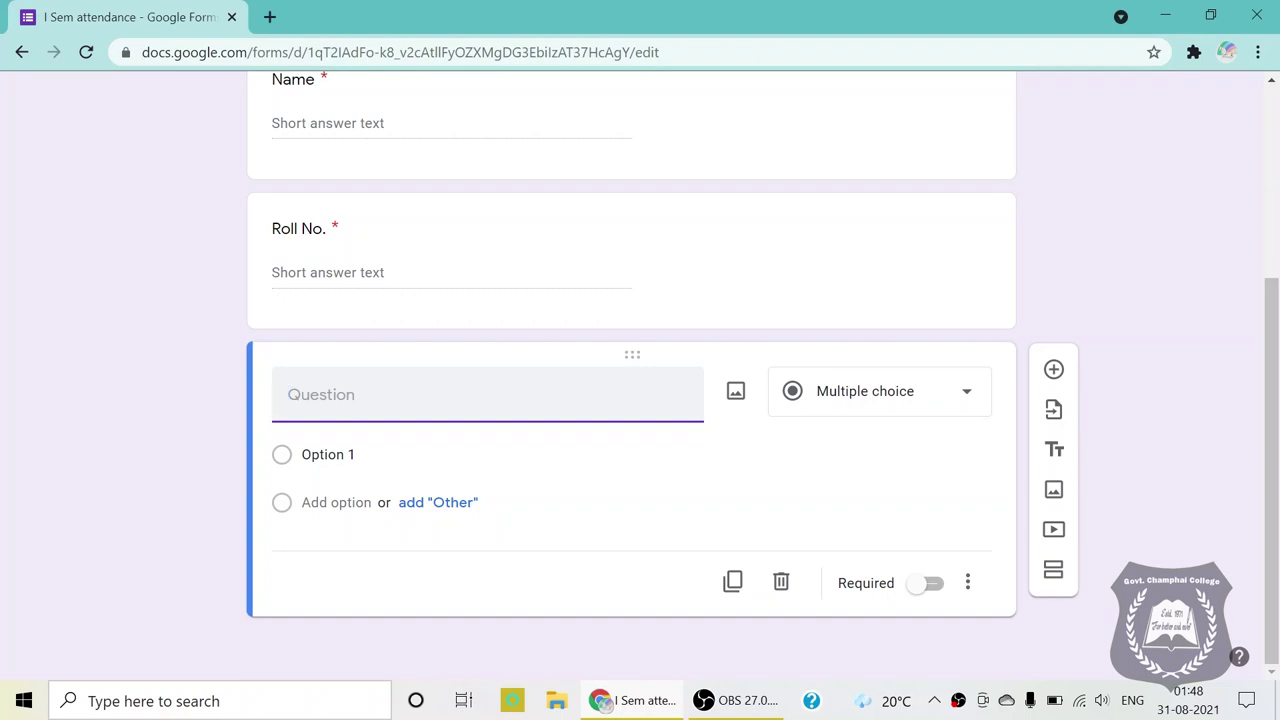
pyautogui.write('Stream')
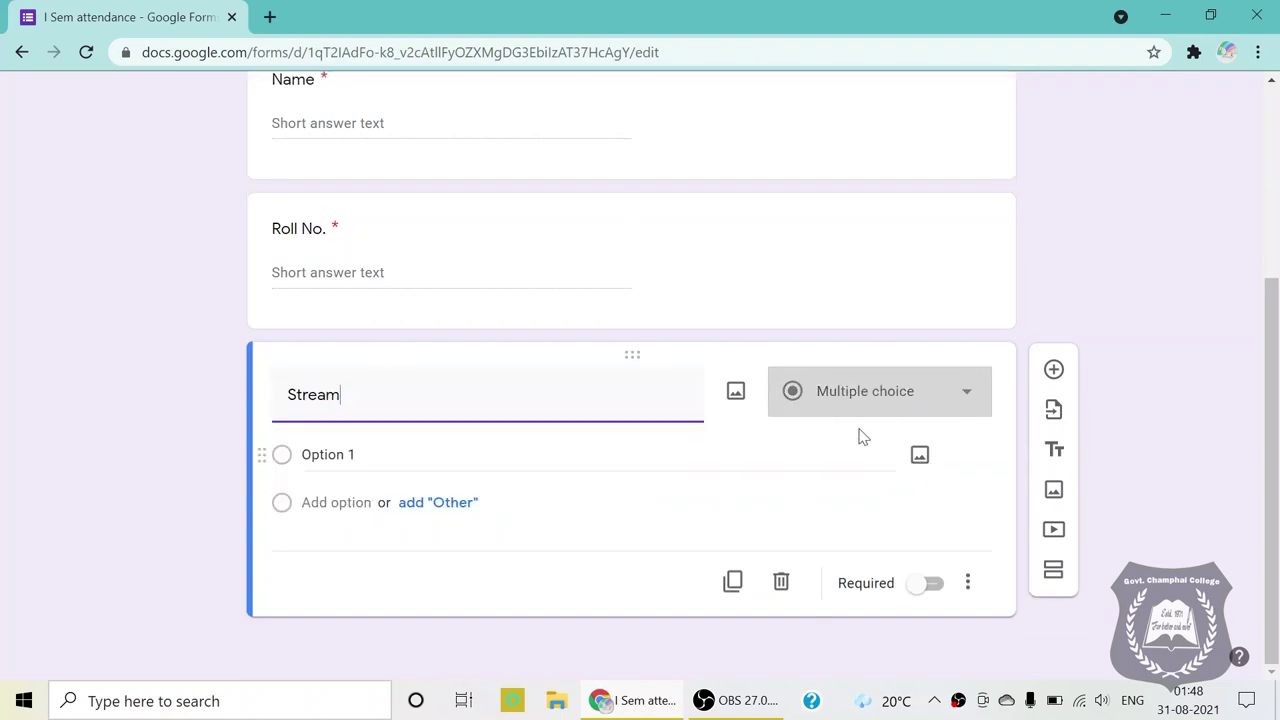
pyautogui.click(855, 415)
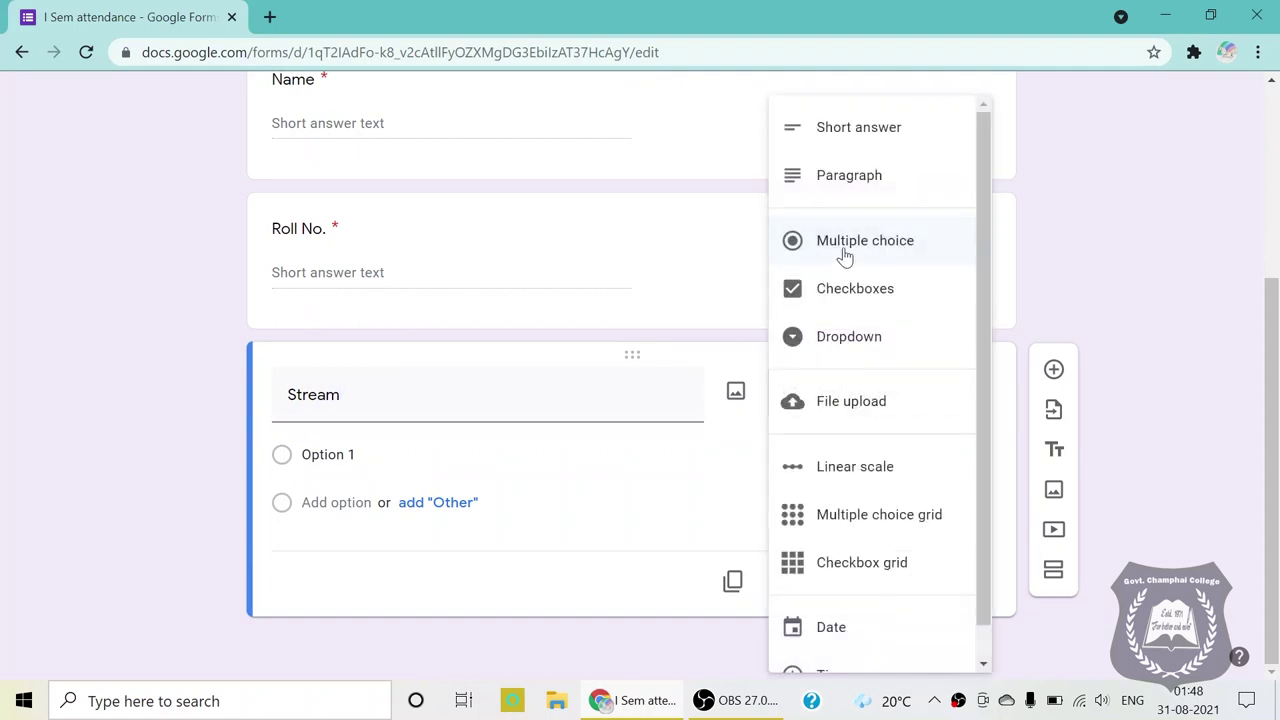
pyautogui.click(773, 262)
# Give the "Stream" question the options BA, BSc and BCom, and make it required
pyautogui.click(316, 456)
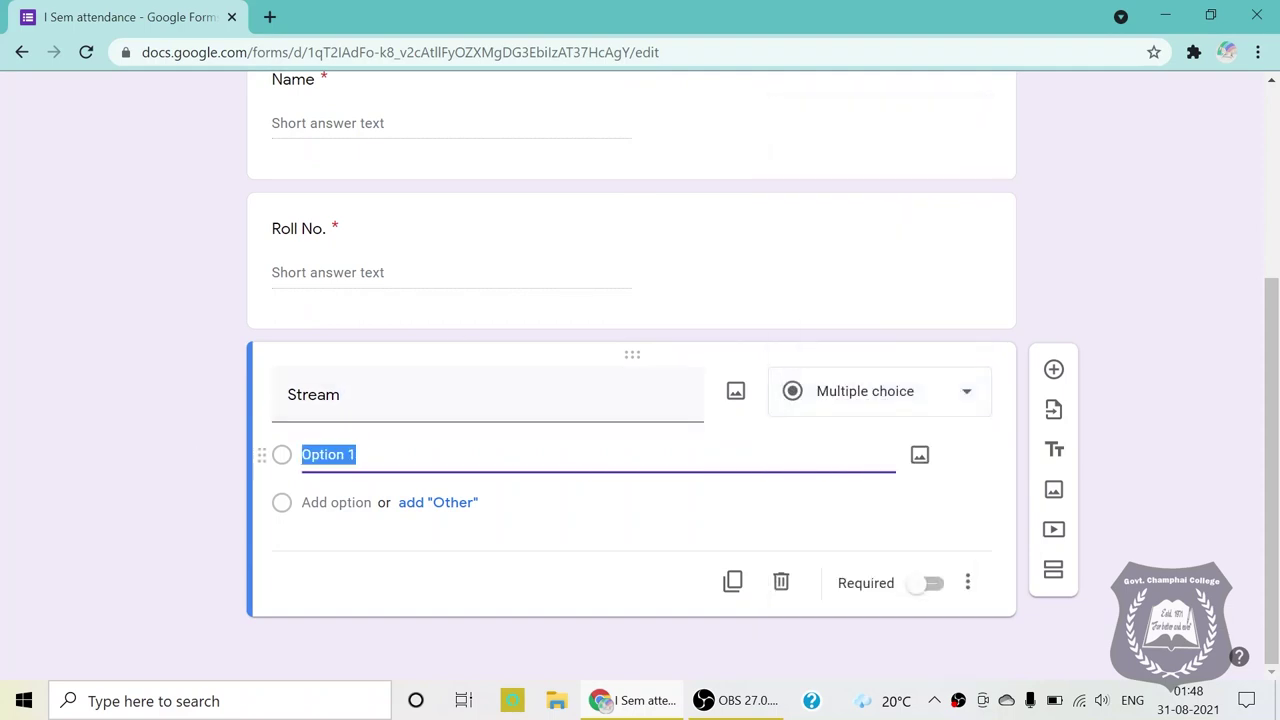
pyautogui.write('BA')
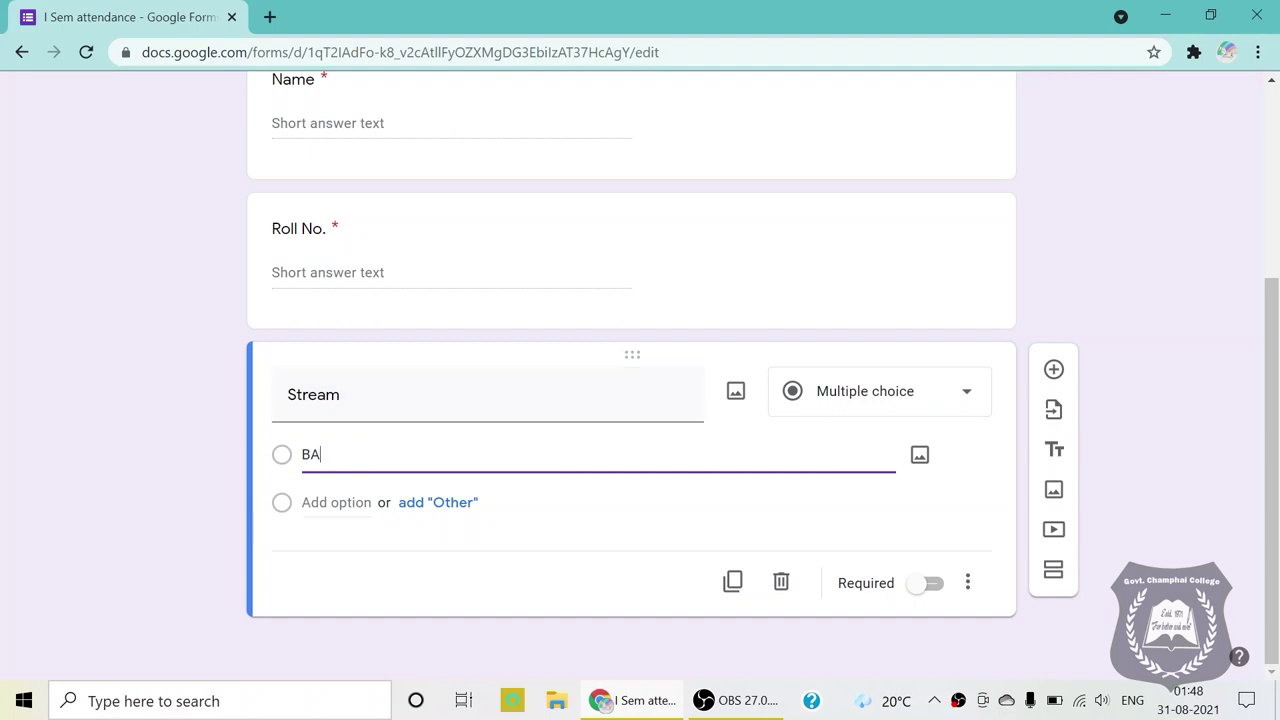
pyautogui.press('Return')
pyautogui.write('BSc')
pyautogui.press('Return')
pyautogui.write('BCom')
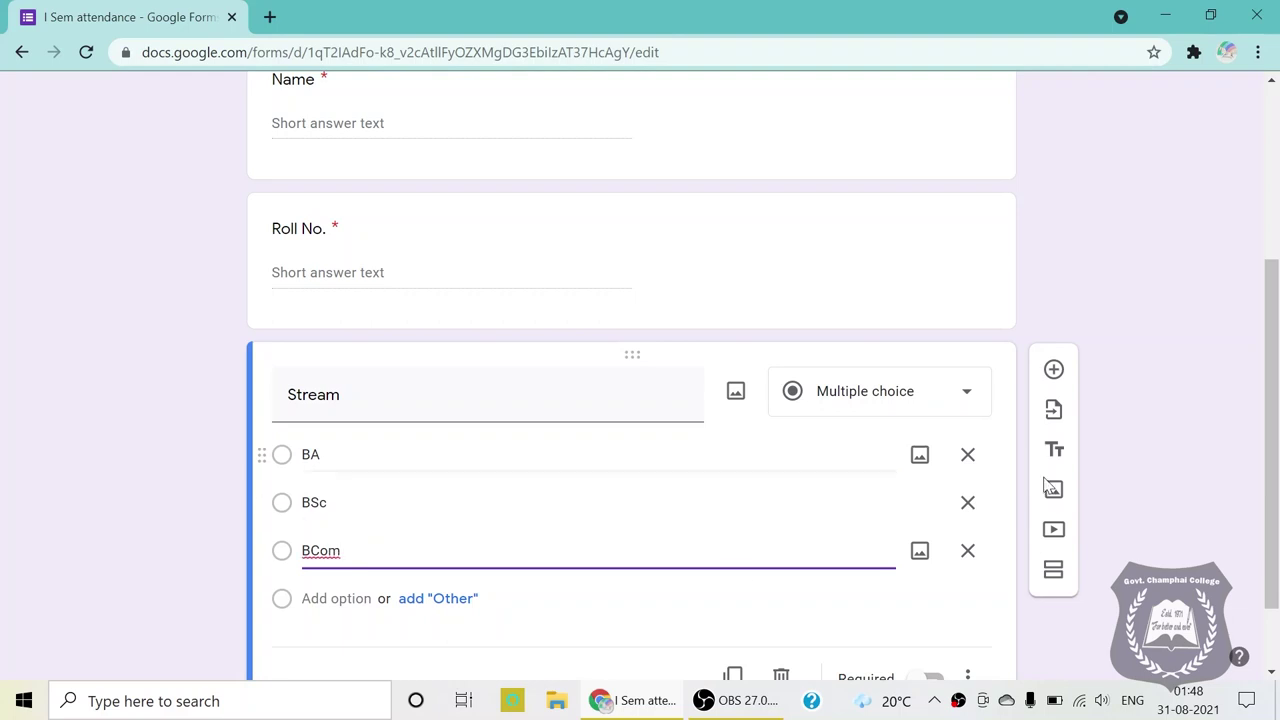
pyautogui.scroll(-1, 910, 540)
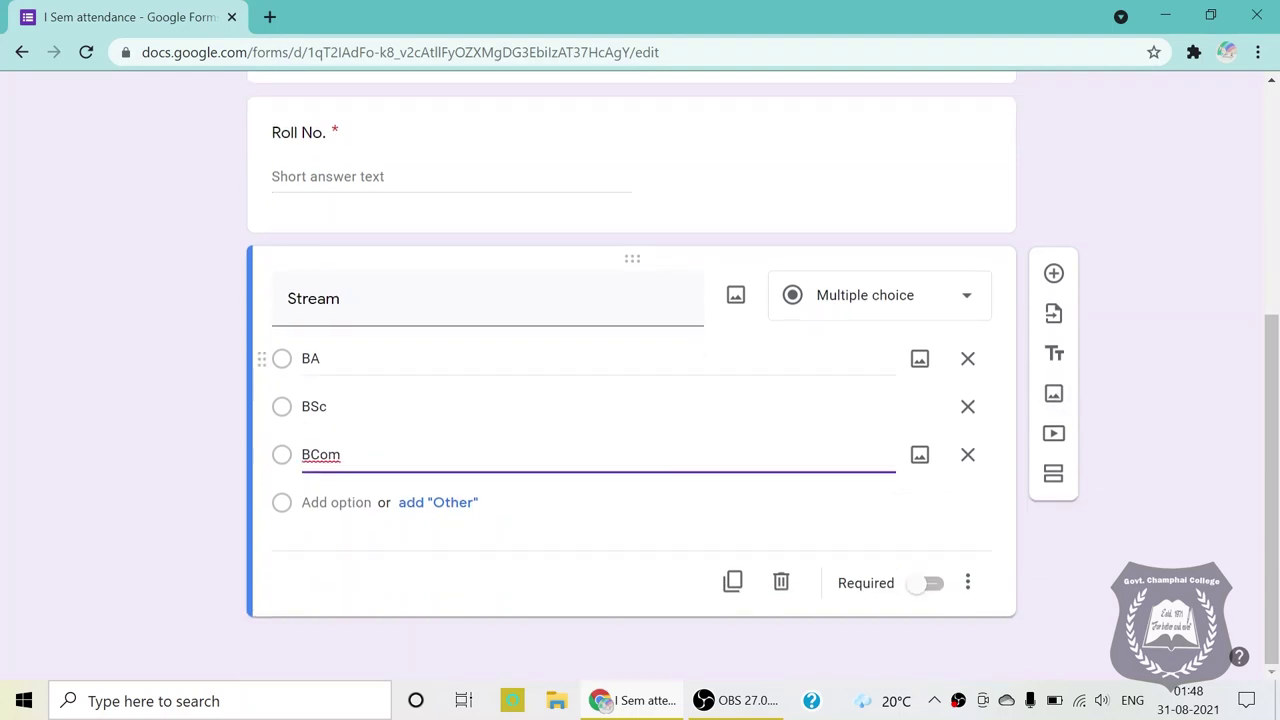
pyautogui.click(920, 588)
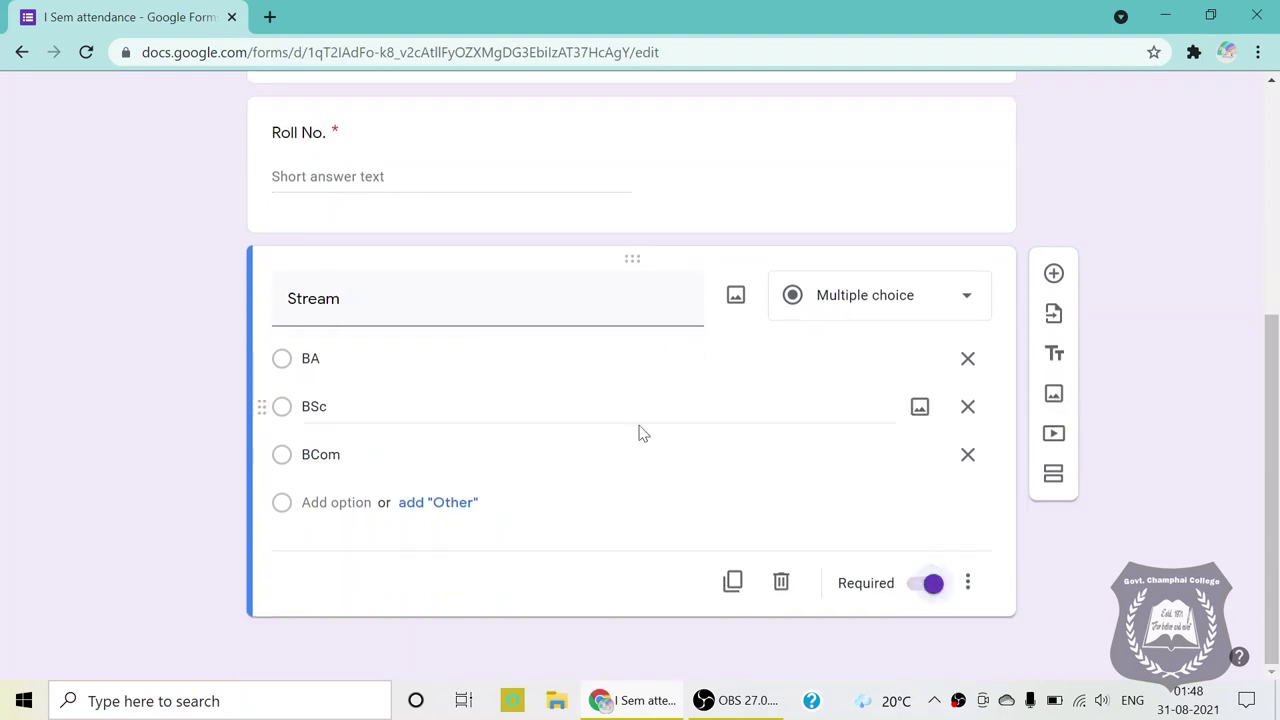
# Open the form's settings and remove the restriction to users in Govt Champhai College and its trusted organizations
pyautogui.scroll(4, 800, 354)
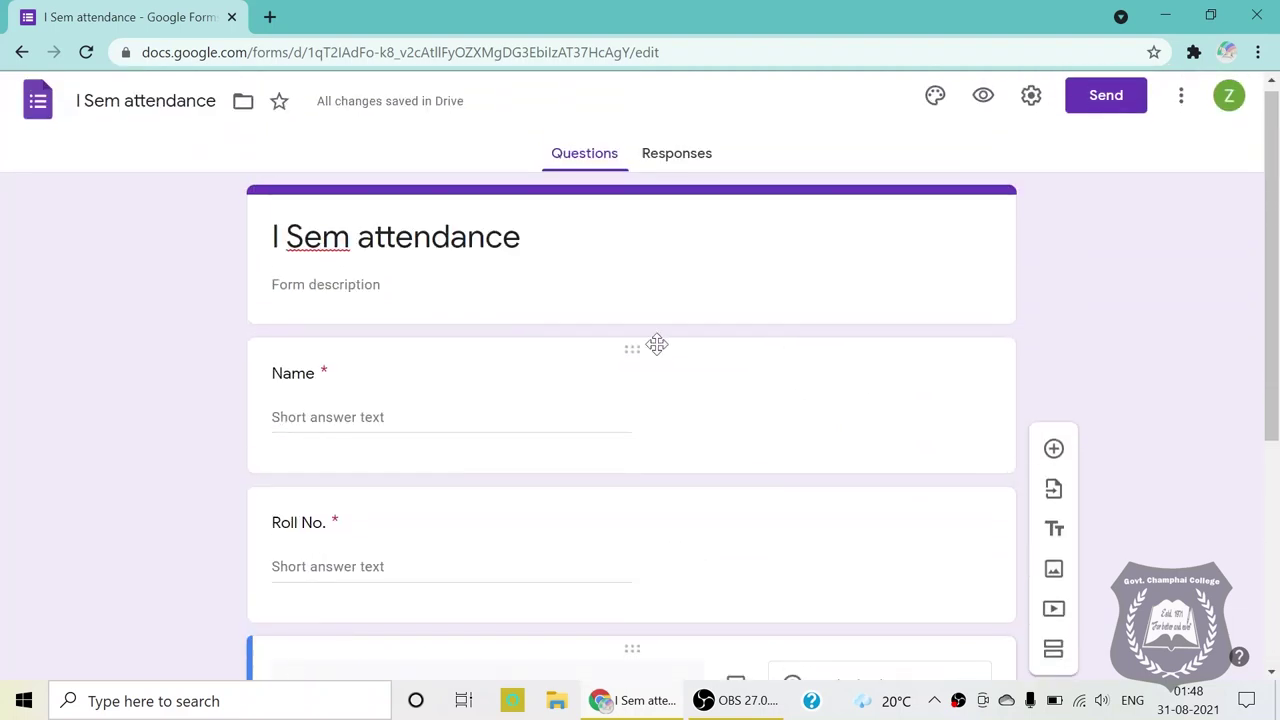
pyautogui.scroll(-4, 660, 346)
pyautogui.scroll(4, 480, 440)
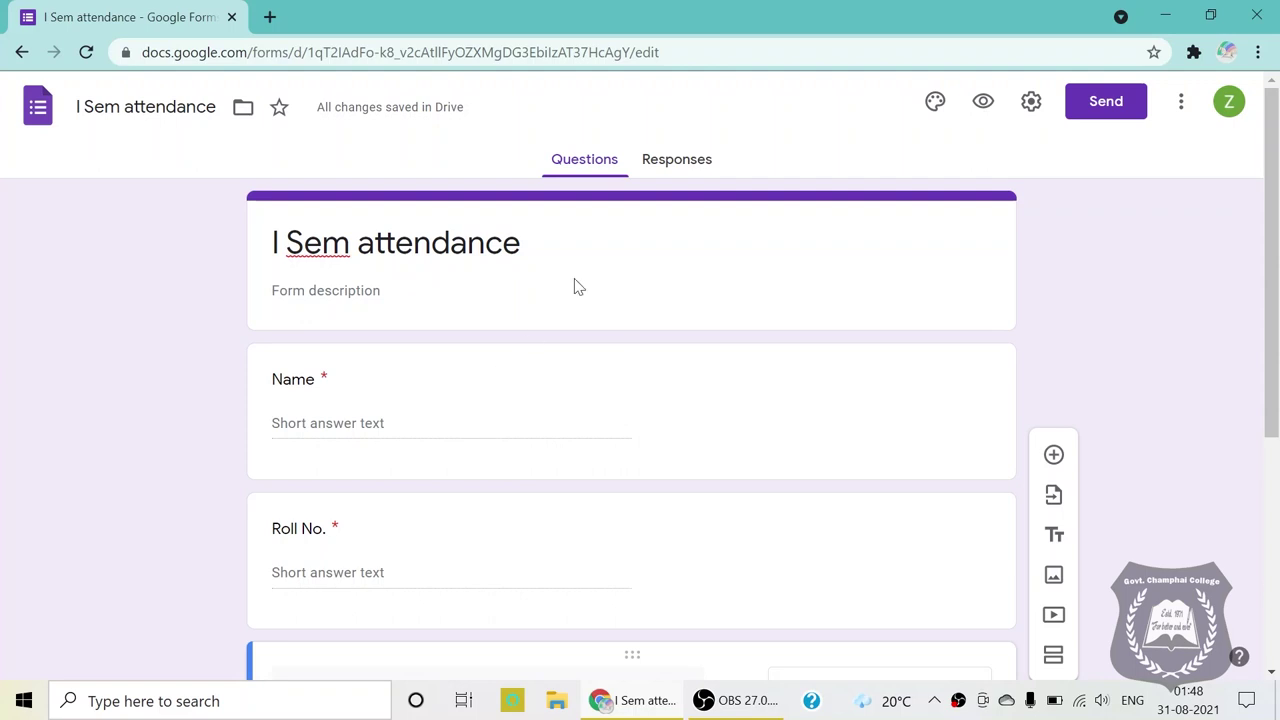
pyautogui.scroll(-4, 717, 414)
pyautogui.scroll(3, 751, 385)
pyautogui.scroll(2, 751, 385)
pyautogui.click(1030, 104)
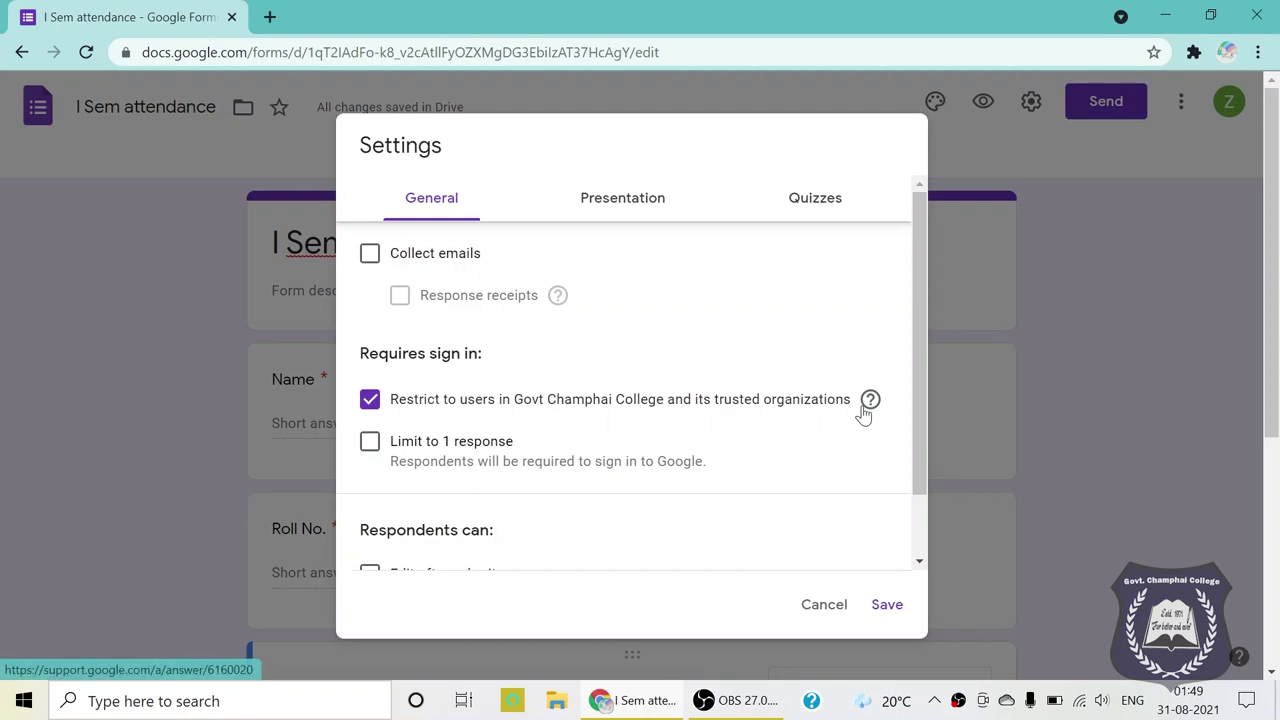
pyautogui.click(370, 401)
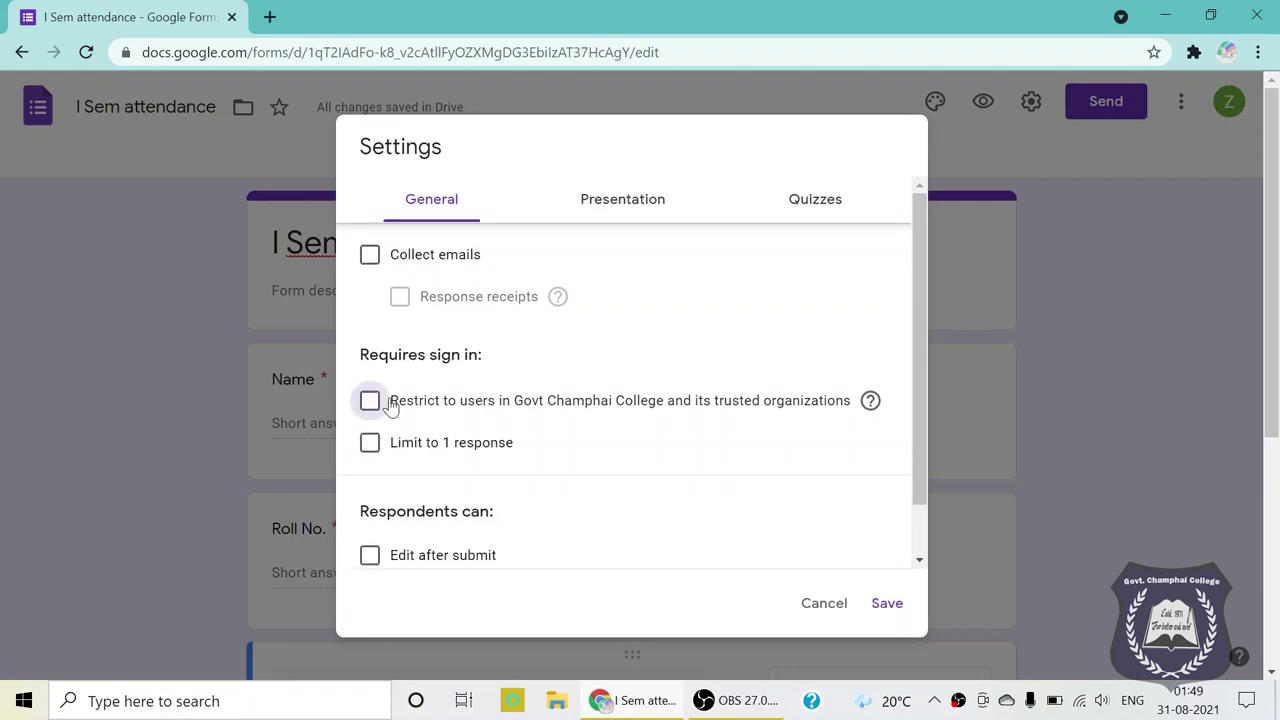
pyautogui.click(370, 401)
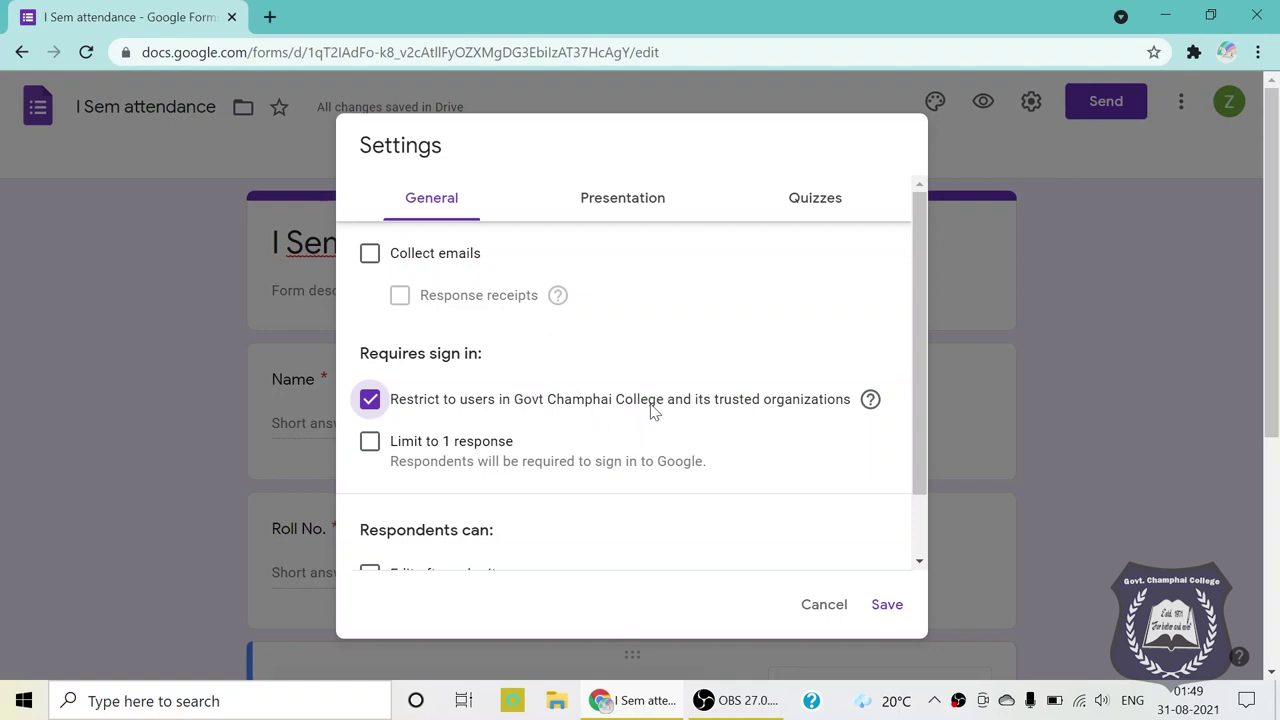
pyautogui.click(369, 400)
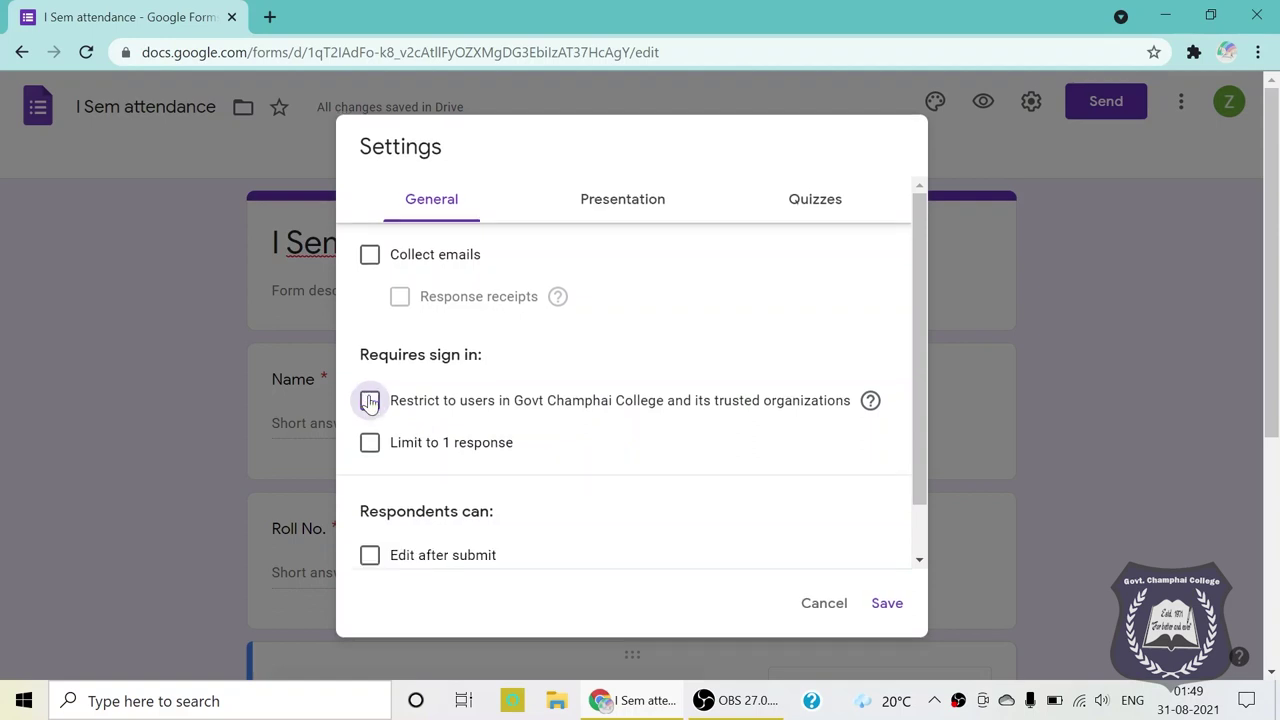
pyautogui.click(370, 256)
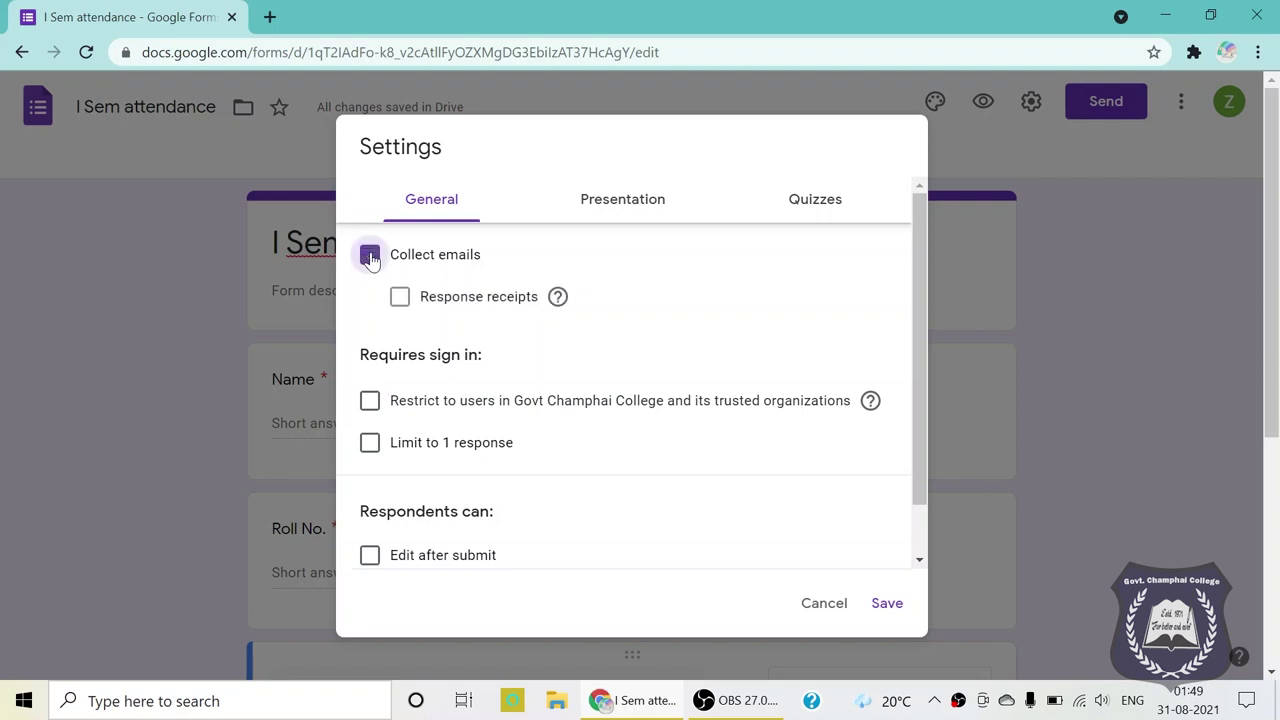
pyautogui.click(370, 256)
pyautogui.click(370, 256)
pyautogui.click(370, 256)
pyautogui.scroll(-1, 555, 350)
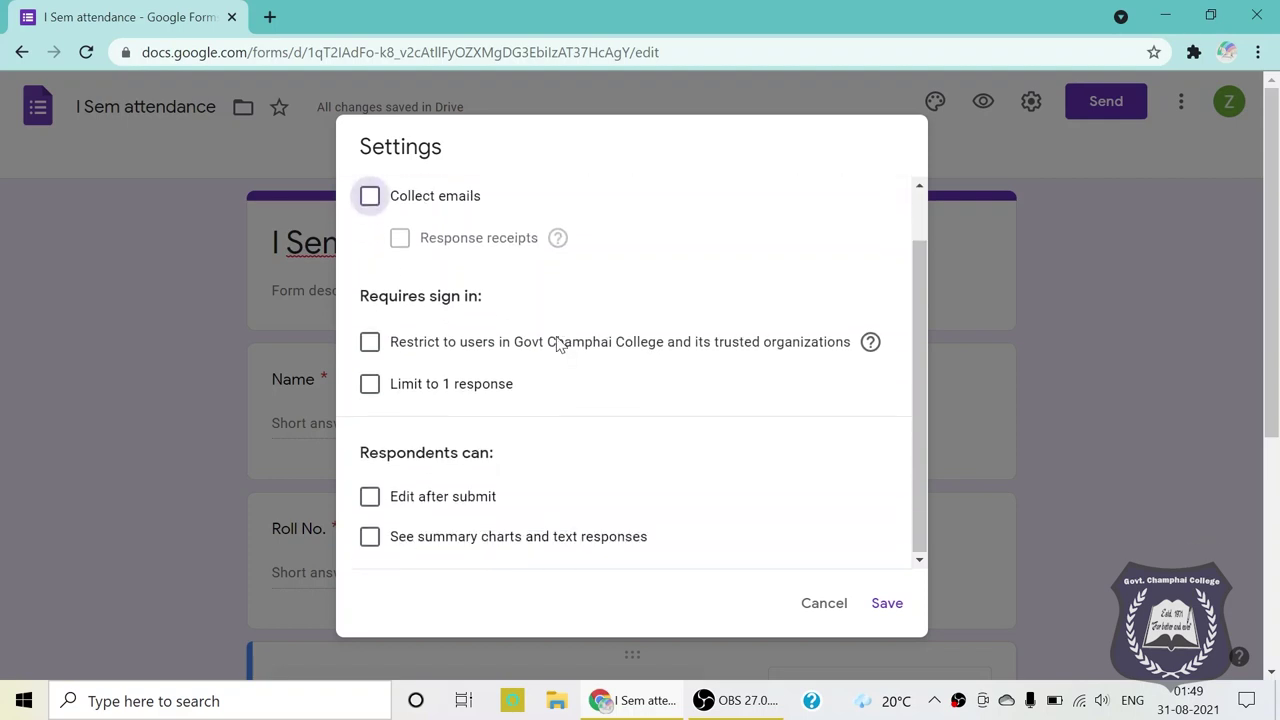
pyautogui.click(370, 344)
pyautogui.click(370, 344)
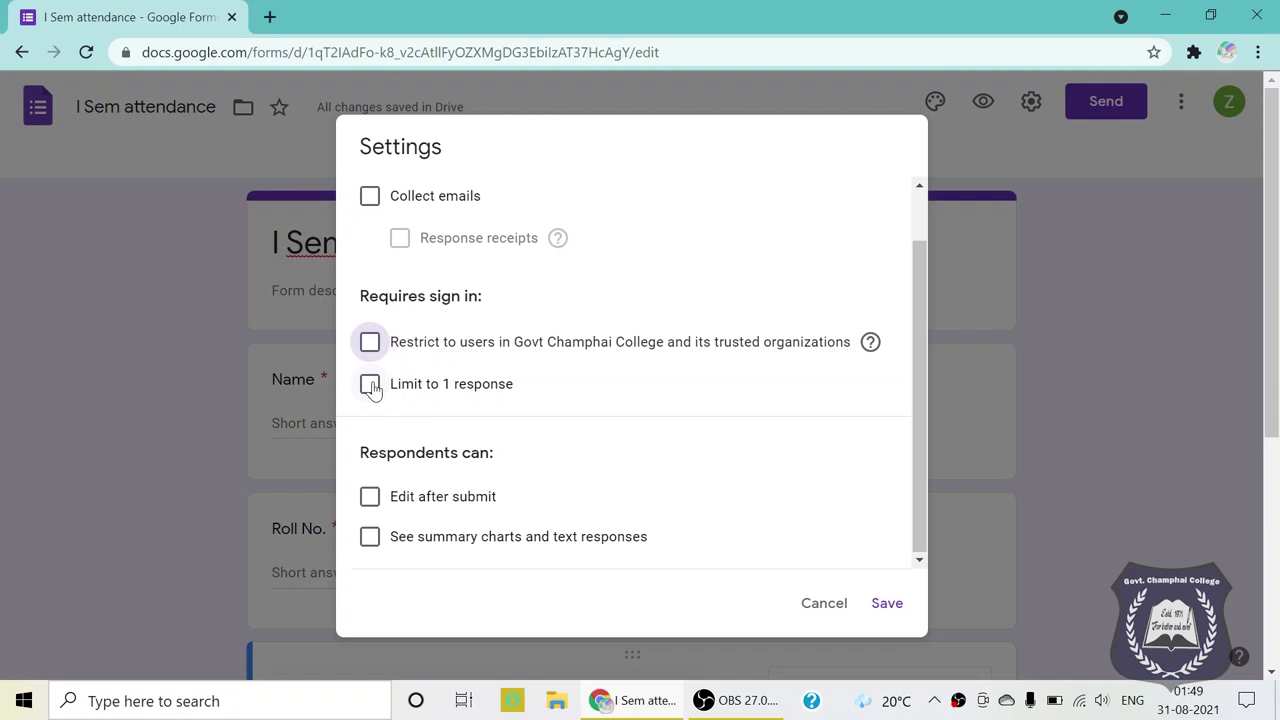
# Limit each respondent to 1 response and save the form settings
pyautogui.click(370, 386)
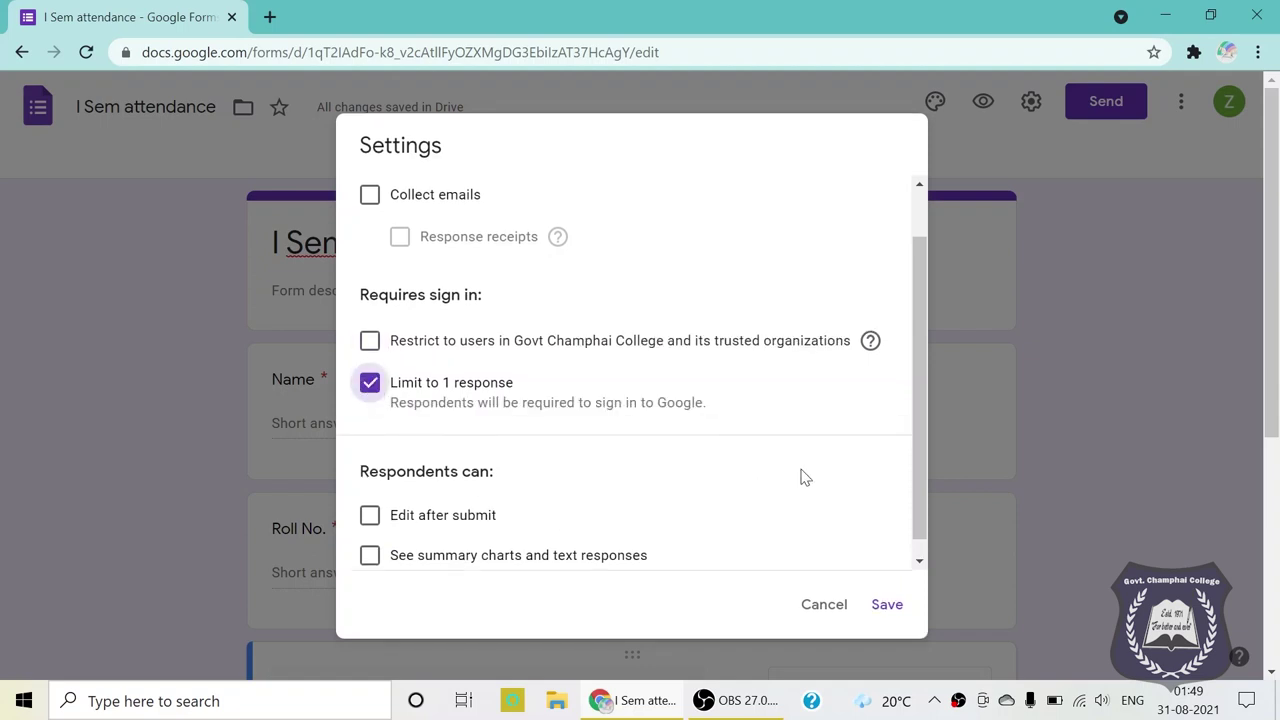
pyautogui.scroll(-1, 800, 472)
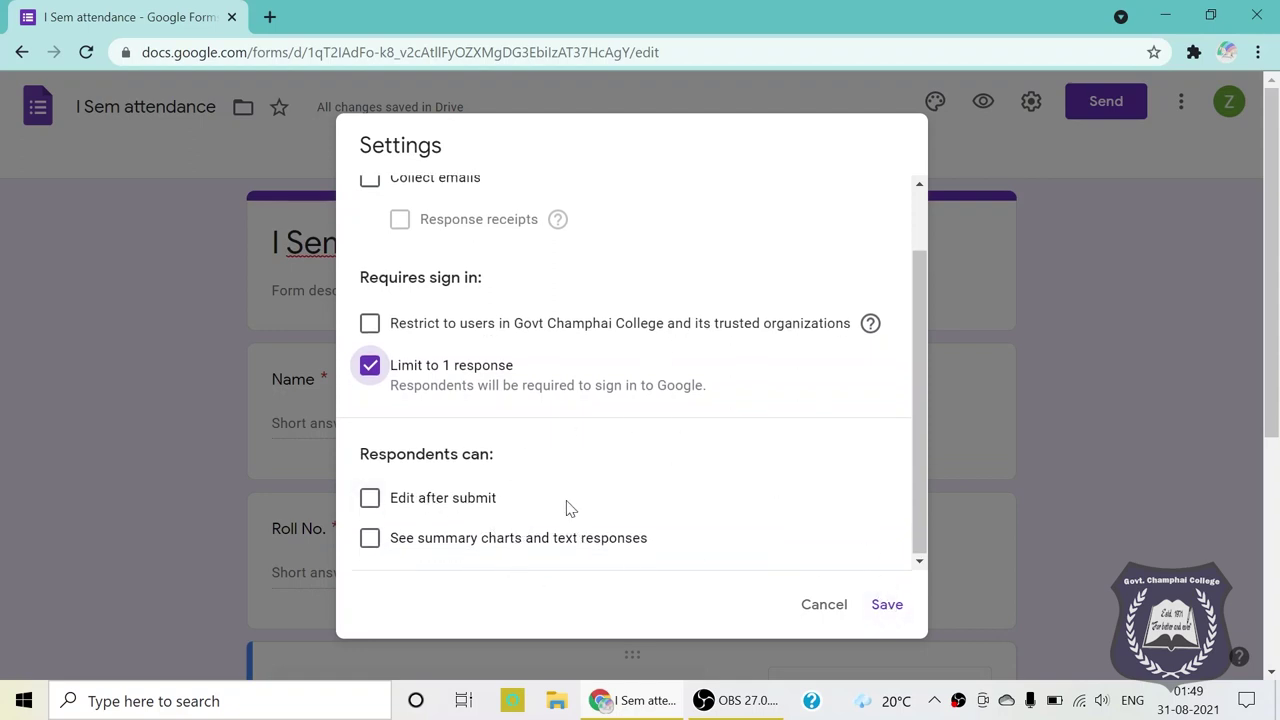
pyautogui.scroll(2, 820, 330)
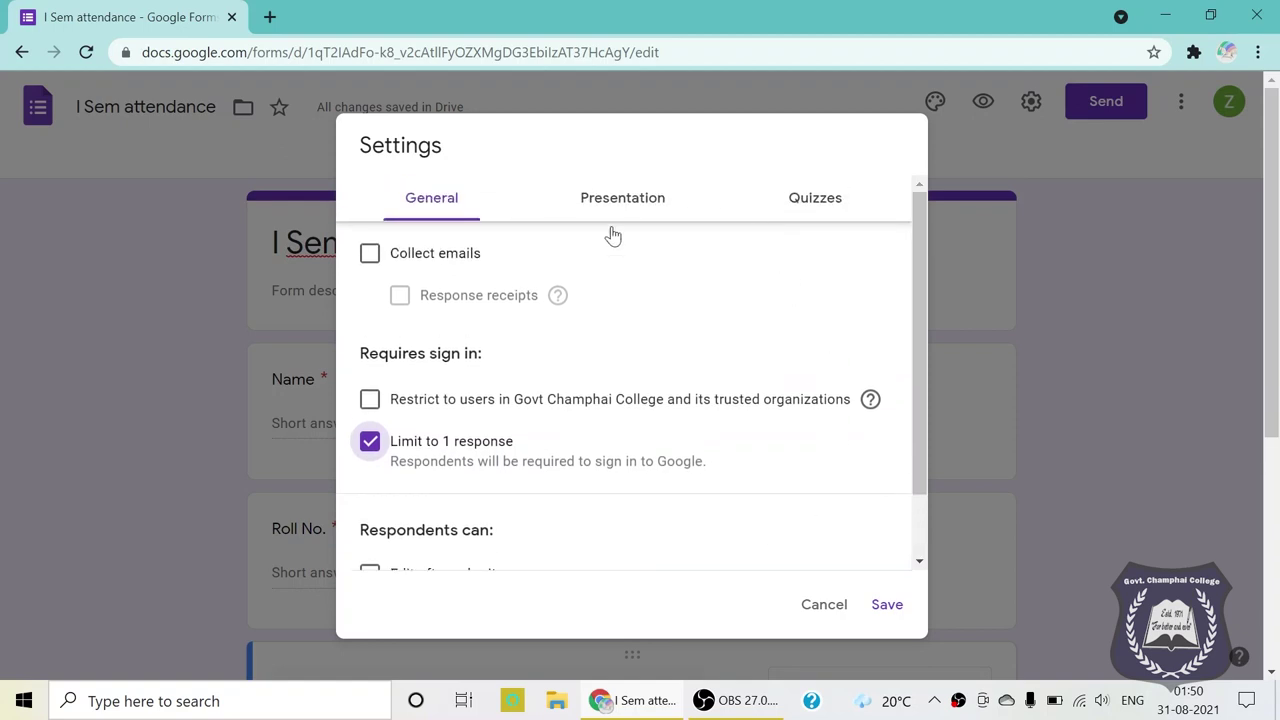
pyautogui.scroll(-2, 775, 433)
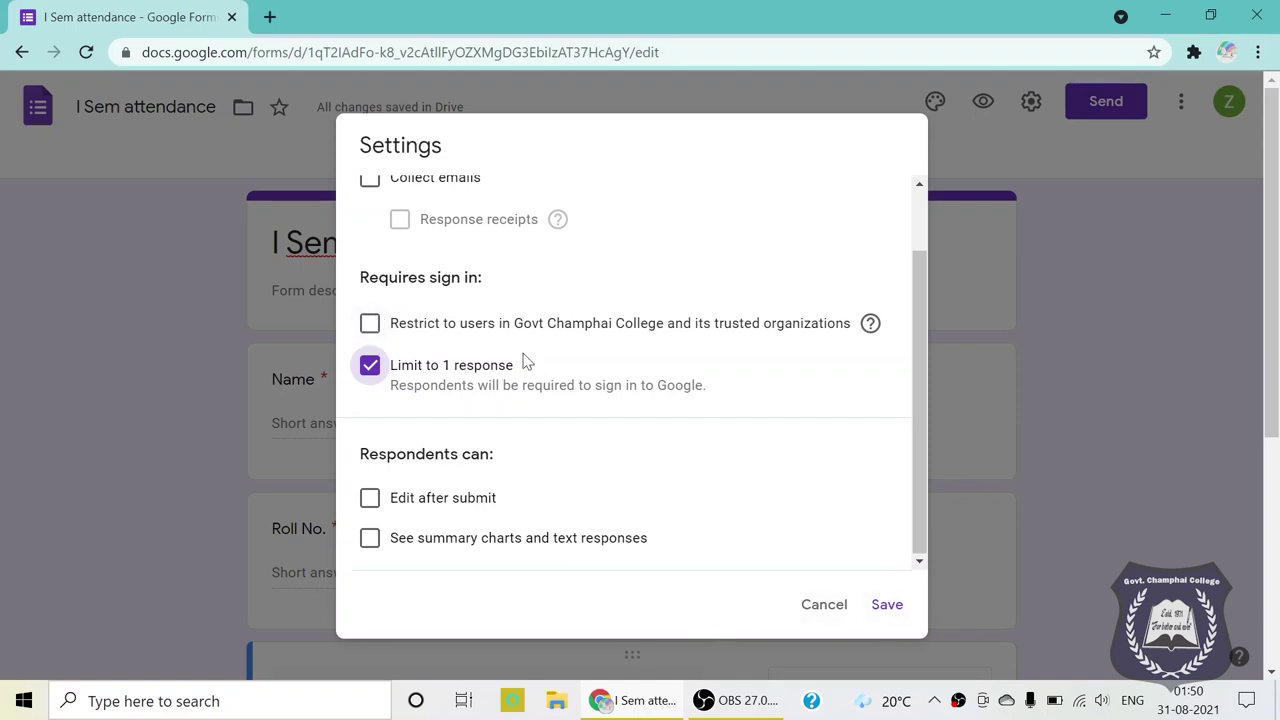
pyautogui.click(889, 608)
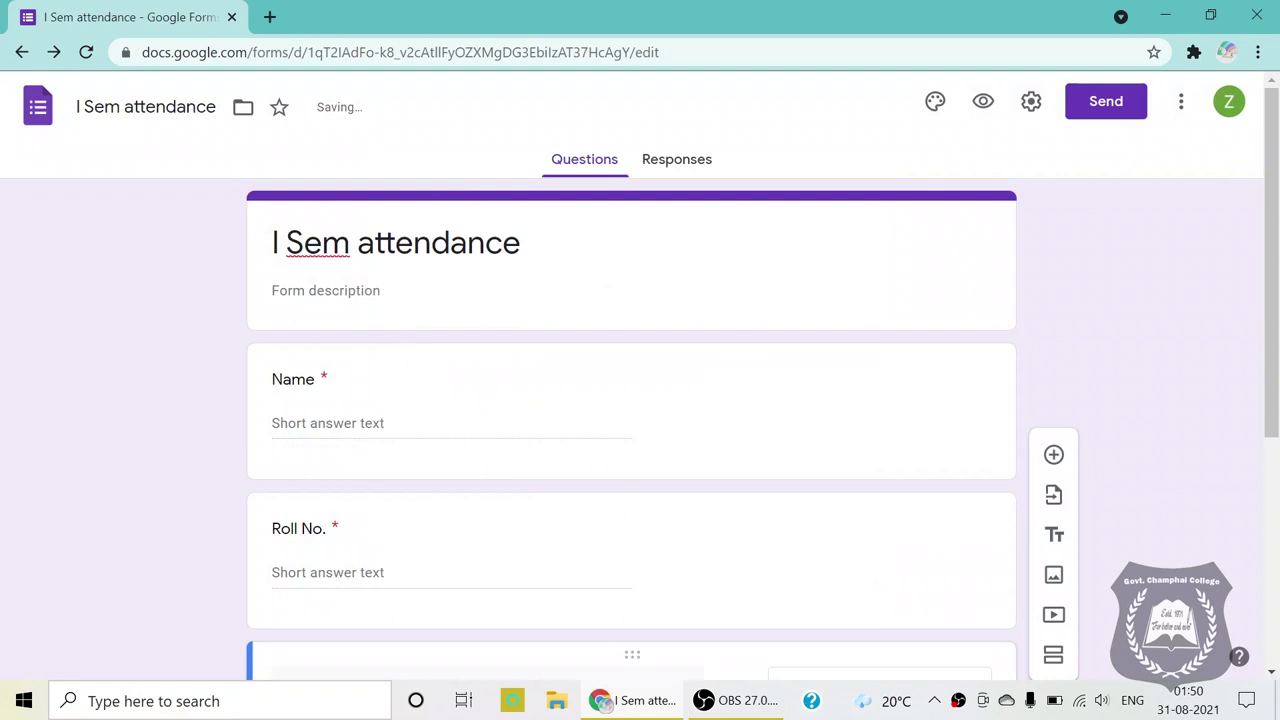
# Create a shortened link for sending the form, copy it, and close the sending options
pyautogui.scroll(-3, 617, 328)
pyautogui.scroll(3, 708, 363)
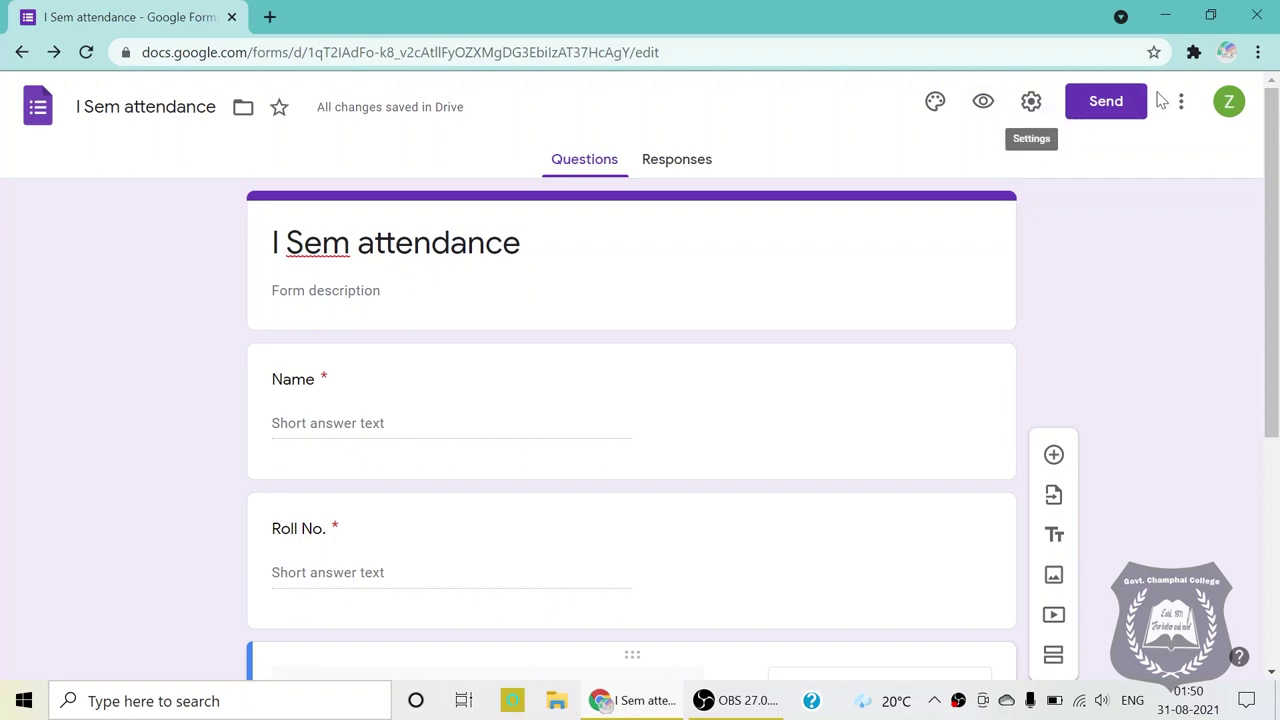
pyautogui.click(1108, 103)
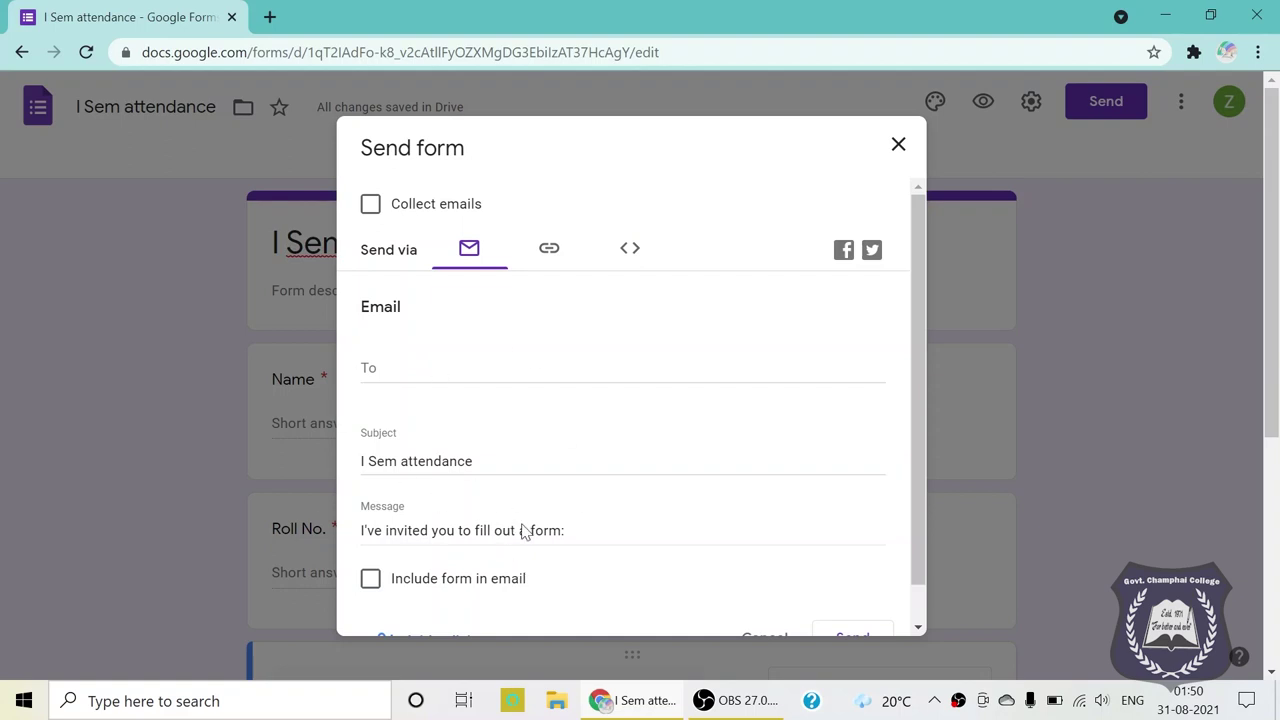
pyautogui.click(550, 250)
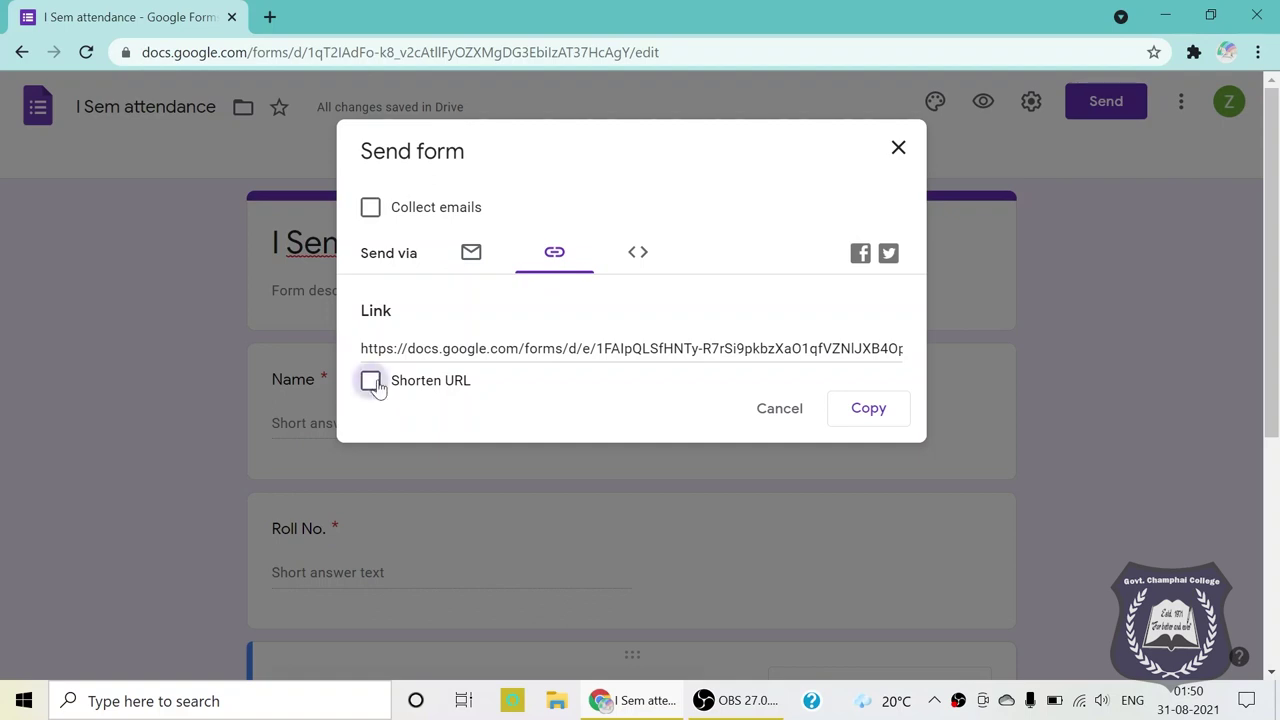
pyautogui.click(371, 384)
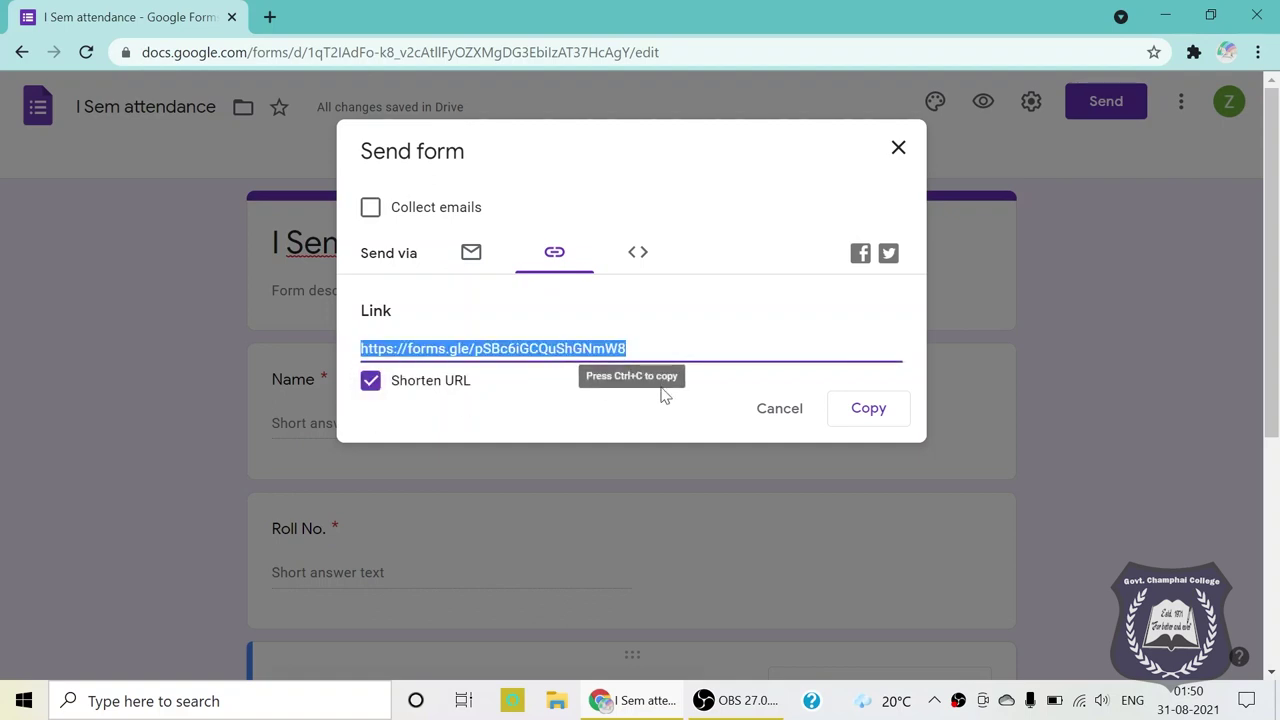
pyautogui.click(862, 416)
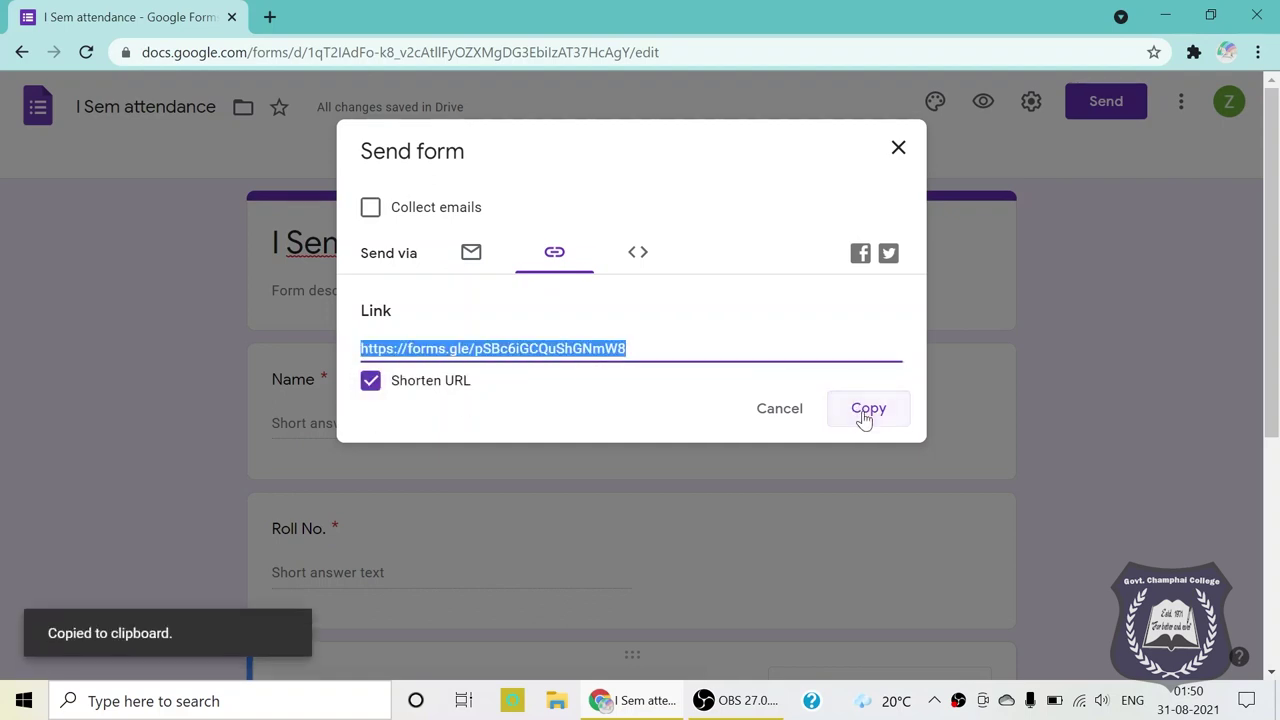
pyautogui.click(899, 149)
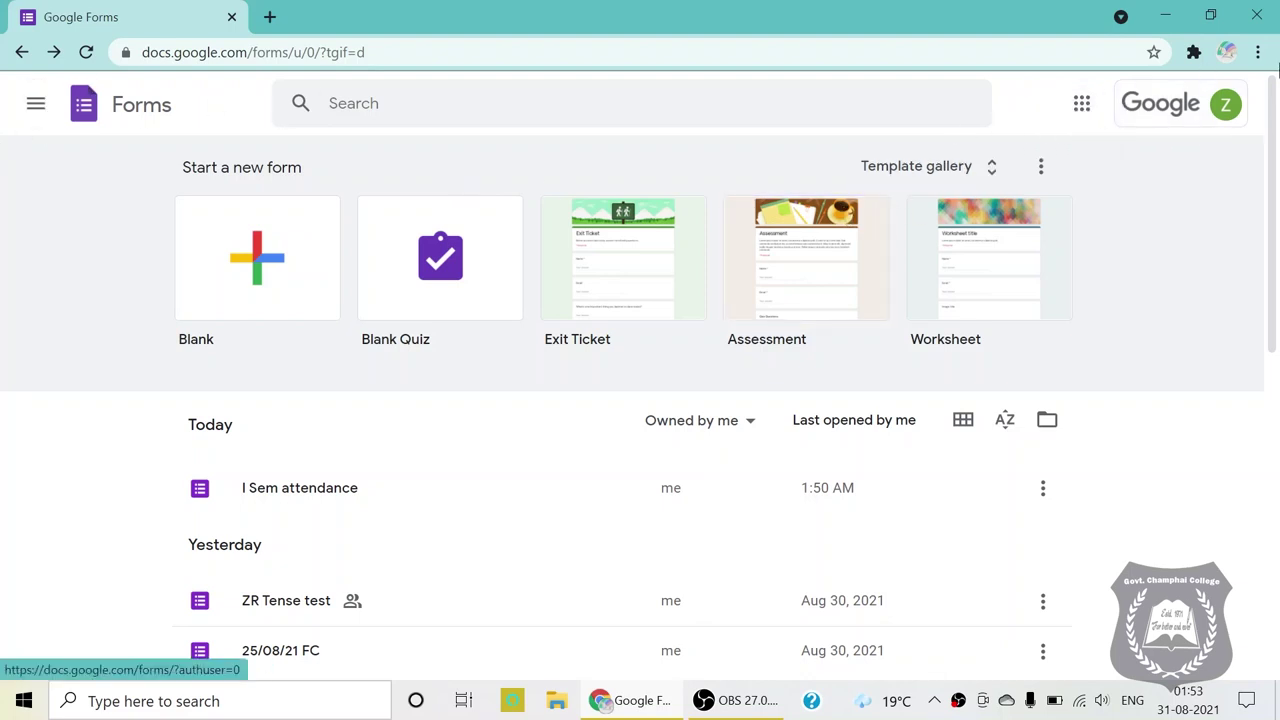
# Open Google Forms in a new tab from the Google apps list and close the old Forms tab
pyautogui.click(1084, 112)
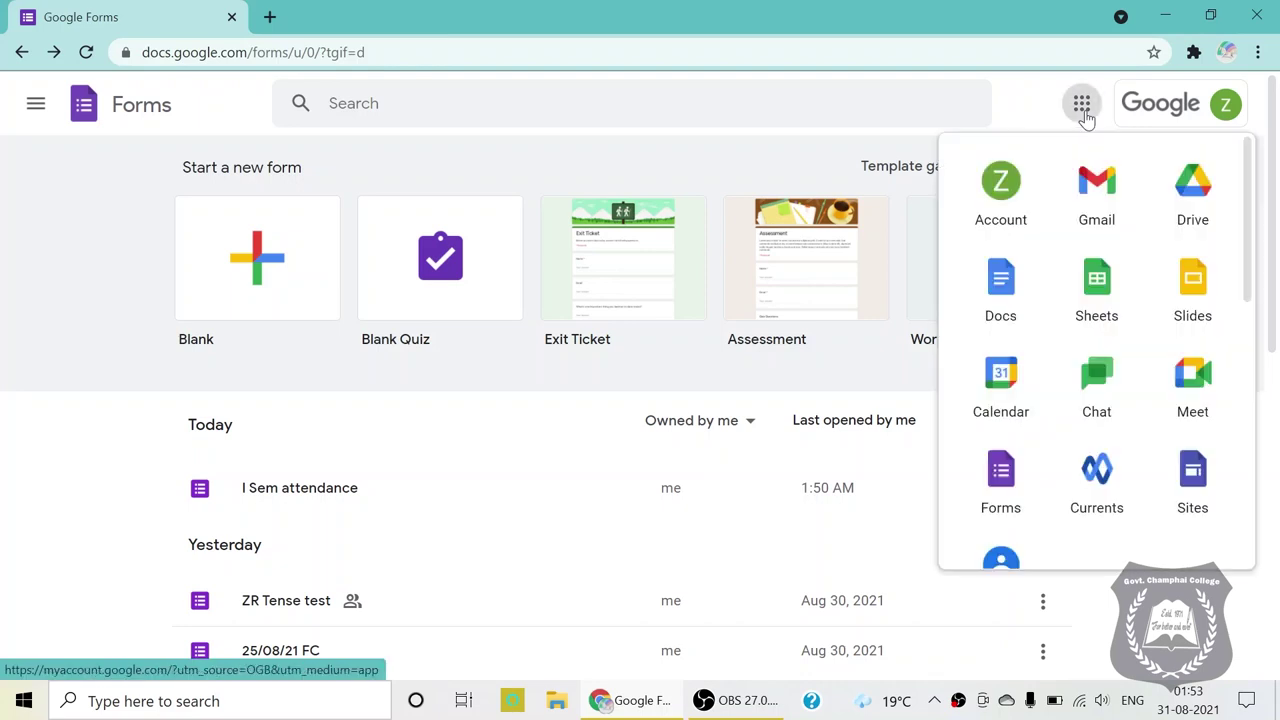
pyautogui.click(1029, 468)
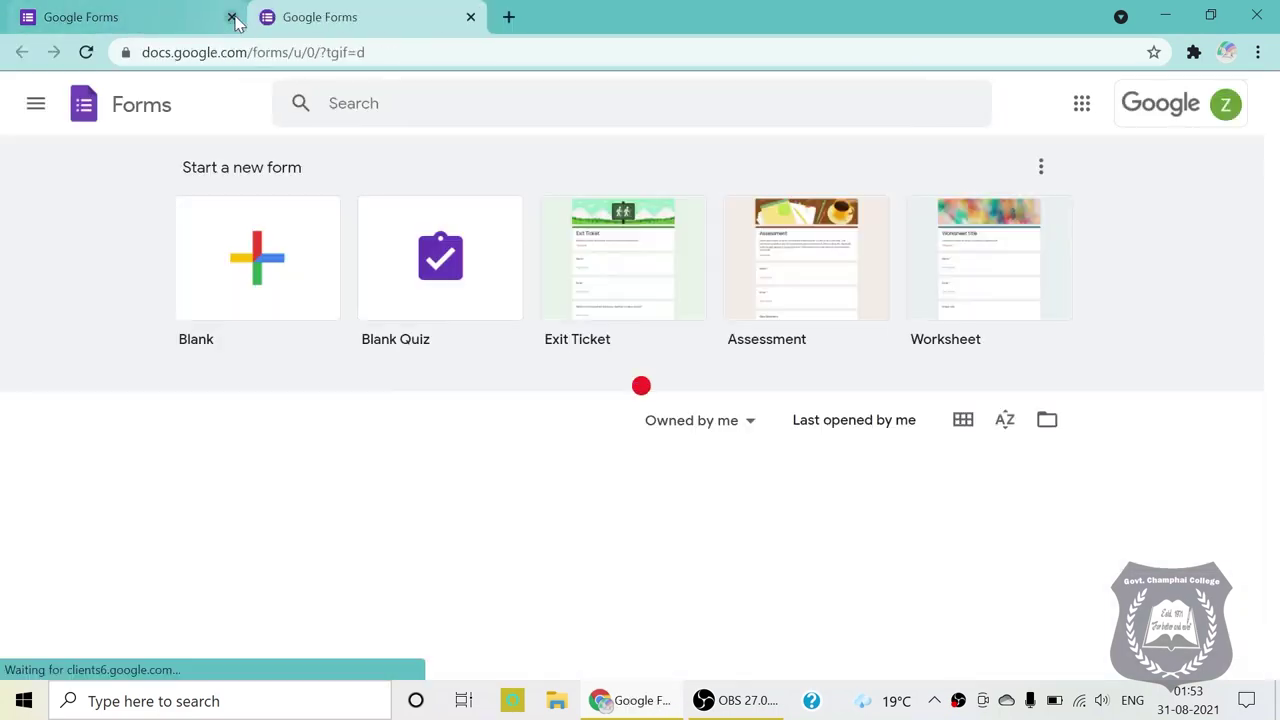
pyautogui.click(231, 17)
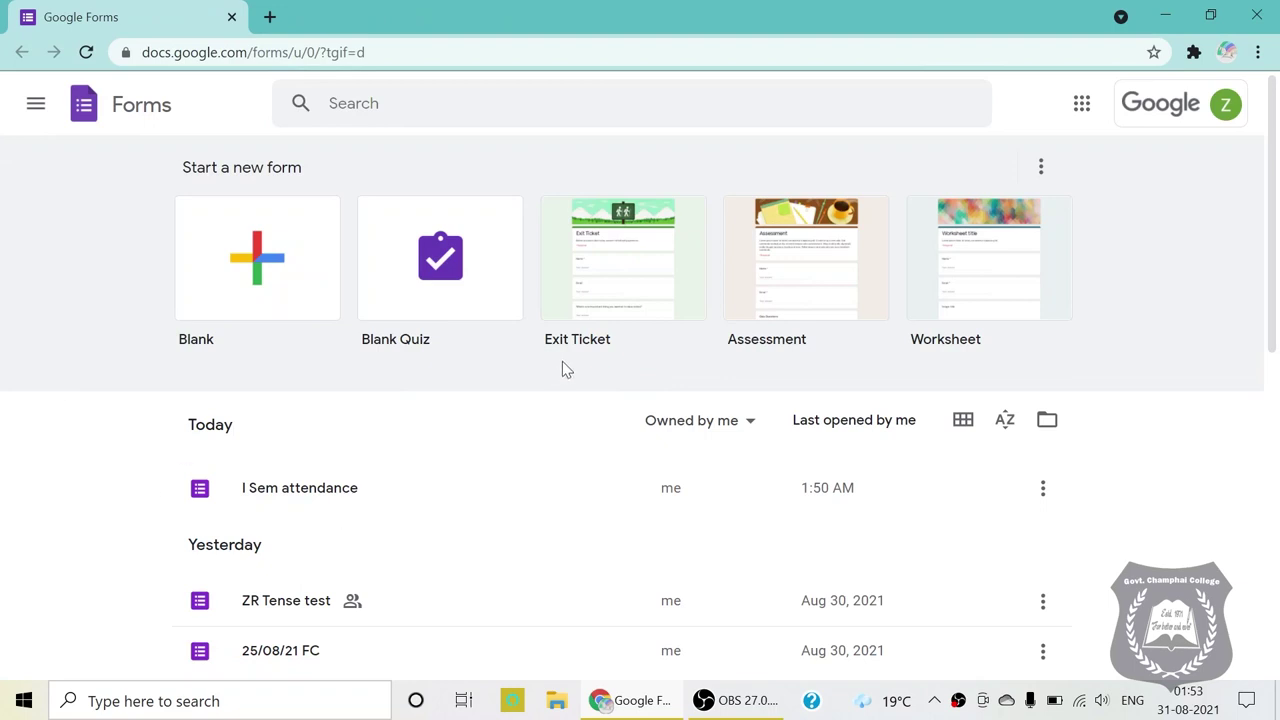
# Open the "25/08/21 FC" form from the recent forms and review its Name, Roll No. and Stream questions
pyautogui.scroll(-1, 386, 394)
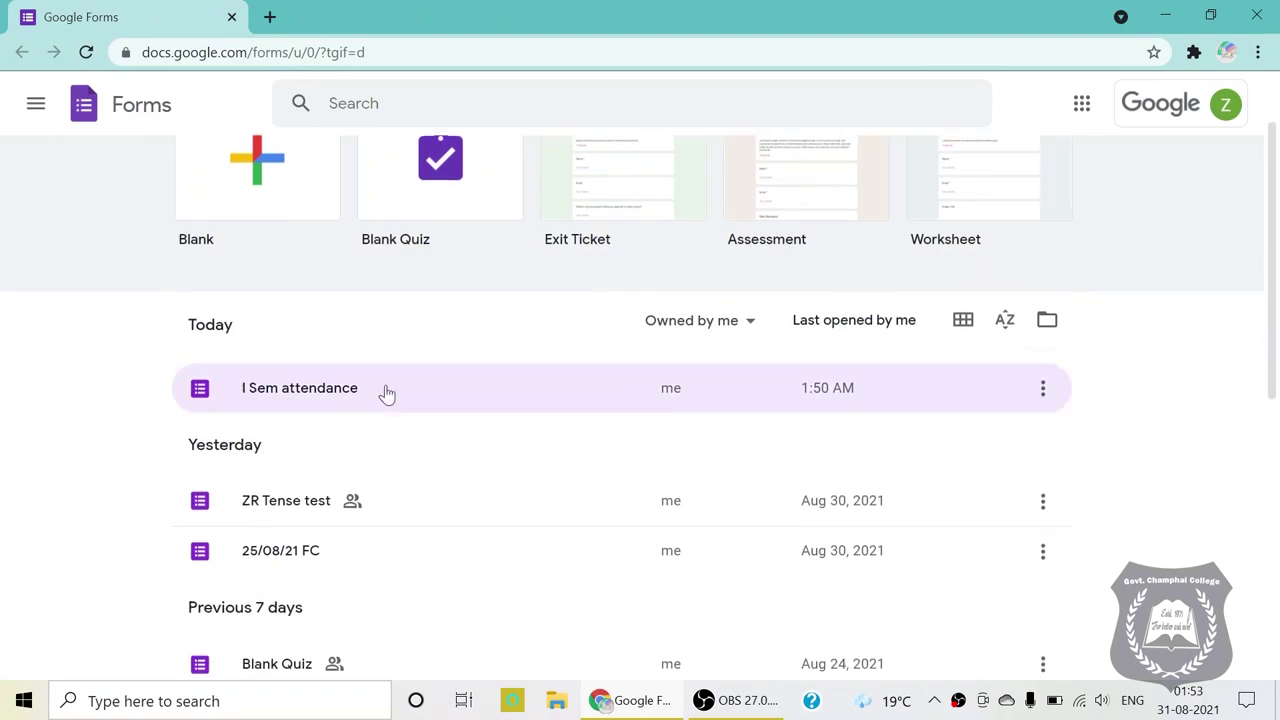
pyautogui.click(528, 408)
pyautogui.scroll(-1, 1043, 411)
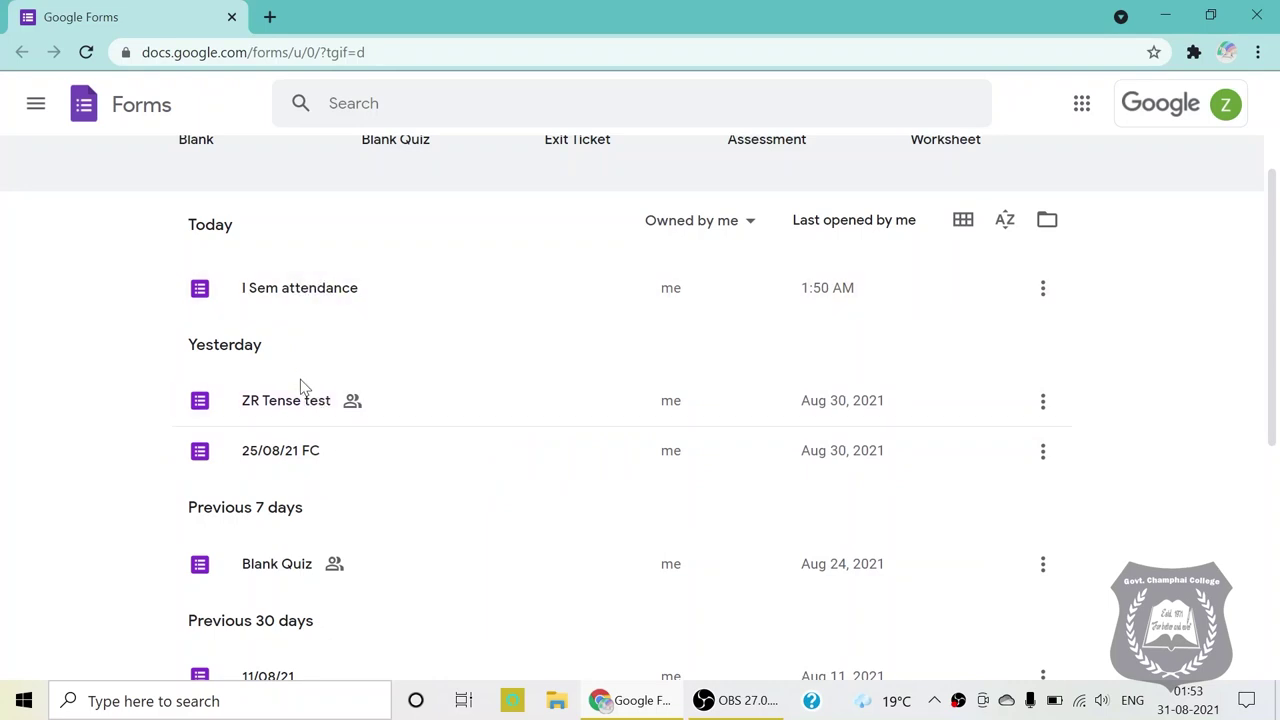
pyautogui.click(286, 452)
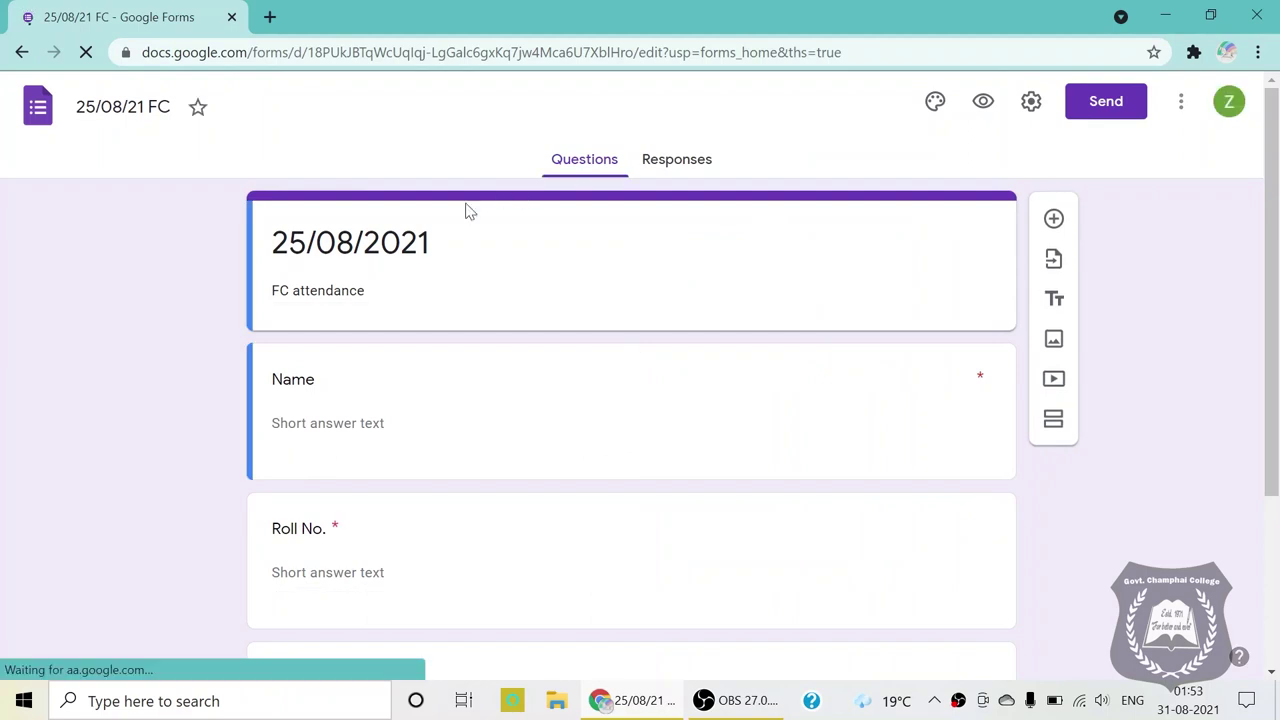
pyautogui.scroll(-3, 408, 344)
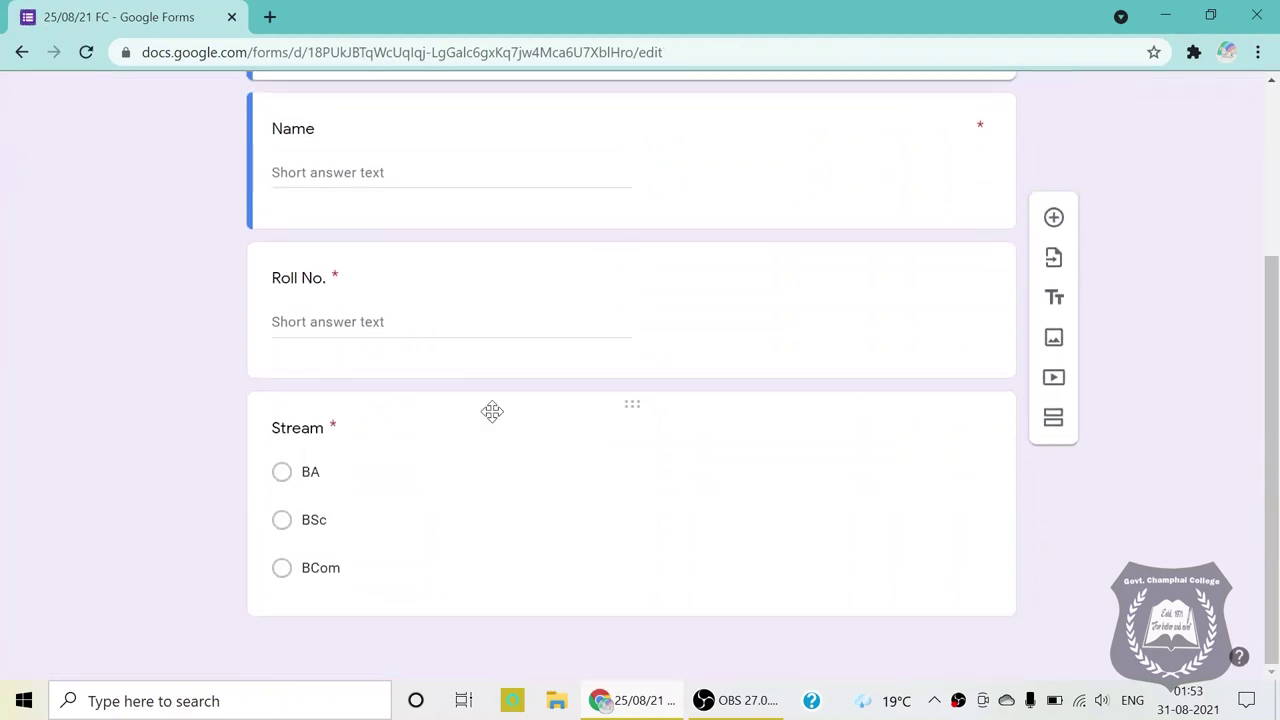
pyautogui.scroll(3, 492, 408)
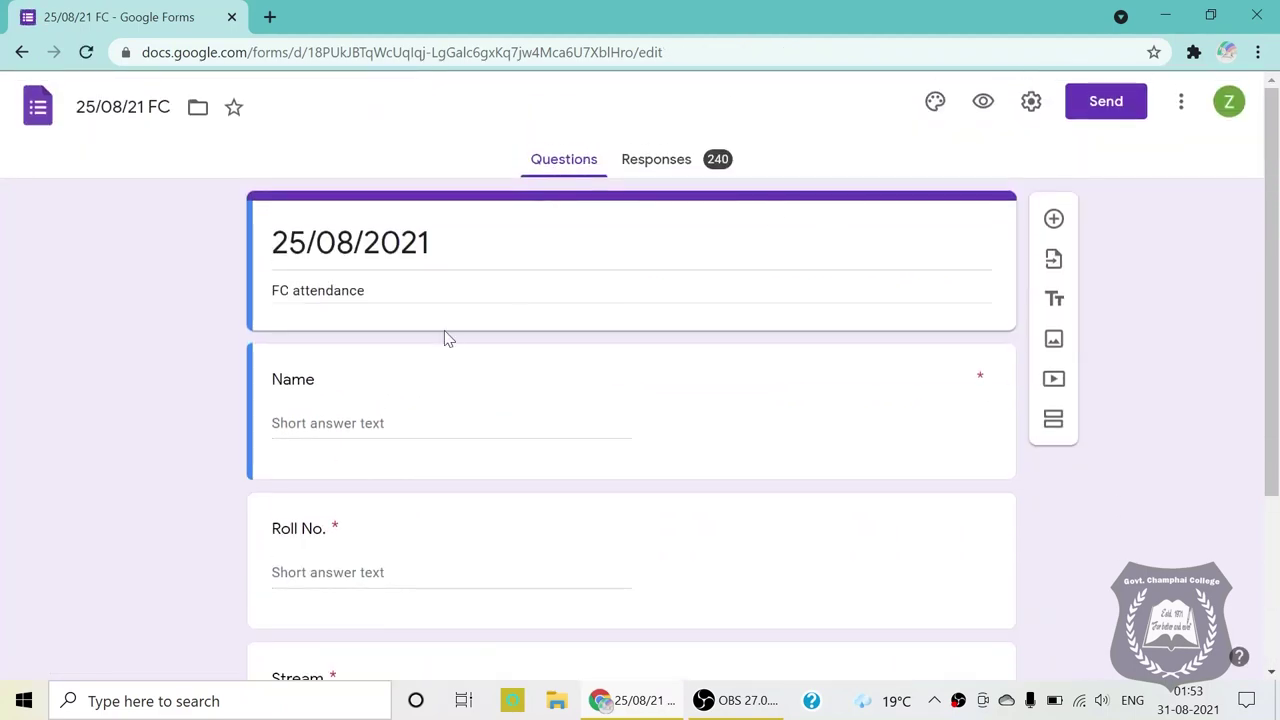
pyautogui.scroll(-3, 443, 337)
pyautogui.scroll(3, 445, 335)
# Open the form's responses, switch accepting responses on, and switch it off again
pyautogui.click(665, 168)
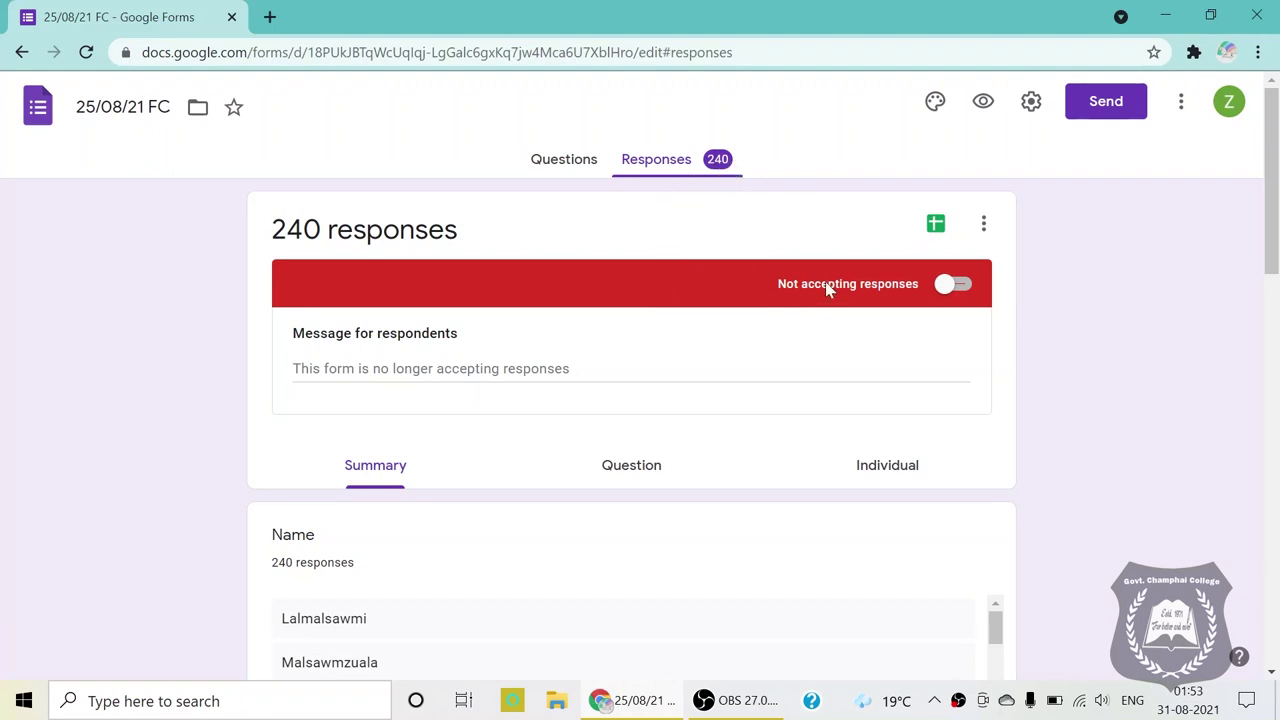
pyautogui.click(945, 287)
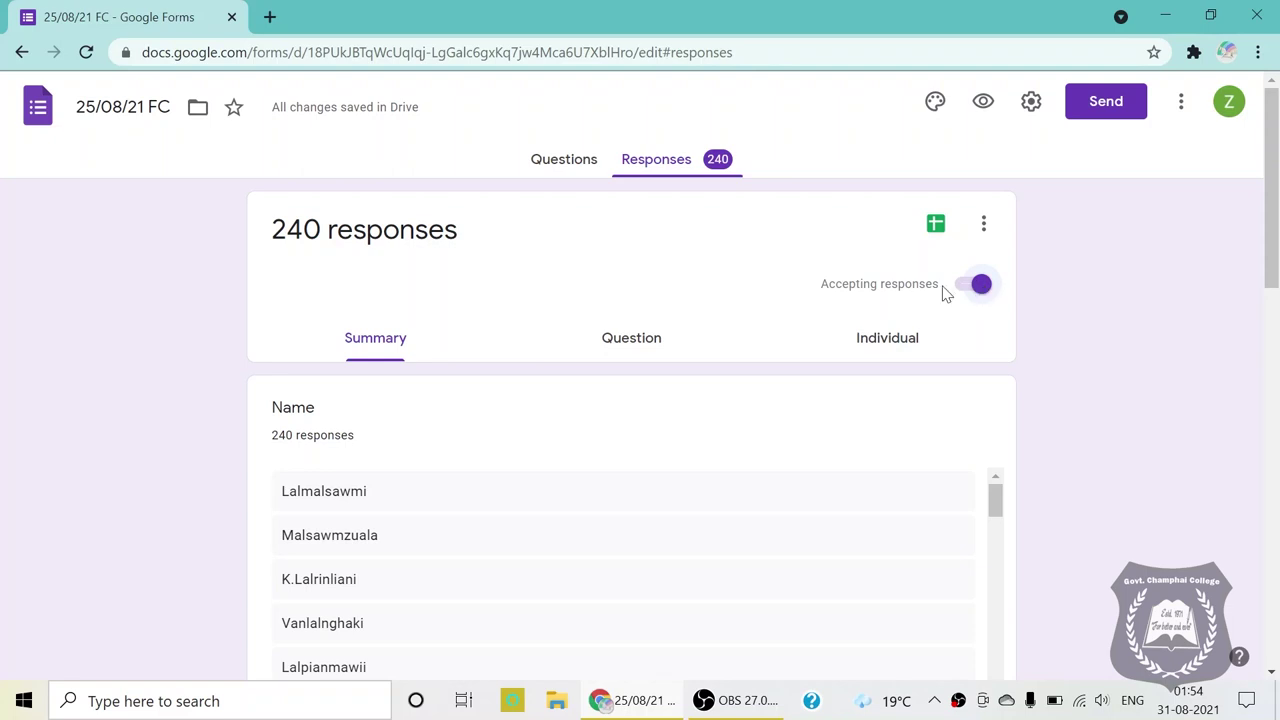
pyautogui.click(977, 288)
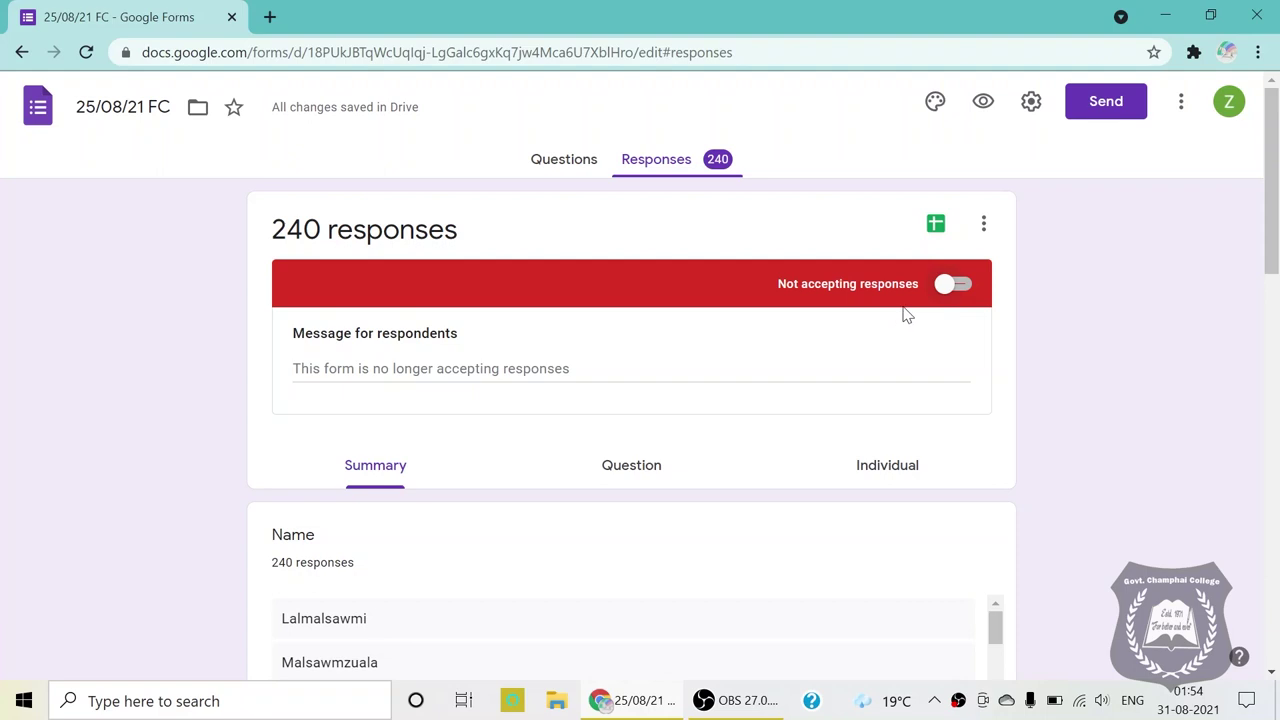
# Look through the submitted names in the summary of the form's responses
pyautogui.scroll(-9, 577, 429)
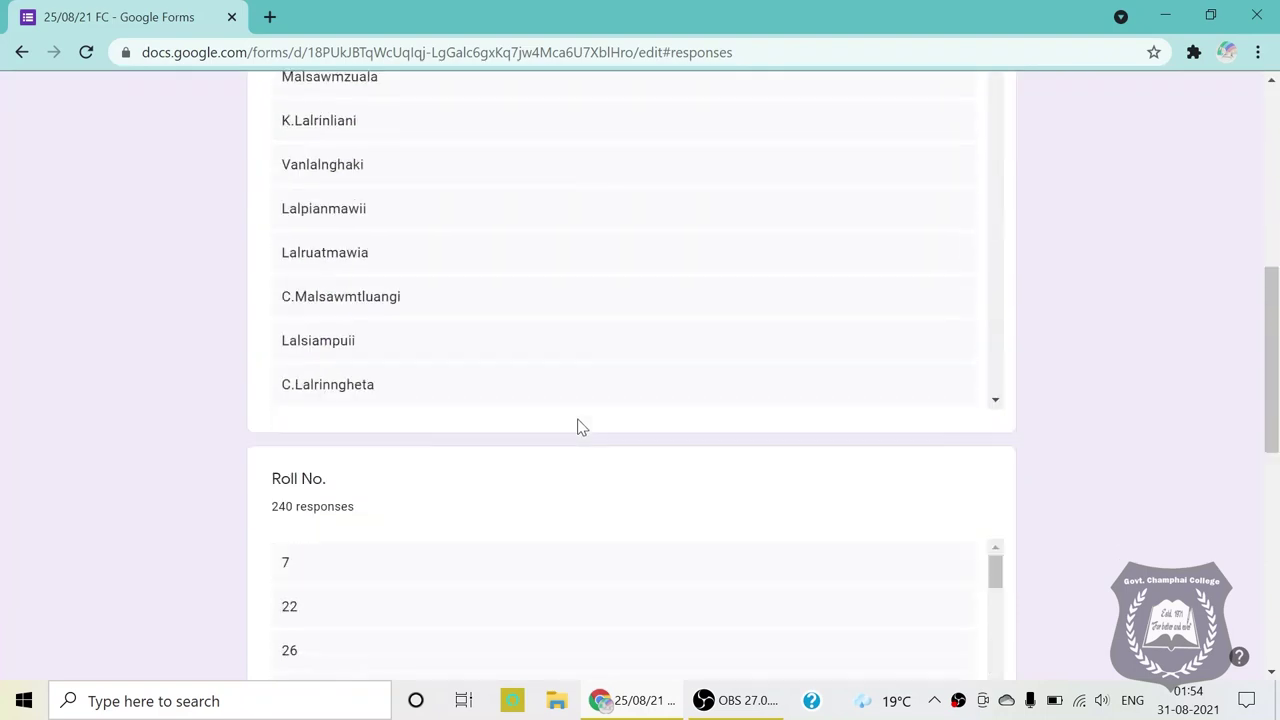
pyautogui.scroll(4, 577, 429)
pyautogui.scroll(-15, 586, 314)
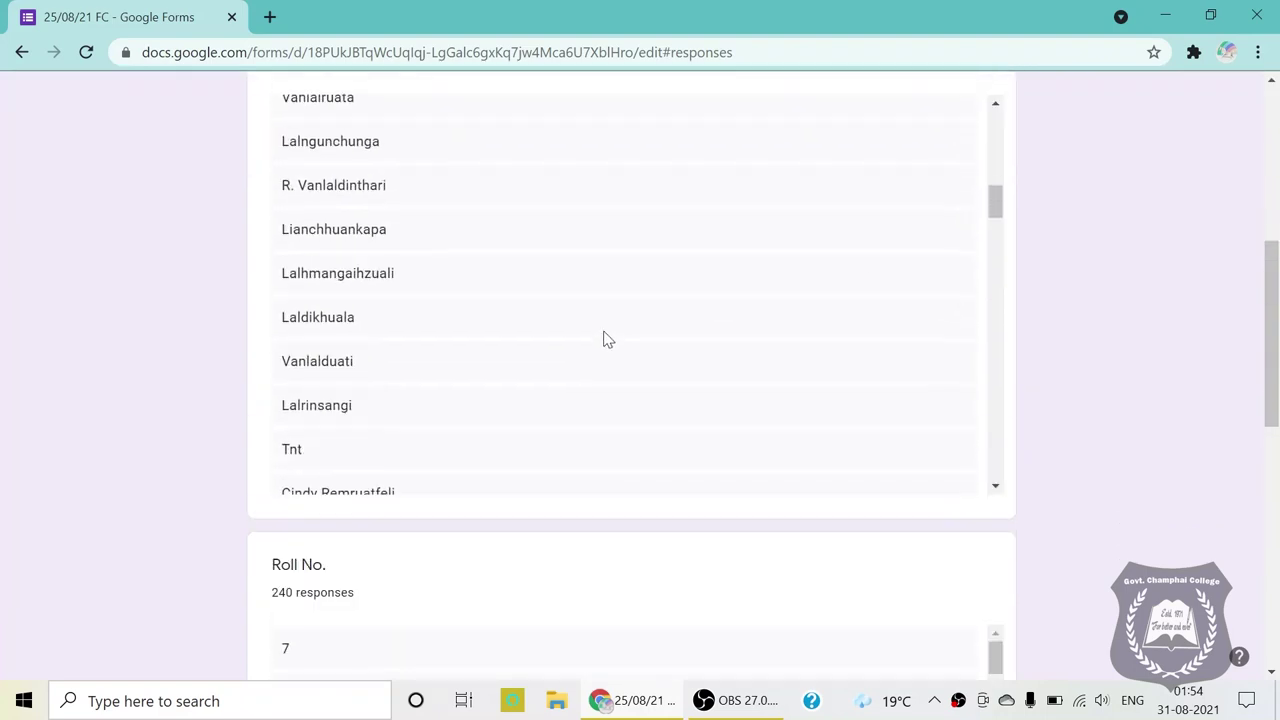
pyautogui.scroll(-15, 663, 334)
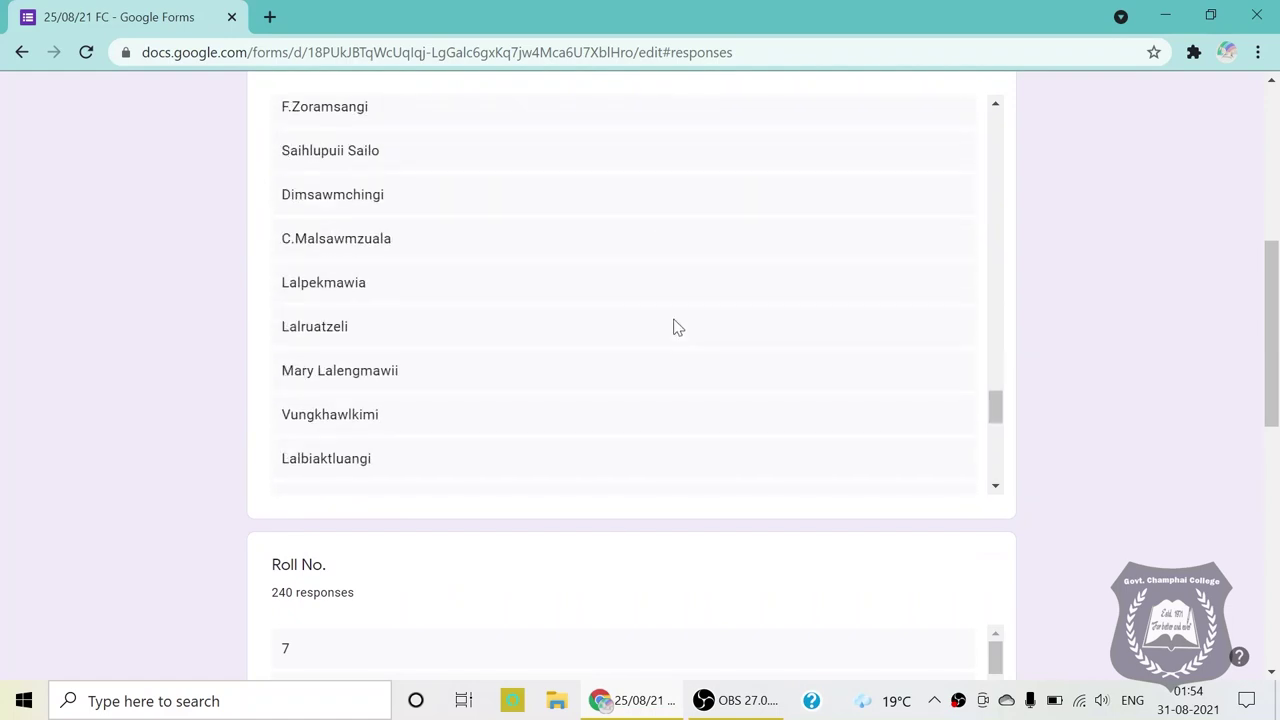
pyautogui.scroll(5, 680, 329)
pyautogui.scroll(5, 771, 224)
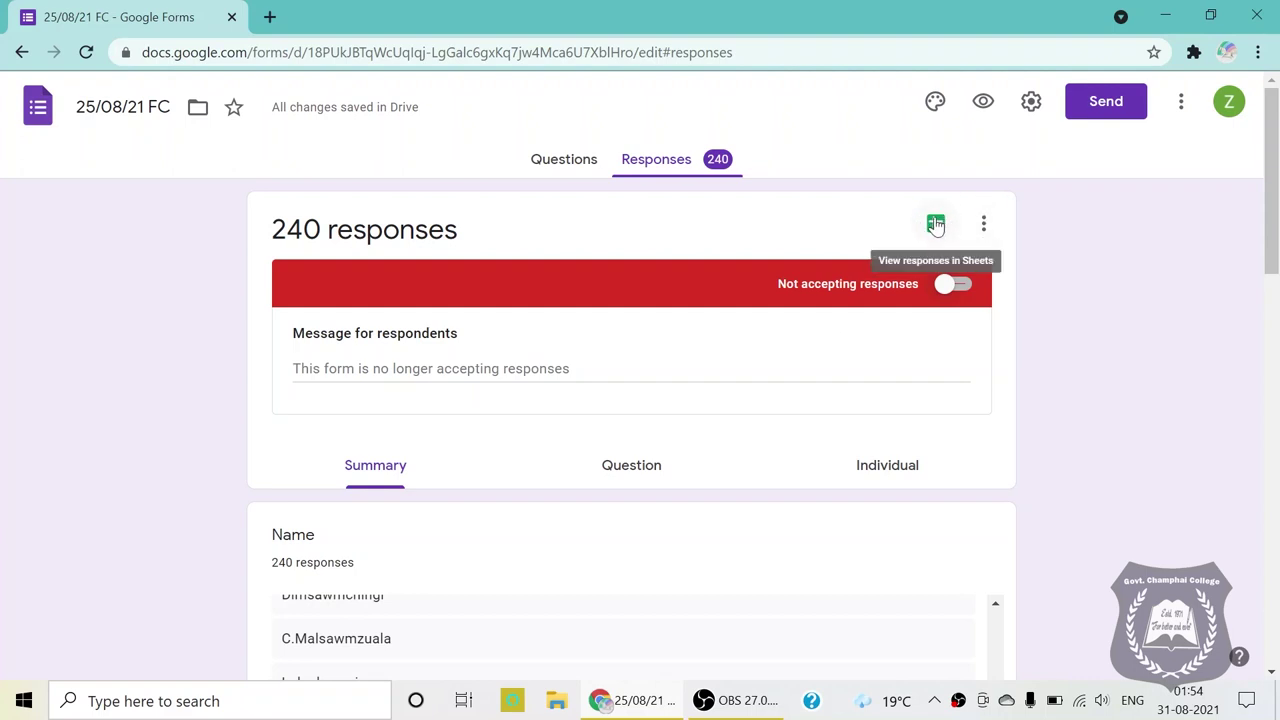
# View the form's responses in Google Sheets, look through the timestamps, names, roll numbers and streams, and close the spreadsheet
pyautogui.click(938, 225)
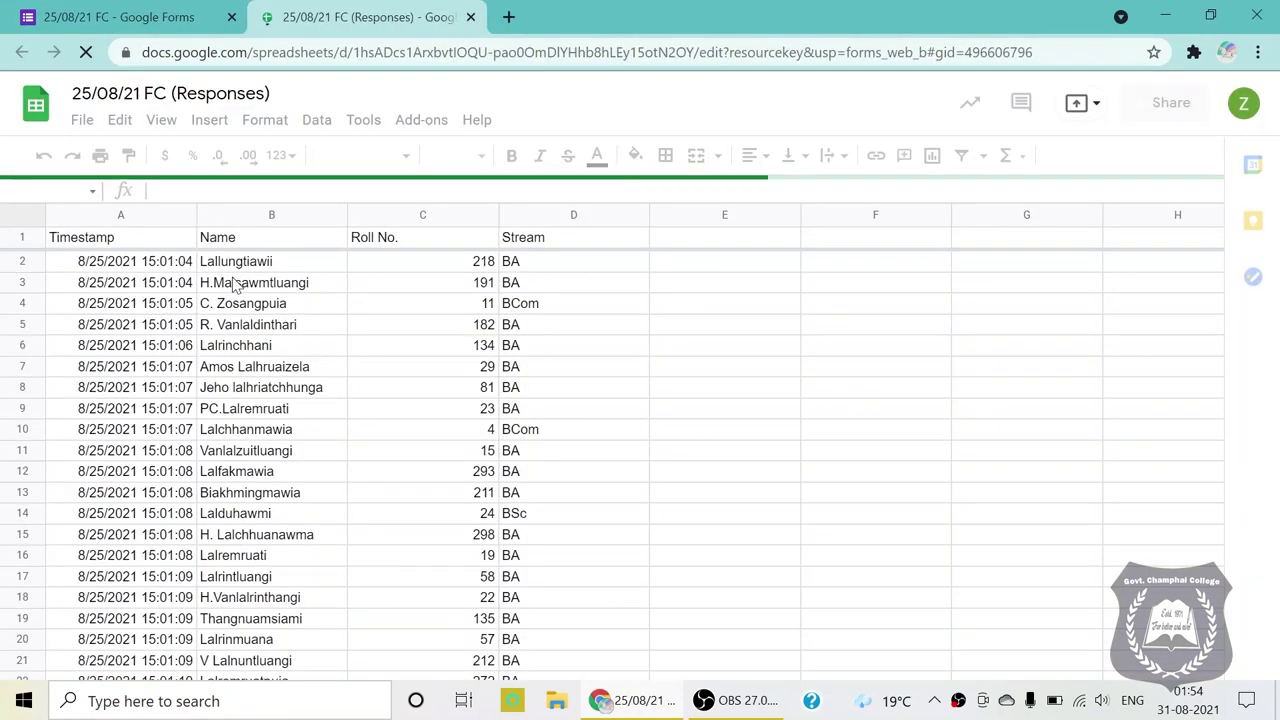
pyautogui.scroll(-1, 233, 285)
pyautogui.scroll(-2, 213, 318)
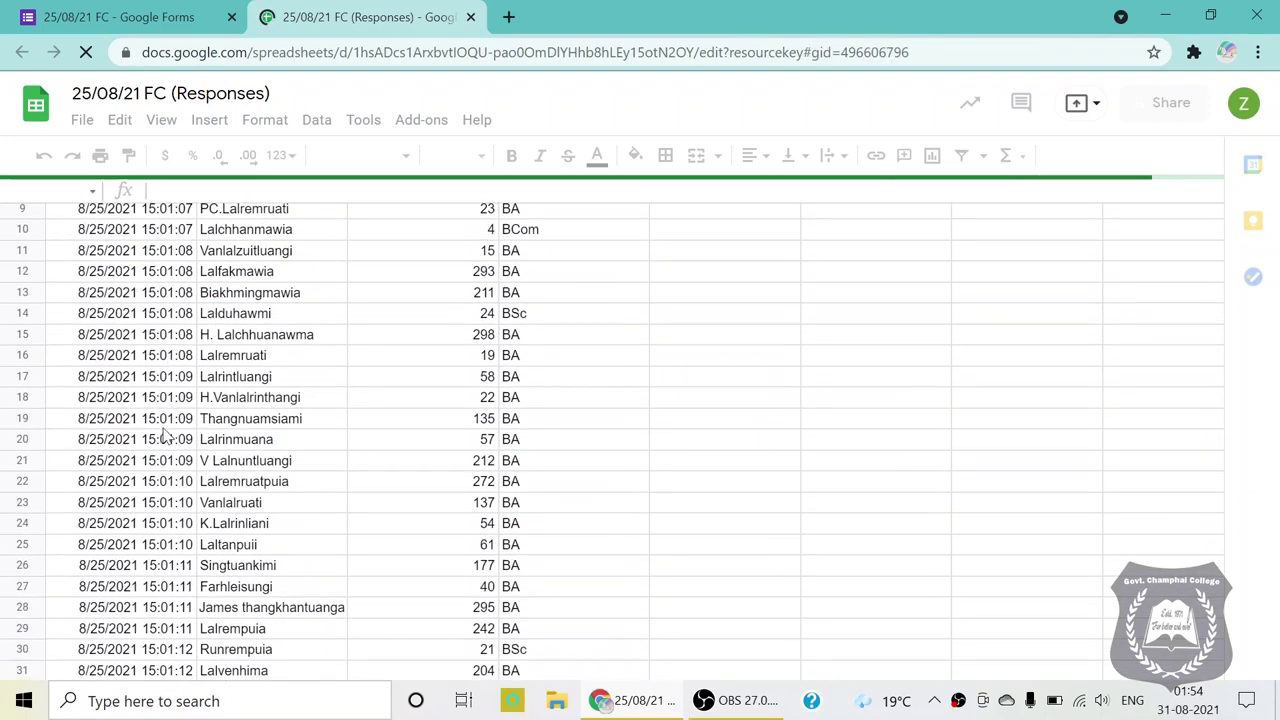
pyautogui.scroll(-2, 318, 410)
pyautogui.scroll(-10, 318, 410)
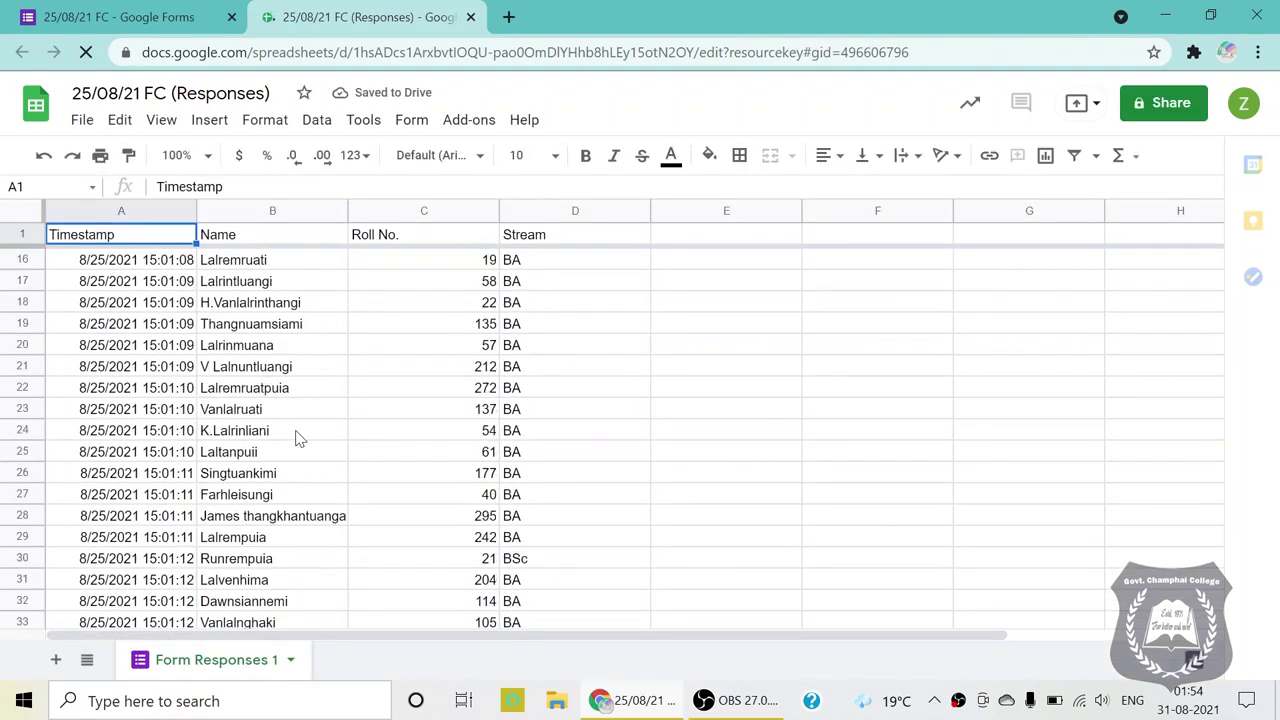
pyautogui.scroll(-14, 345, 447)
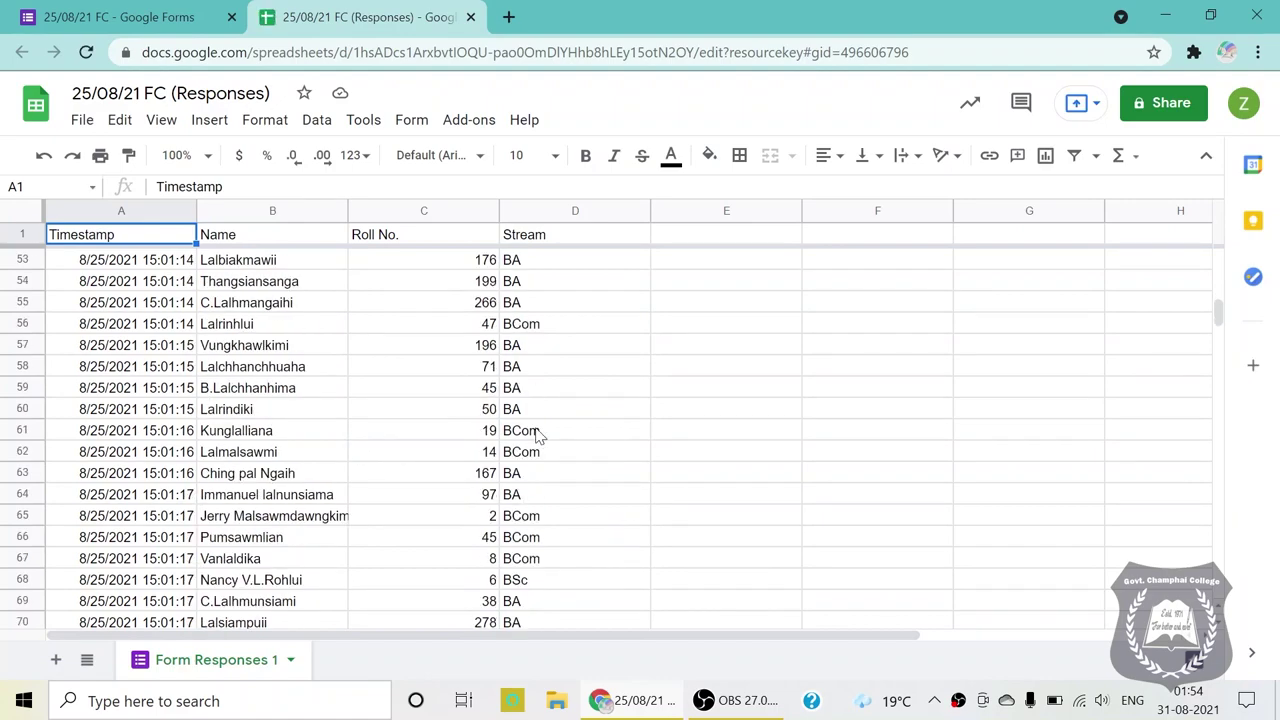
pyautogui.scroll(-20, 450, 437)
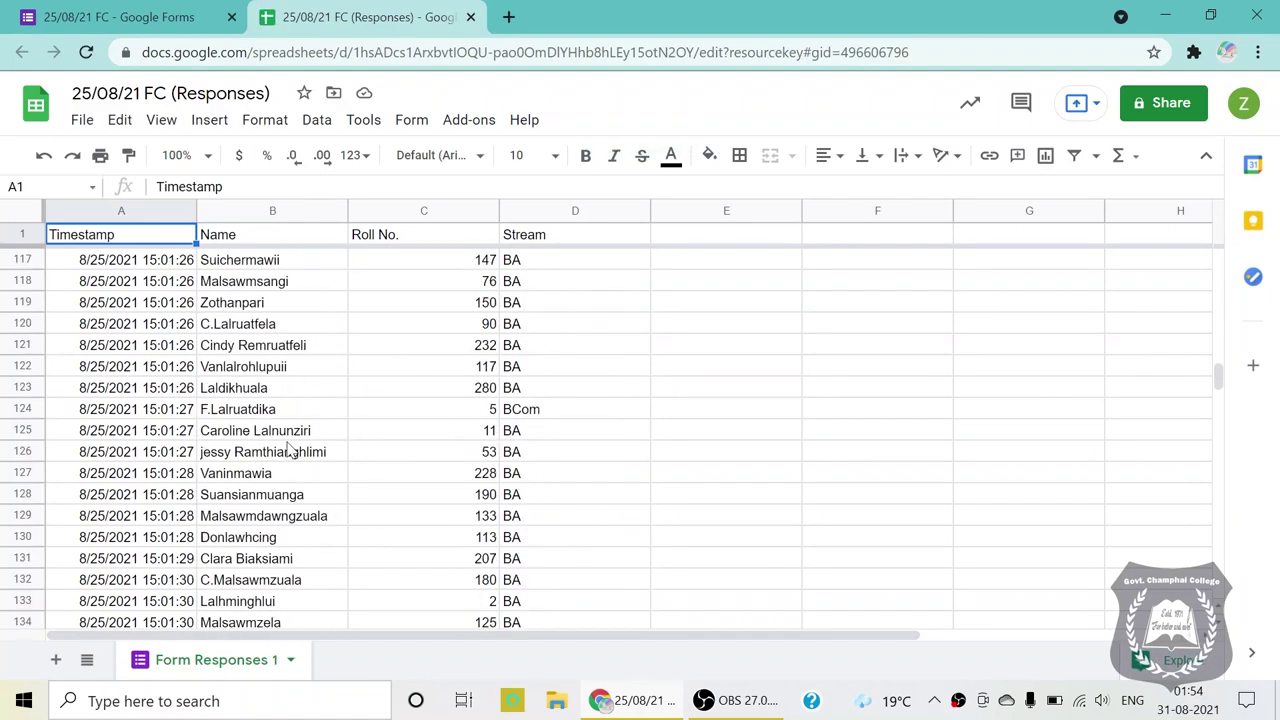
pyautogui.scroll(20, 340, 480)
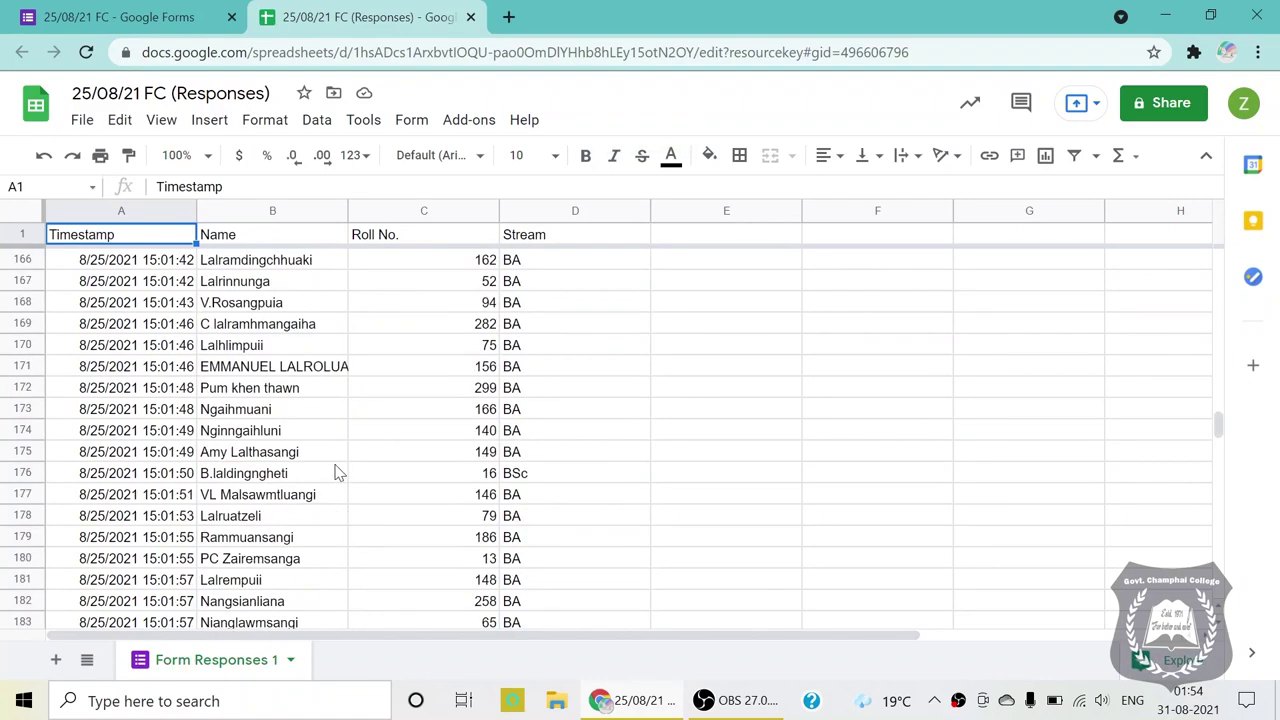
pyautogui.scroll(20, 265, 342)
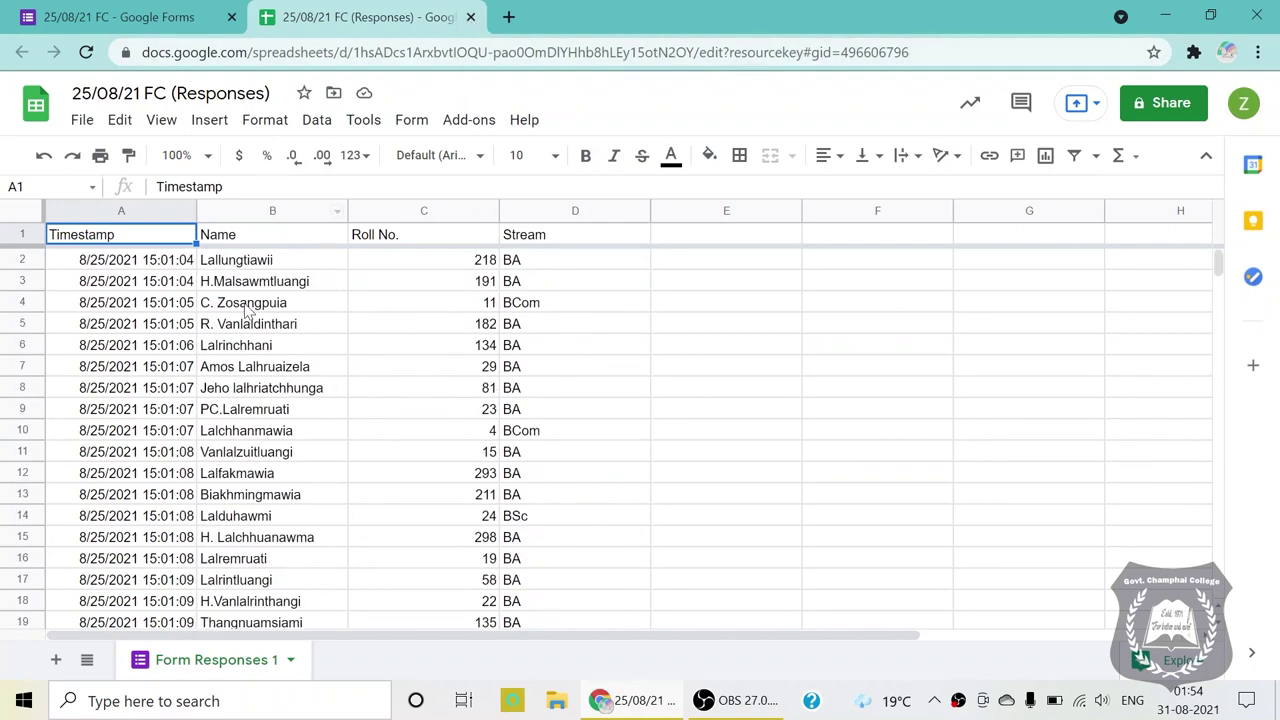
pyautogui.click(471, 17)
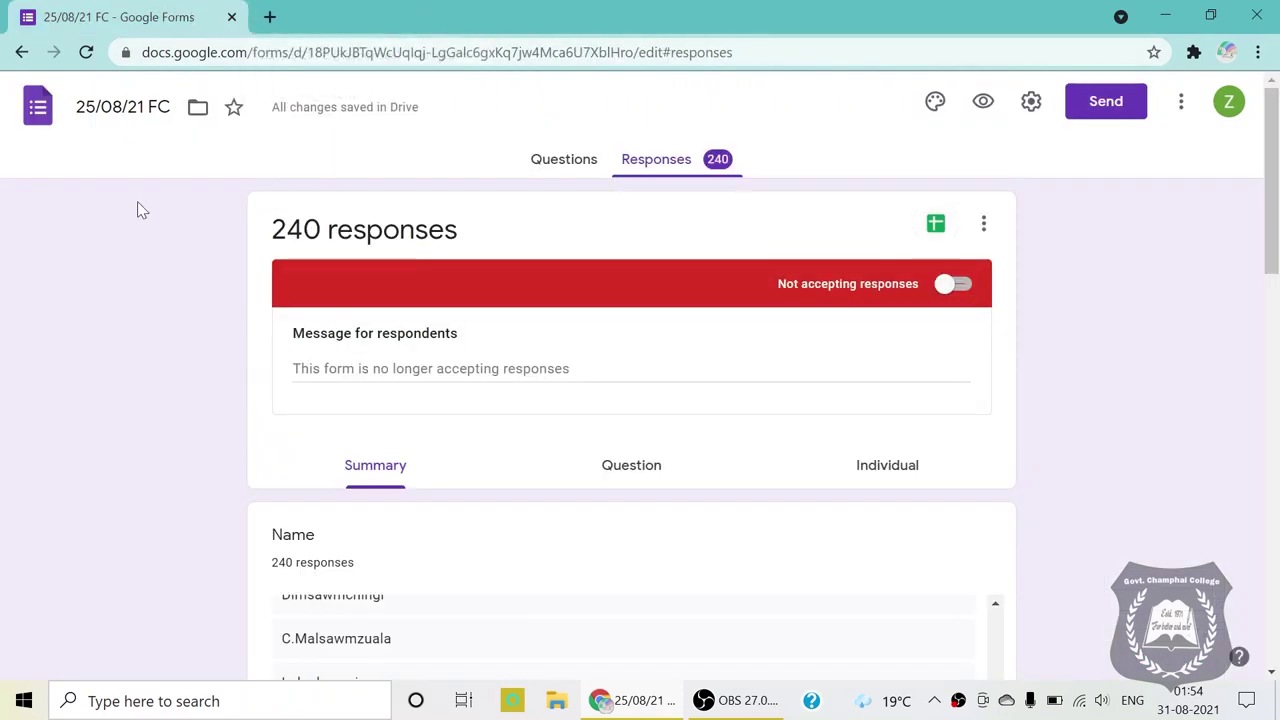
# Return to the Forms home, switch to Google Sheets, view the "25/08/21 FC (Responses)" spreadsheet, and close it
pyautogui.click(22, 52)
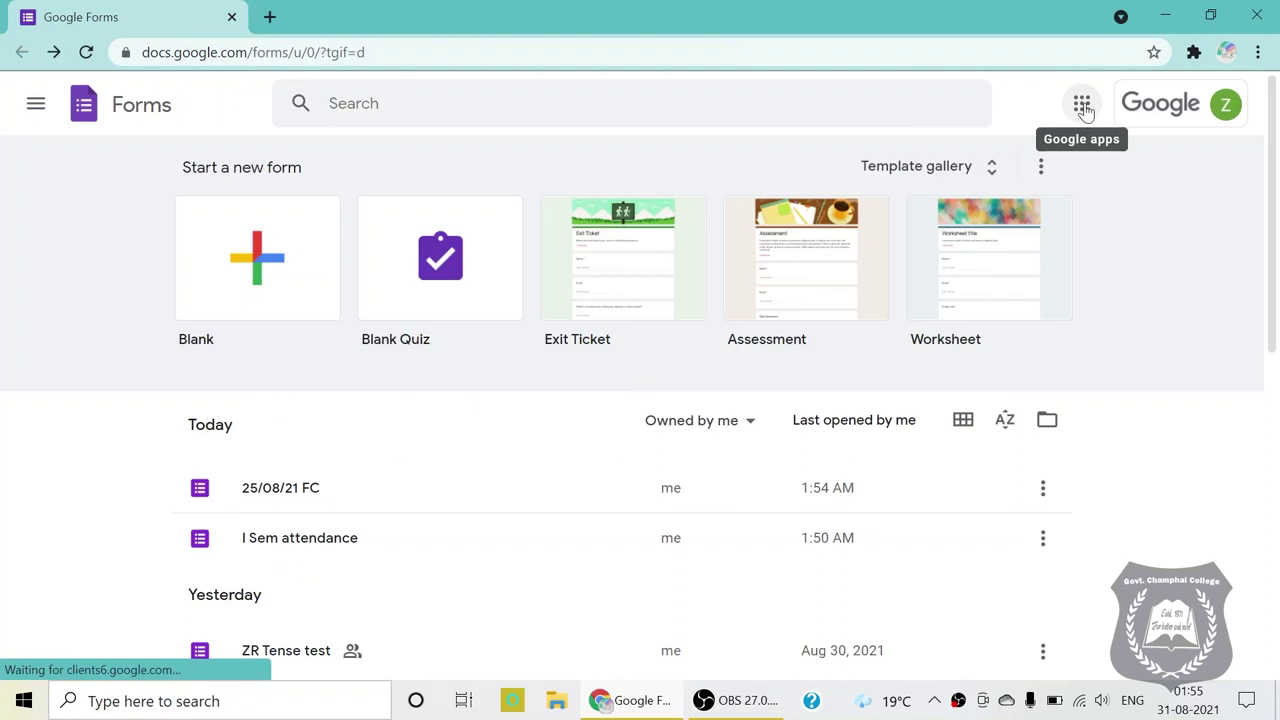
pyautogui.click(1082, 106)
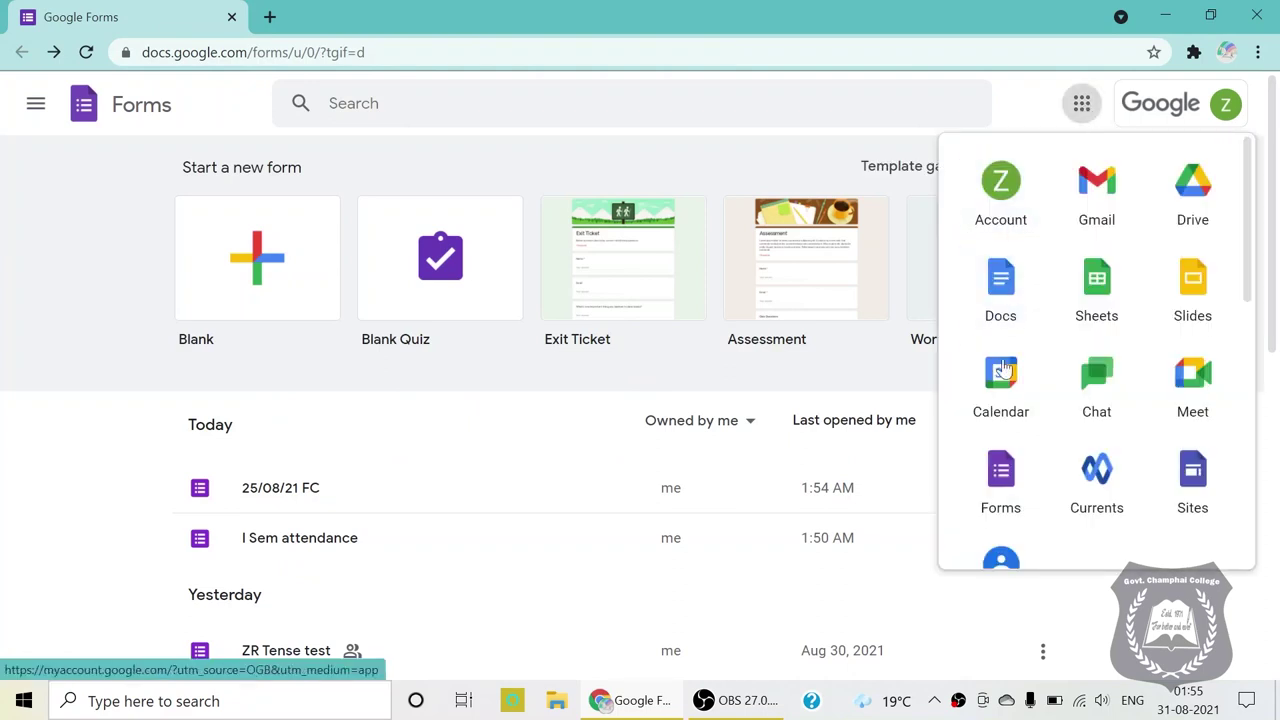
pyautogui.click(1097, 309)
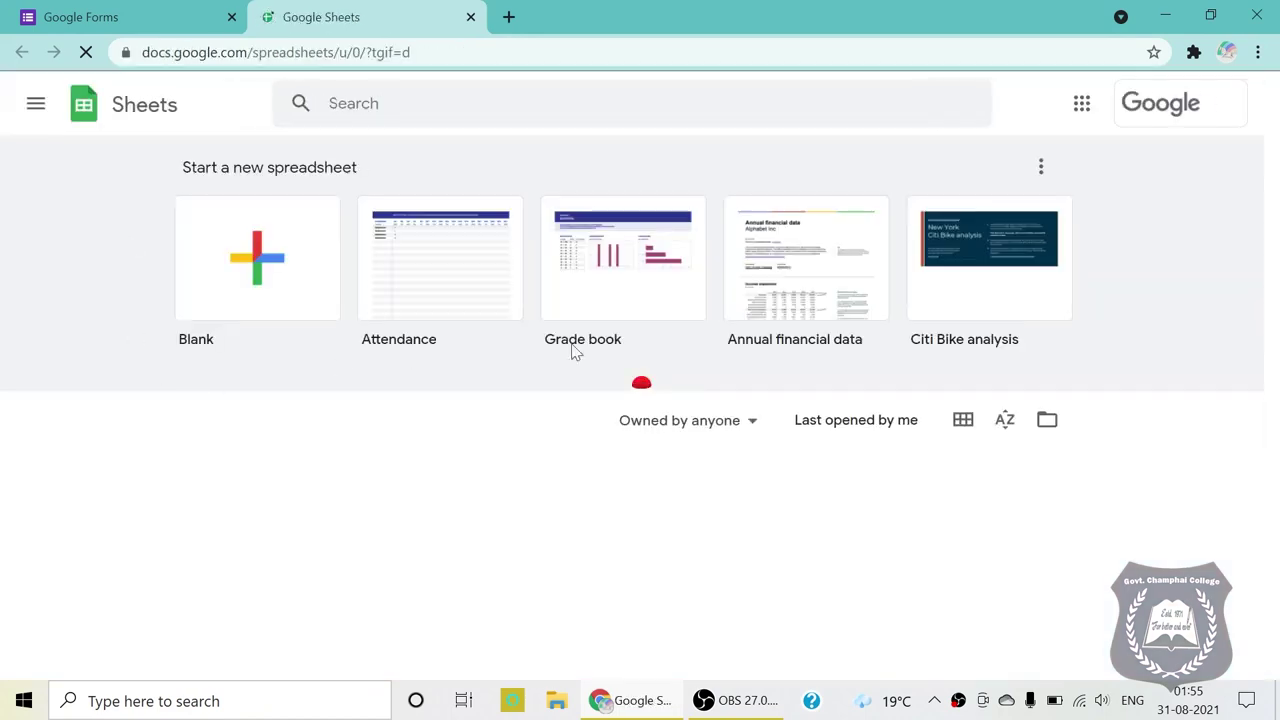
pyautogui.scroll(-1, 390, 378)
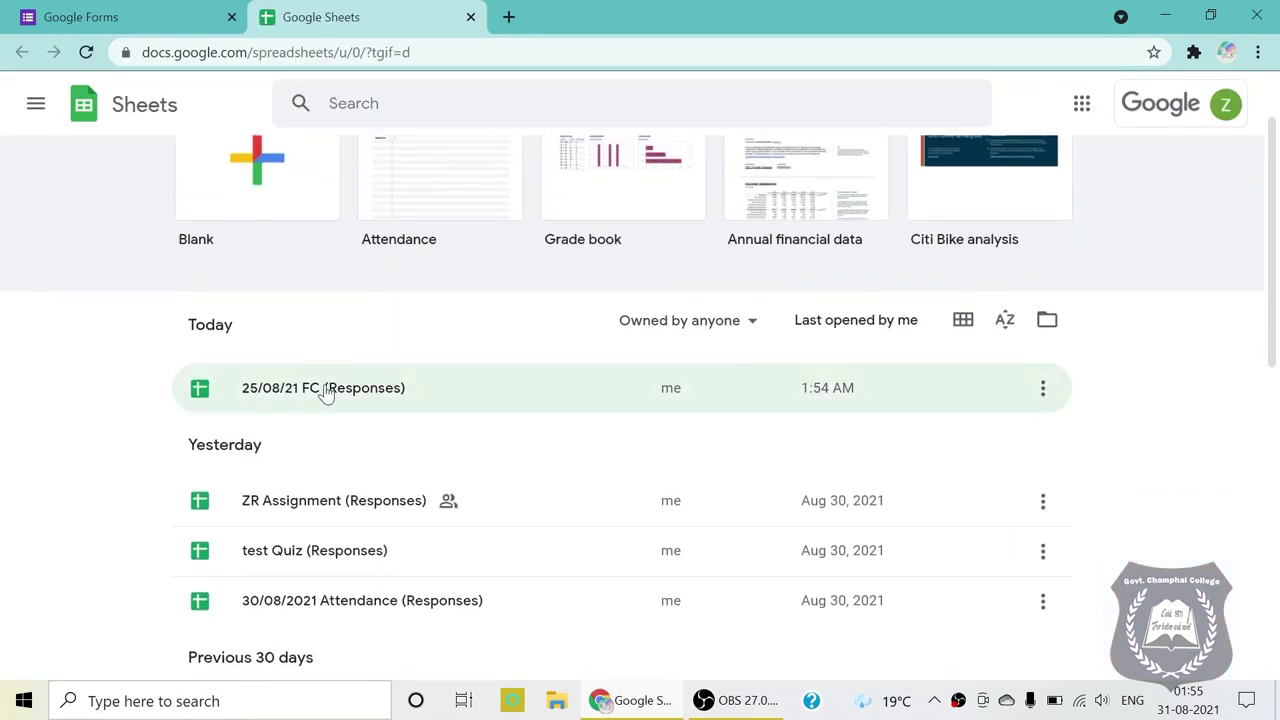
pyautogui.click(275, 398)
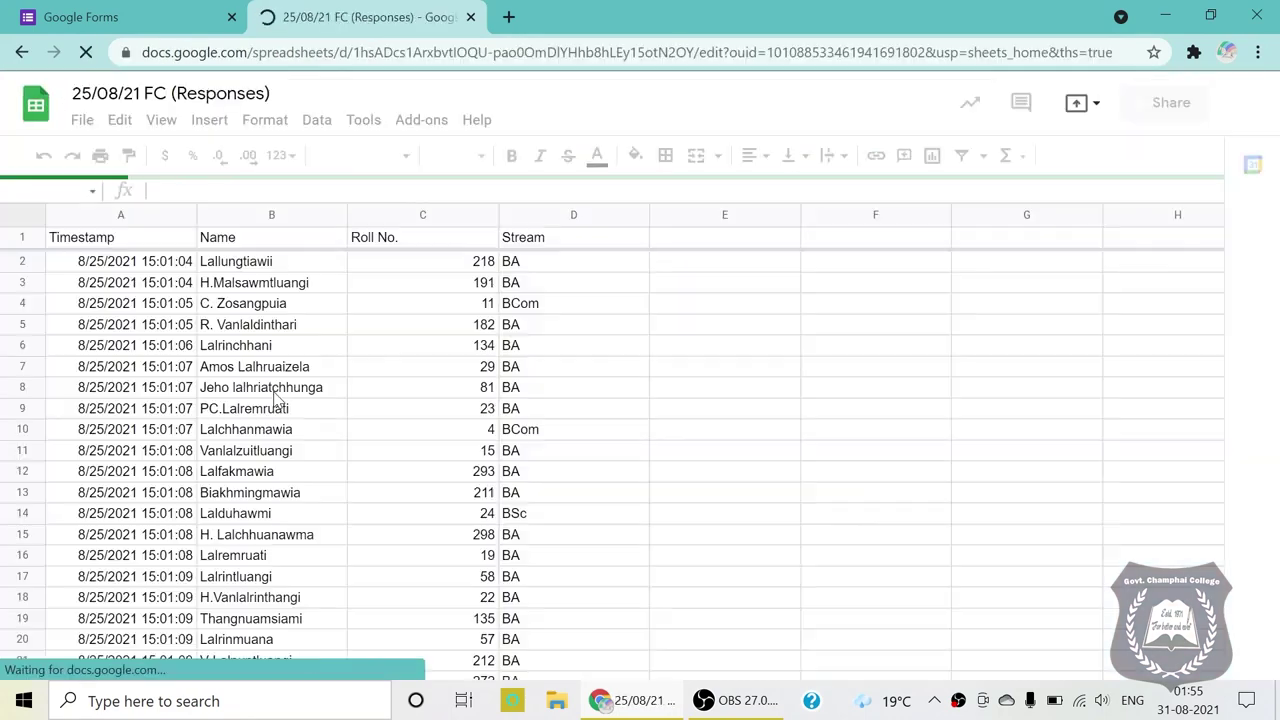
pyautogui.scroll(-5, 340, 380)
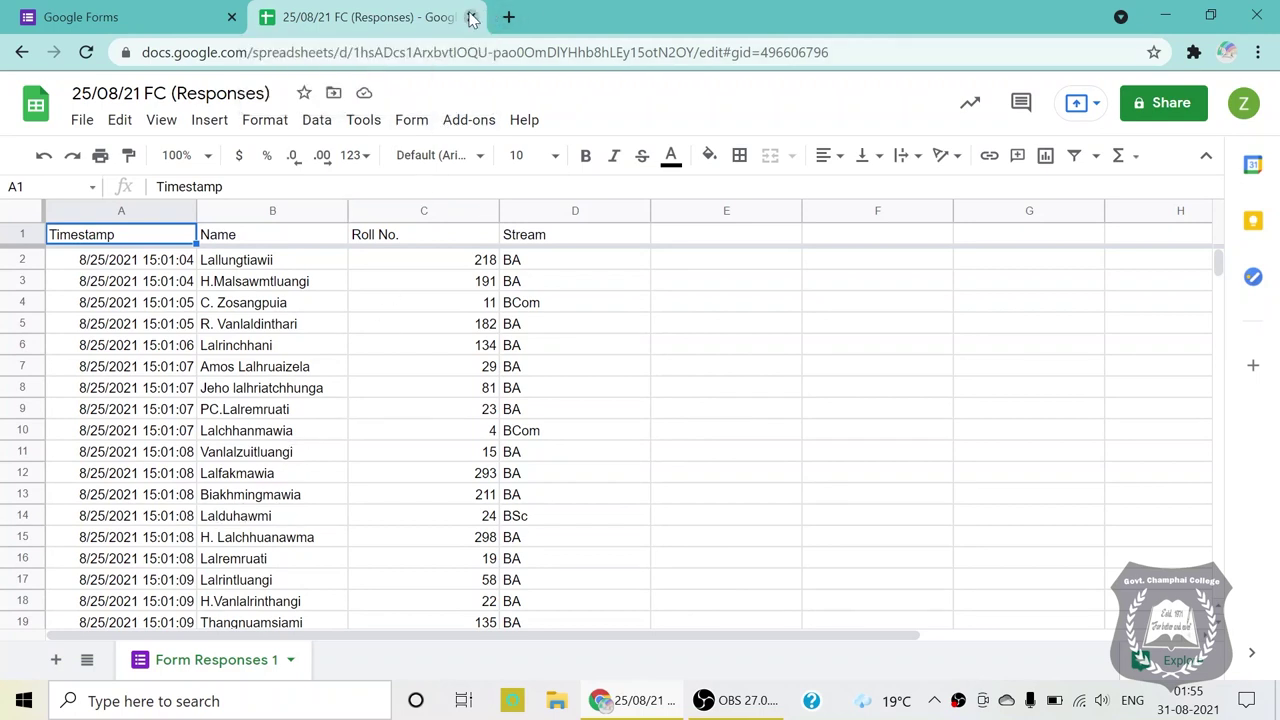
pyautogui.click(472, 18)
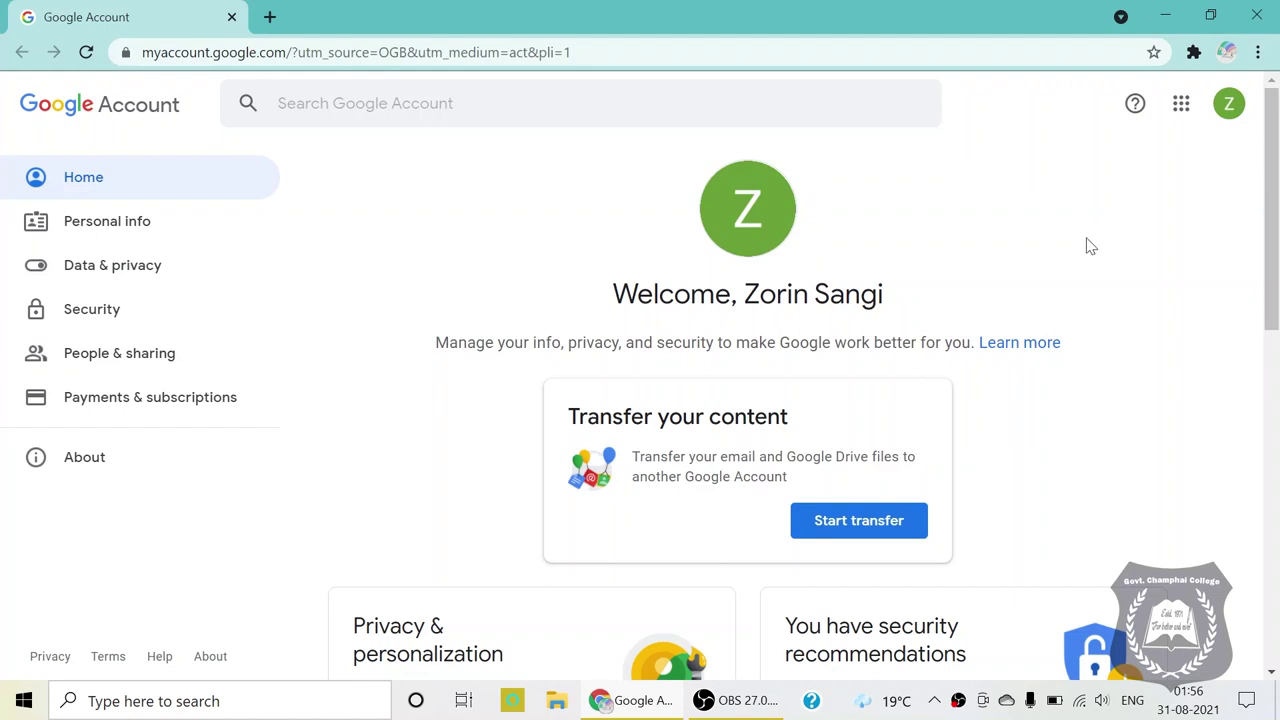
# Switch from the Google Account page to Google Forms and create a new form from the Blank Quiz template
pyautogui.click(1181, 106)
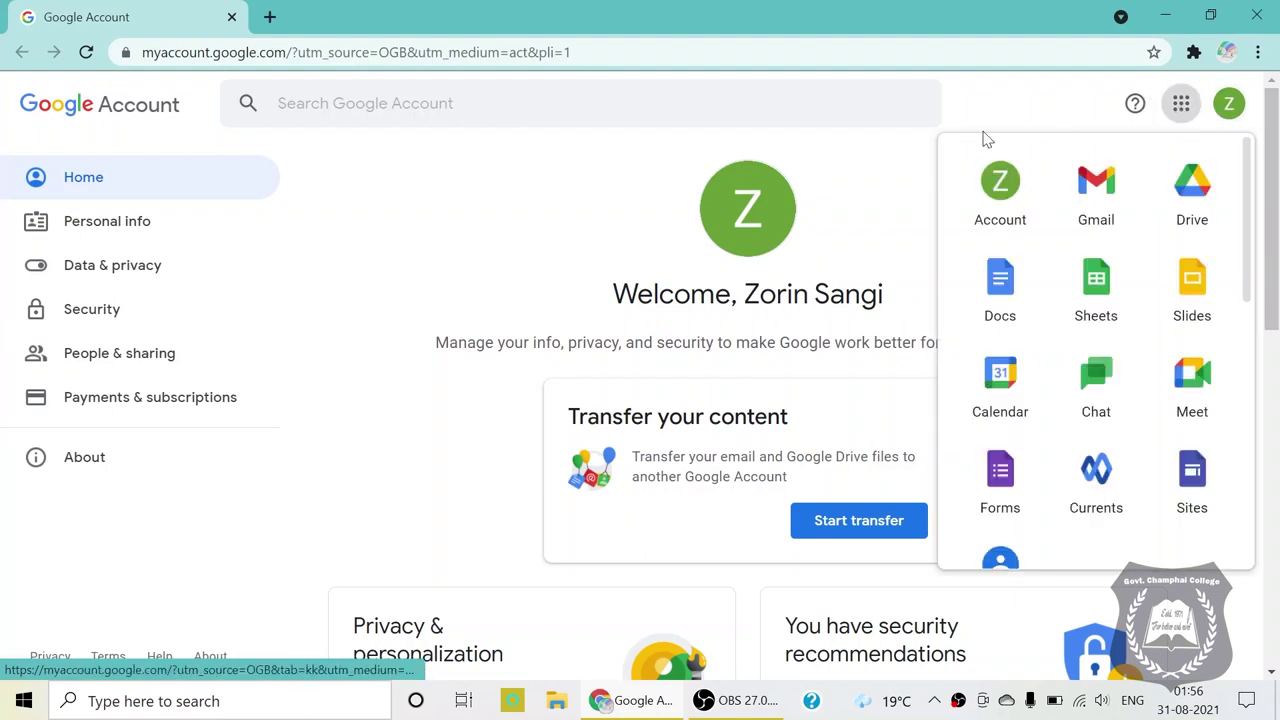
pyautogui.click(1004, 476)
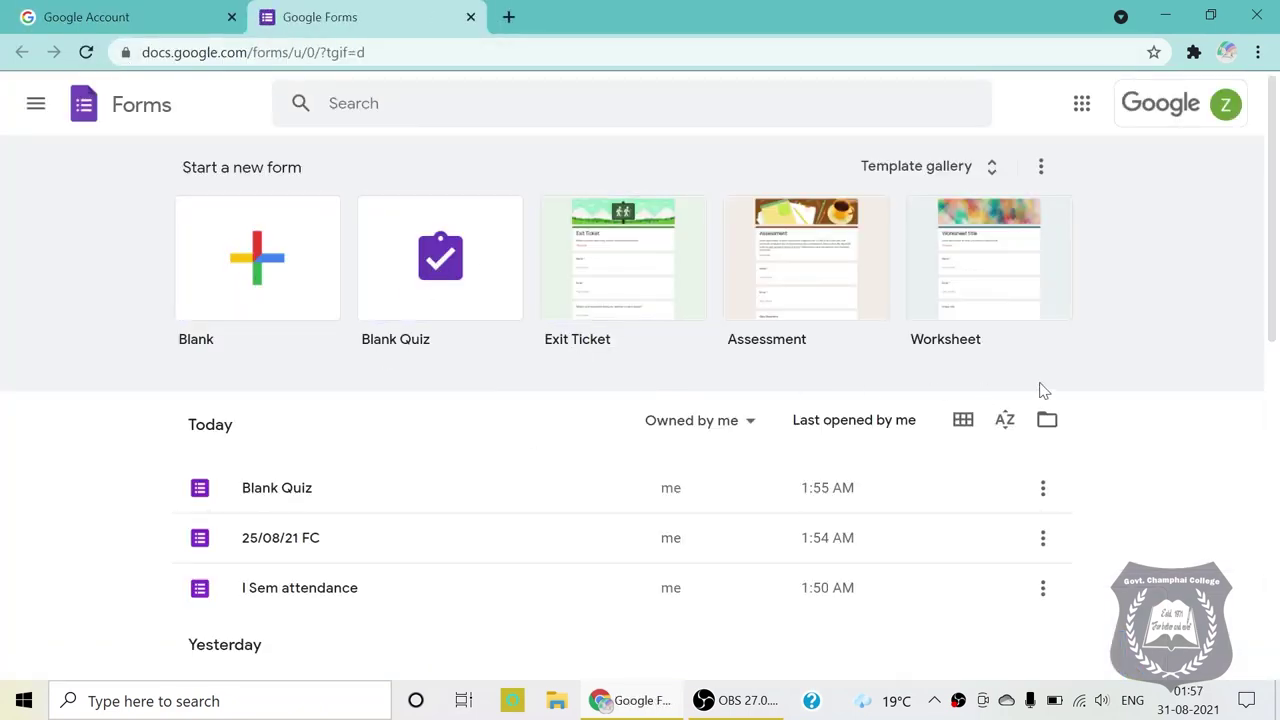
pyautogui.click(448, 270)
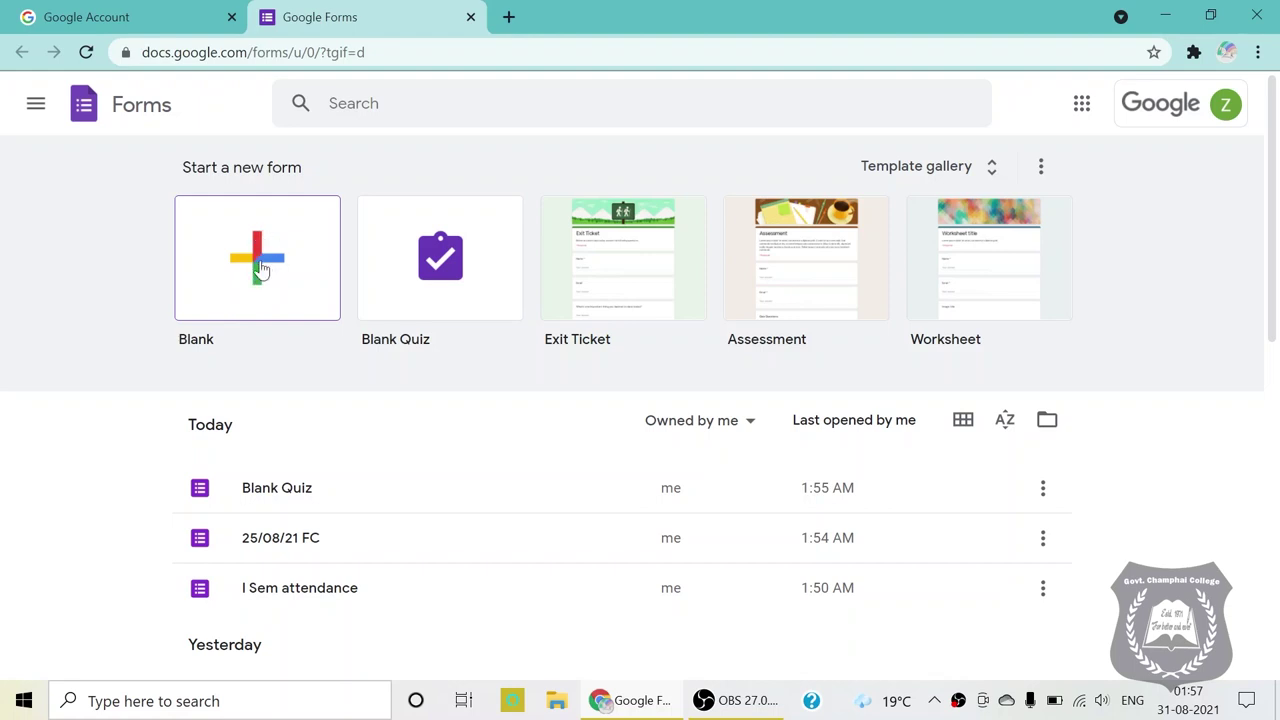
pyautogui.click(438, 263)
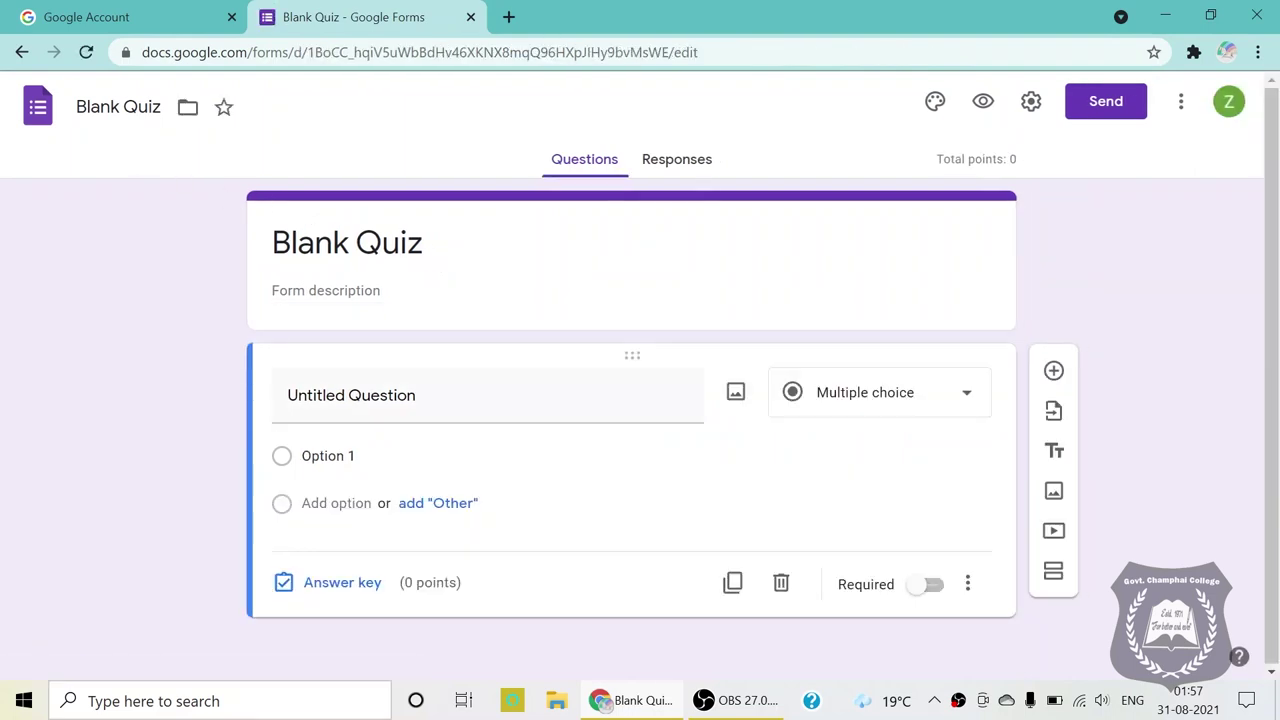
# Rename the blank quiz "III Sem test" and apply the same text as the form's title
pyautogui.click(118, 107)
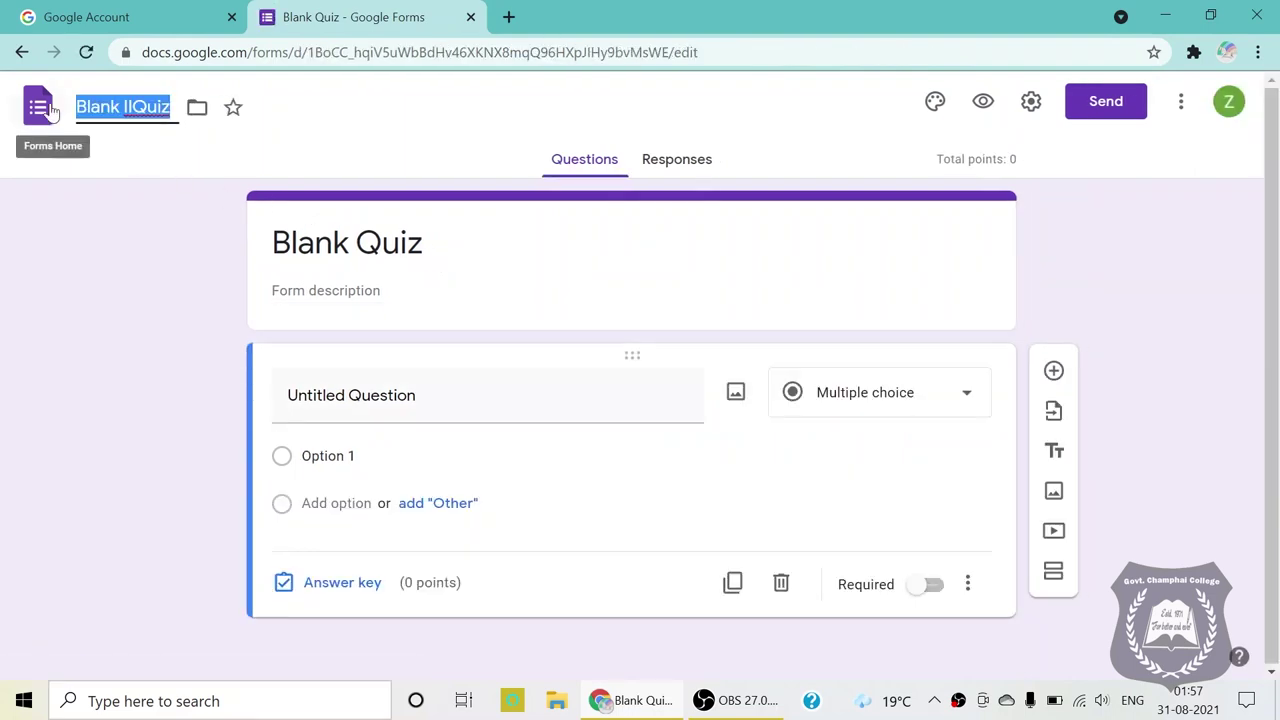
pyautogui.press('BackSpace')
pyautogui.write('II')
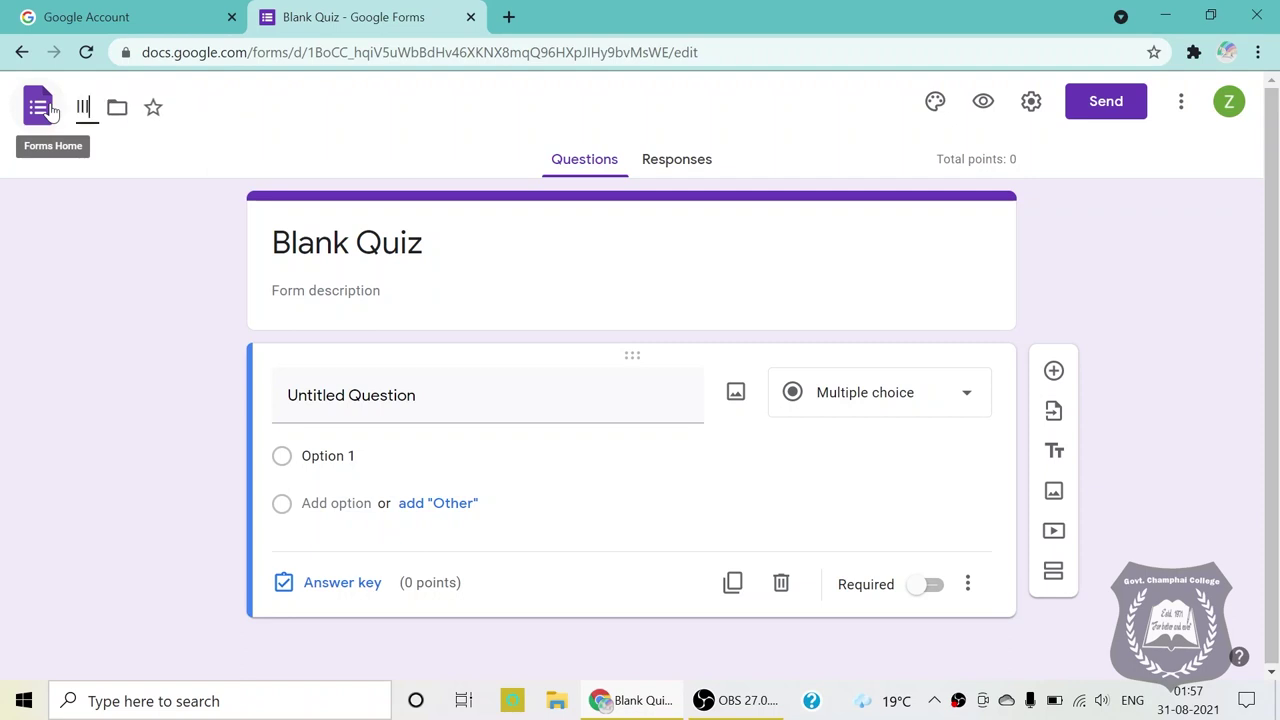
pyautogui.write('I Se')
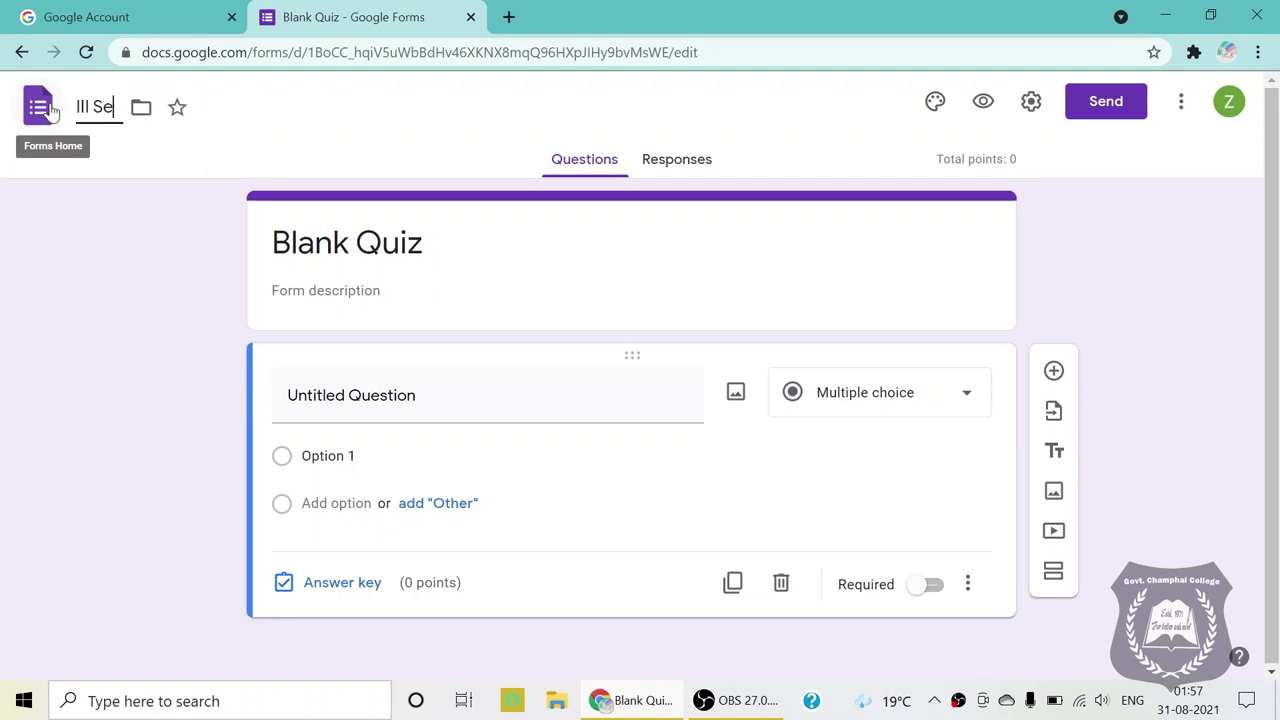
pyautogui.write('m test')
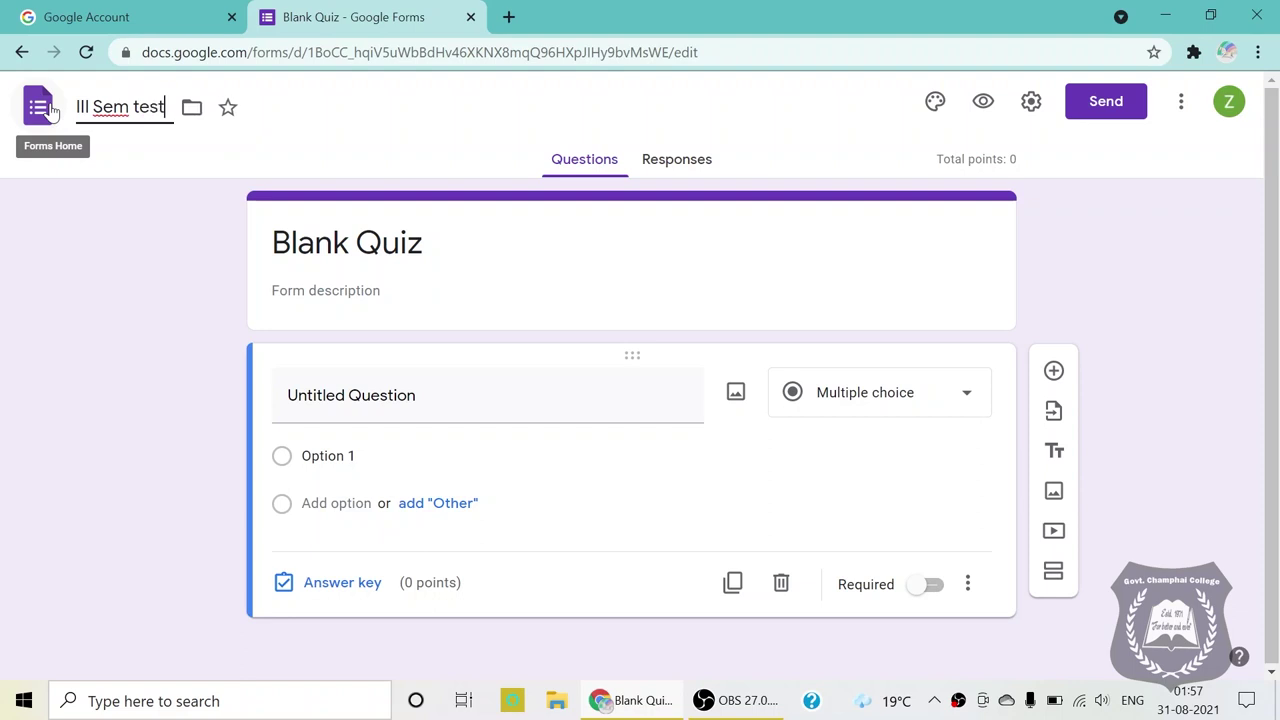
pyautogui.click(314, 318)
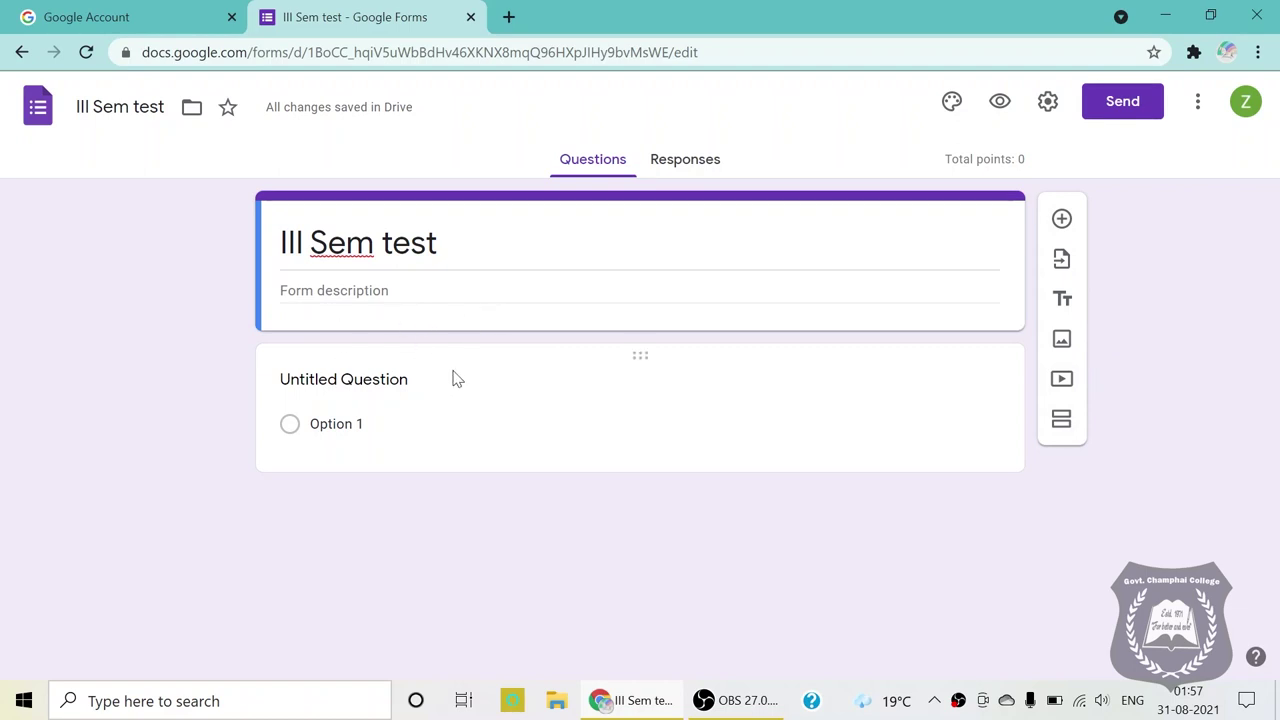
# Turn the untitled question into a required short-answer question titled "Name"
pyautogui.click(498, 400)
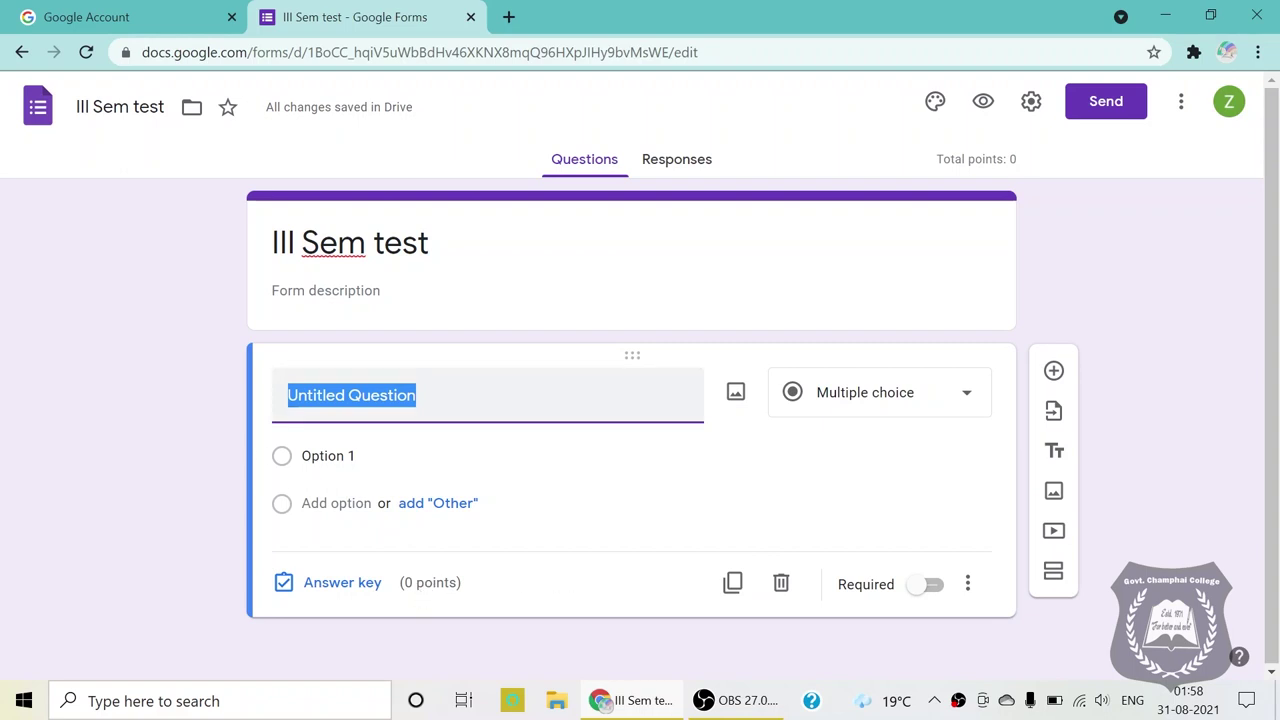
pyautogui.write('Name')
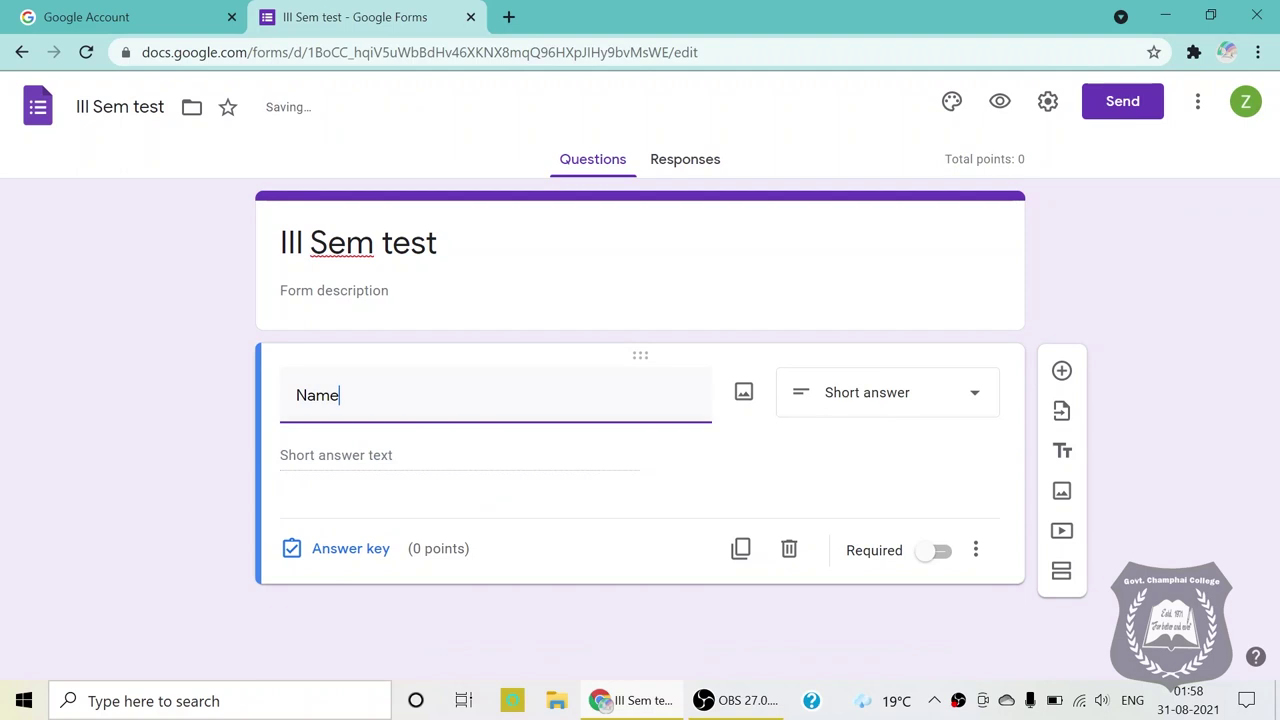
pyautogui.click(935, 551)
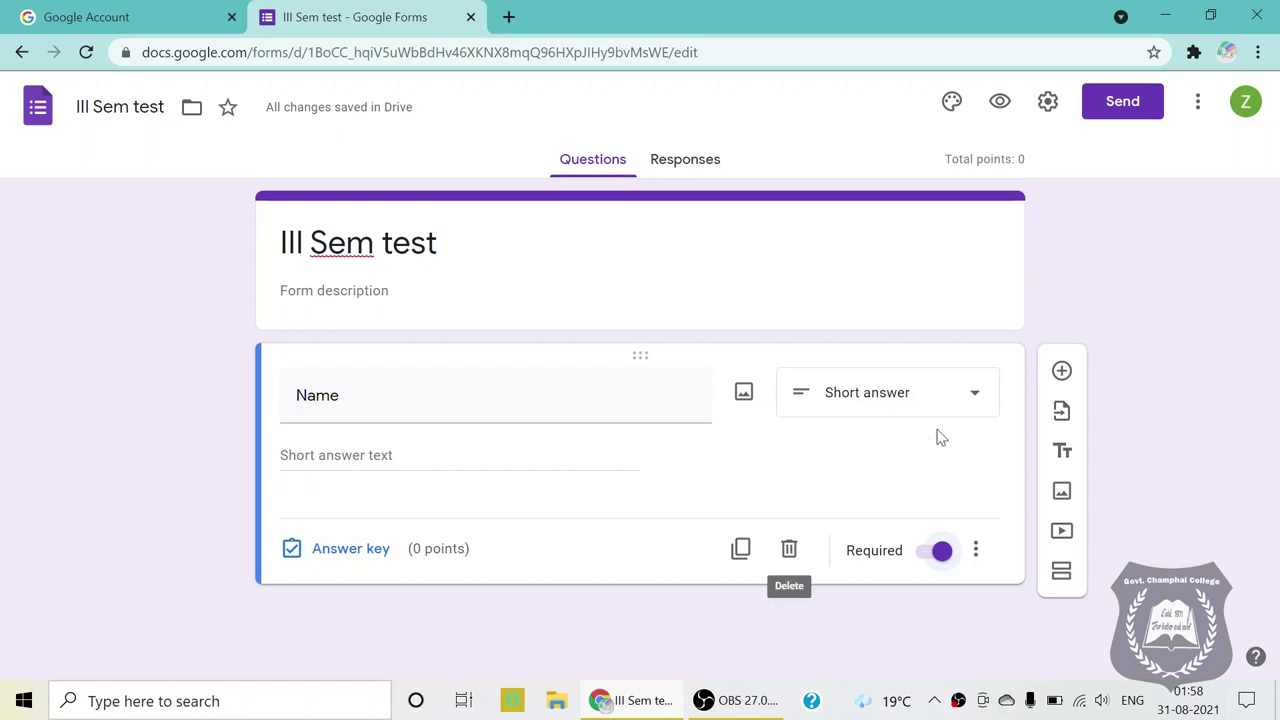
# Add a required short-answer question titled "Roll No." below the Name question
pyautogui.click(1062, 371)
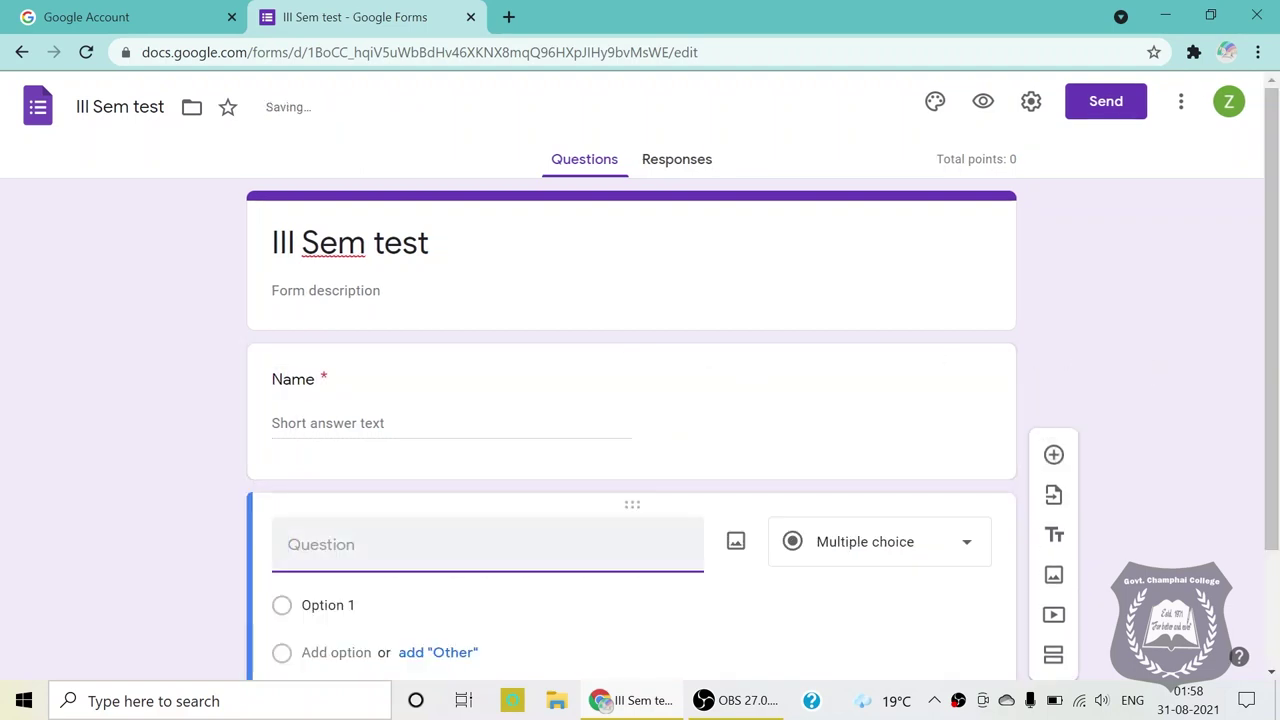
pyautogui.write('Ro')
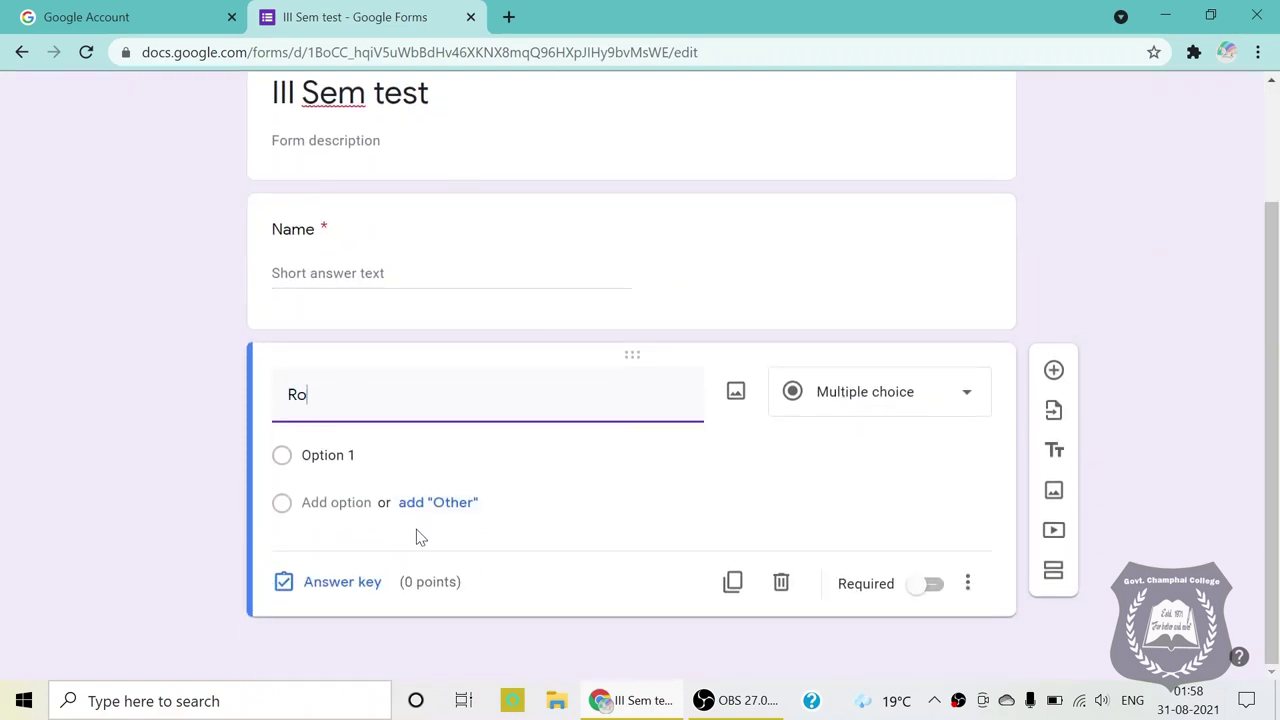
pyautogui.write('ll No.')
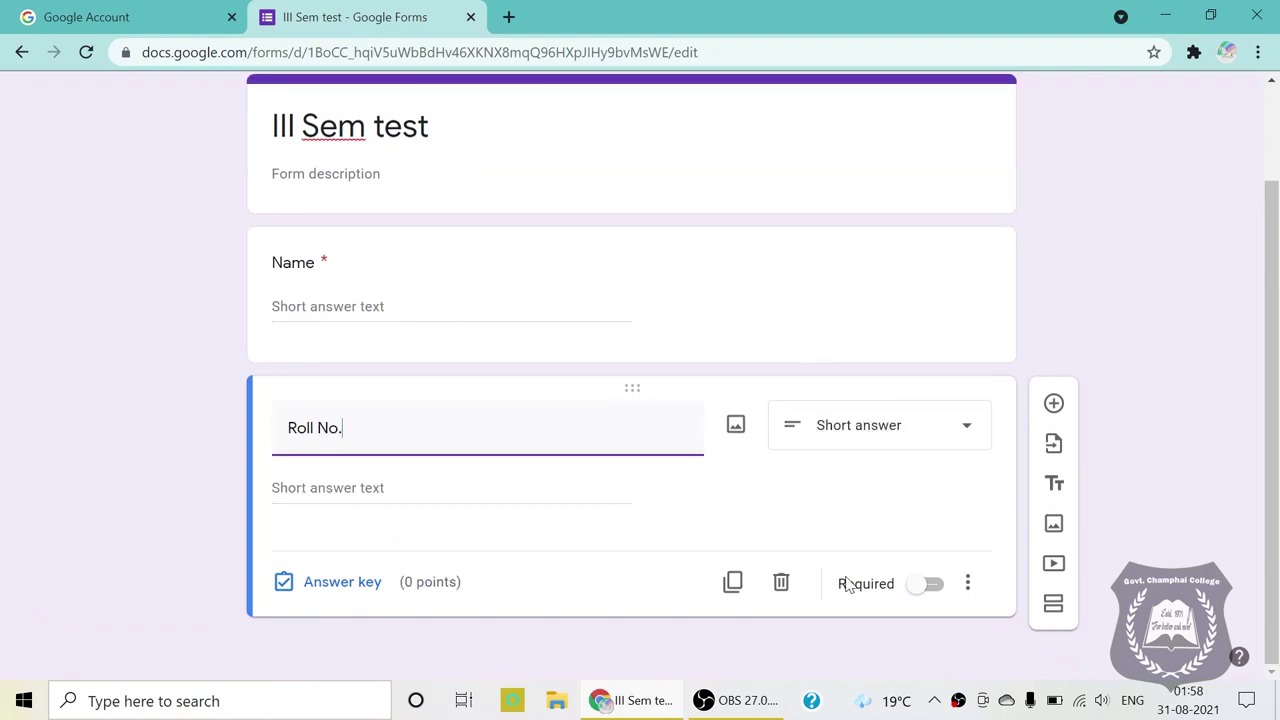
pyautogui.click(928, 586)
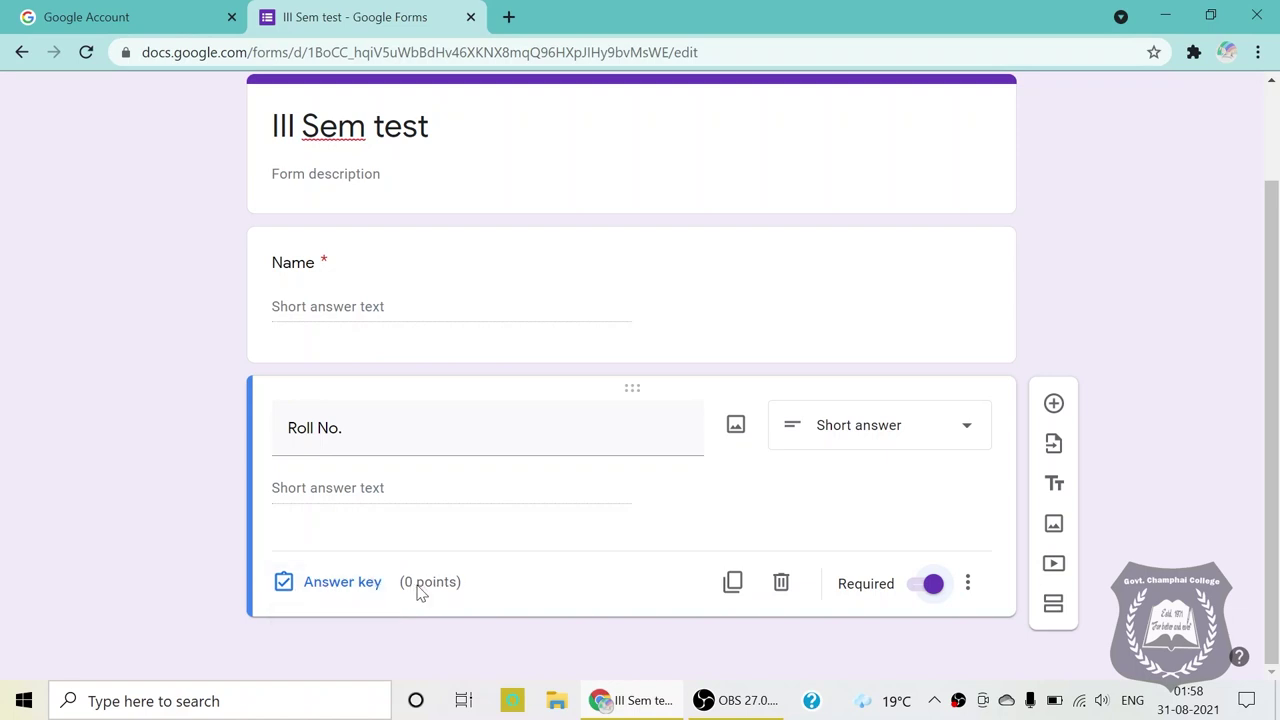
# Add a required multiple-choice question titled "Stream" with the options BA, BSc and BCom
pyautogui.click(1055, 406)
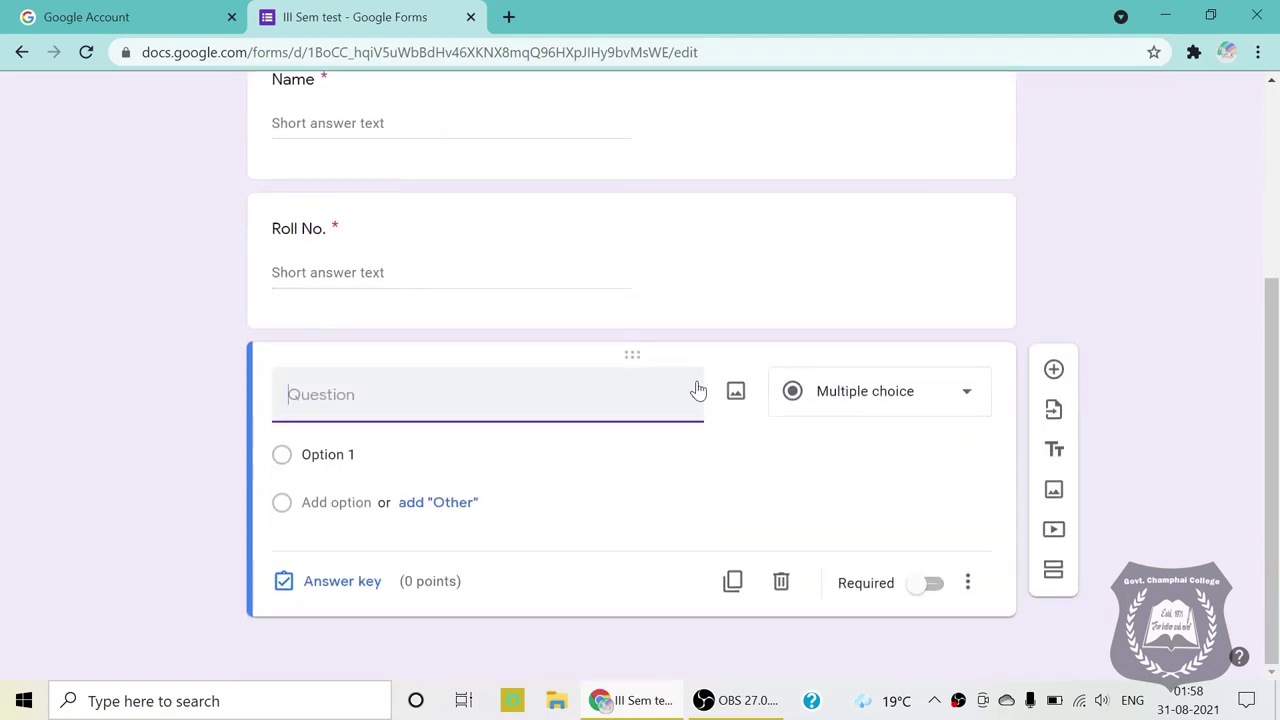
pyautogui.write('Stream')
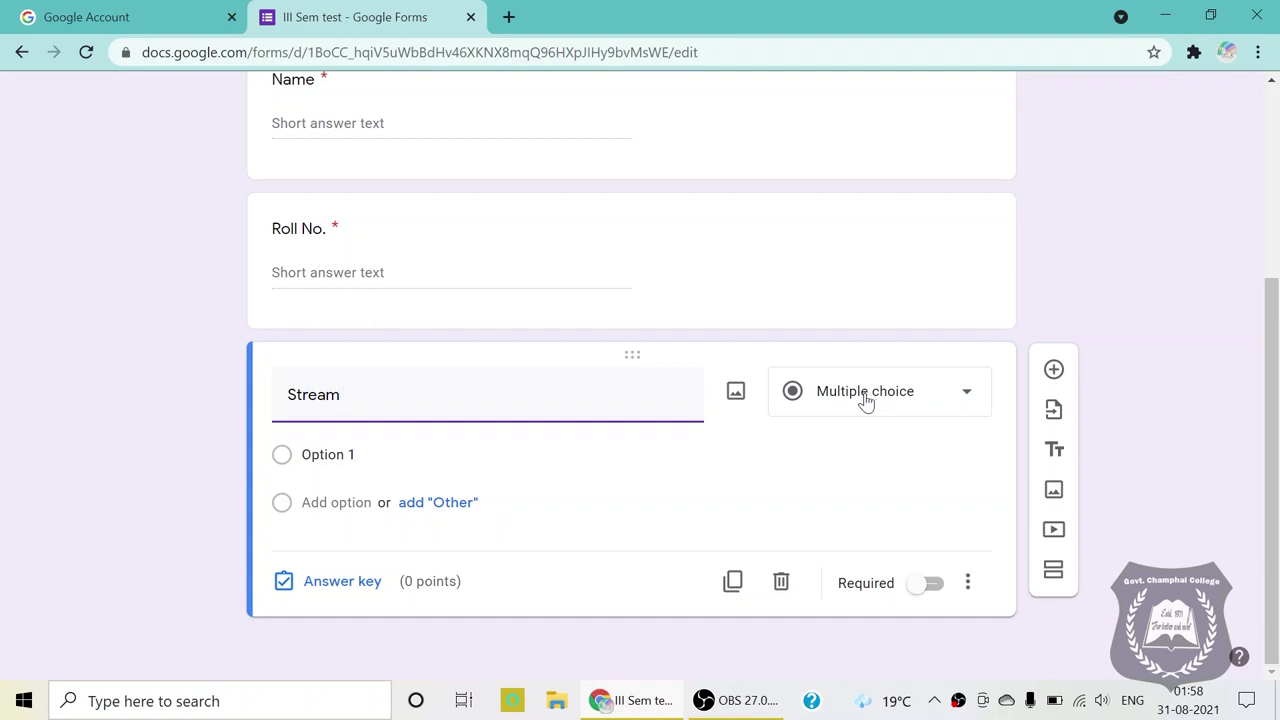
pyautogui.click(330, 455)
pyautogui.write('B')
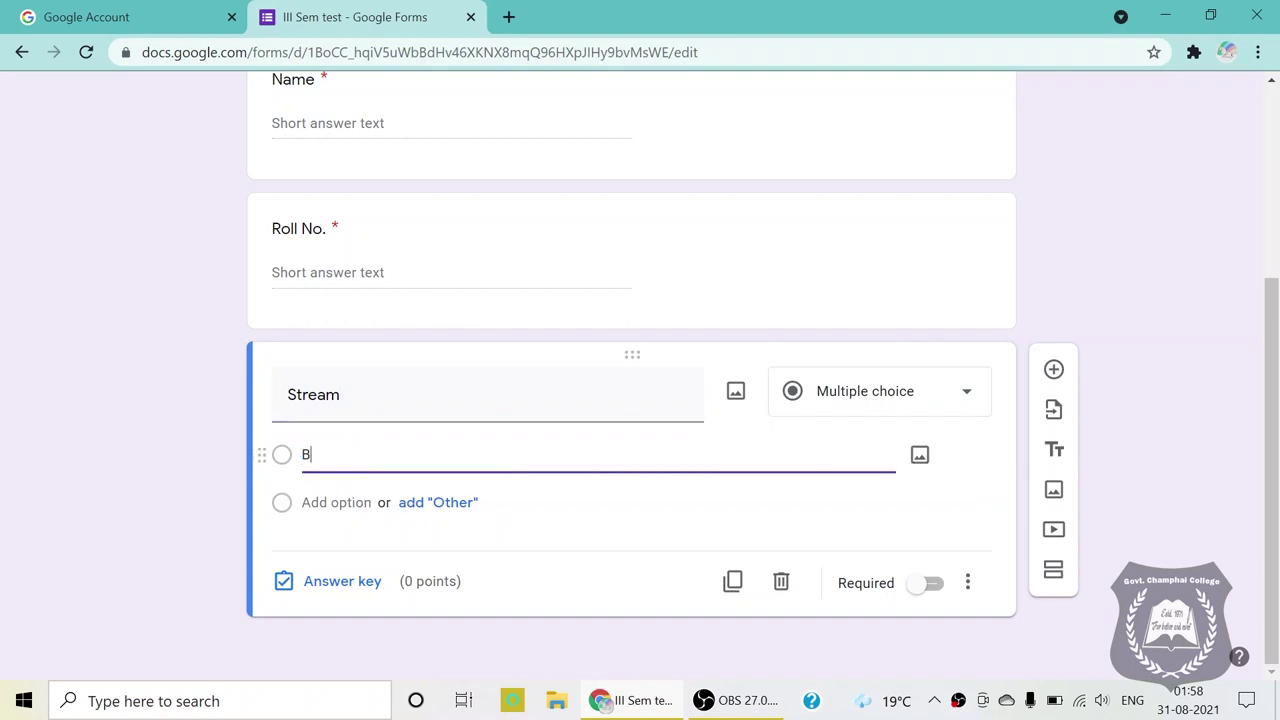
pyautogui.press('Return')
pyautogui.write('BSc')
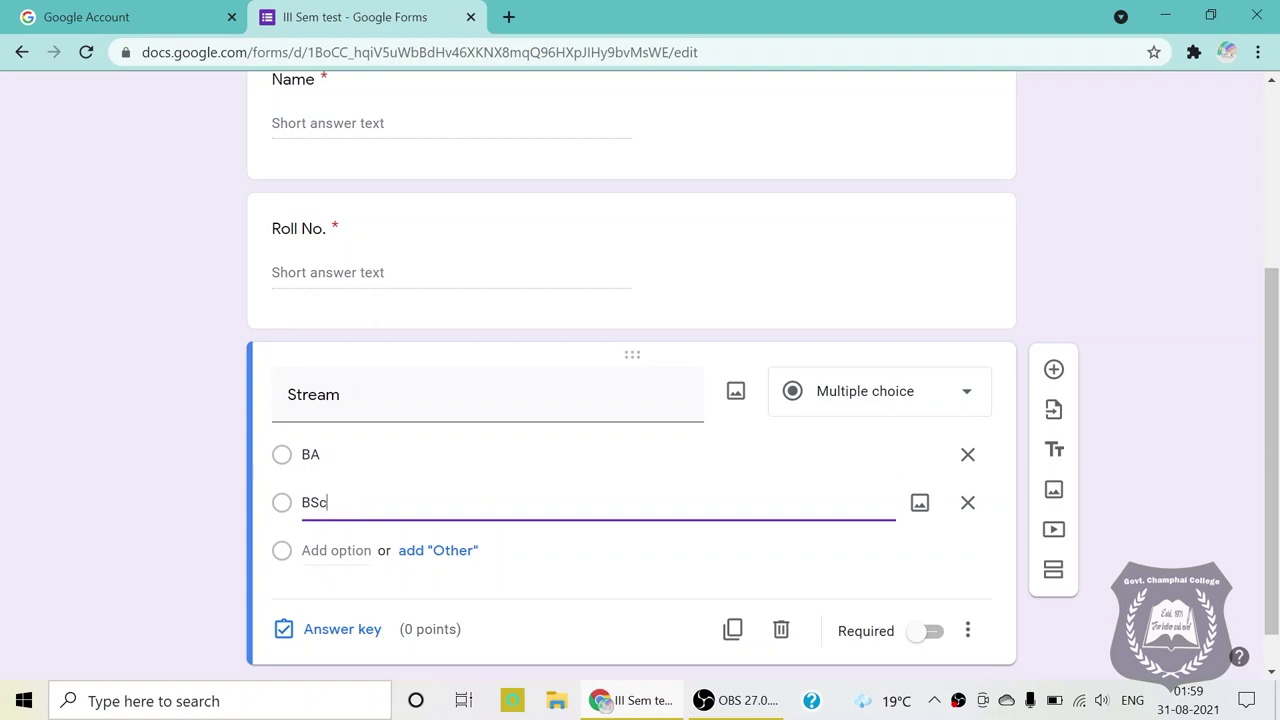
pyautogui.press('Return')
pyautogui.write('BCom')
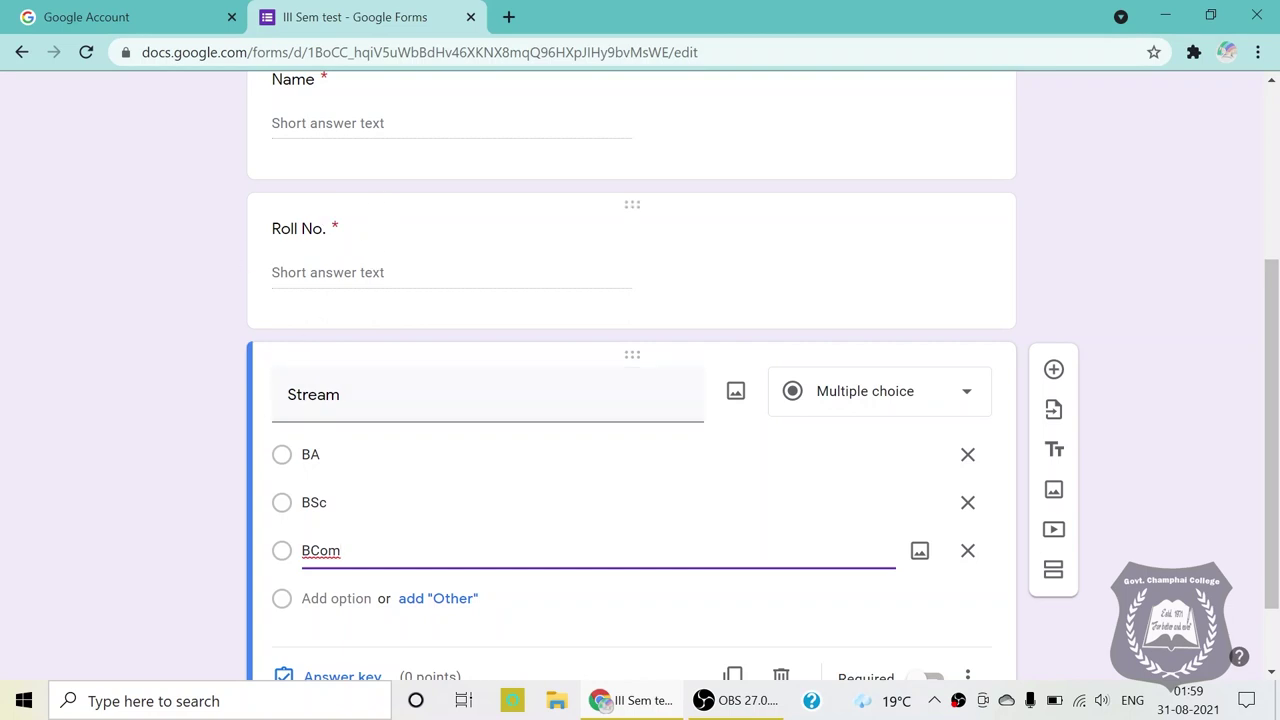
pyautogui.scroll(-1, 437, 330)
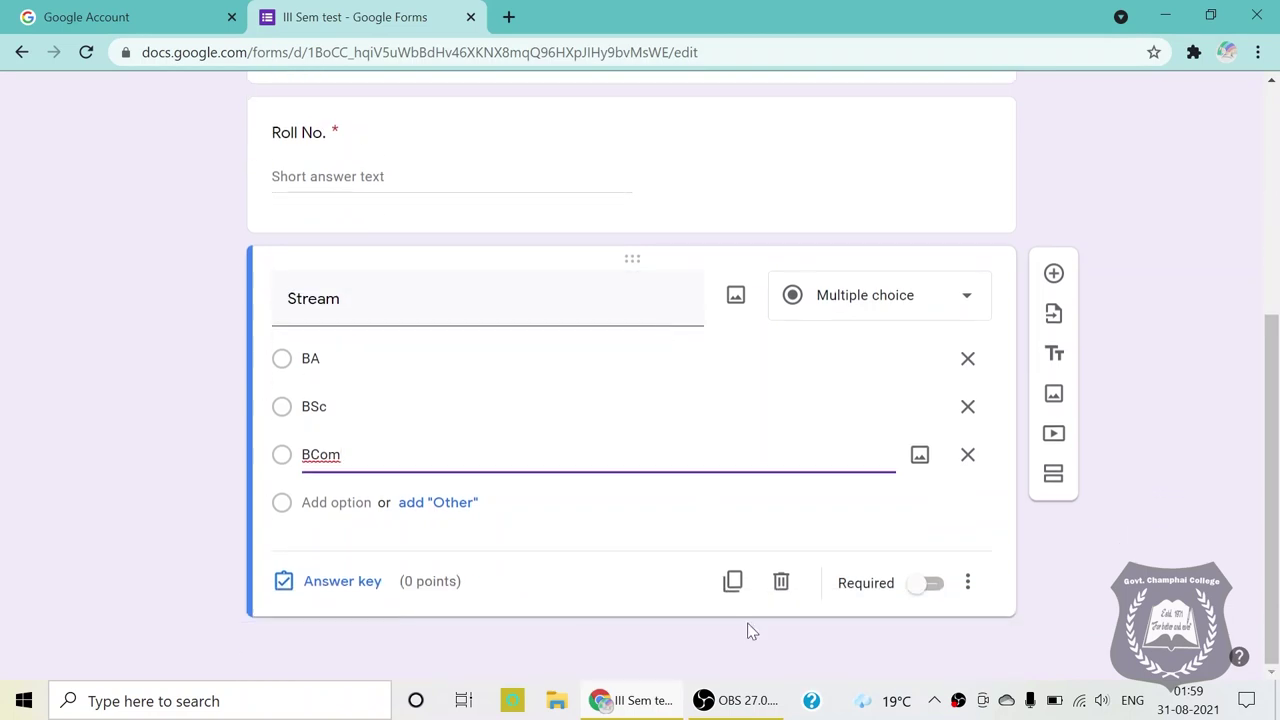
pyautogui.click(926, 584)
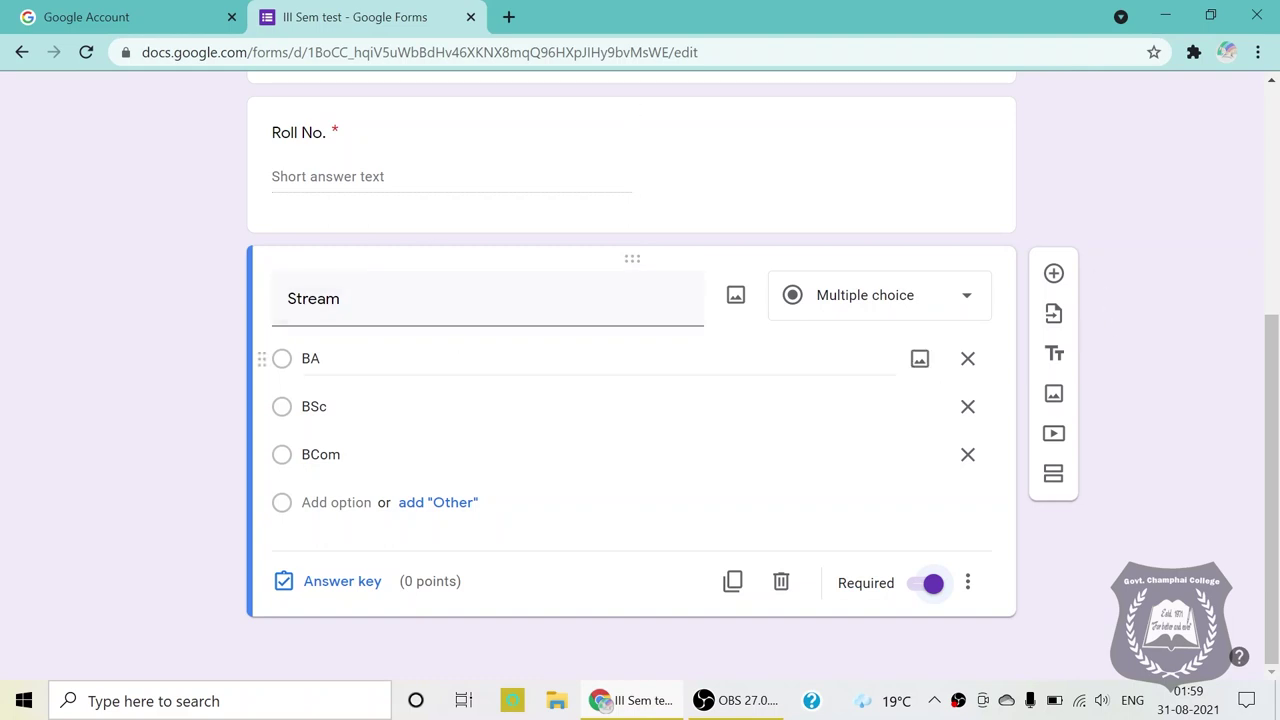
# Add a second section after the Stream question, titled "test" with the description "answer the following"
pyautogui.scroll(4, 566, 349)
pyautogui.scroll(-4, 754, 334)
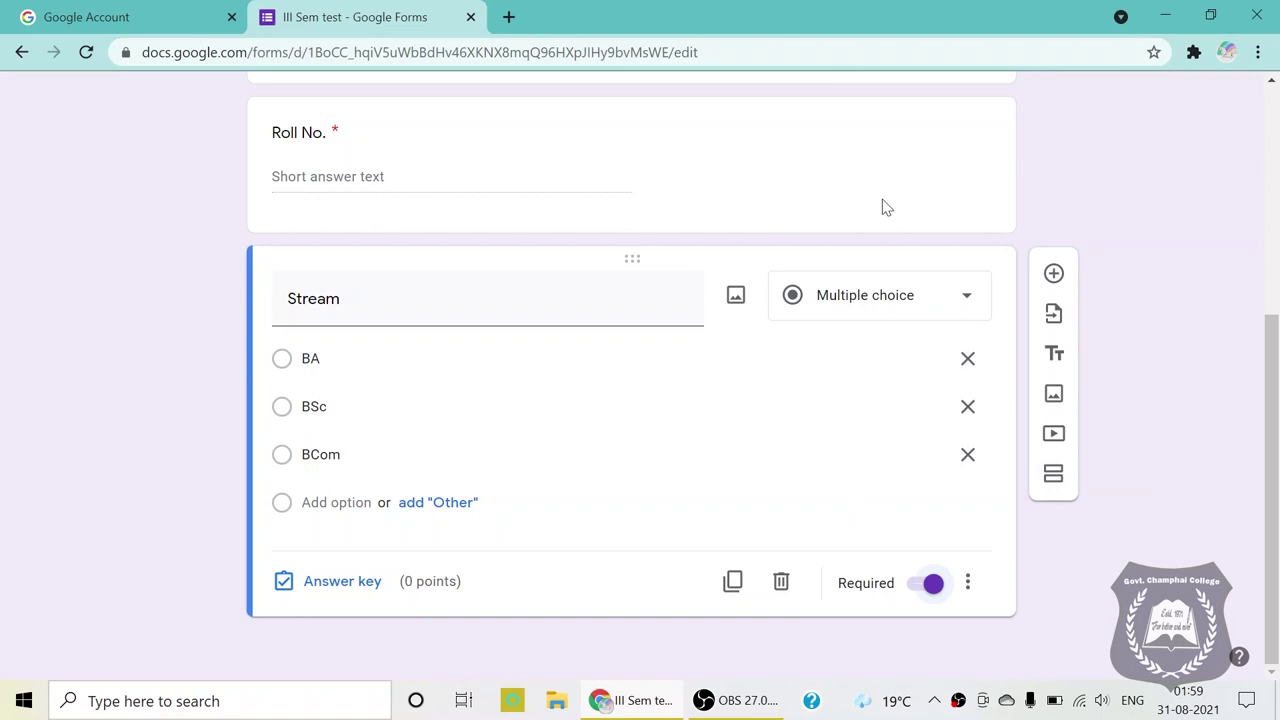
pyautogui.click(1054, 481)
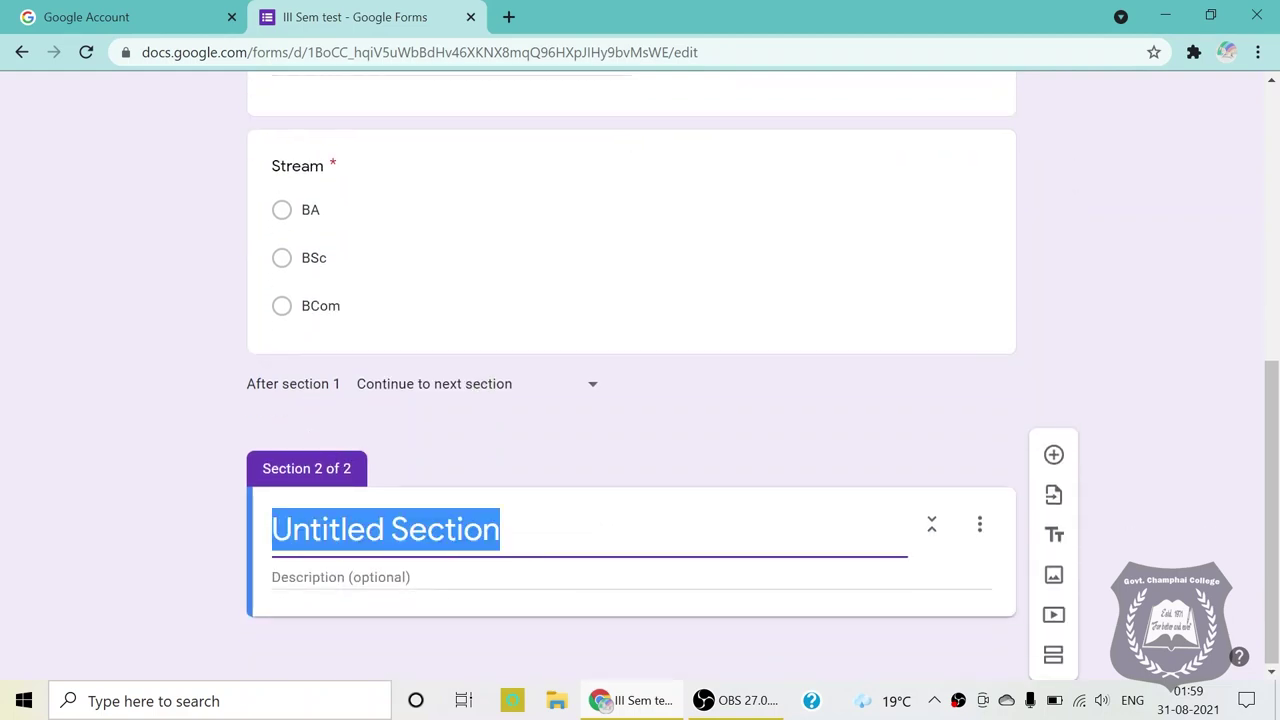
pyautogui.write('test')
pyautogui.press('Tab')
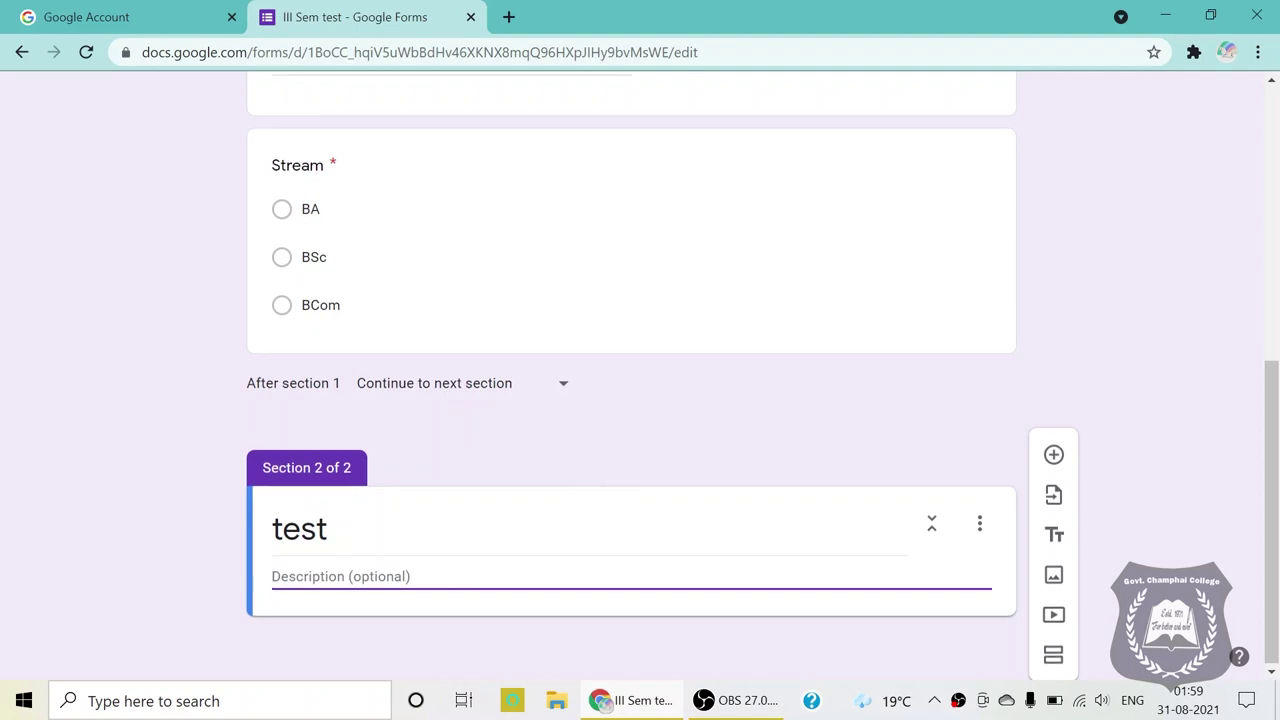
pyautogui.write('answer the following')
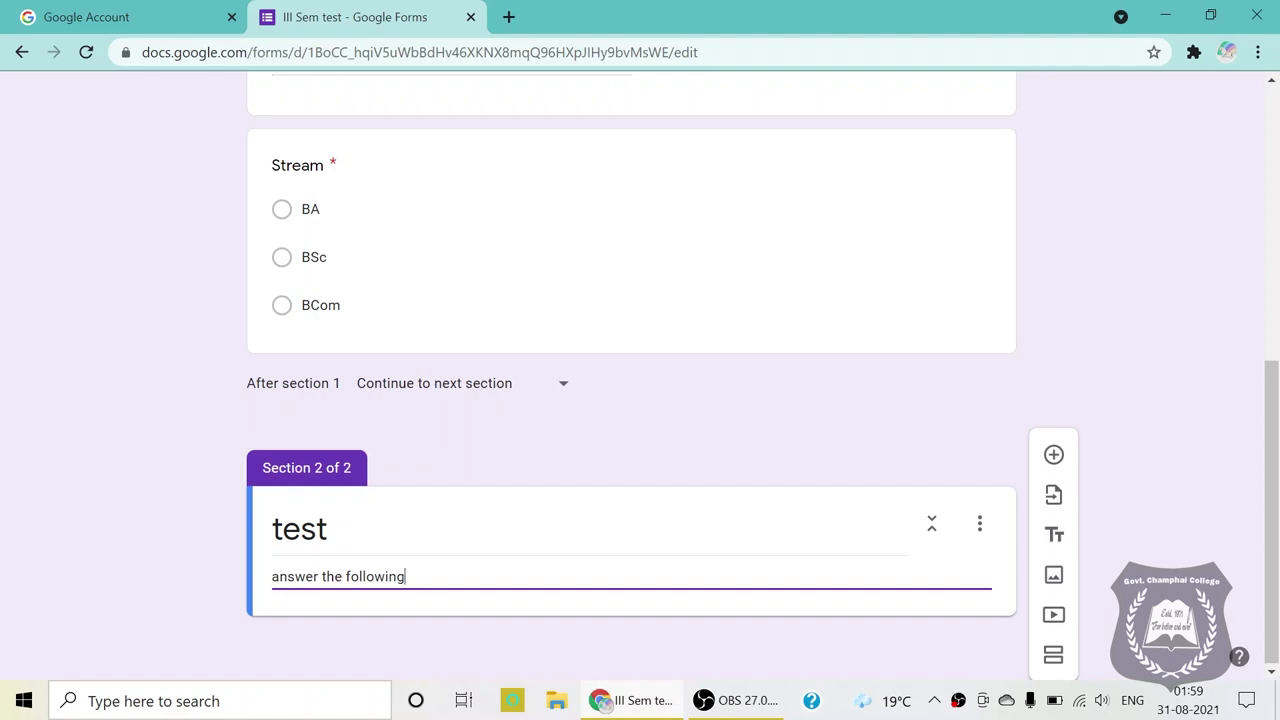
# Add a required multiple-choice question "what is 2+2" to the test section with the options 4, 7 and 3
pyautogui.click(1053, 456)
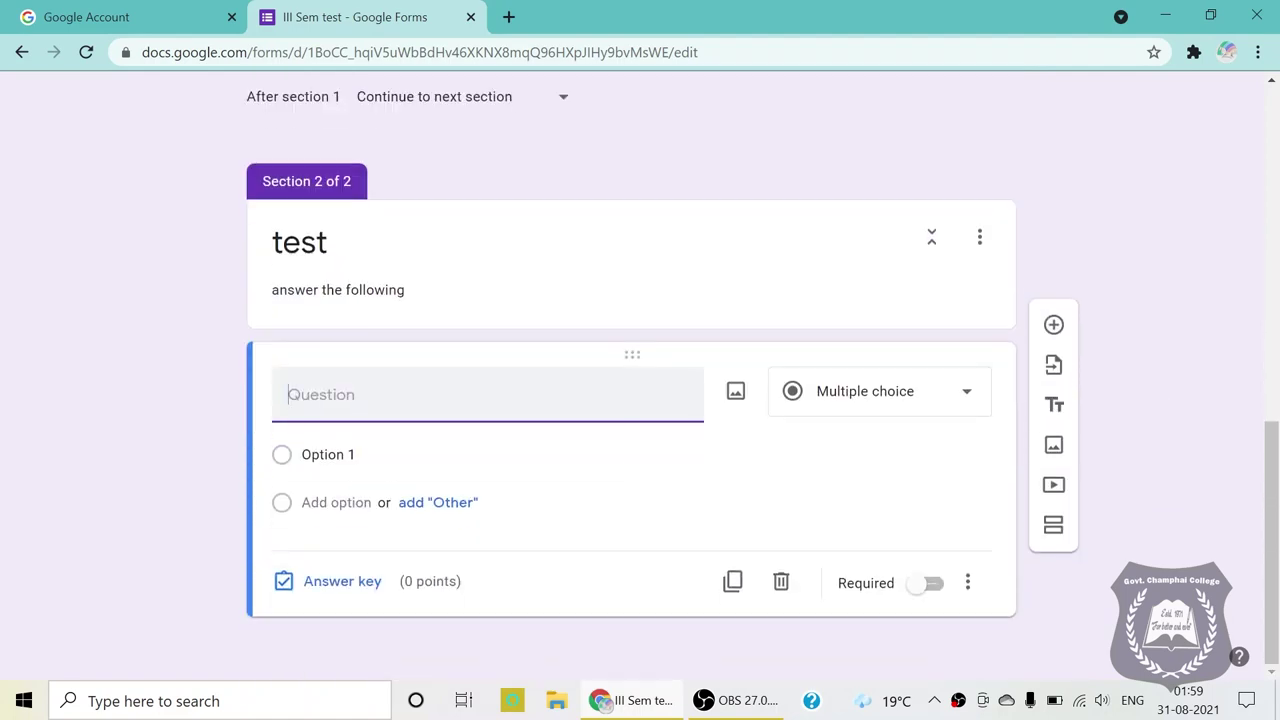
pyautogui.write('what is 2+2')
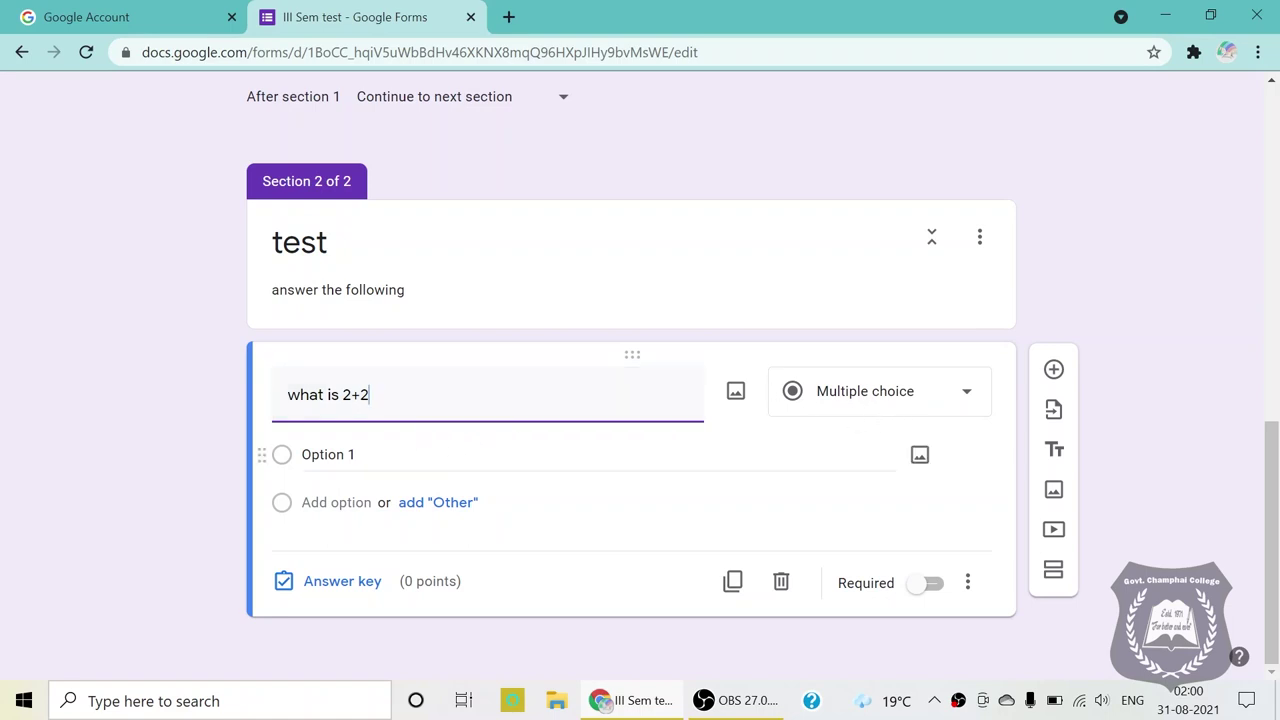
pyautogui.click(330, 455)
pyautogui.write('4')
pyautogui.press('Return')
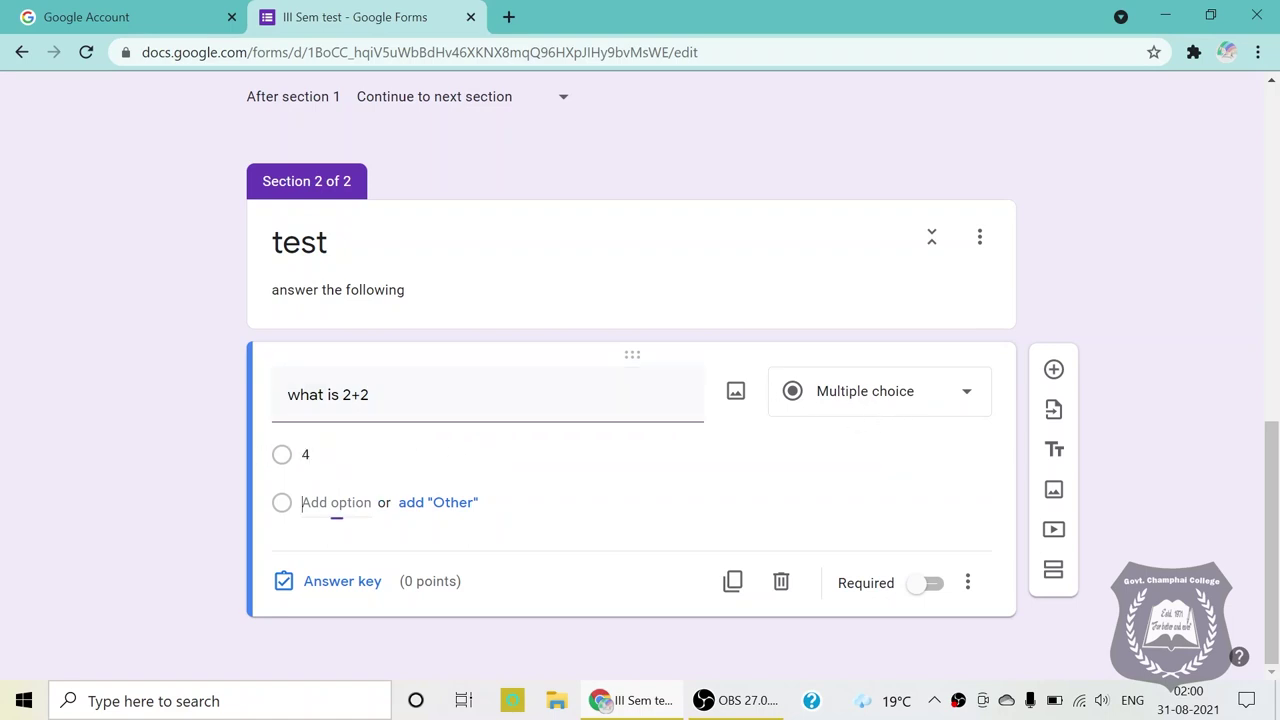
pyautogui.write('7')
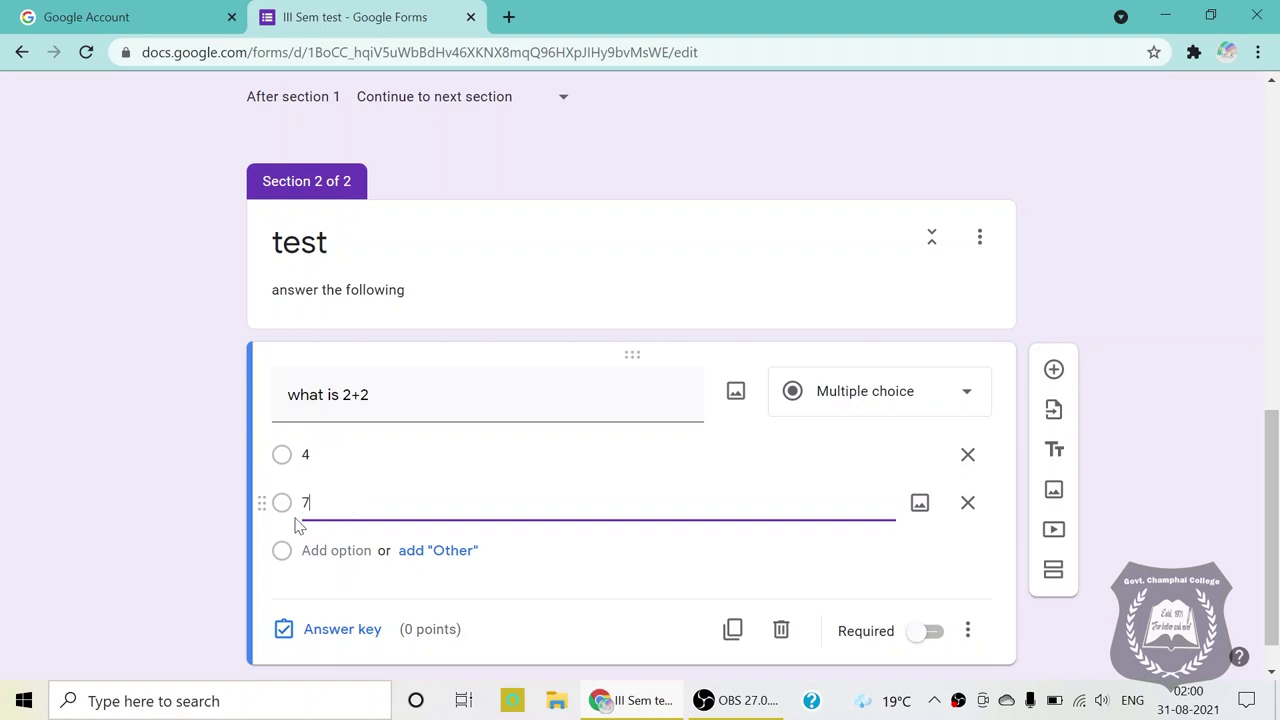
pyautogui.press('Return')
pyautogui.write('3')
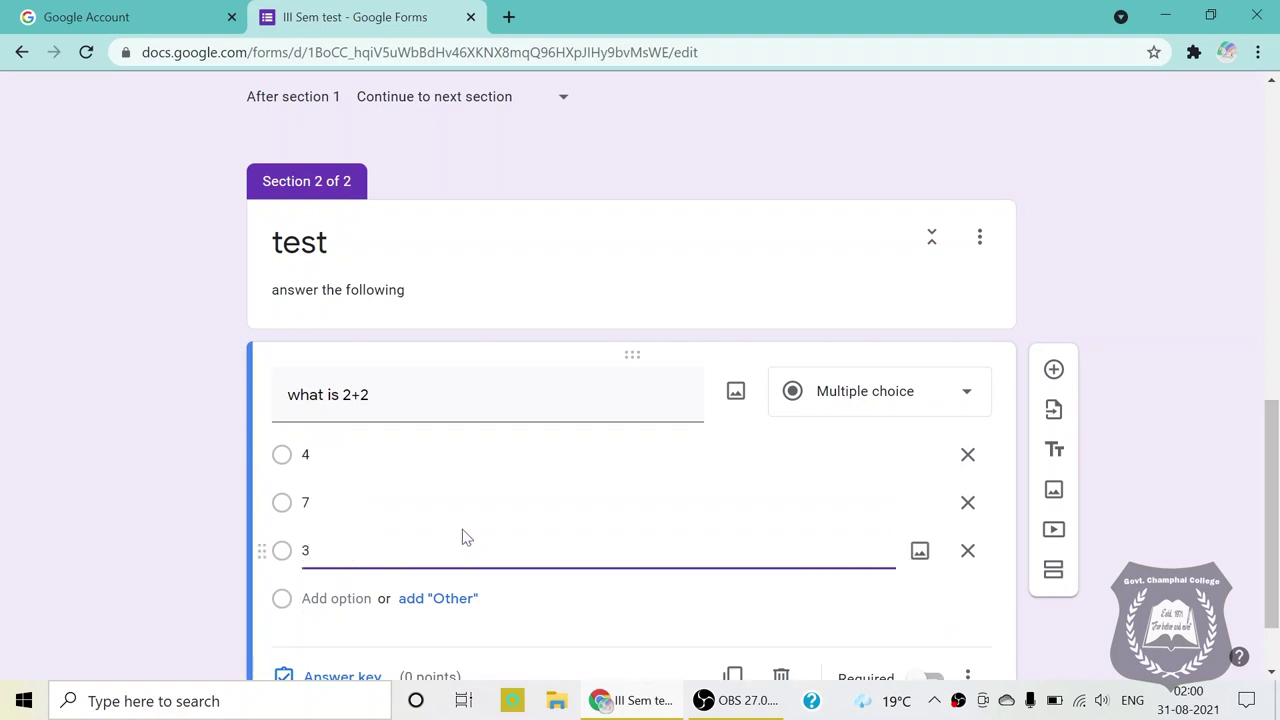
pyautogui.scroll(-1, 432, 560)
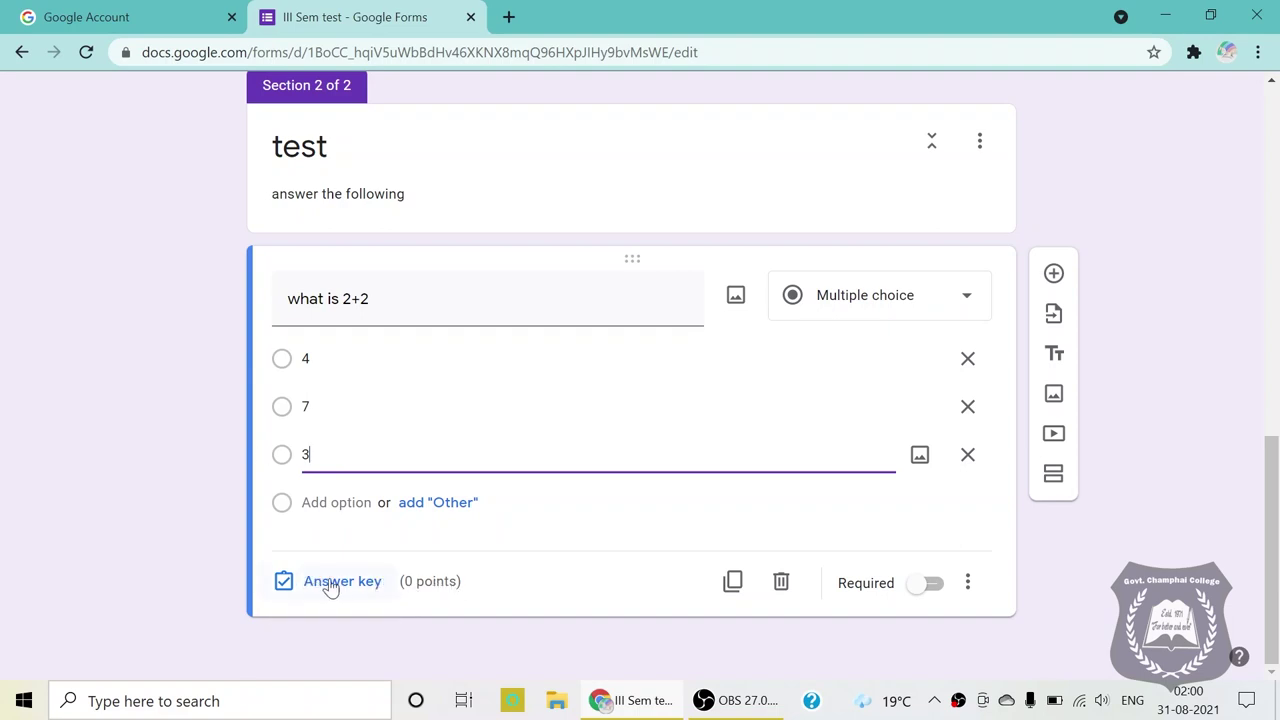
pyautogui.click(924, 583)
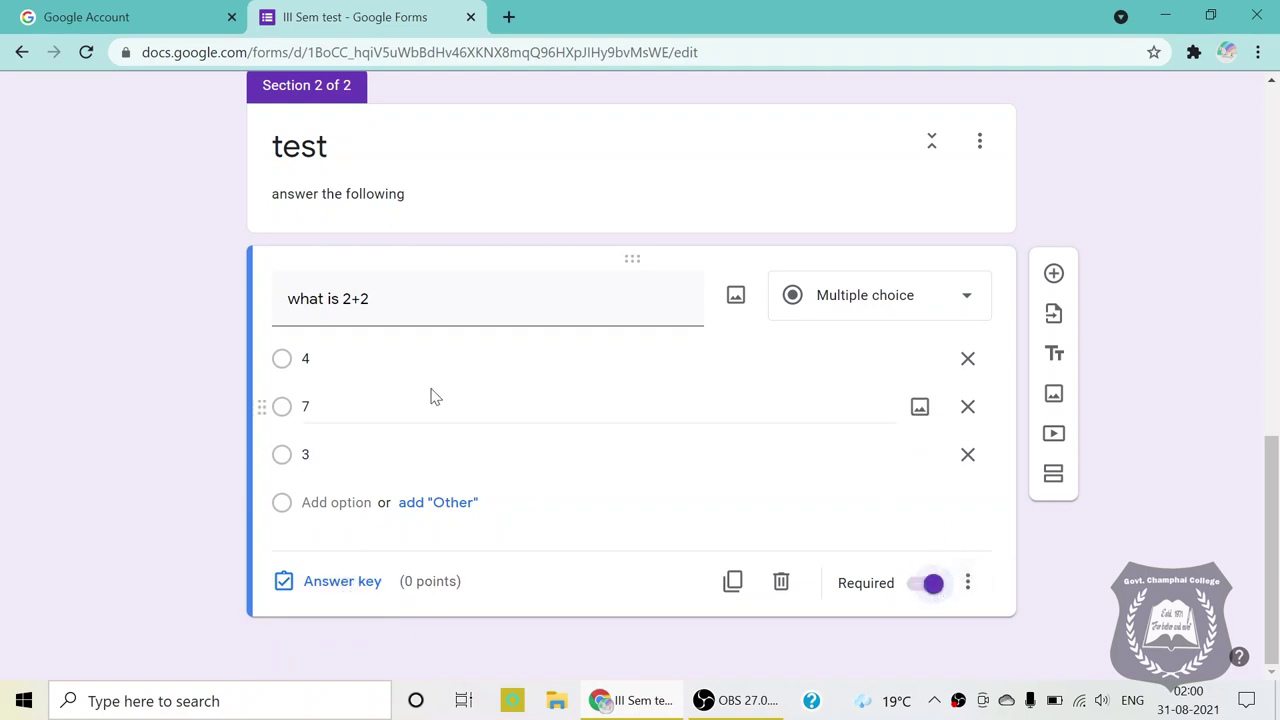
# Set the answer key of the 2+2 question to 4 as the correct answer, worth 1 point
pyautogui.click(285, 584)
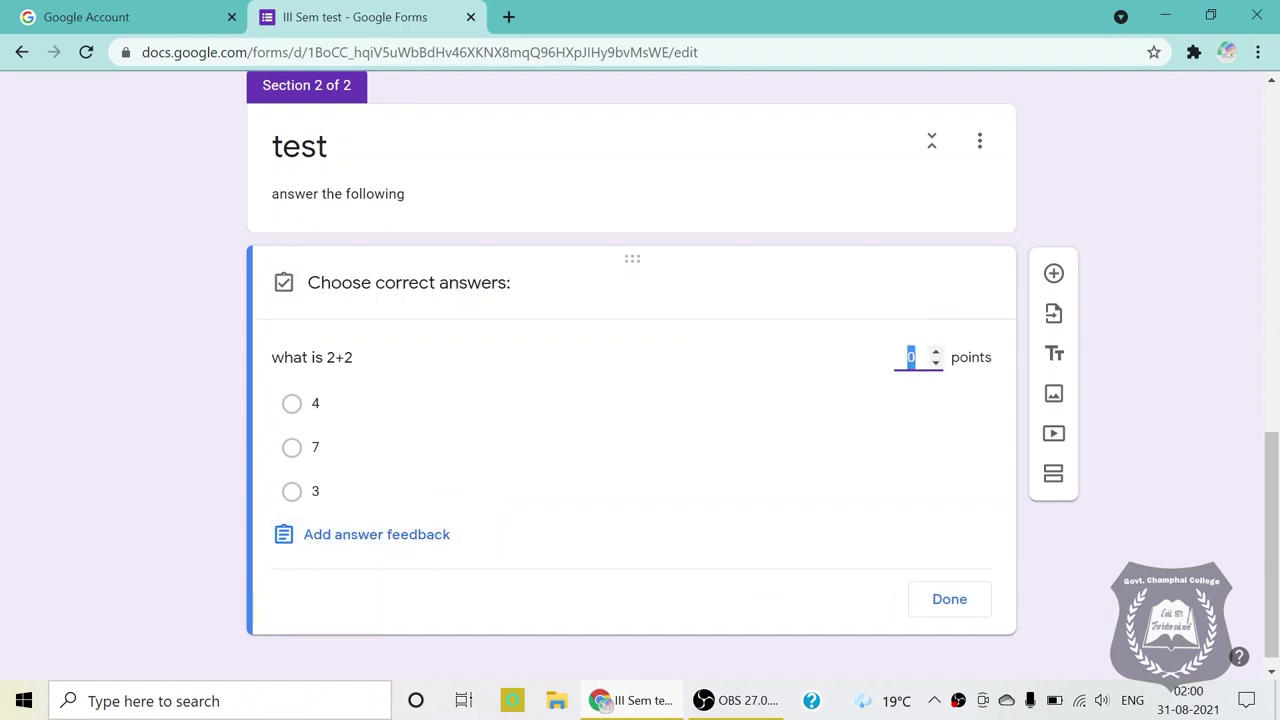
pyautogui.click(937, 356)
pyautogui.click(936, 365)
pyautogui.click(937, 365)
pyautogui.click(298, 407)
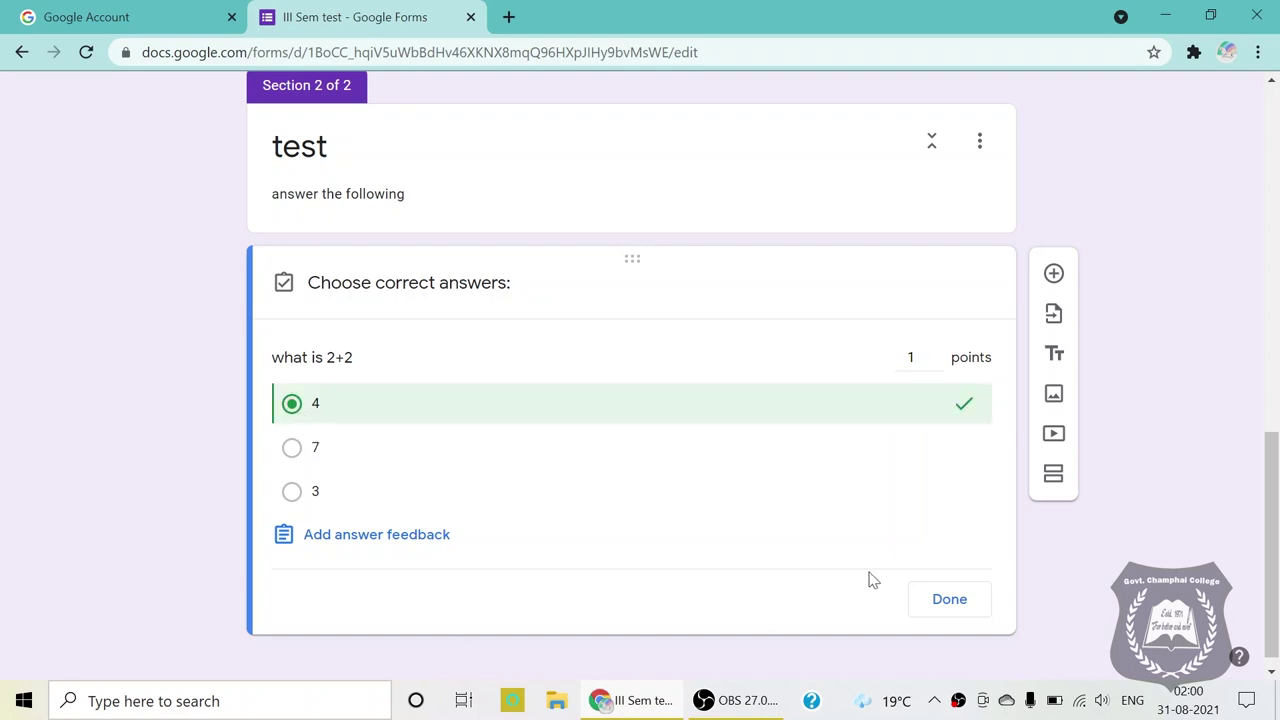
pyautogui.click(935, 599)
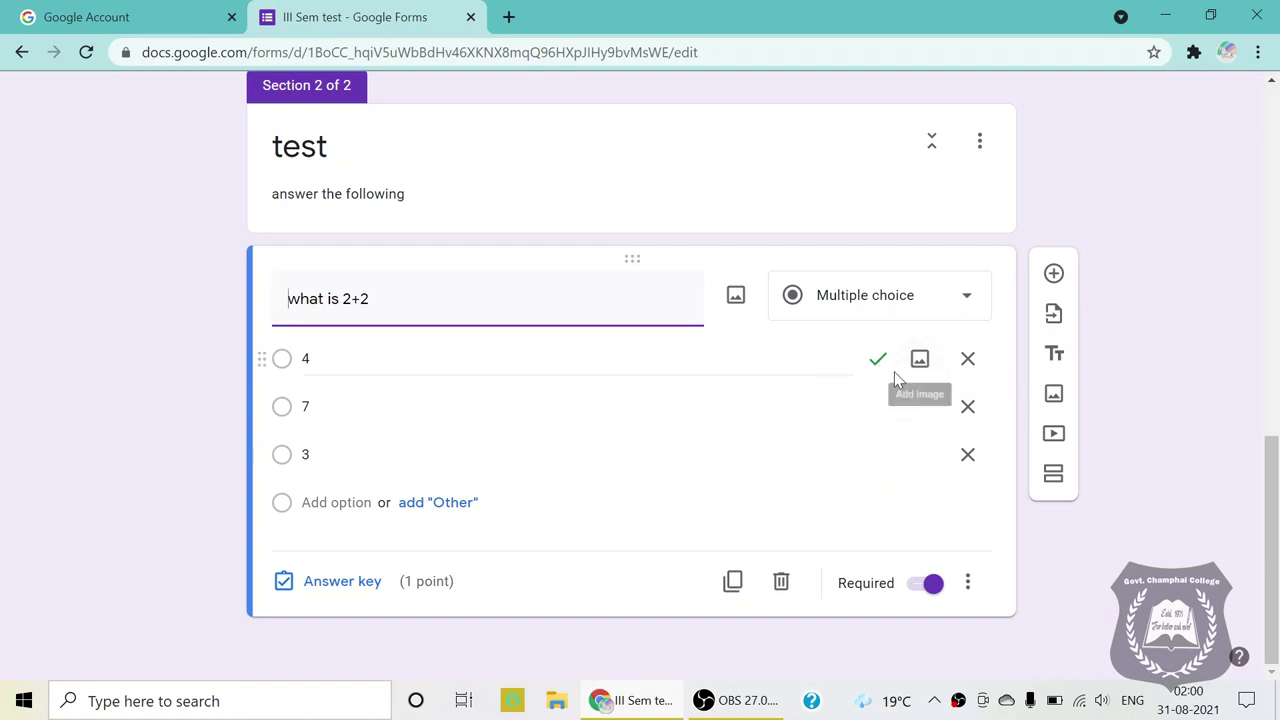
# Add a multiple-choice question "what is 7-3" to the test section with the options 3, 4 and 7
pyautogui.click(1054, 274)
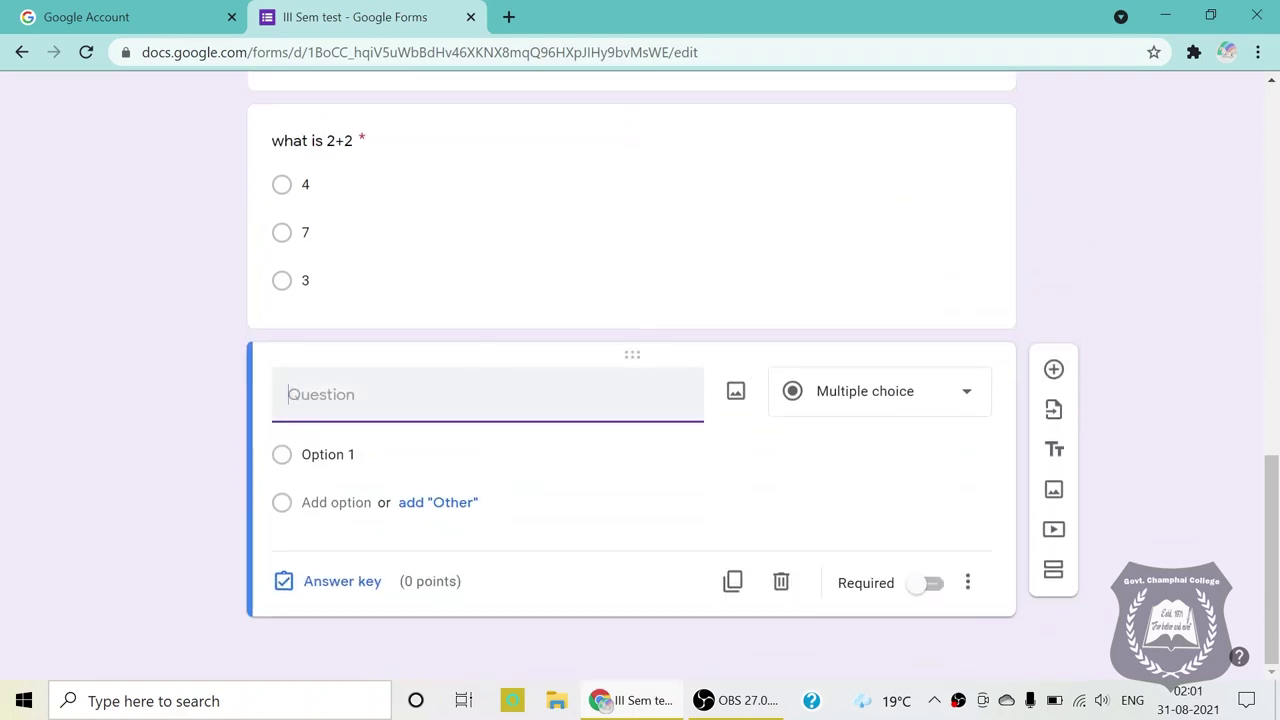
pyautogui.write('what is 7-3')
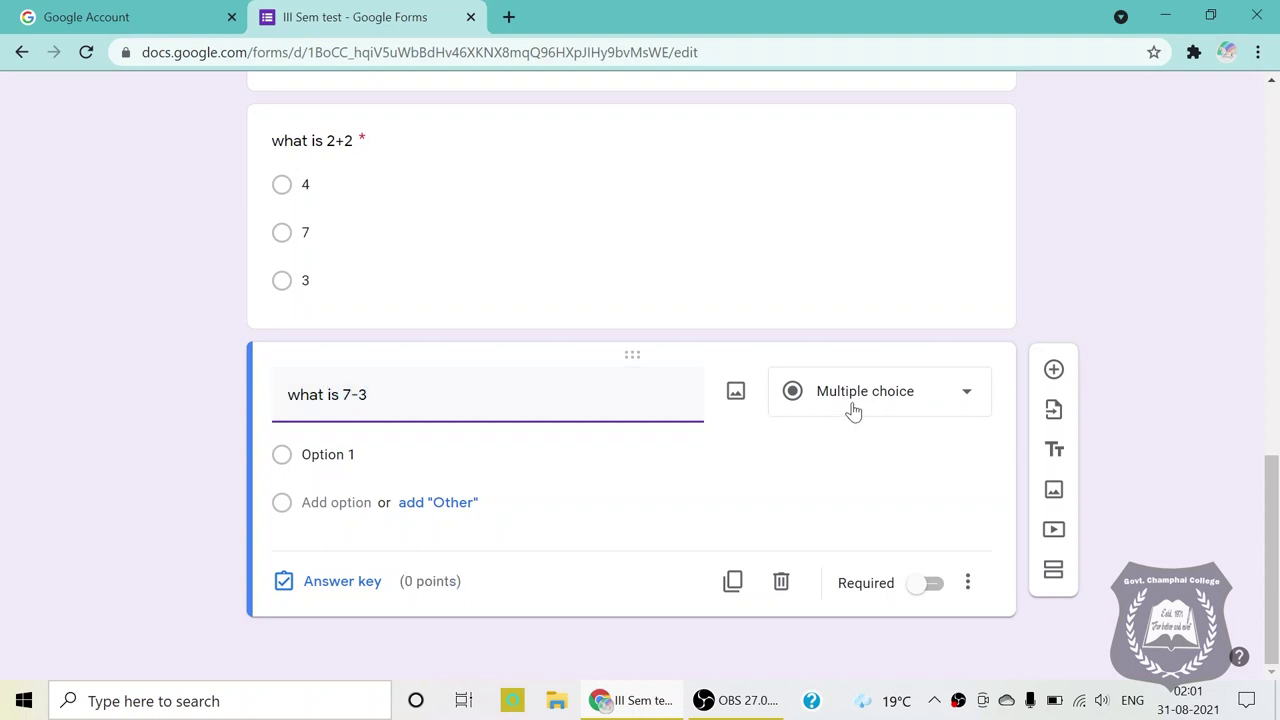
pyautogui.click(328, 455)
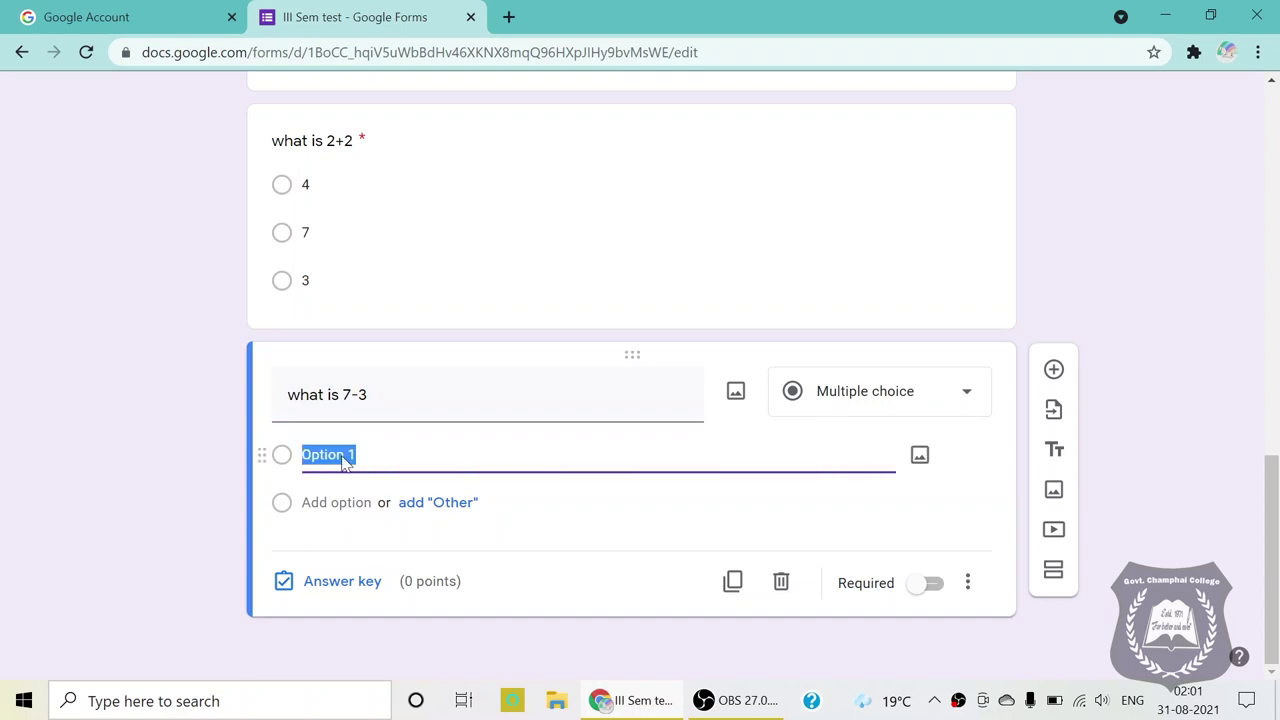
pyautogui.write('3')
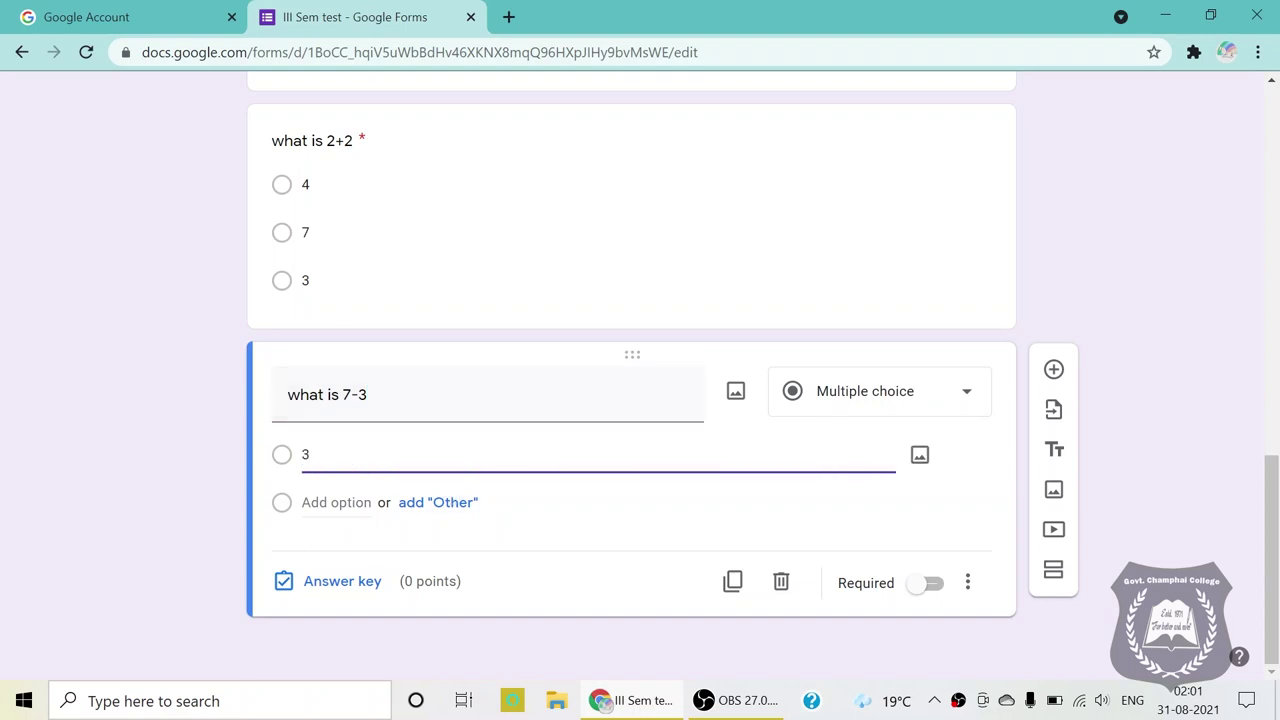
pyautogui.press('Return')
pyautogui.write('4')
pyautogui.click(313, 548)
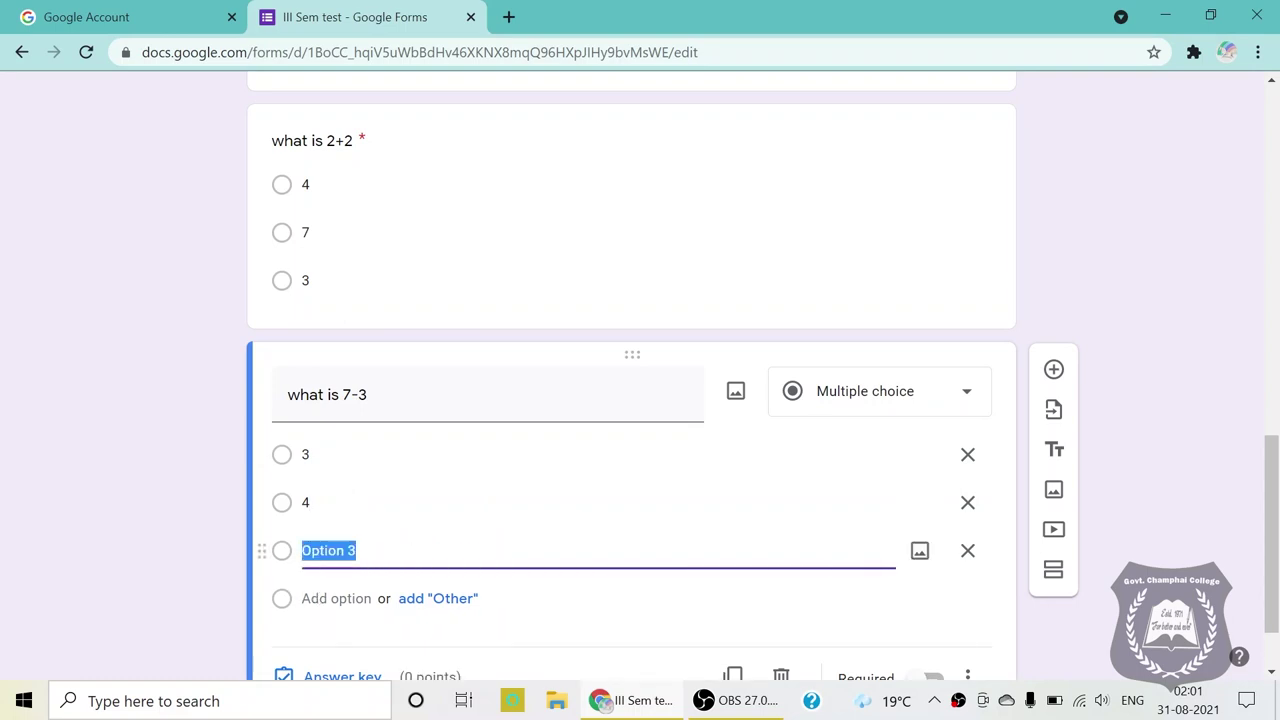
pyautogui.write('7')
# Make the 7-3 question required
pyautogui.scroll(-1, 585, 489)
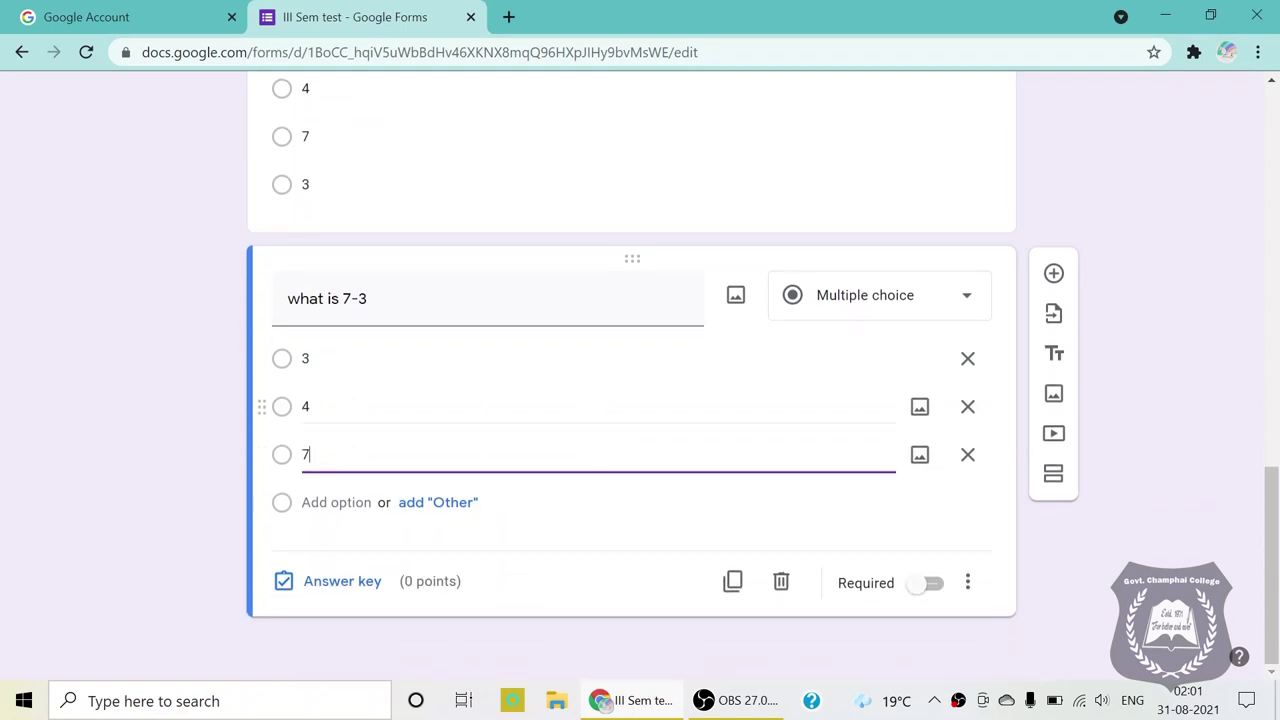
pyautogui.click(929, 585)
pyautogui.scroll(1, 814, 497)
pyautogui.scroll(-1, 890, 556)
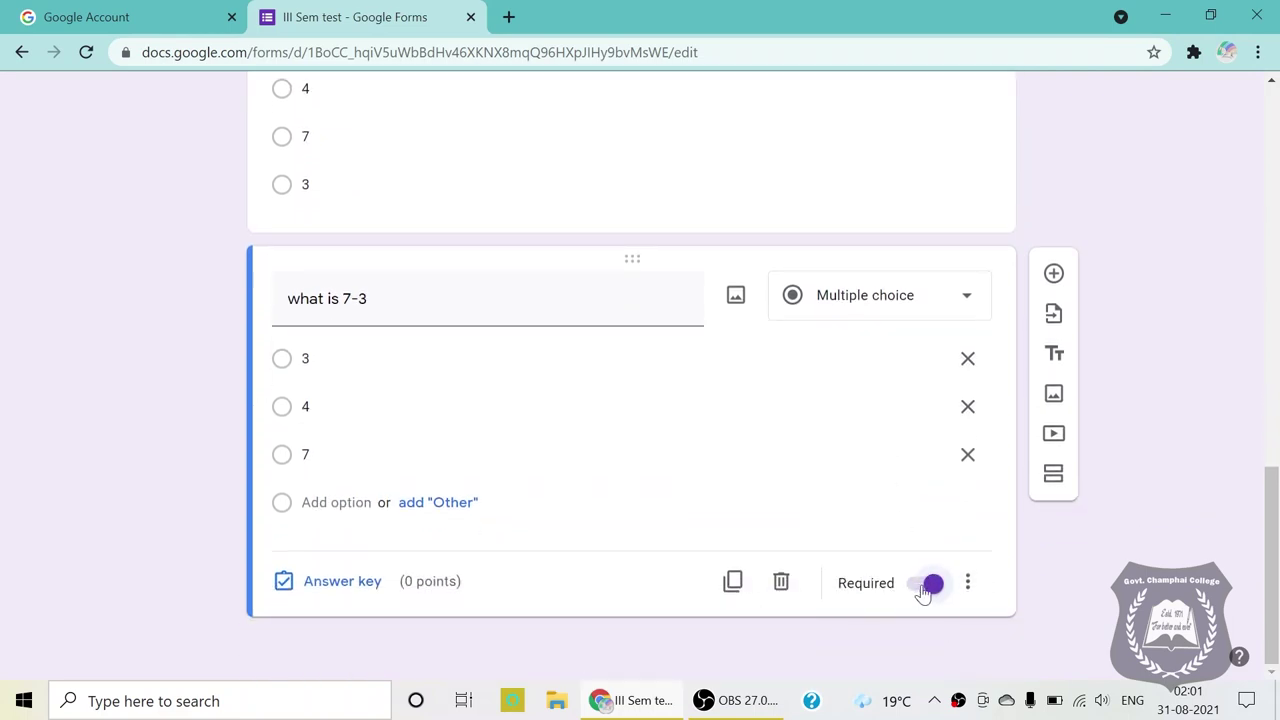
pyautogui.click(926, 587)
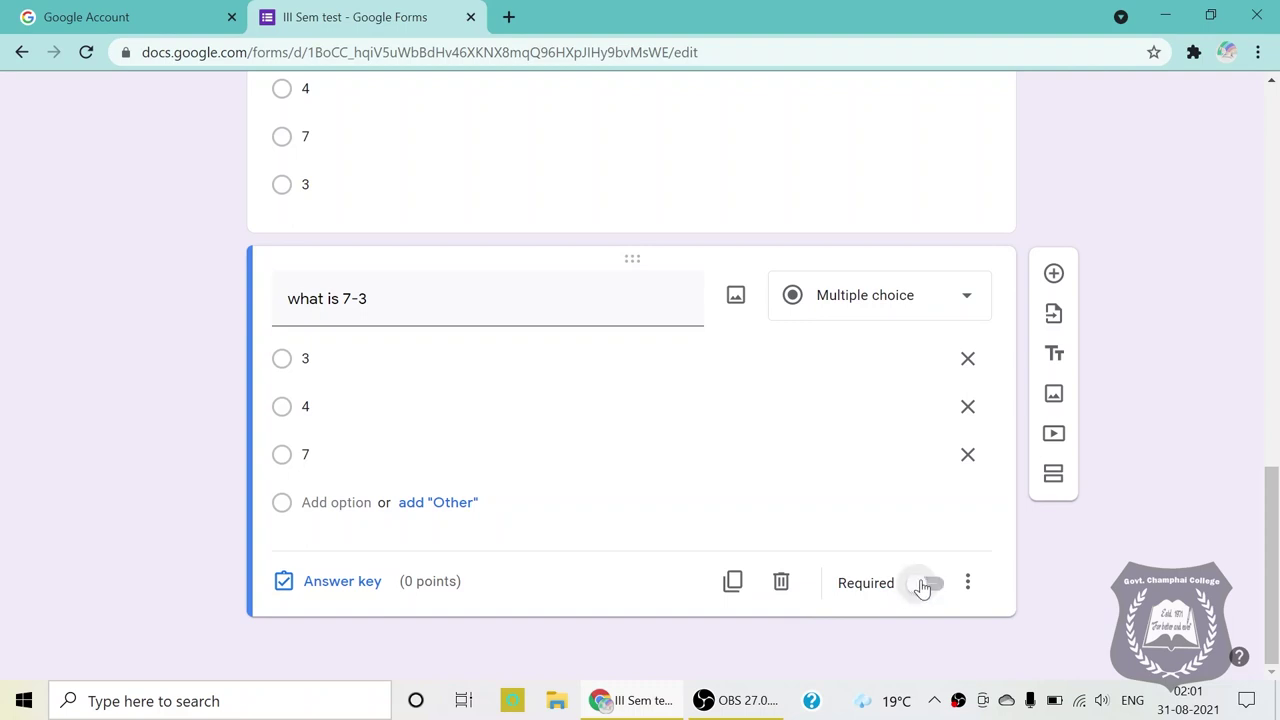
pyautogui.click(923, 587)
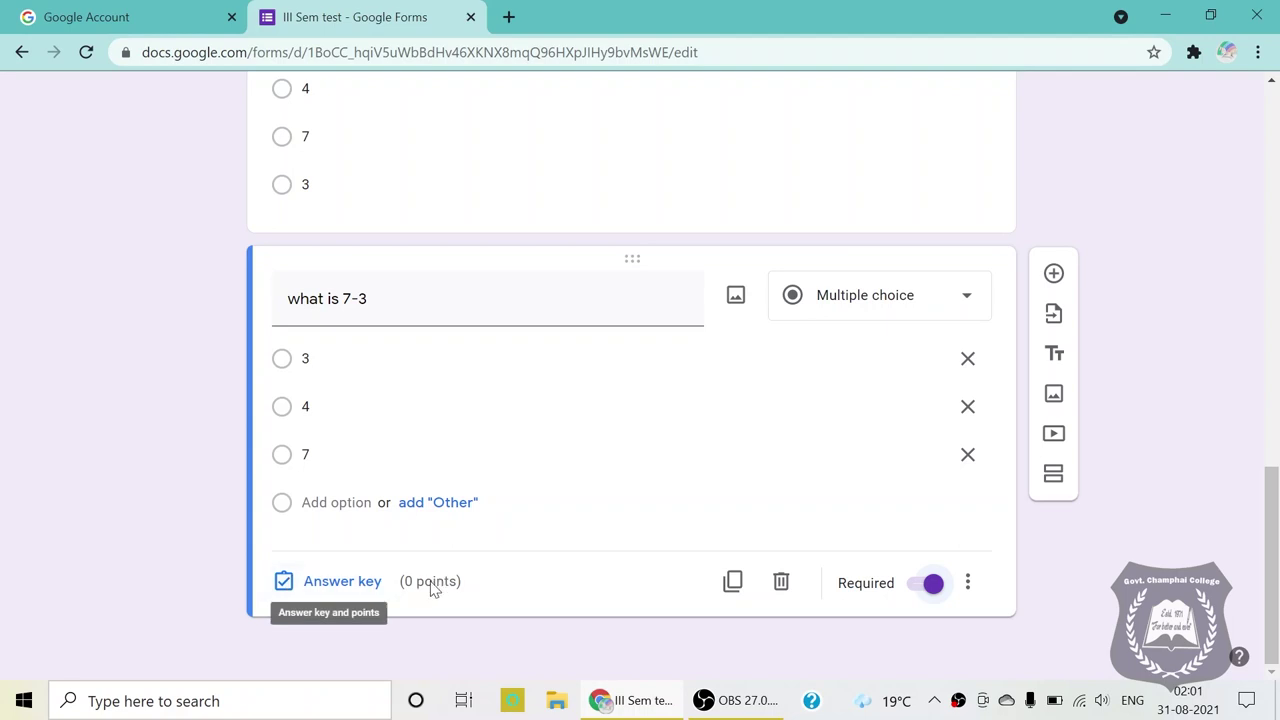
# Set the answer key of the 7-3 question to 4 as the correct answer, worth 5 points
pyautogui.click(285, 582)
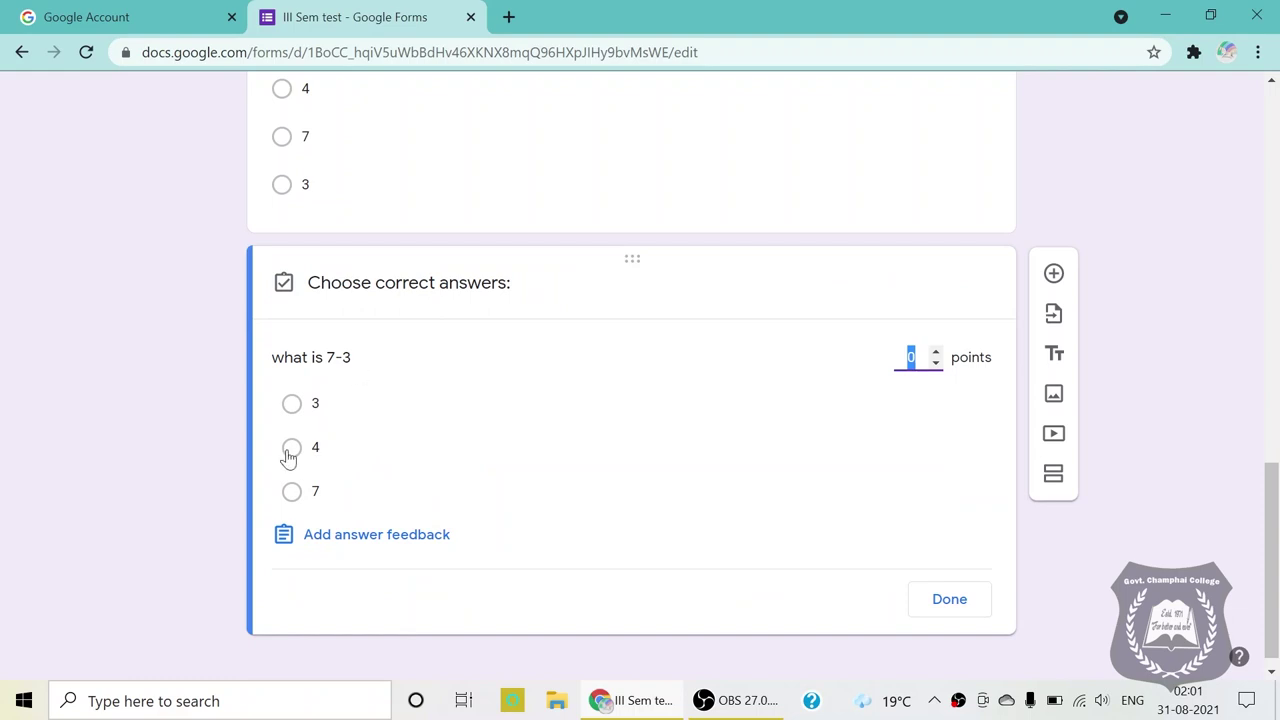
pyautogui.click(292, 450)
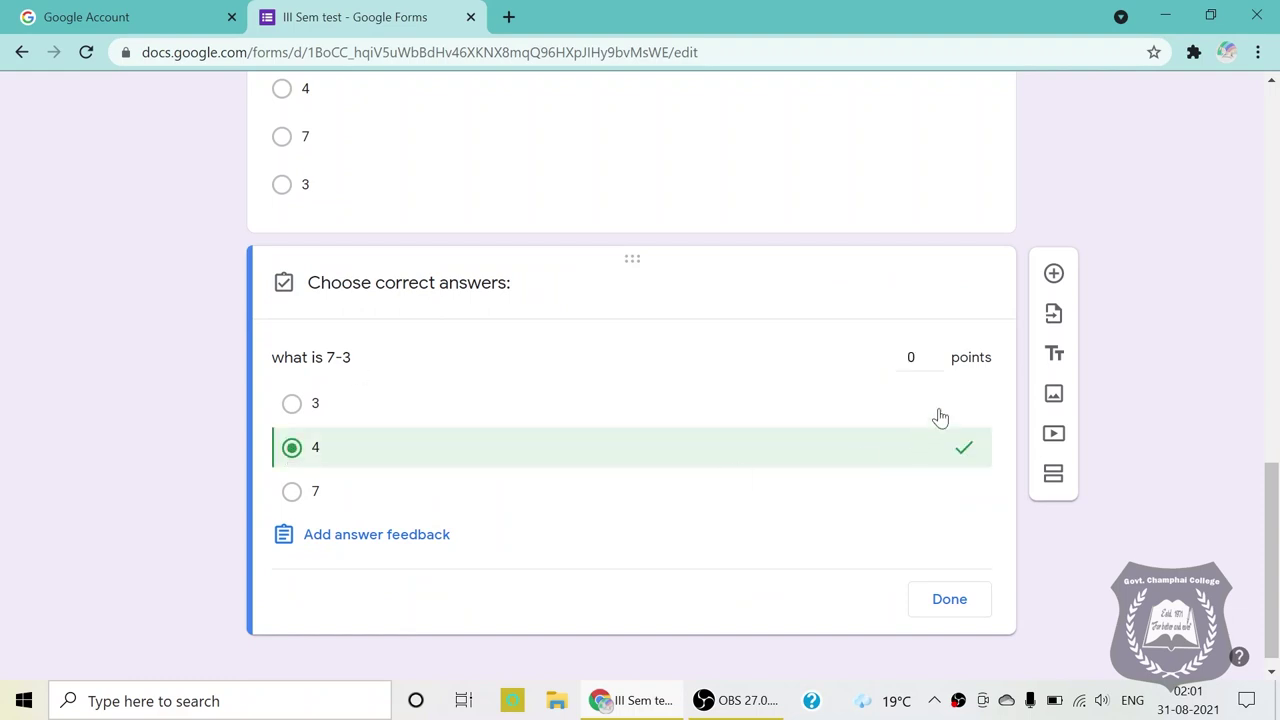
pyautogui.click(934, 360)
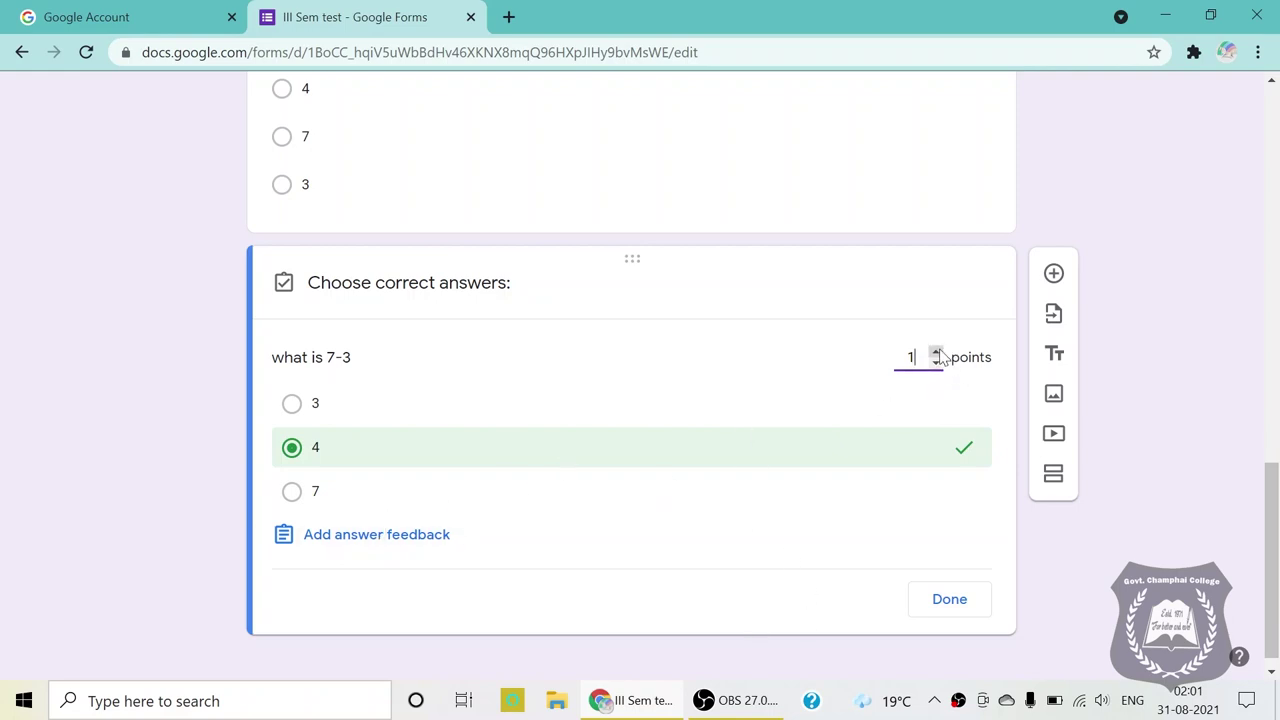
pyautogui.click(936, 353)
pyautogui.click(936, 353)
pyautogui.click(933, 598)
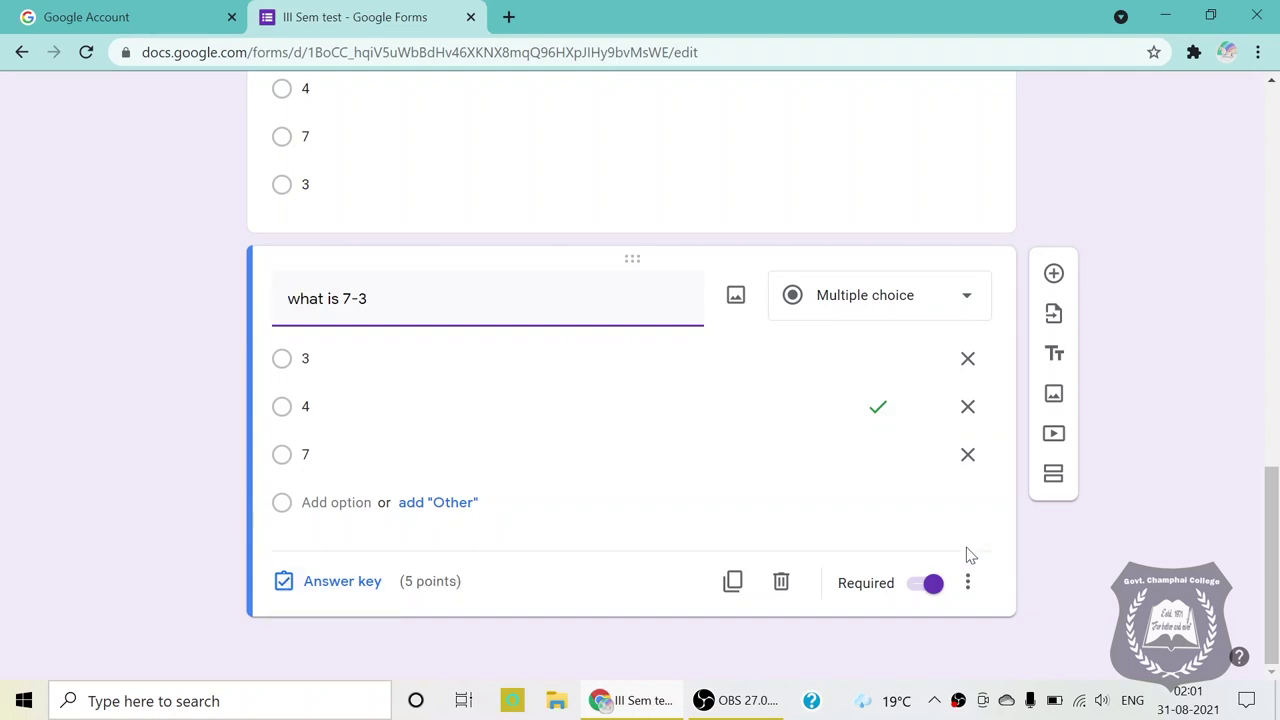
# In the form's general settings, remove the restriction to Govt Champhai College users and limit the form to 1 response
pyautogui.scroll(3, 947, 424)
pyautogui.scroll(-3, 494, 514)
pyautogui.scroll(15, 808, 500)
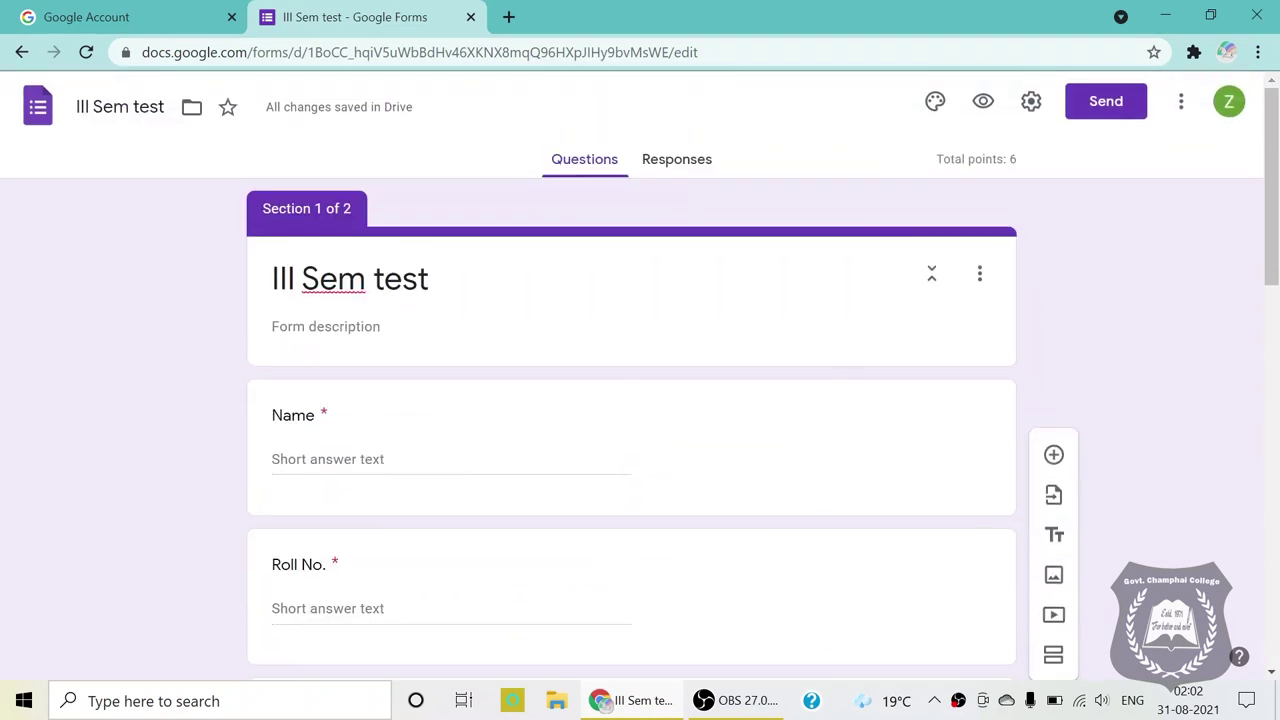
pyautogui.scroll(-5, 497, 397)
pyautogui.scroll(-4, 608, 498)
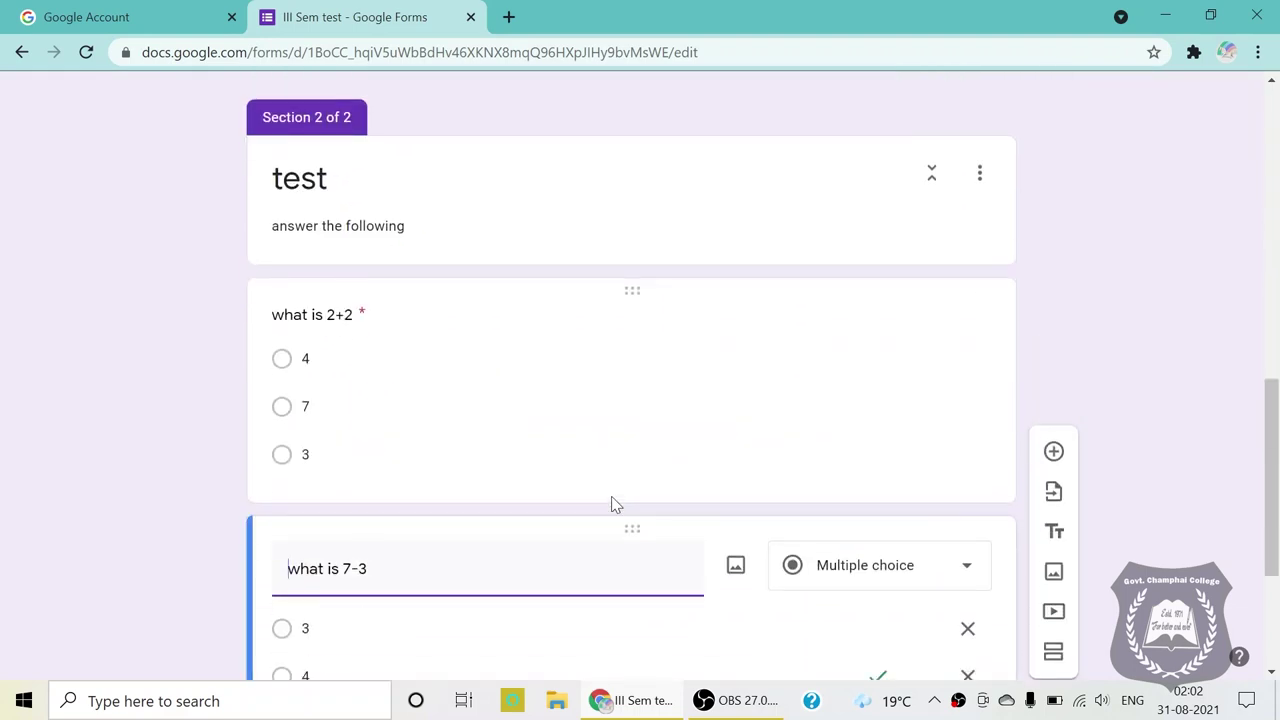
pyautogui.scroll(12, 609, 462)
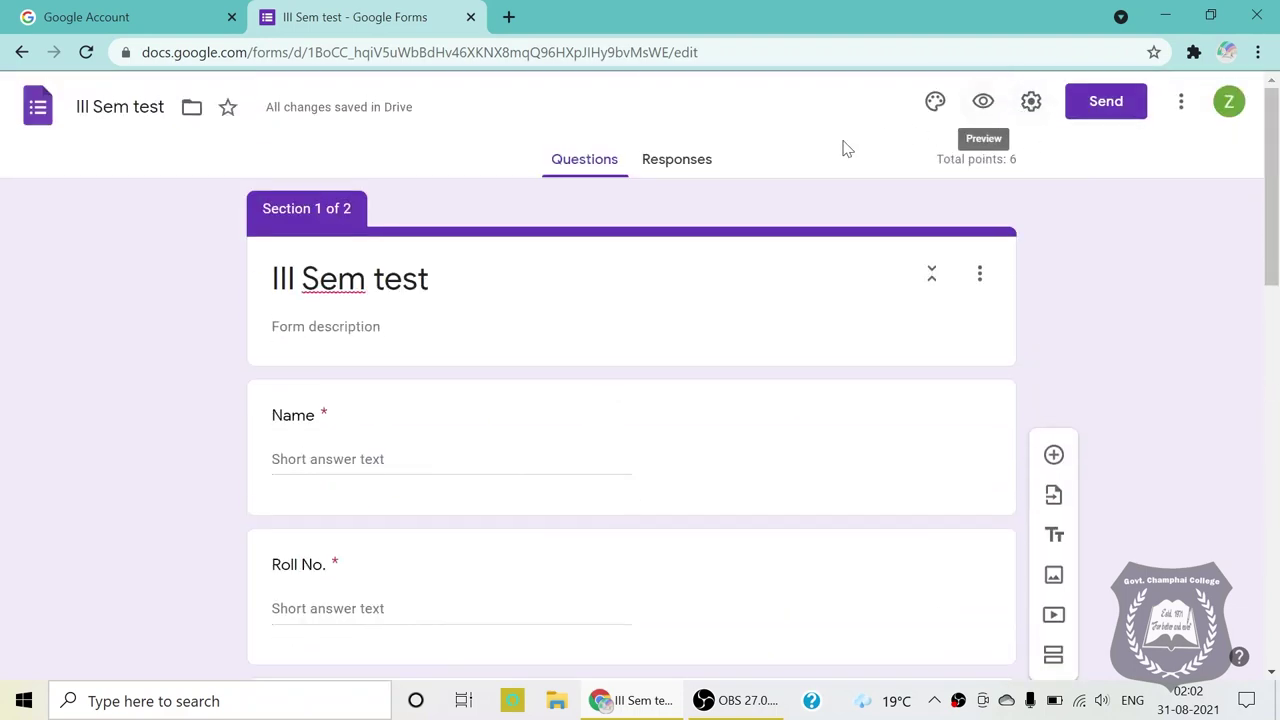
pyautogui.click(1031, 104)
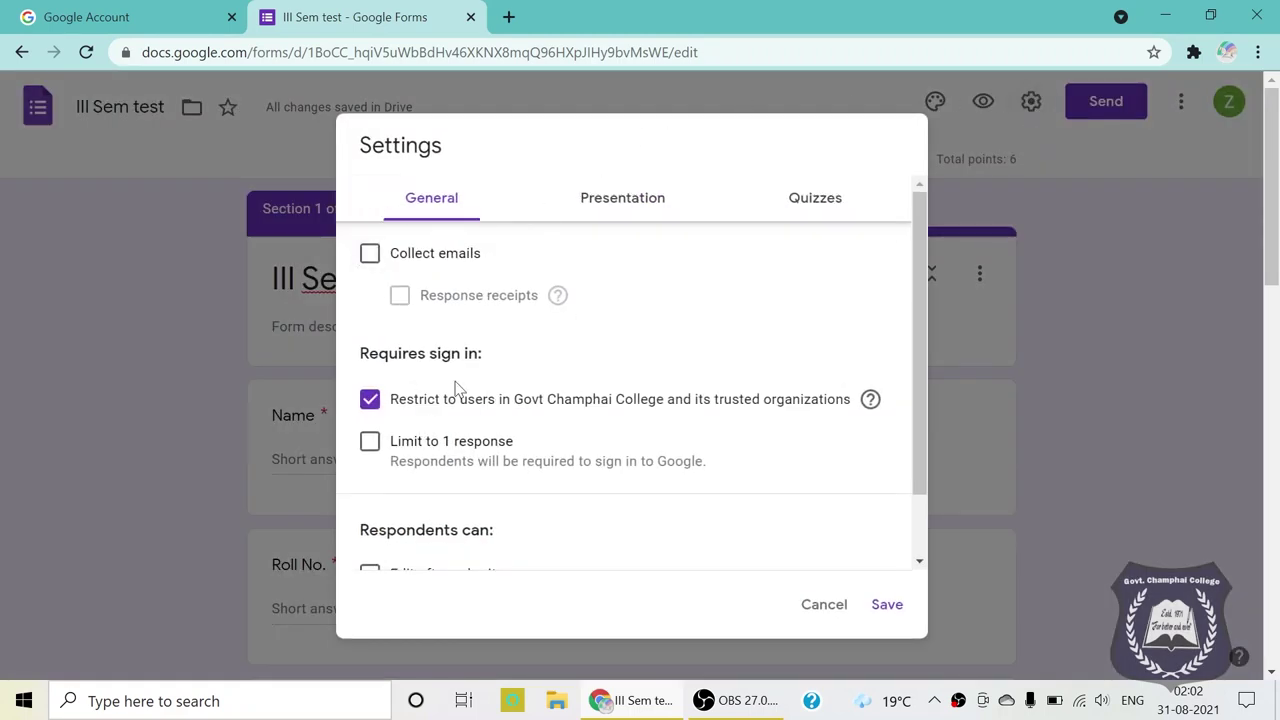
pyautogui.click(370, 401)
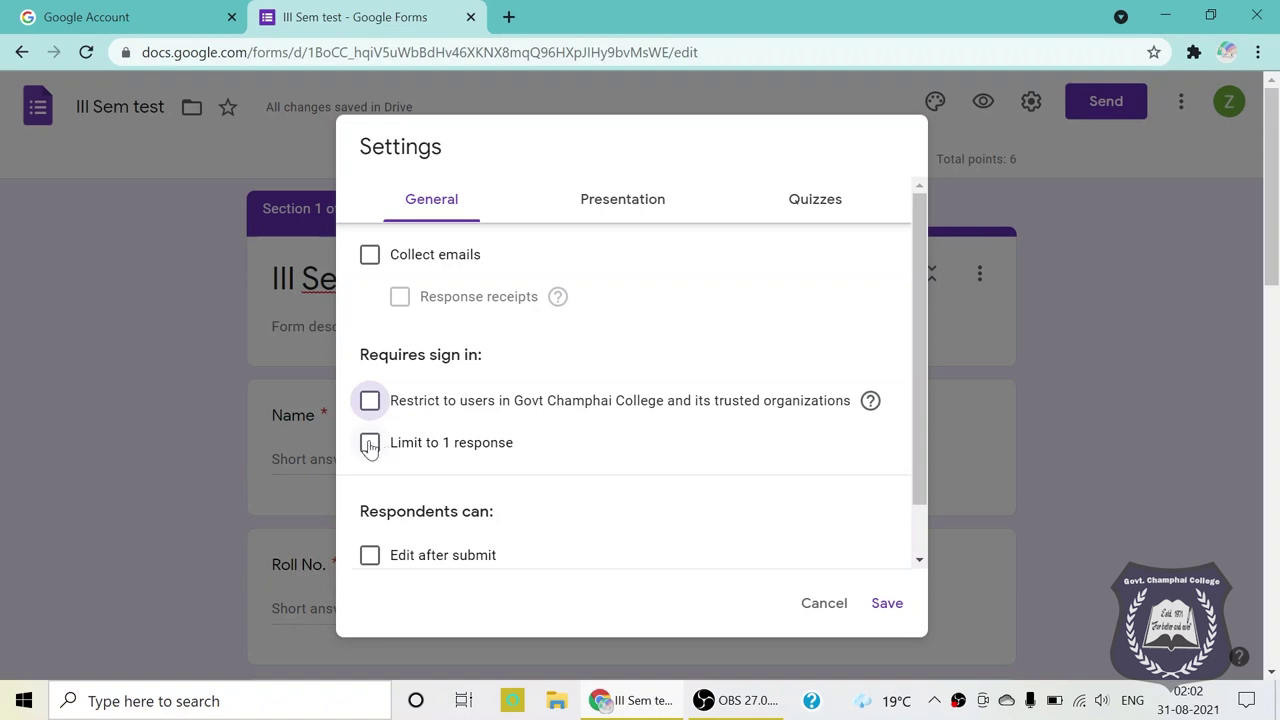
pyautogui.click(370, 444)
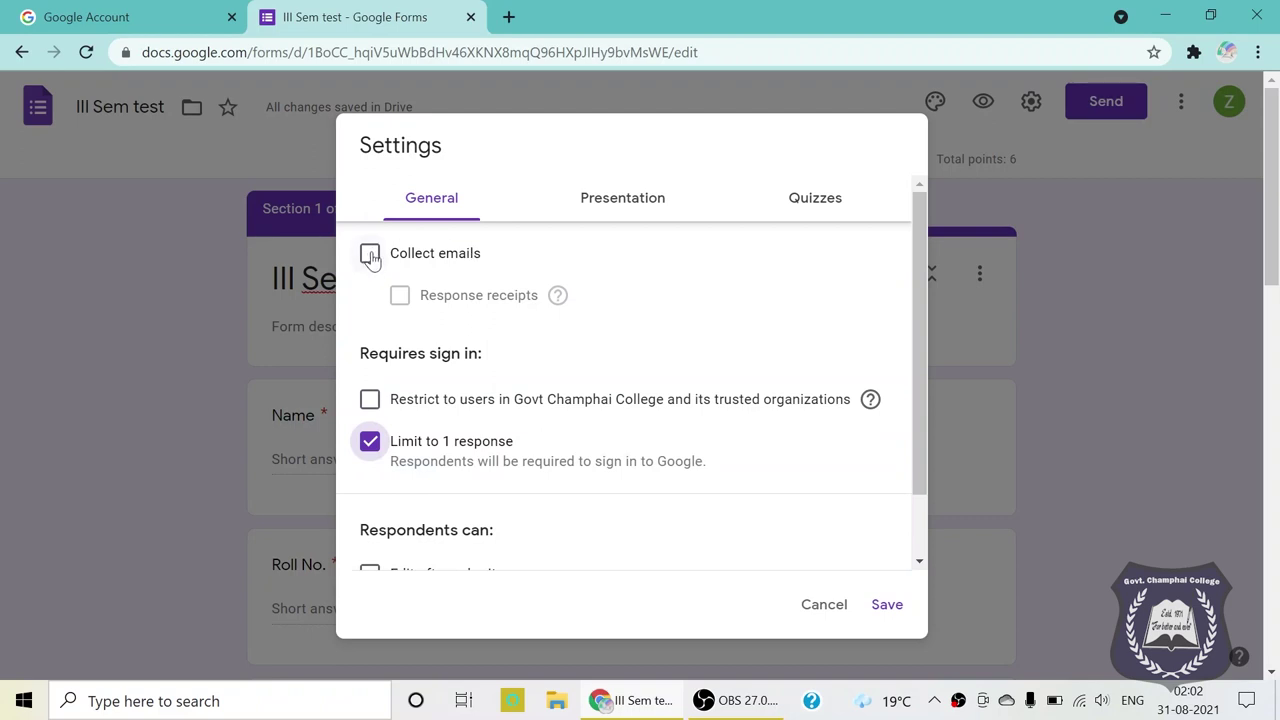
pyautogui.scroll(-2, 600, 335)
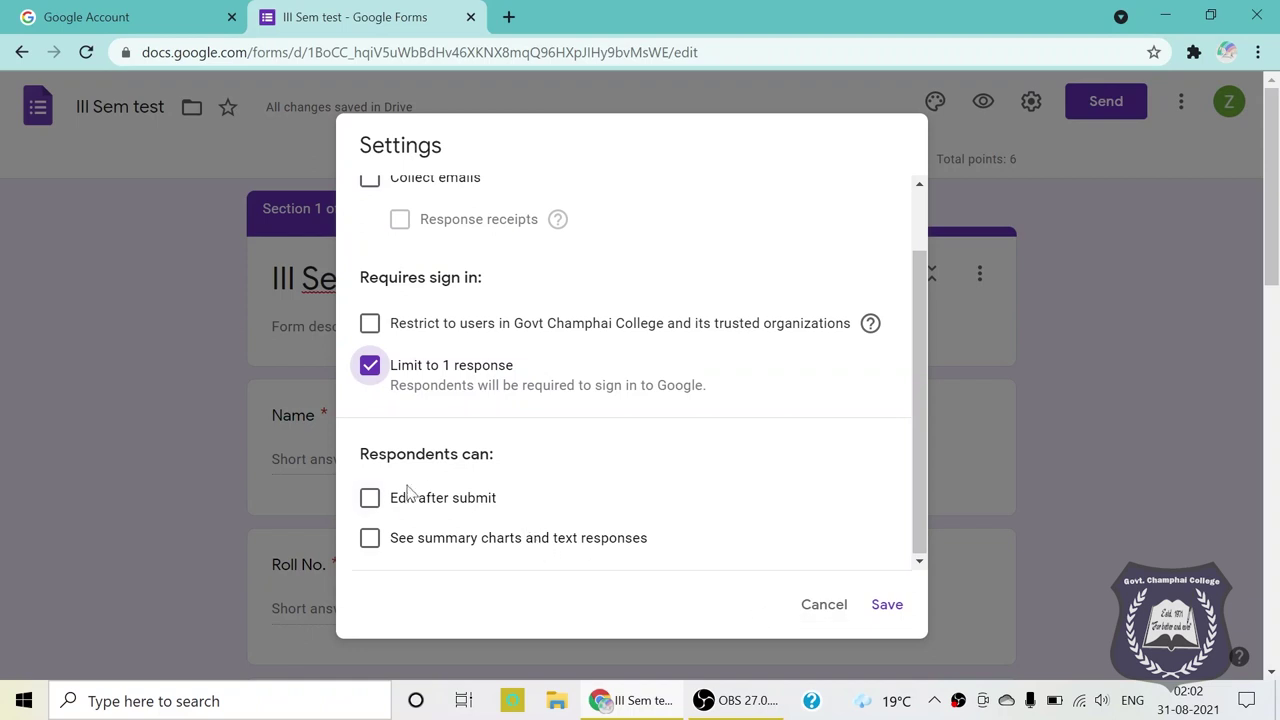
pyautogui.scroll(2, 657, 449)
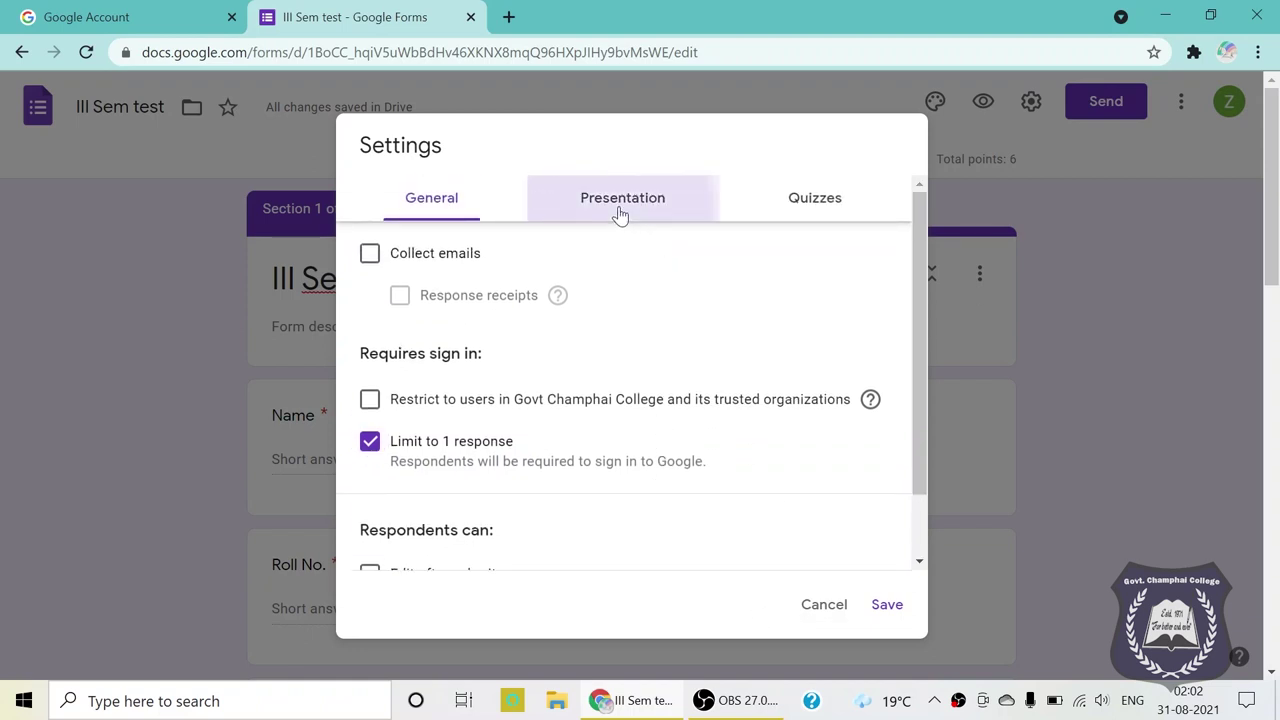
# Go to the form's quiz settings and switch "Make this a quiz" off and back on
pyautogui.click(617, 210)
pyautogui.click(843, 210)
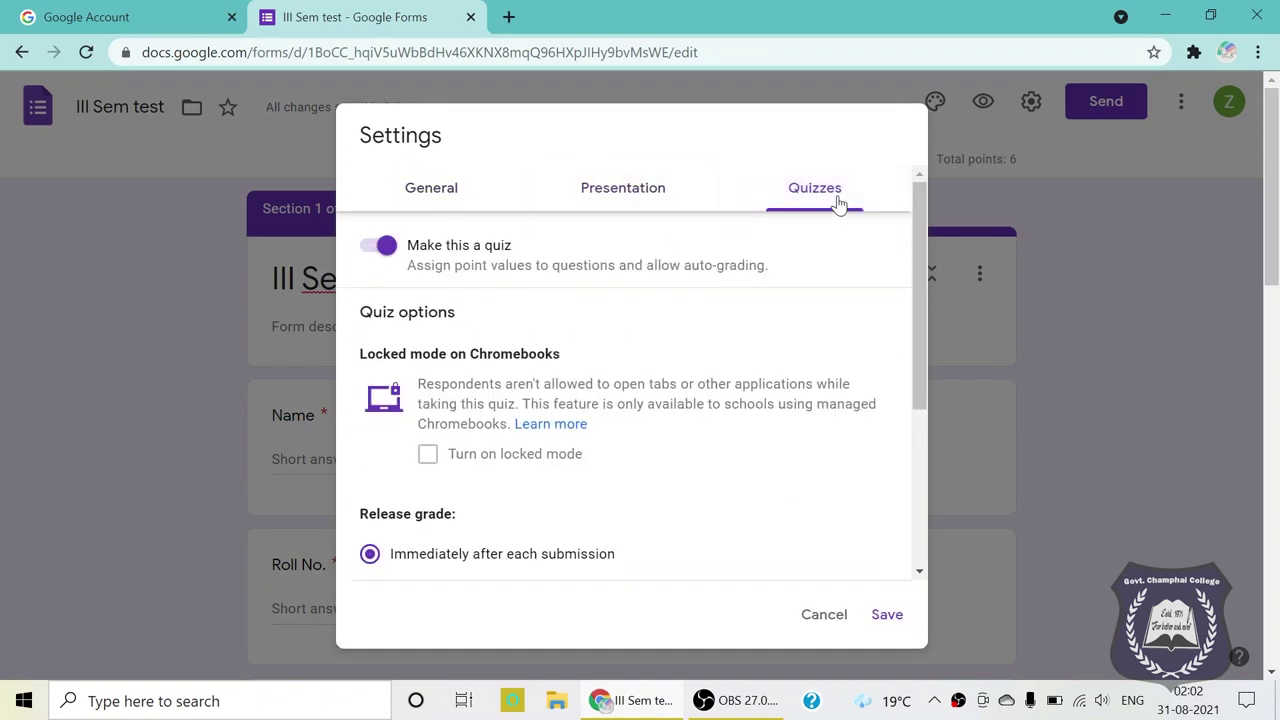
pyautogui.click(380, 248)
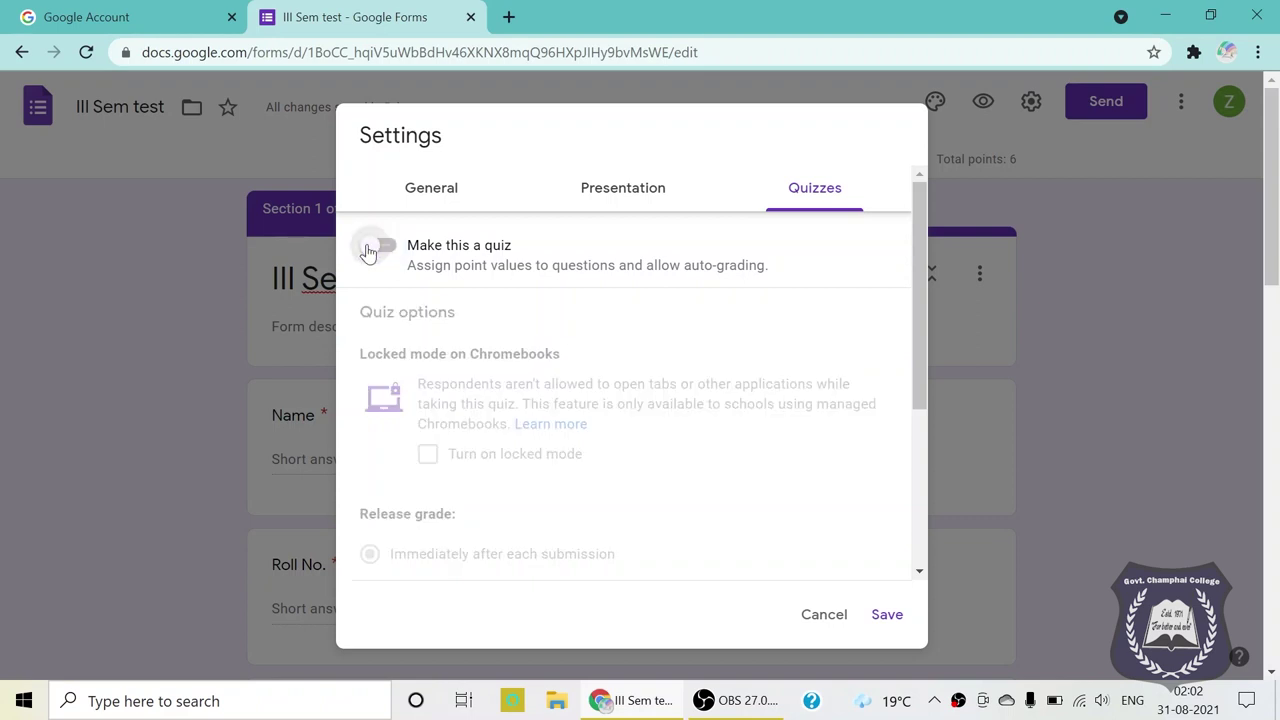
pyautogui.click(370, 249)
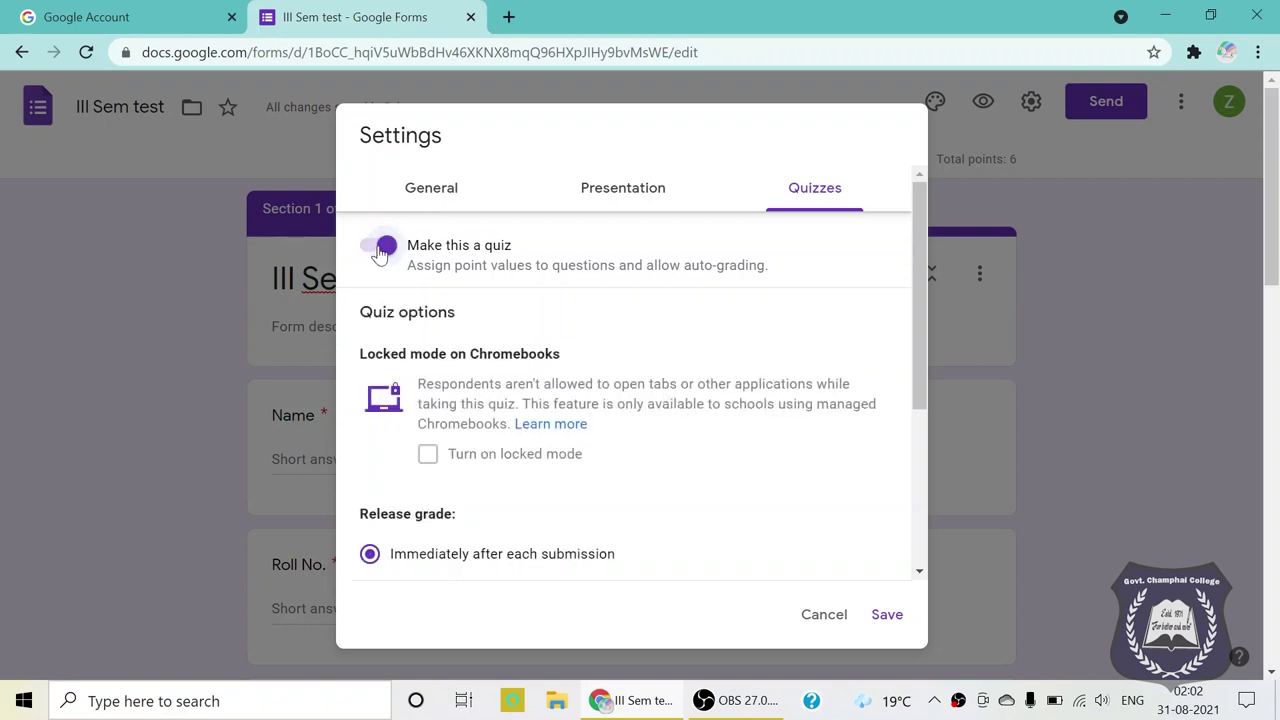
pyautogui.click(383, 251)
pyautogui.click(385, 250)
pyautogui.click(388, 249)
pyautogui.click(386, 250)
# Switch grade release to later, after manual review, and back to immediately after each submission
pyautogui.scroll(-2, 577, 324)
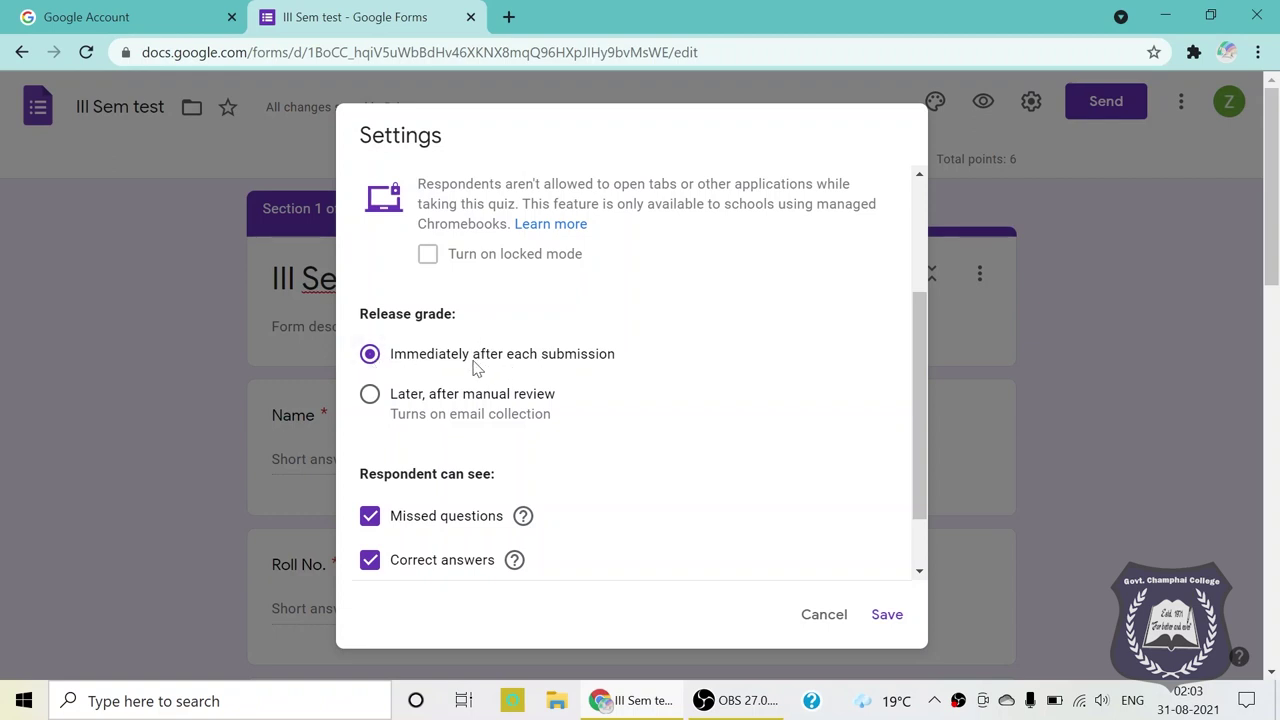
pyautogui.click(370, 394)
pyautogui.click(370, 356)
# Turn off missed questions, correct answers and point values for respondents, and turn all three back on
pyautogui.scroll(-1, 475, 466)
pyautogui.scroll(-2, 430, 438)
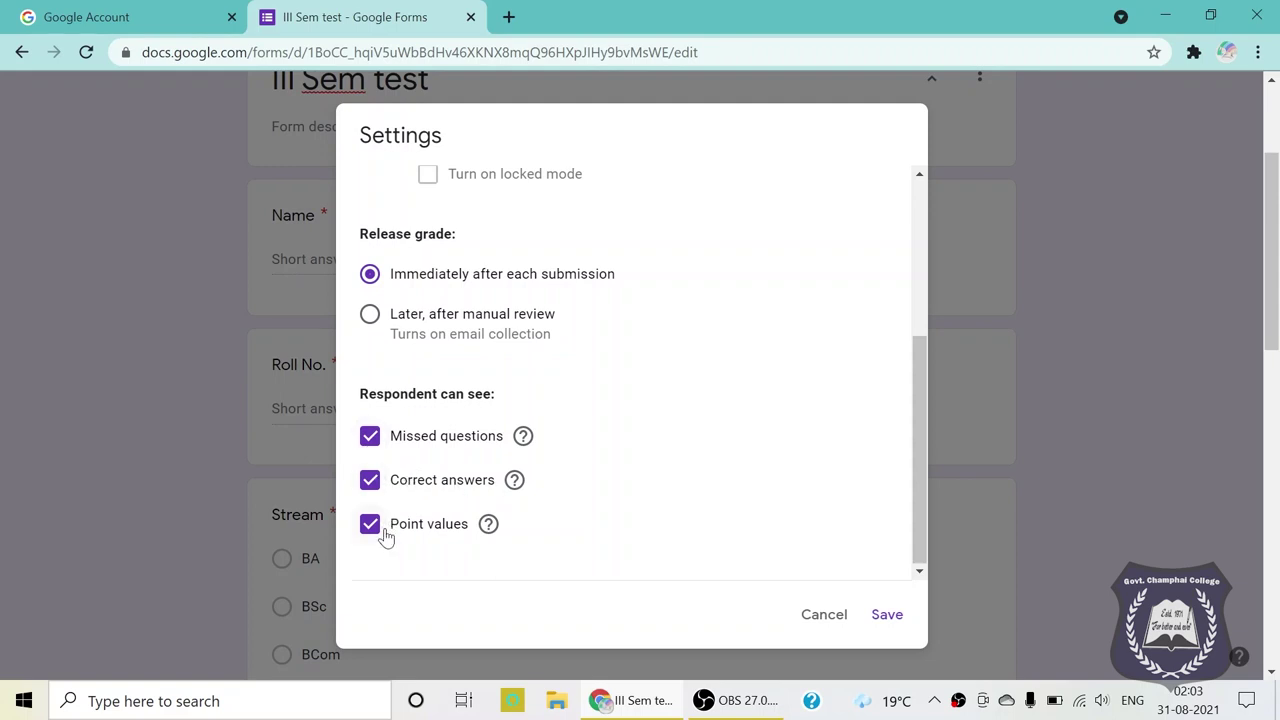
pyautogui.click(370, 436)
pyautogui.click(370, 480)
pyautogui.click(370, 524)
pyautogui.click(368, 436)
pyautogui.click(369, 480)
pyautogui.click(370, 522)
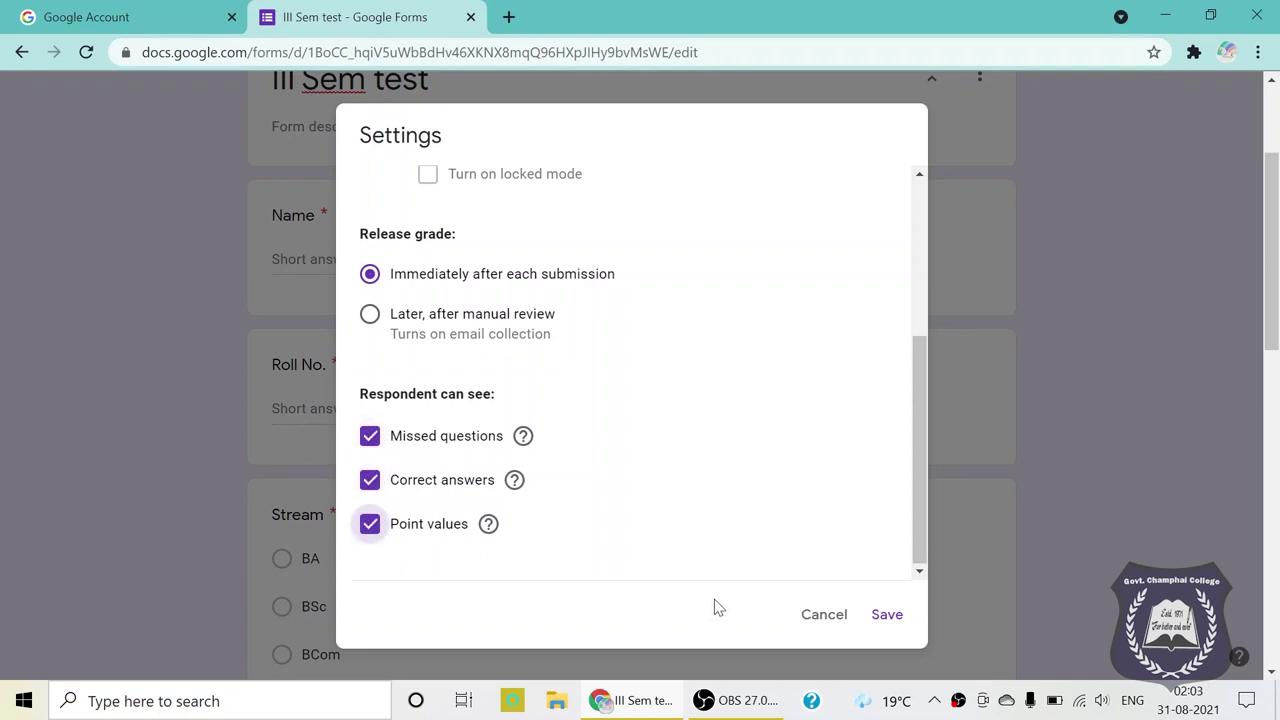
# Review the general settings once more, save the form settings and check the updated form
pyautogui.scroll(-2, 805, 511)
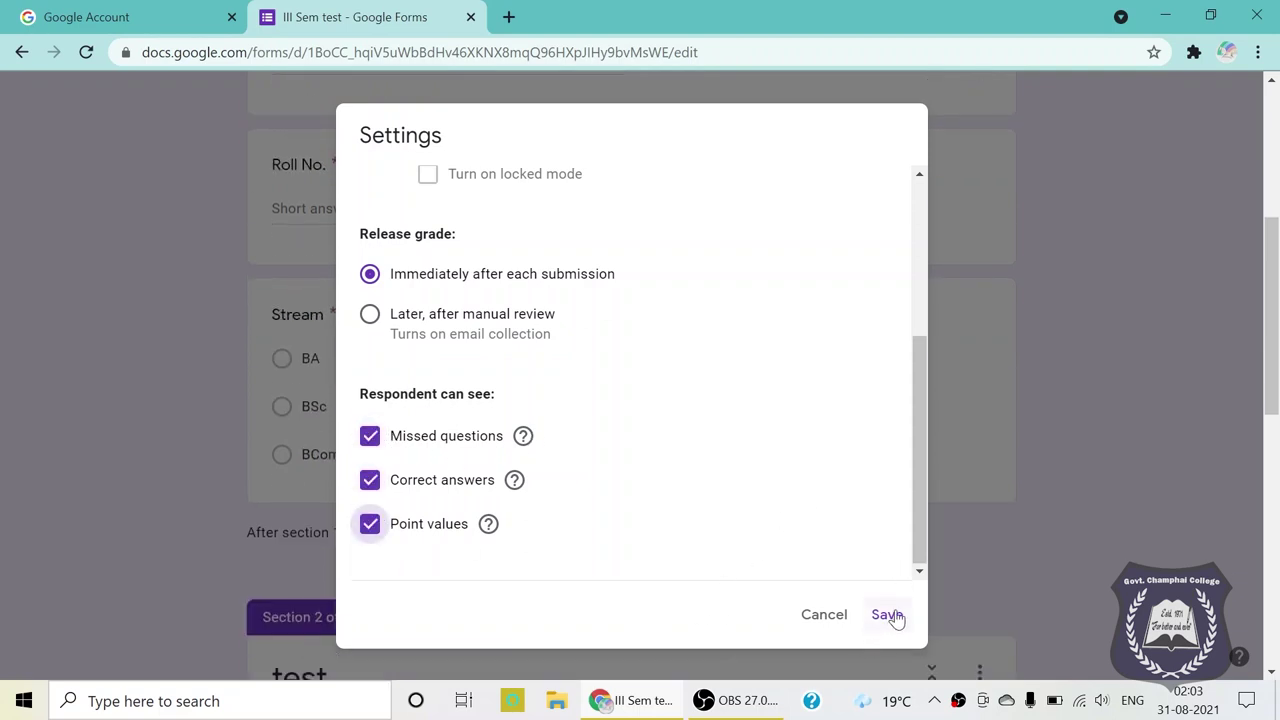
pyautogui.scroll(3, 440, 455)
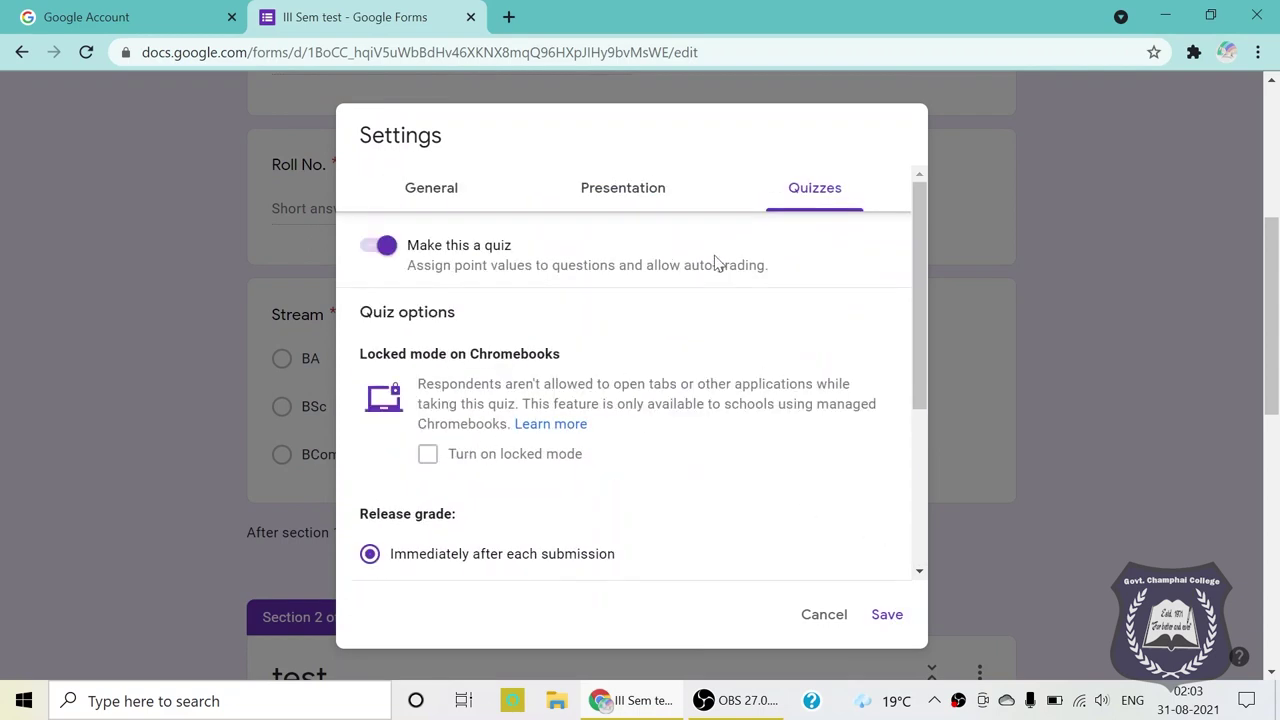
pyautogui.click(418, 194)
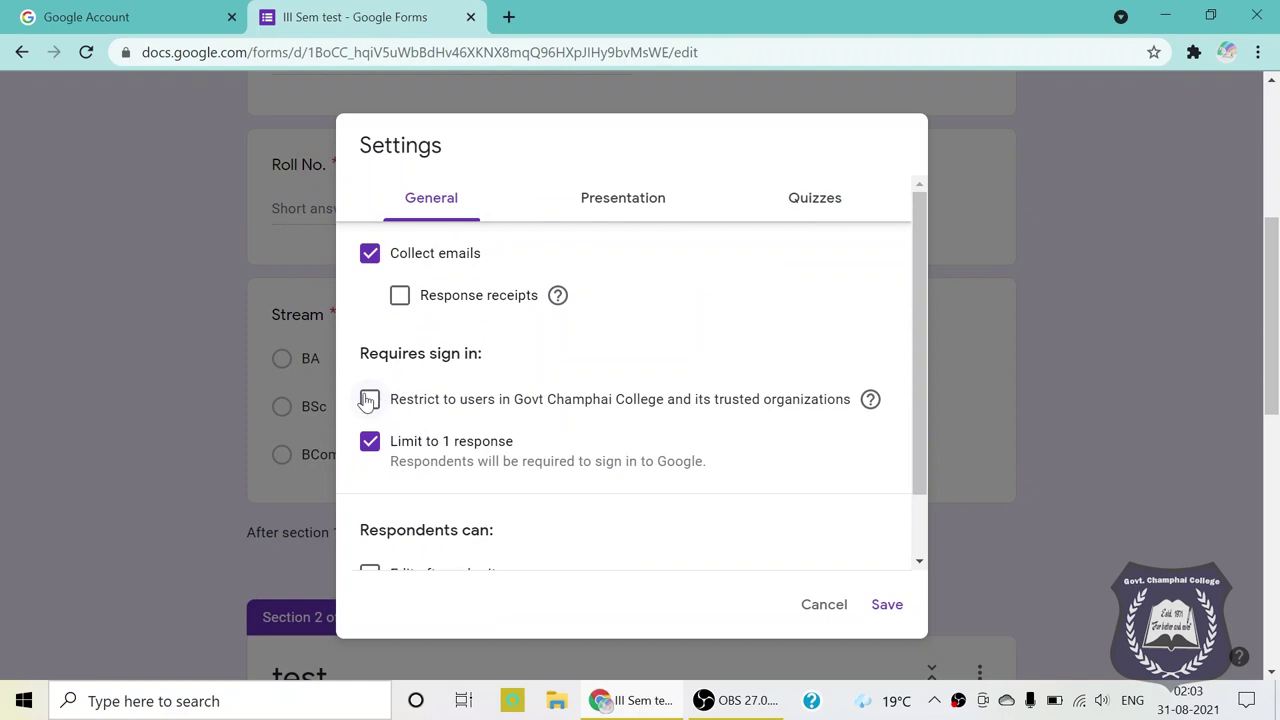
pyautogui.scroll(-1, 820, 482)
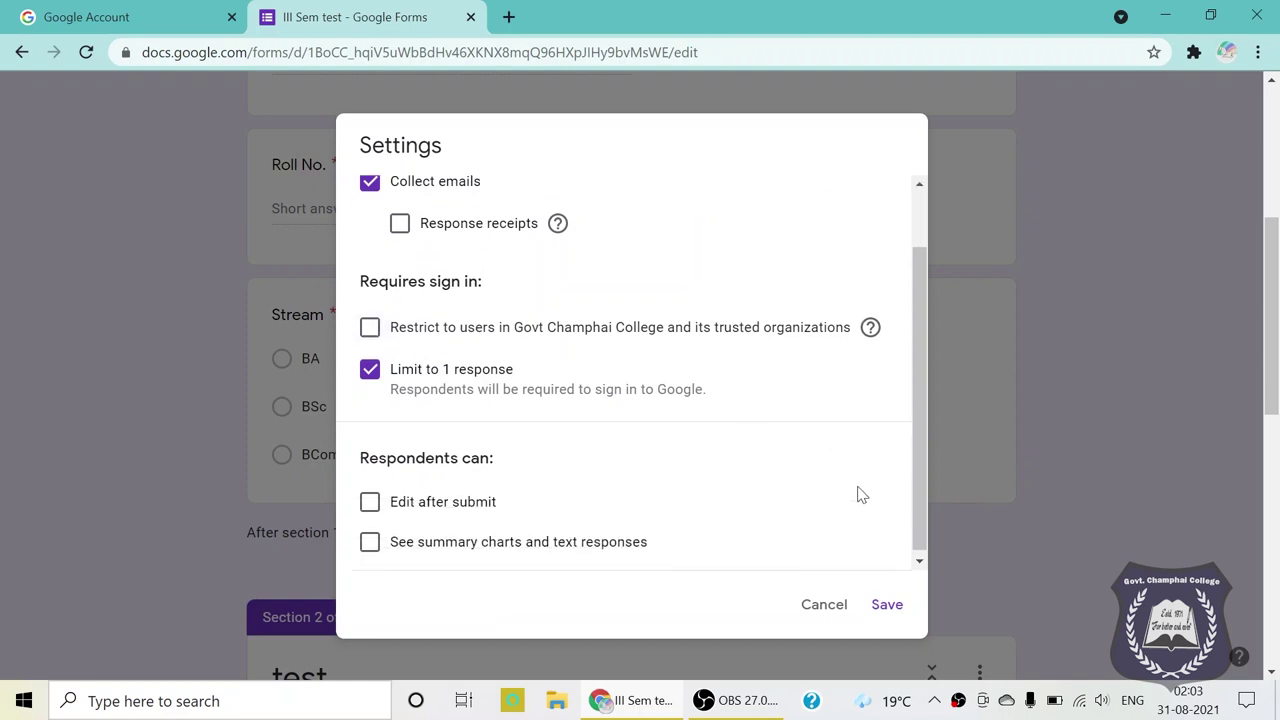
pyautogui.click(887, 606)
pyautogui.scroll(-6, 594, 360)
pyautogui.scroll(6, 597, 357)
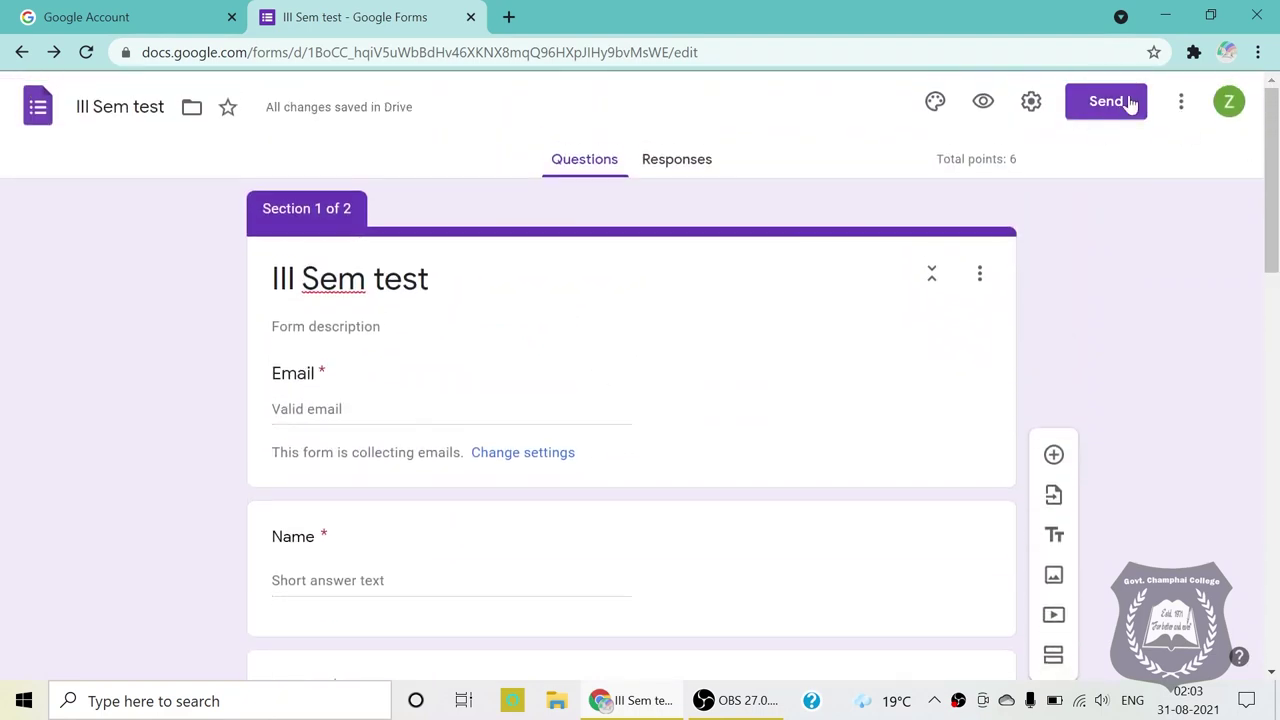
# Get the shareable link for the III Sem test form, shorten its URL and copy it
pyautogui.click(1127, 104)
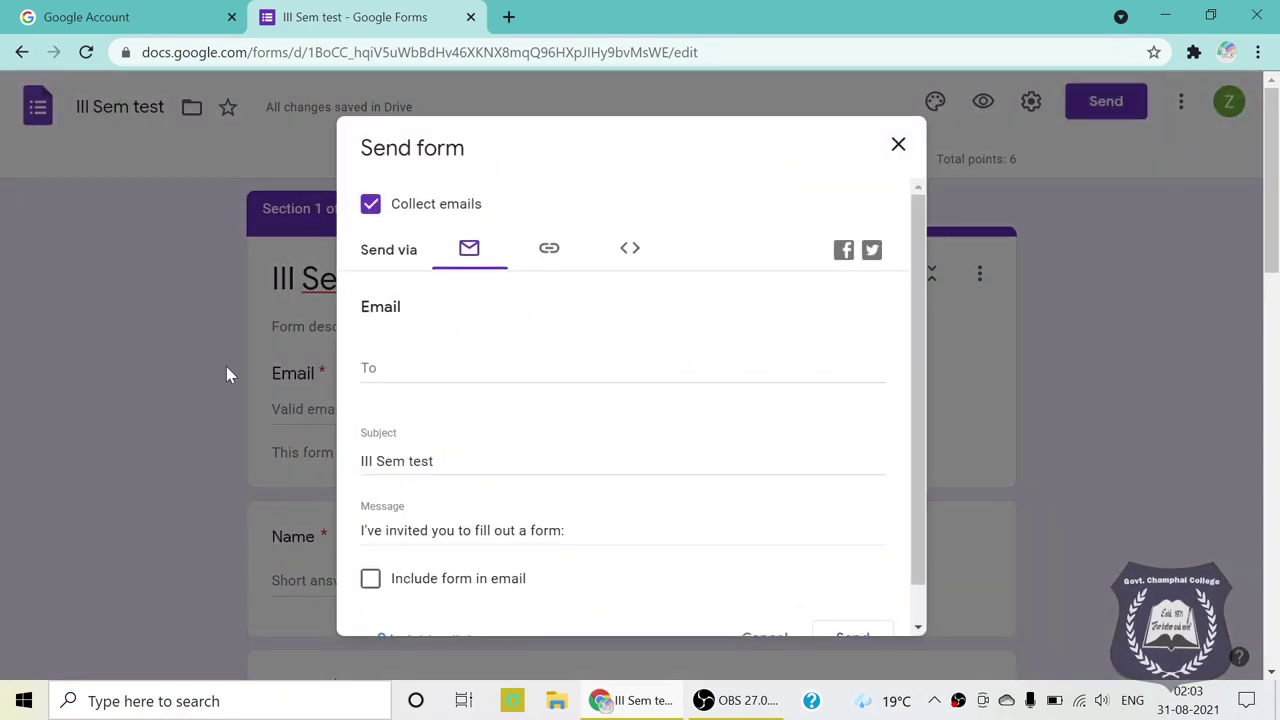
pyautogui.click(552, 252)
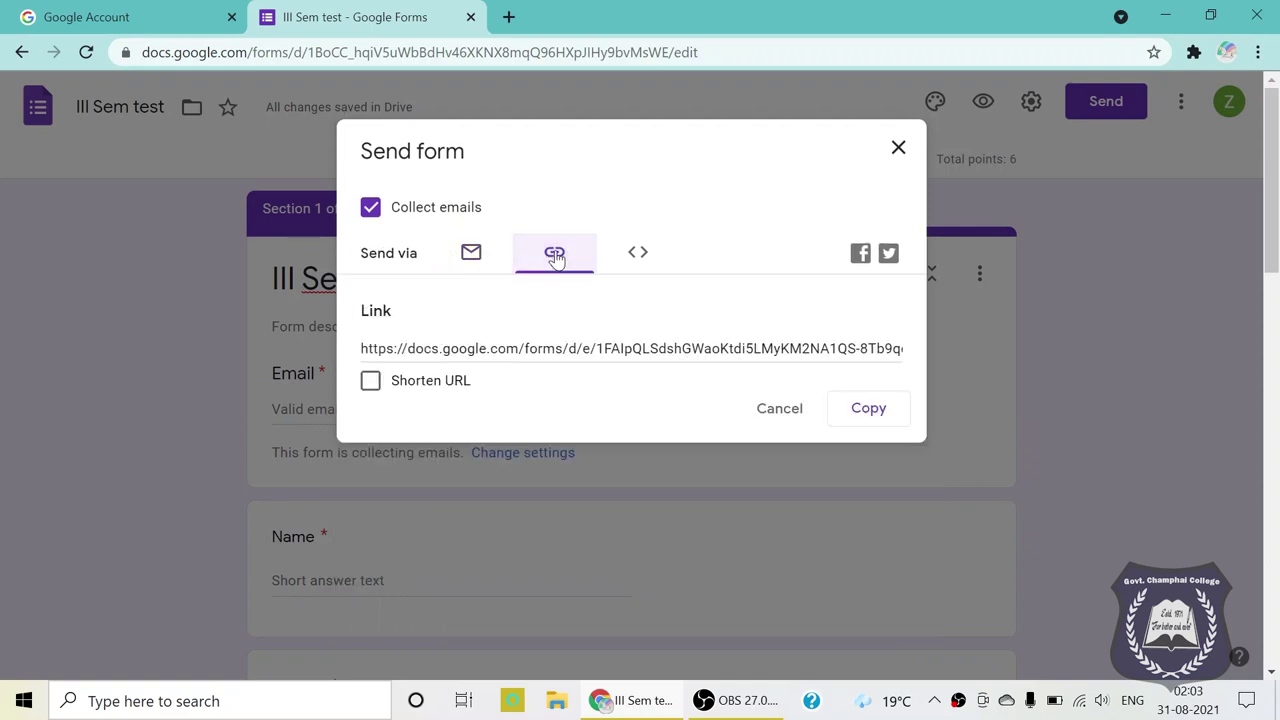
pyautogui.click(474, 256)
pyautogui.click(553, 252)
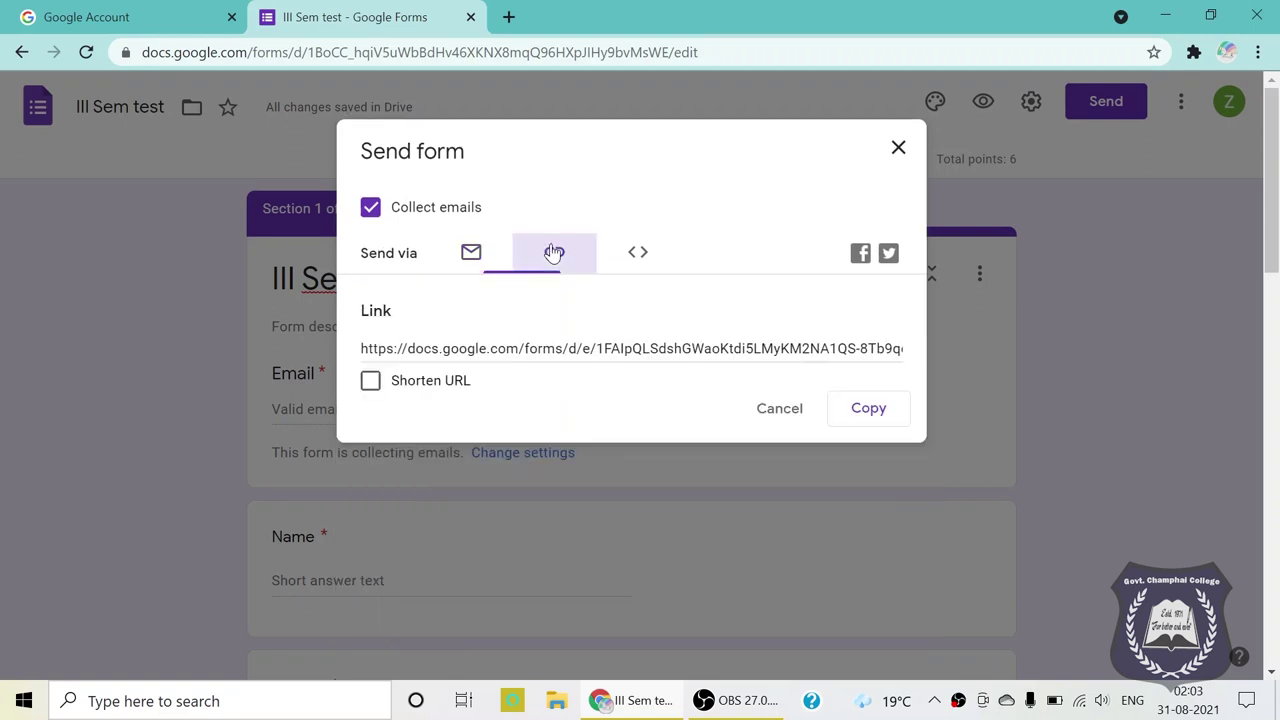
pyautogui.click(371, 381)
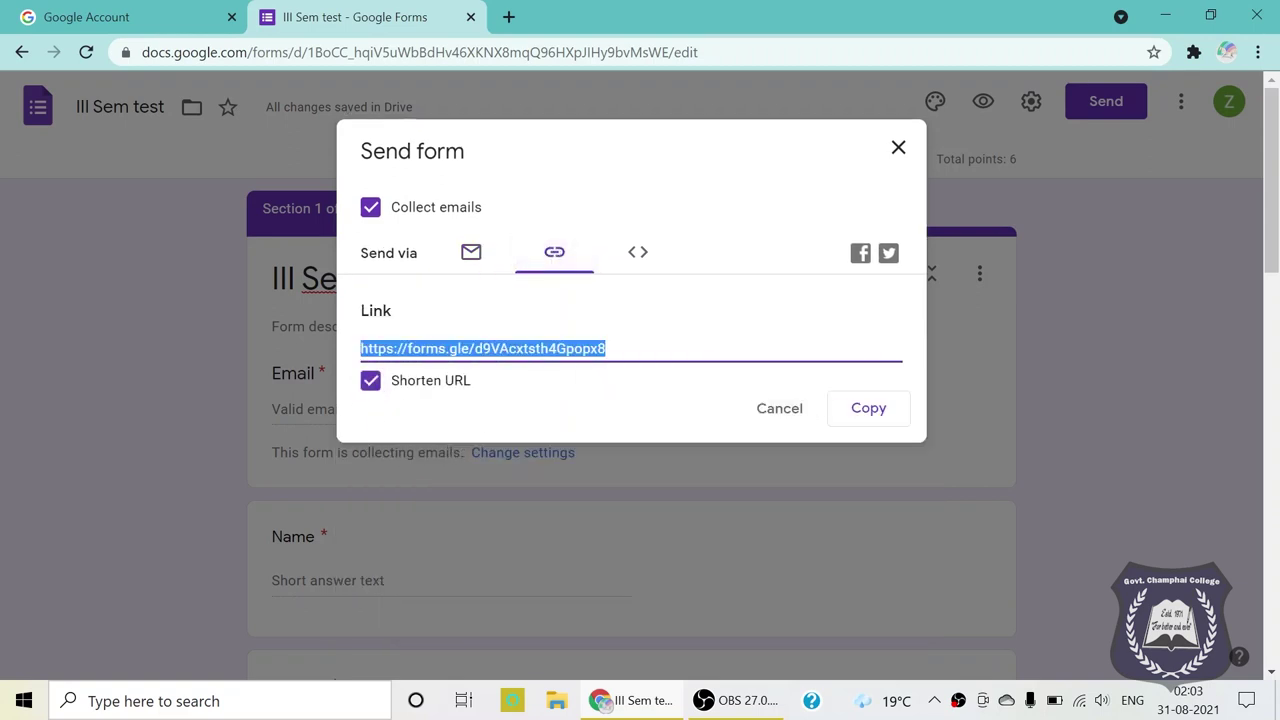
pyautogui.click(846, 417)
pyautogui.click(895, 153)
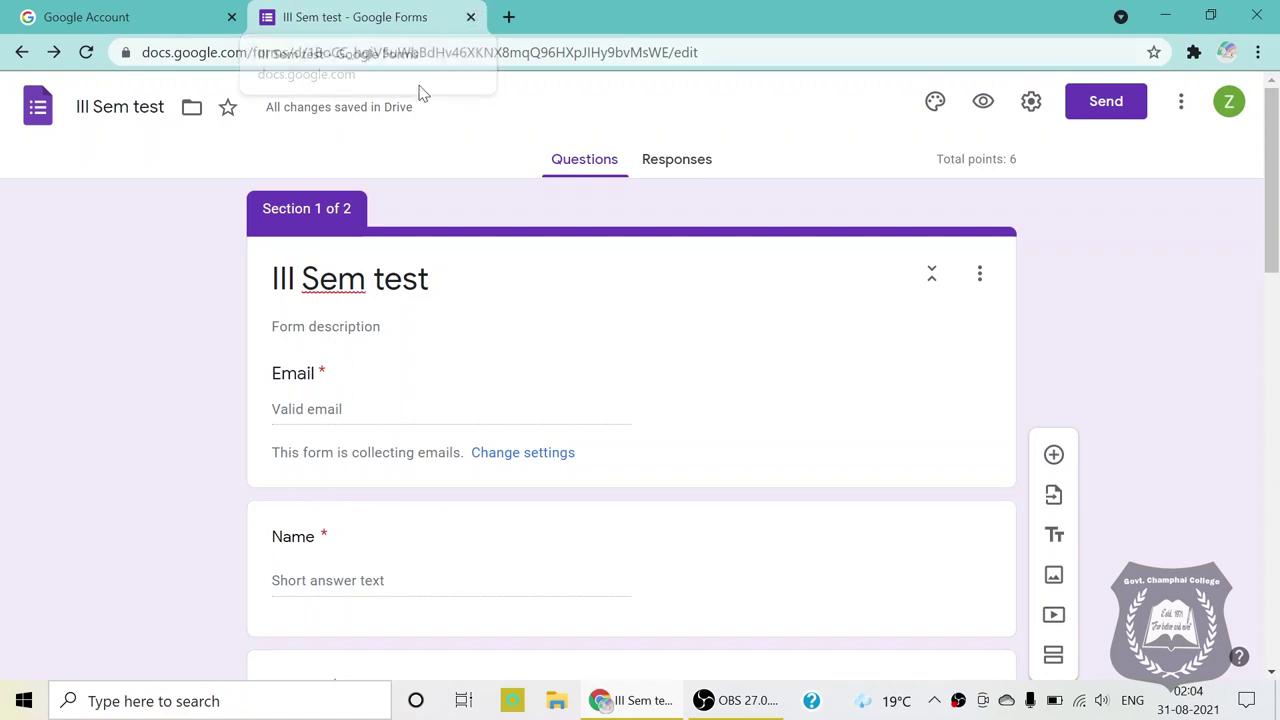
# Close the III Sem test form, go to Google Forms and open the existing ZR Tense test form
pyautogui.click(471, 19)
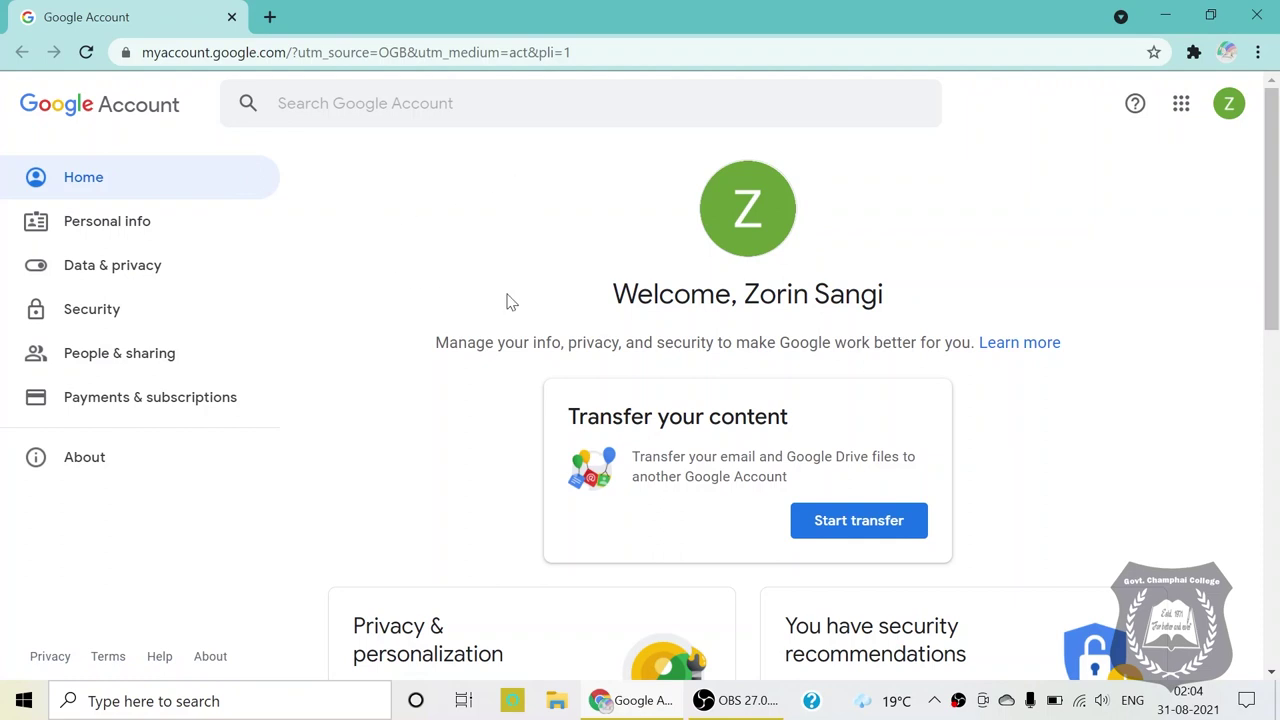
pyautogui.click(1178, 110)
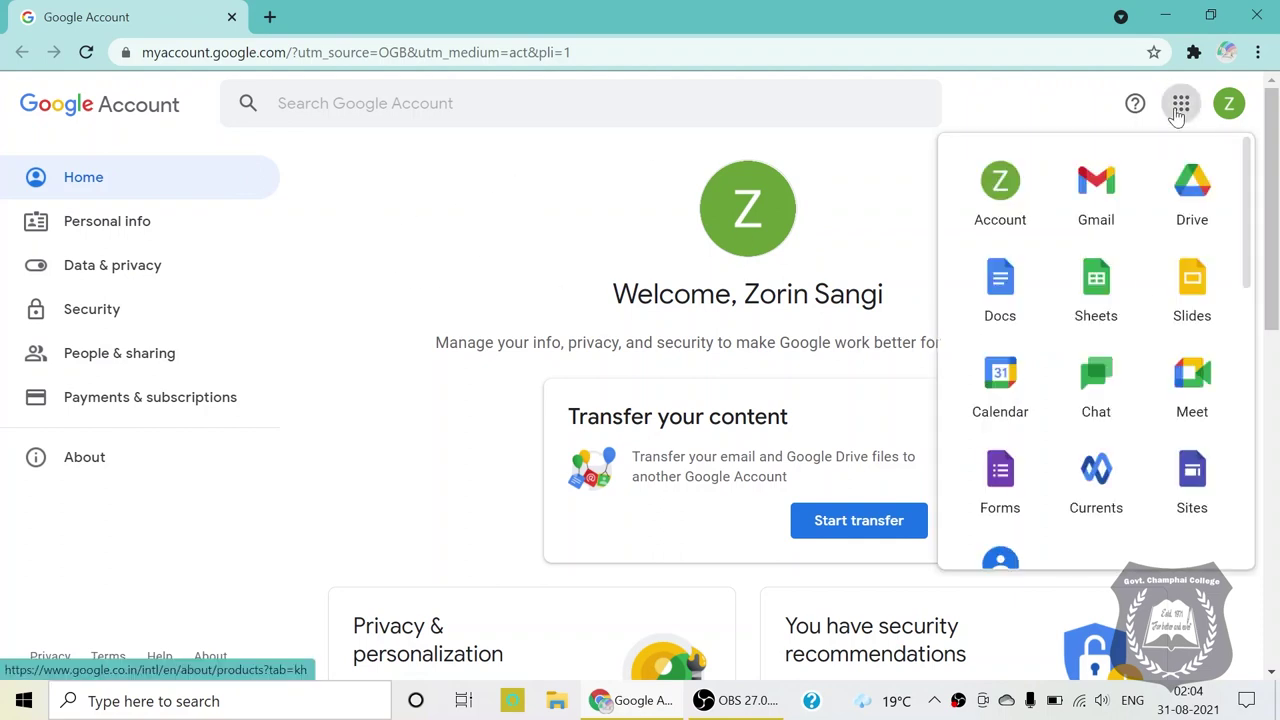
pyautogui.click(1005, 485)
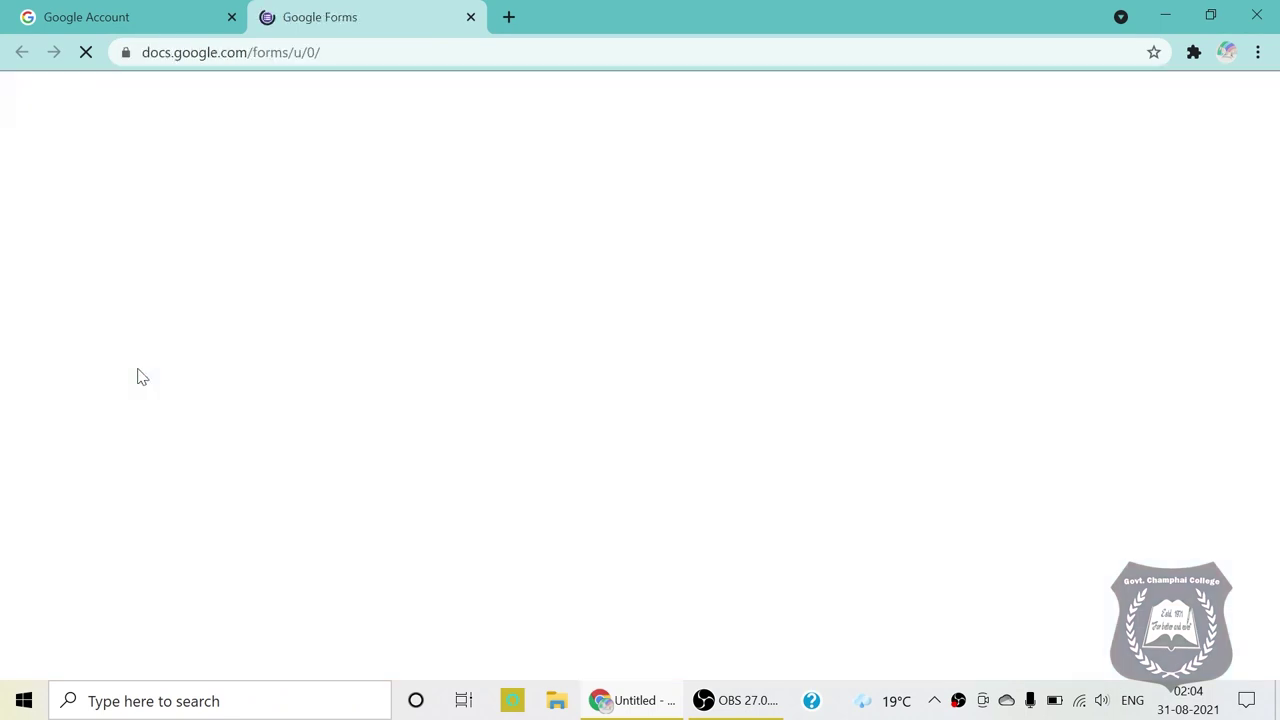
pyautogui.scroll(-2, 480, 370)
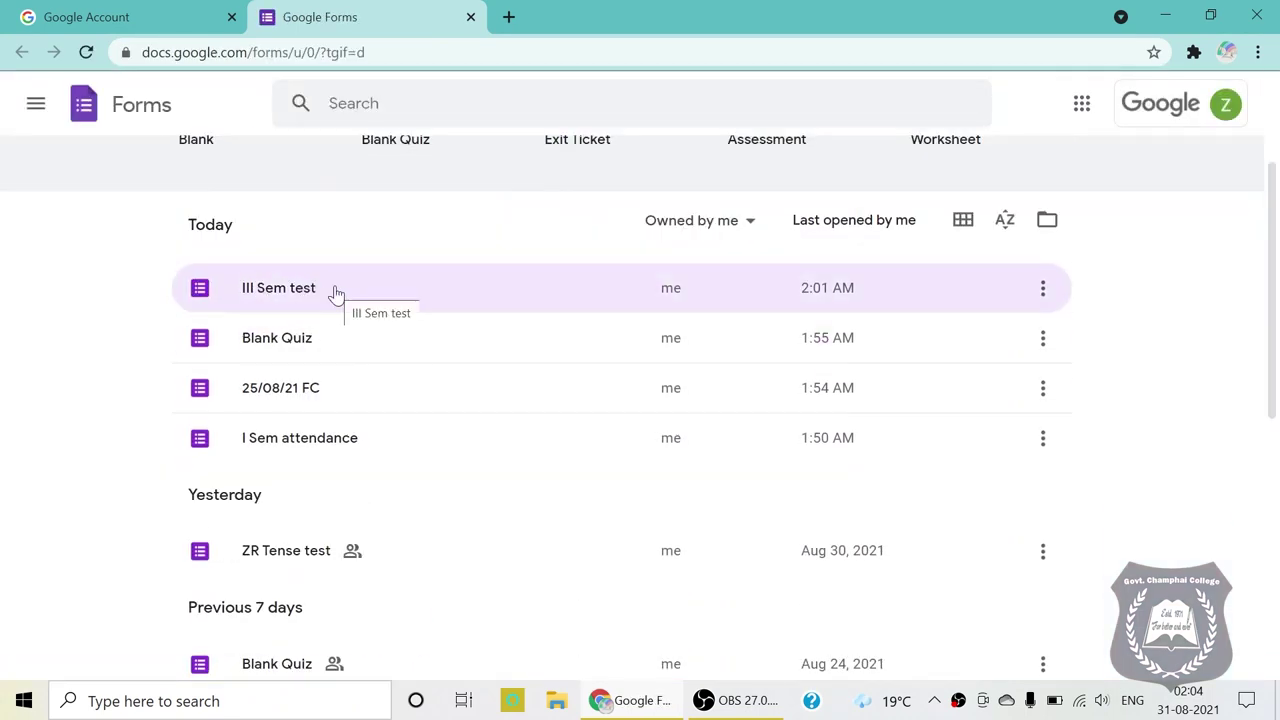
pyautogui.click(337, 292)
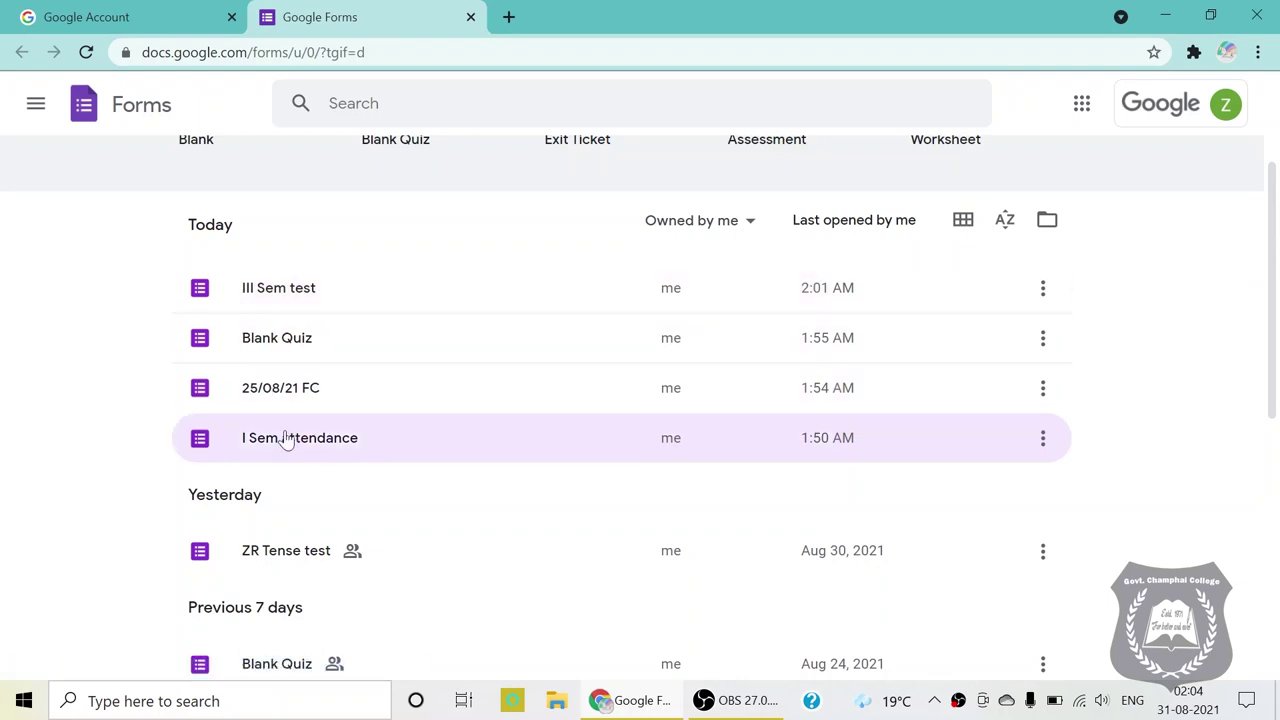
pyautogui.scroll(-1, 330, 440)
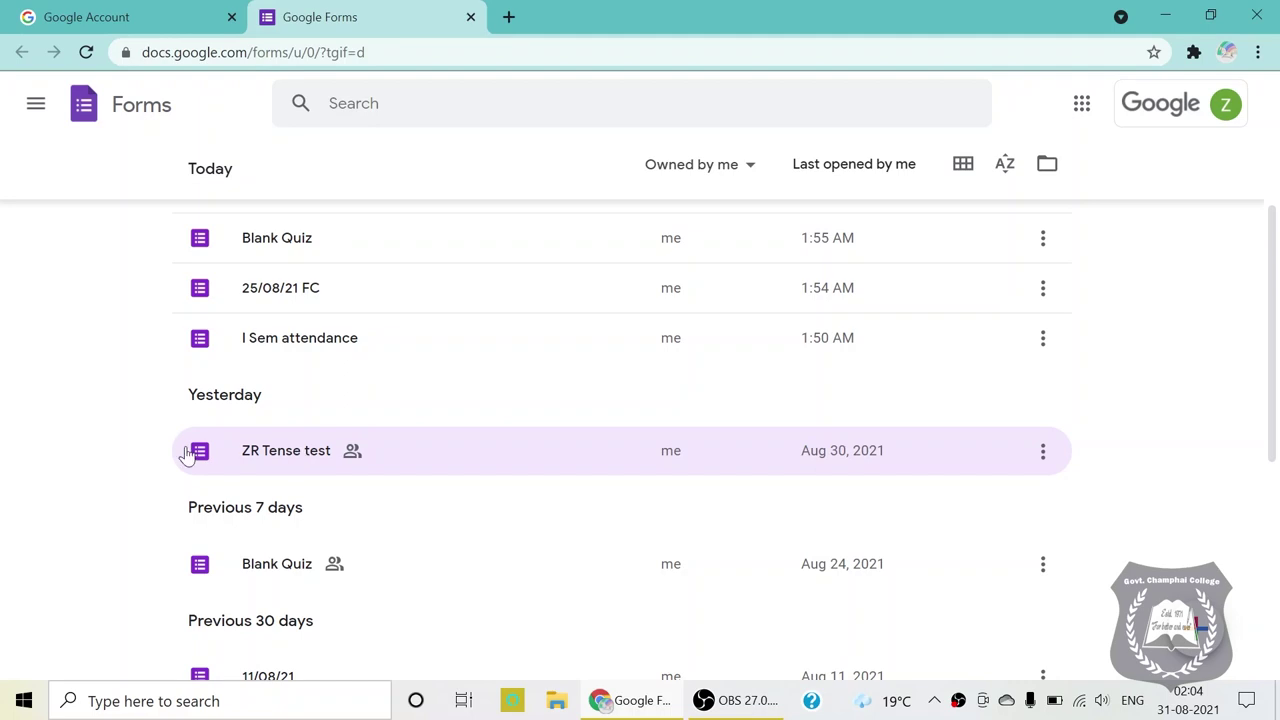
pyautogui.click(301, 455)
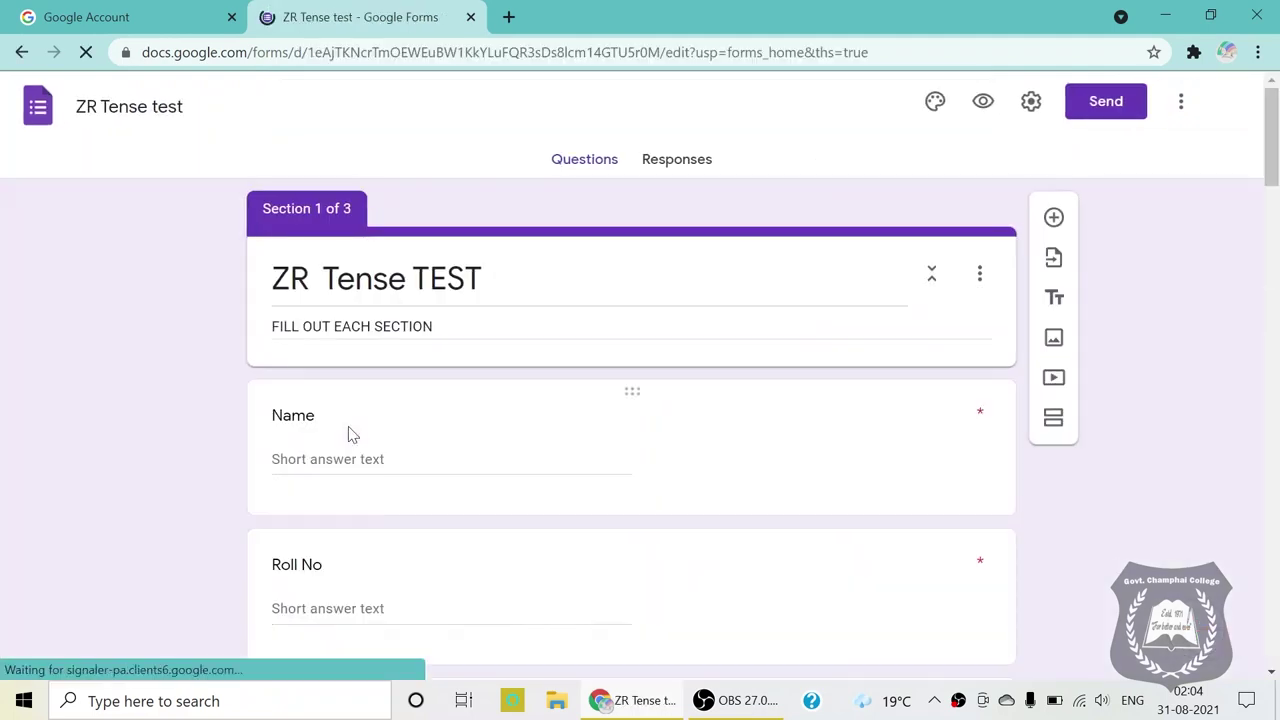
# Look through the questions in all three sections of the ZR Tense test form
pyautogui.scroll(-3, 414, 340)
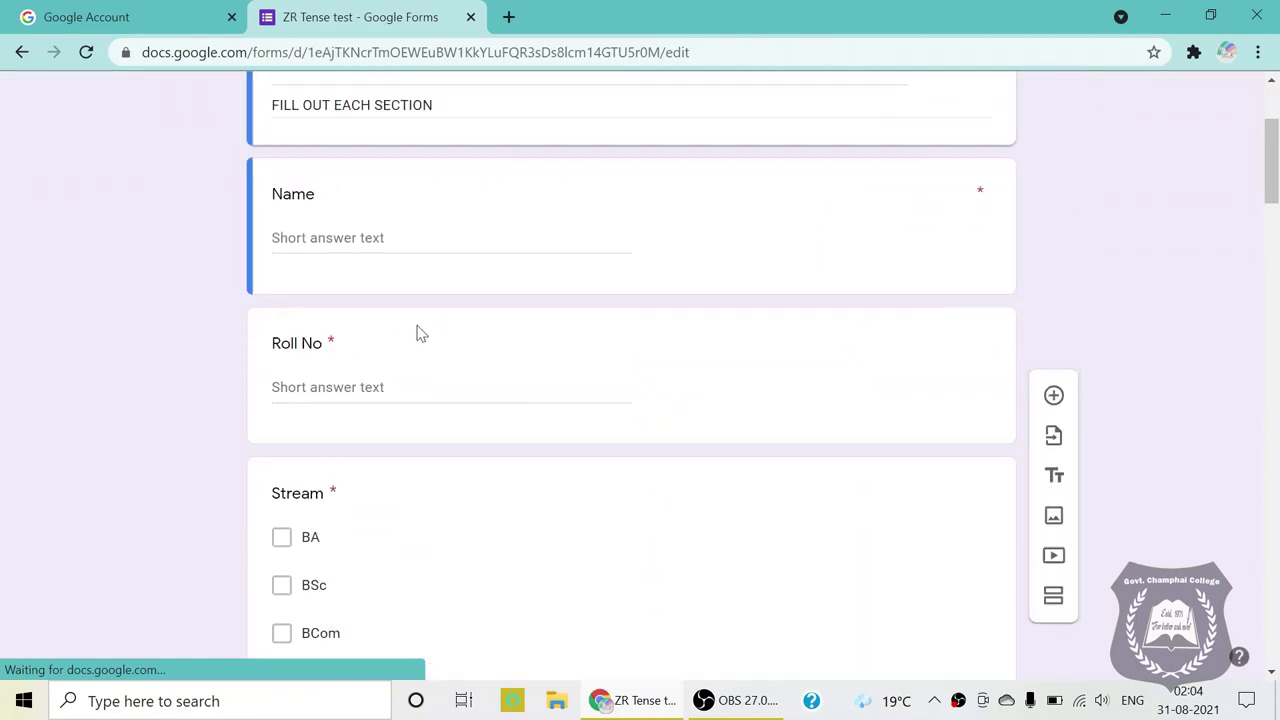
pyautogui.scroll(-4, 418, 333)
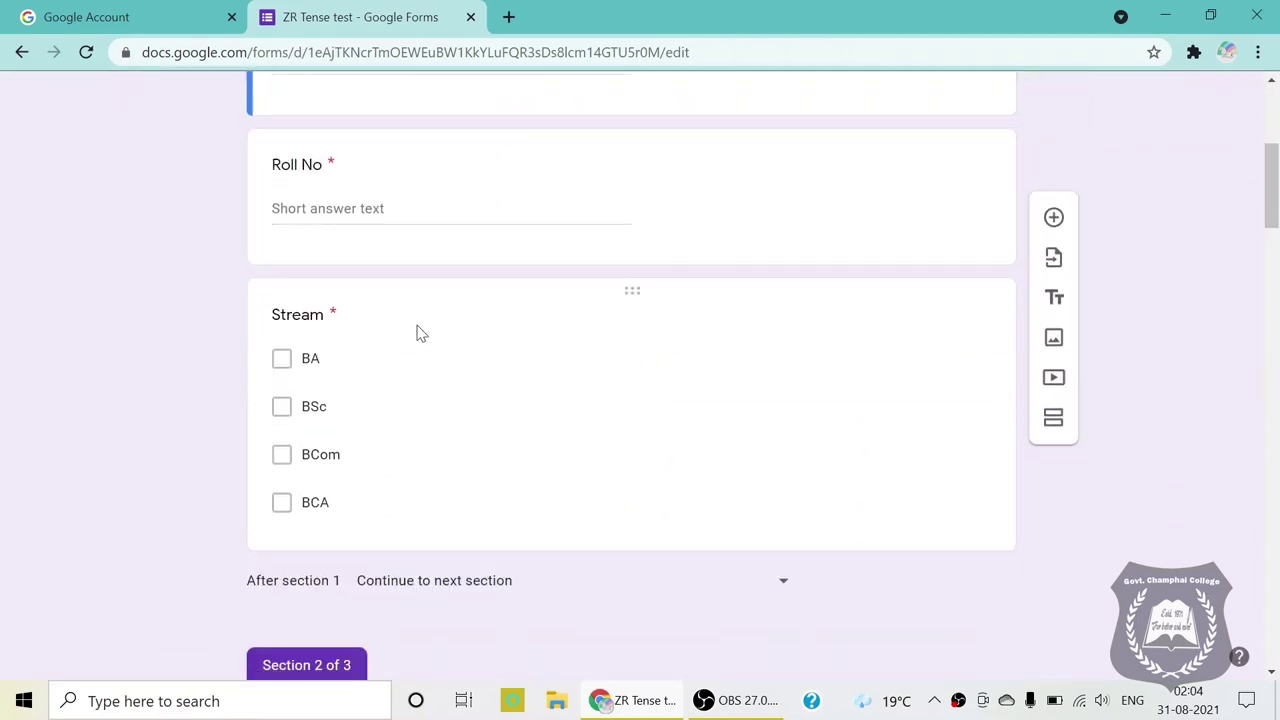
pyautogui.scroll(-10, 418, 333)
pyautogui.scroll(-14, 418, 333)
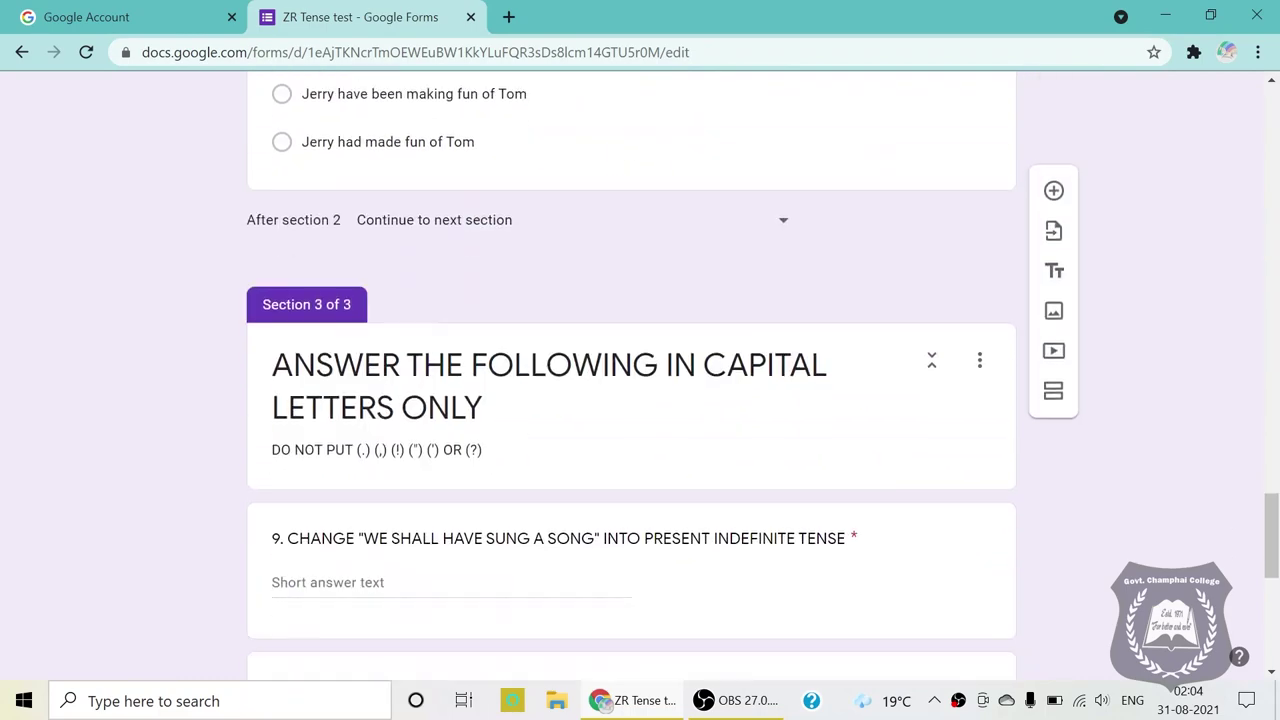
pyautogui.scroll(-6, 420, 333)
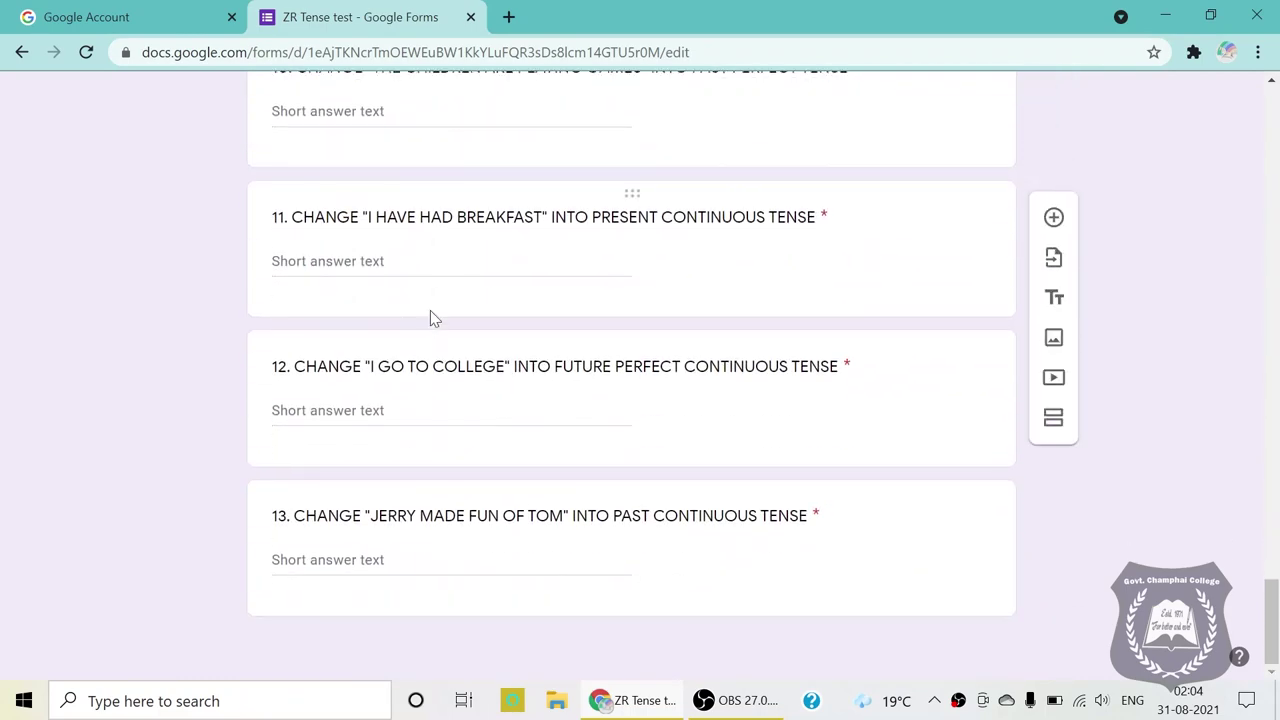
pyautogui.scroll(20, 430, 312)
pyautogui.scroll(8, 426, 308)
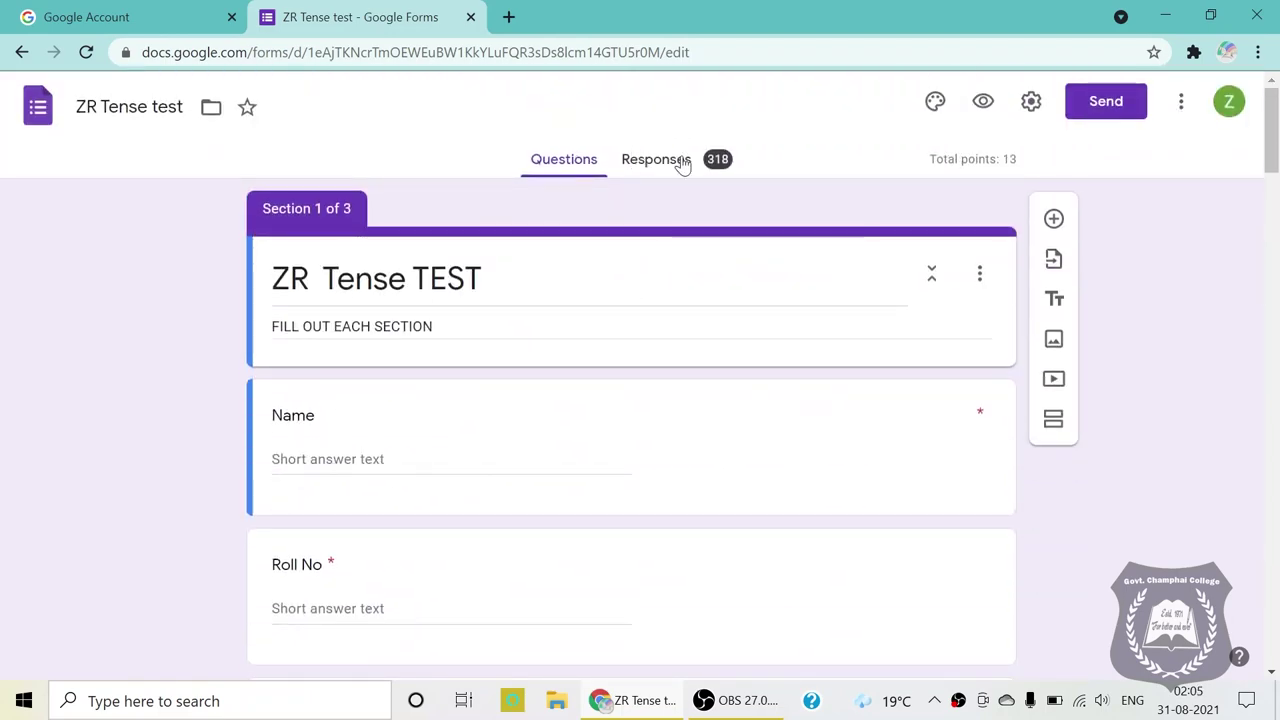
# Review the form's response summary, including the score insights, frequently missed questions and list of respondent names
pyautogui.click(679, 161)
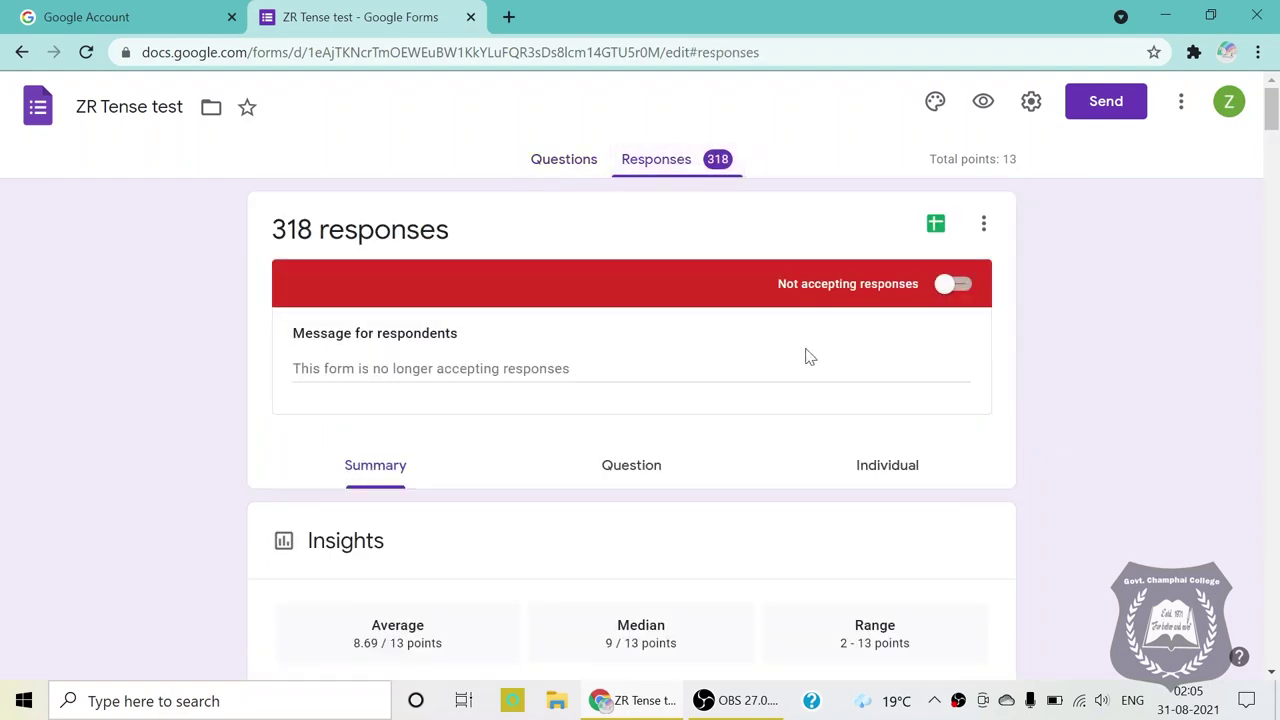
pyautogui.scroll(-6, 808, 356)
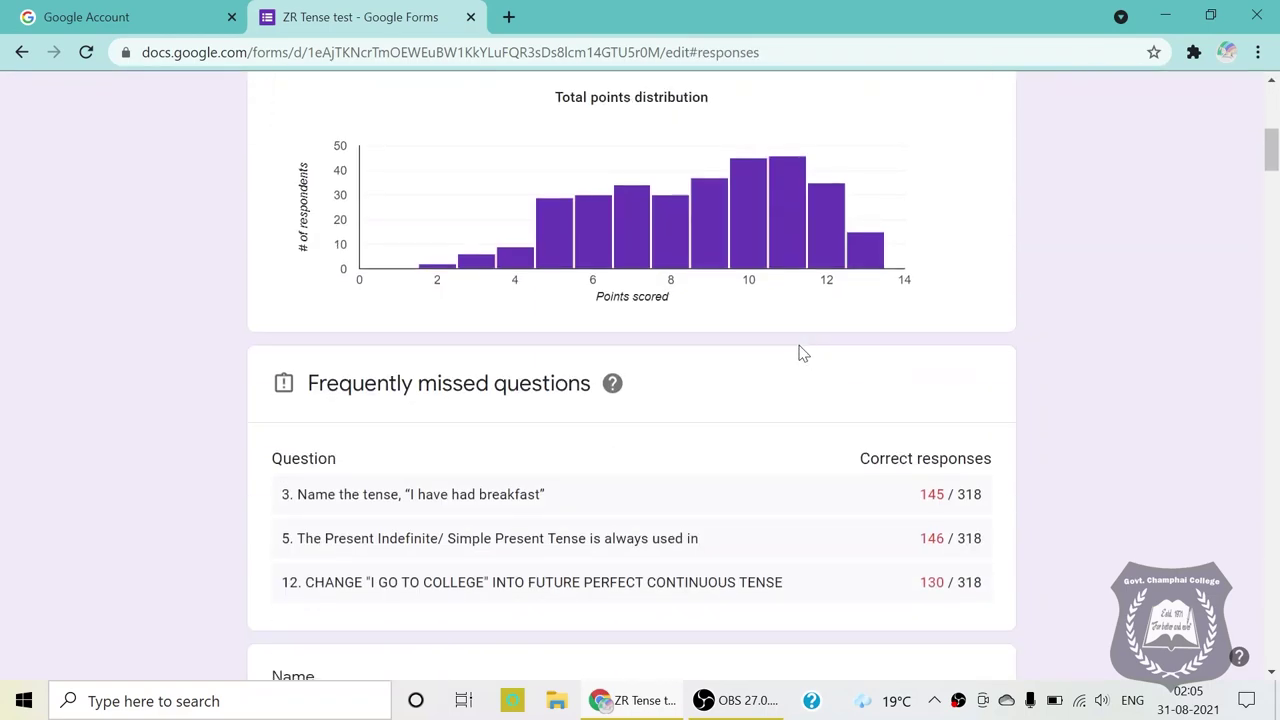
pyautogui.scroll(-5, 805, 352)
pyautogui.scroll(-10, 797, 354)
pyautogui.scroll(-15, 502, 378)
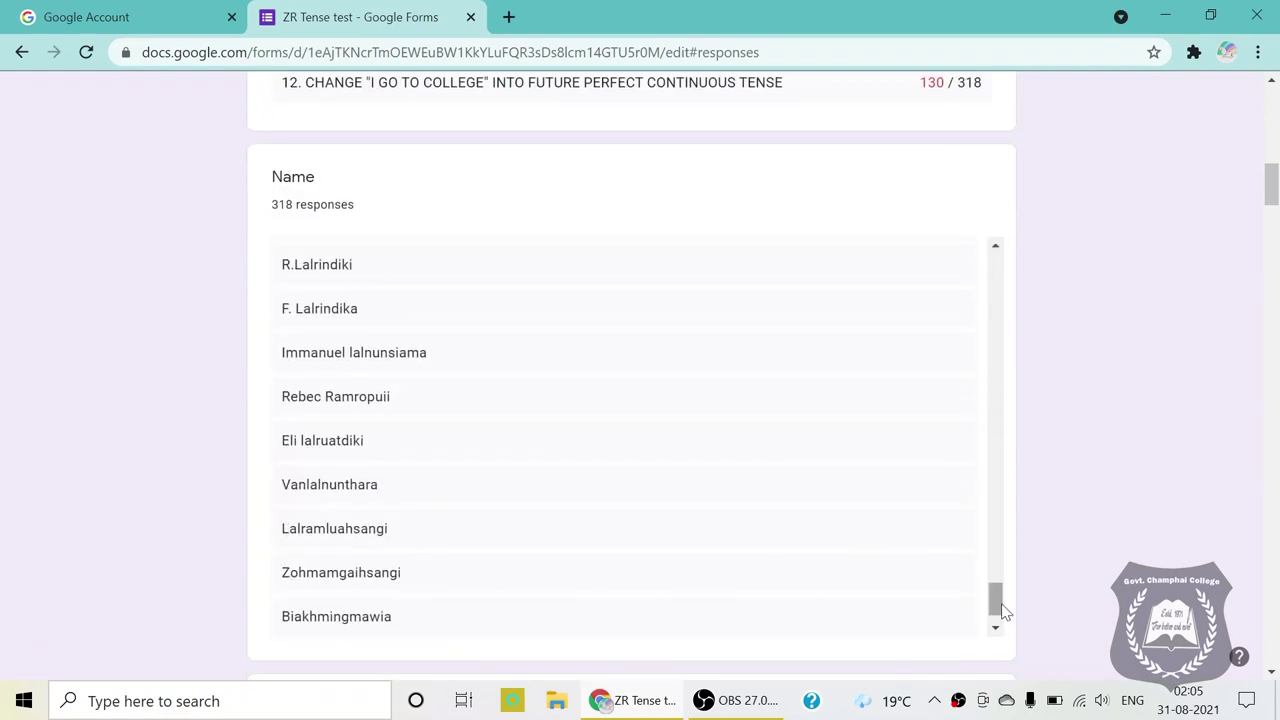
pyautogui.moveTo(1003, 612); pyautogui.dragTo(1031, 363)
pyautogui.scroll(20, 506, 349)
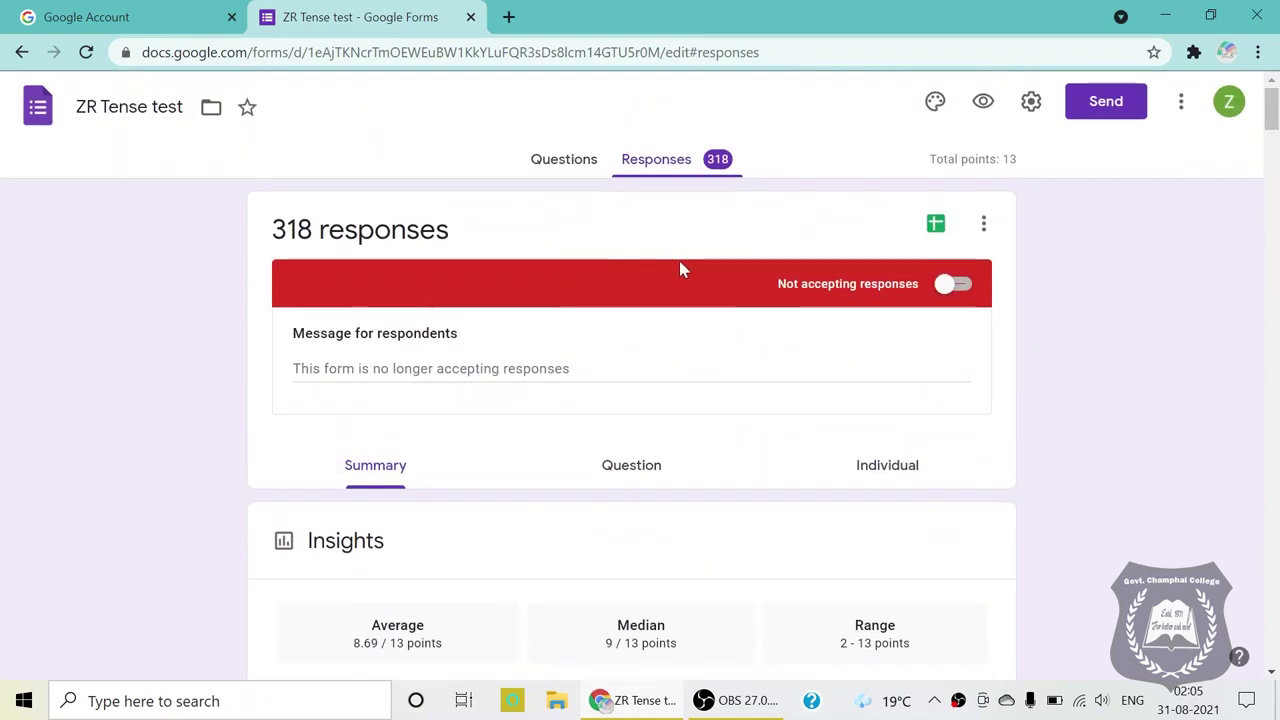
# Switch the form to accepting responses and back to not accepting responses
pyautogui.click(951, 288)
pyautogui.click(978, 288)
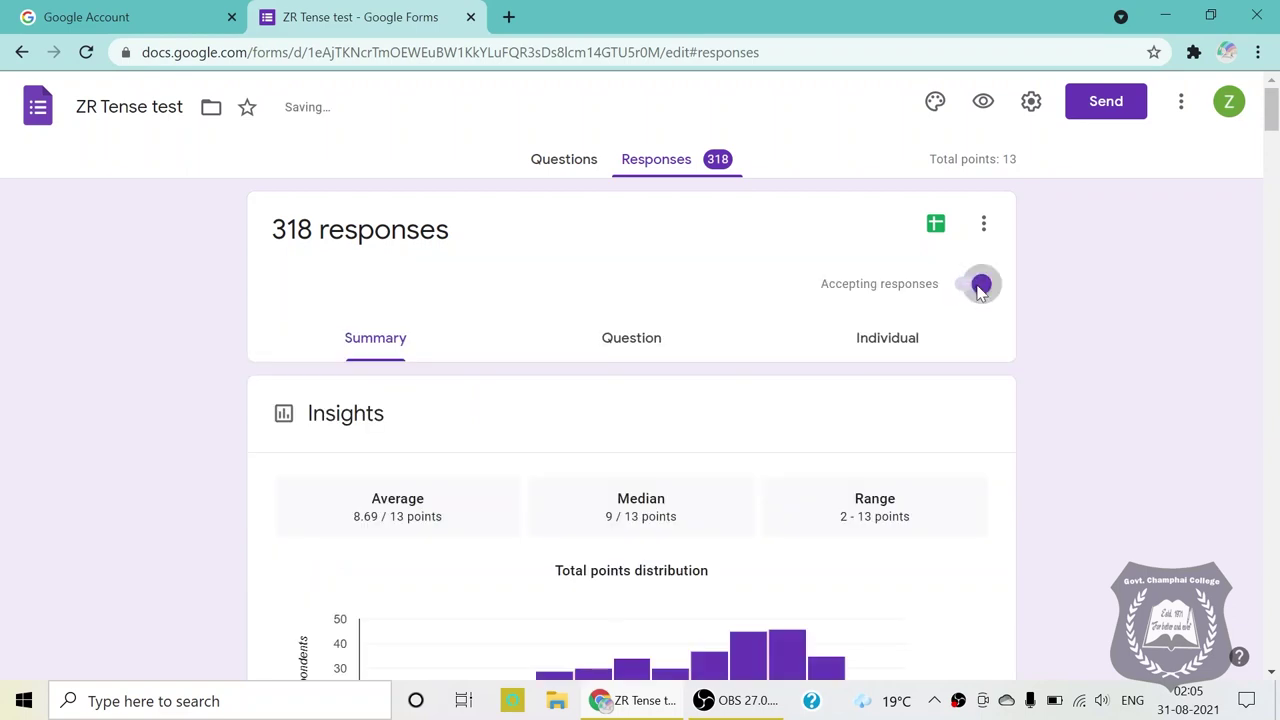
pyautogui.click(945, 289)
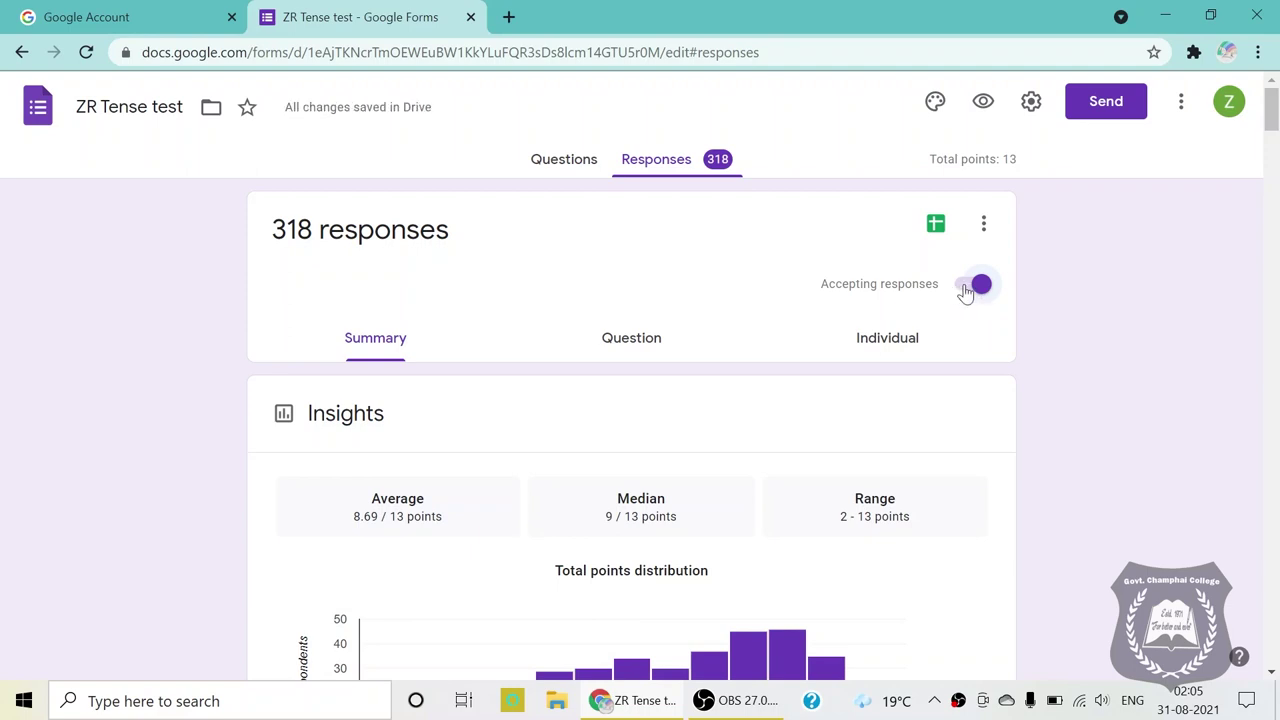
pyautogui.click(981, 286)
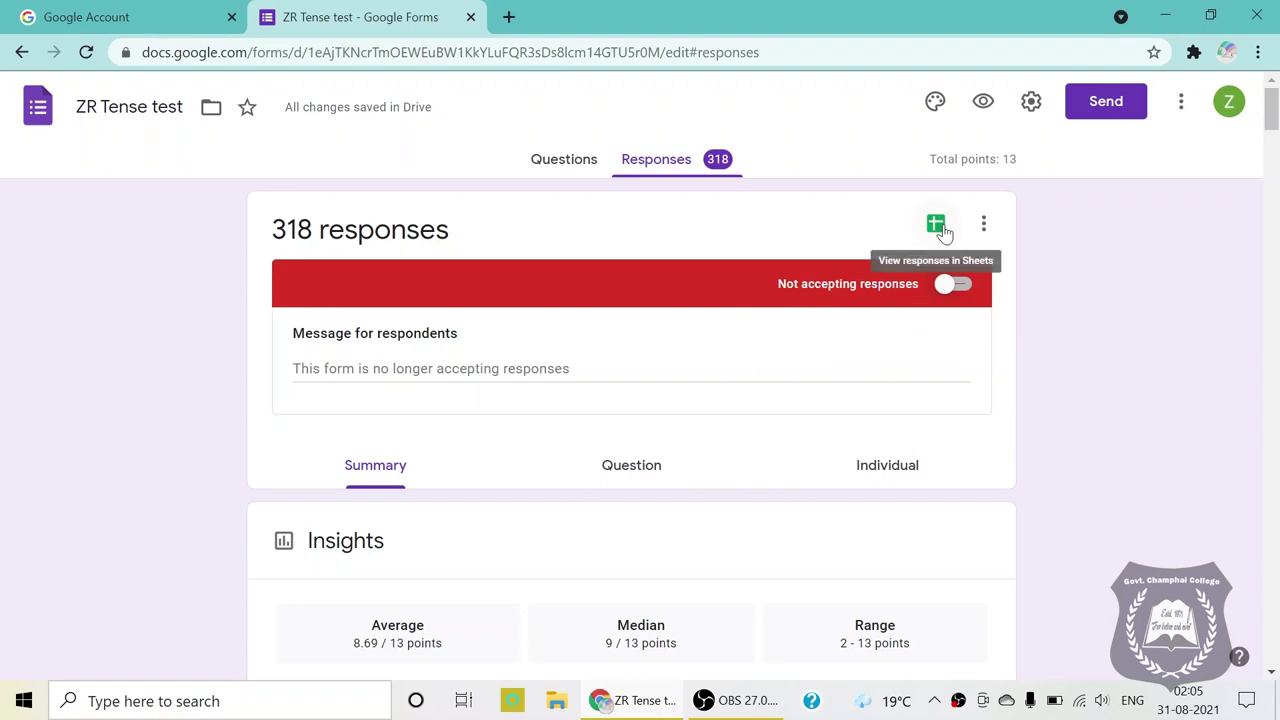
# View the form's responses in the linked spreadsheet, examine the score and answer columns, and close the spreadsheet and form
pyautogui.scroll(-5, 520, 480)
pyautogui.scroll(5, 790, 490)
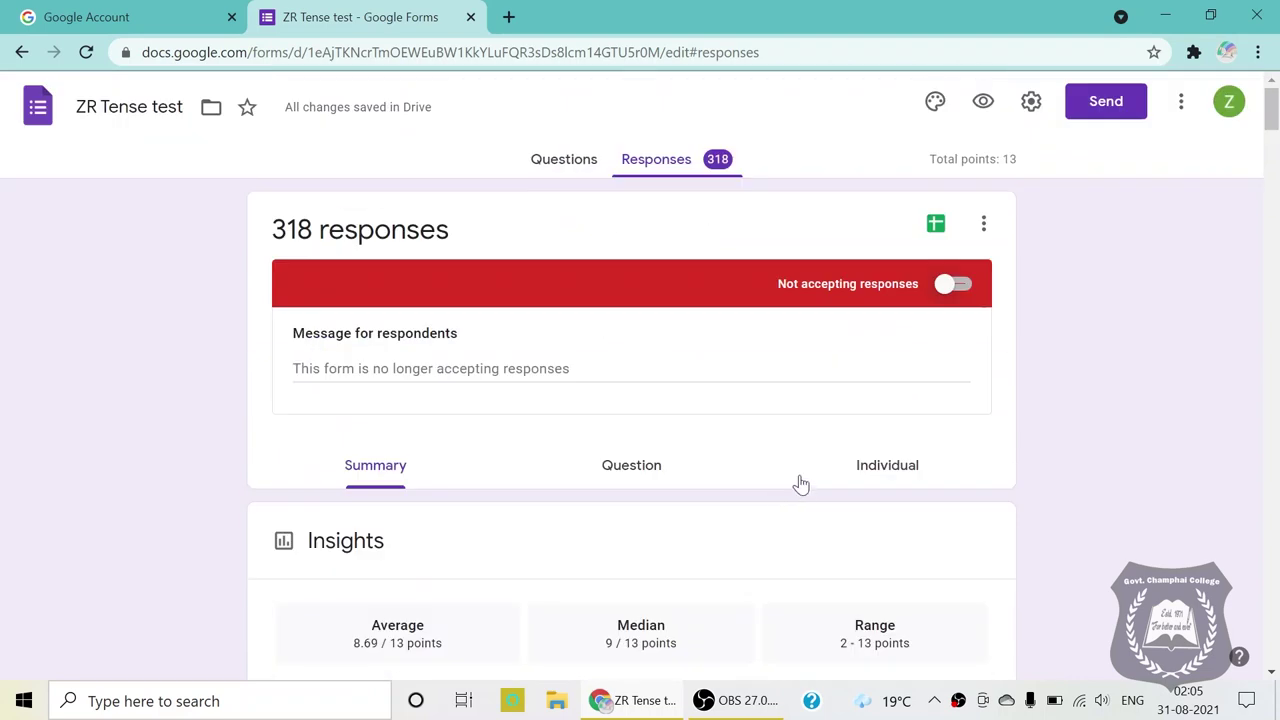
pyautogui.click(936, 228)
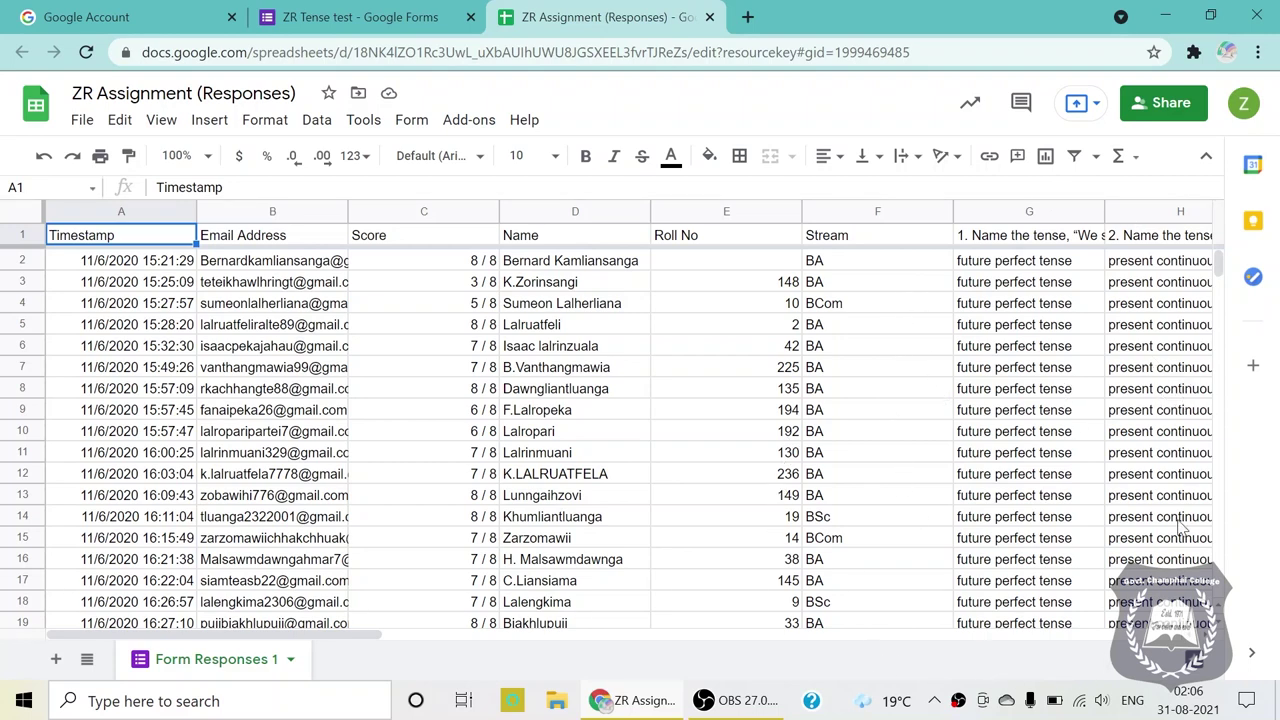
pyautogui.hscroll(3, 1066, 532)
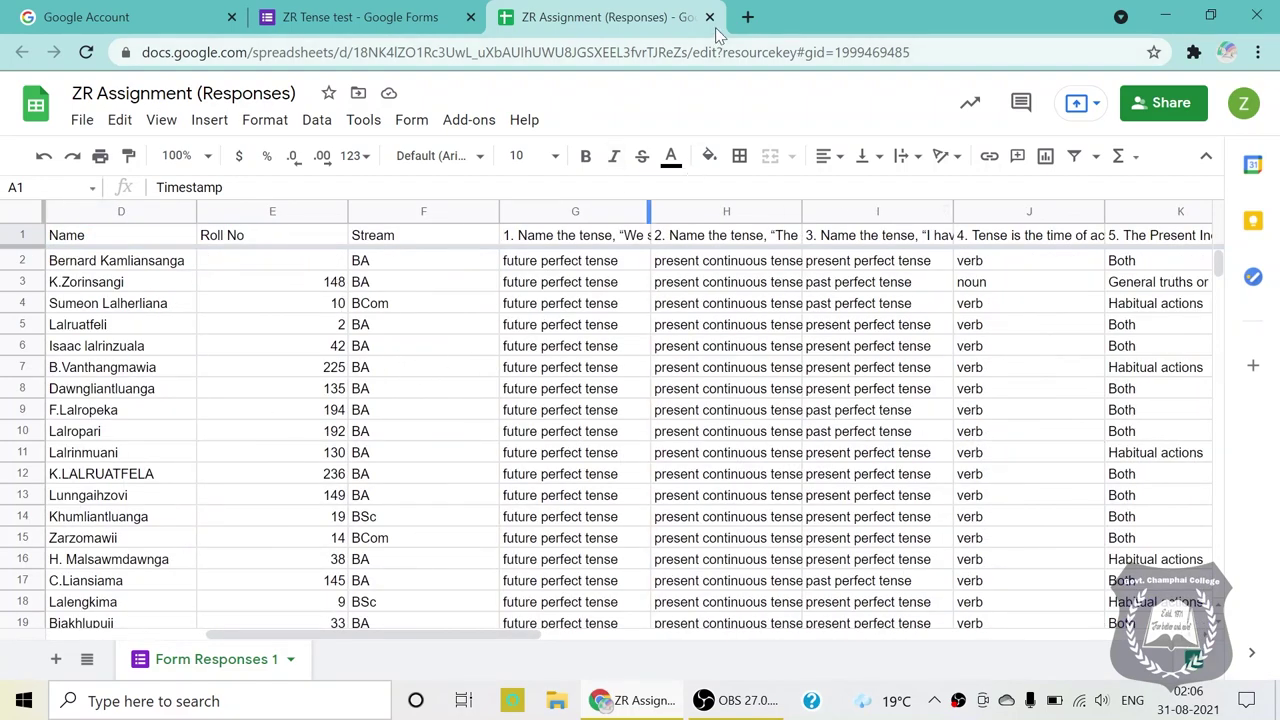
pyautogui.click(441, 17)
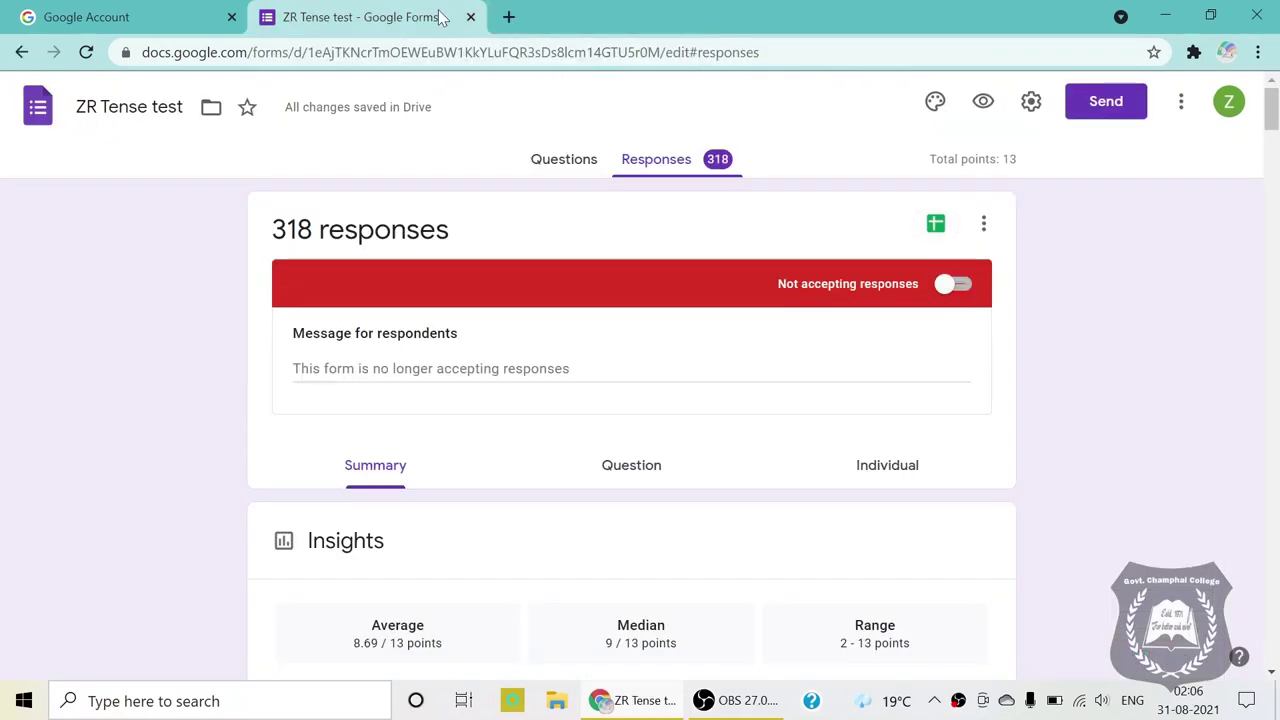
pyautogui.click(470, 17)
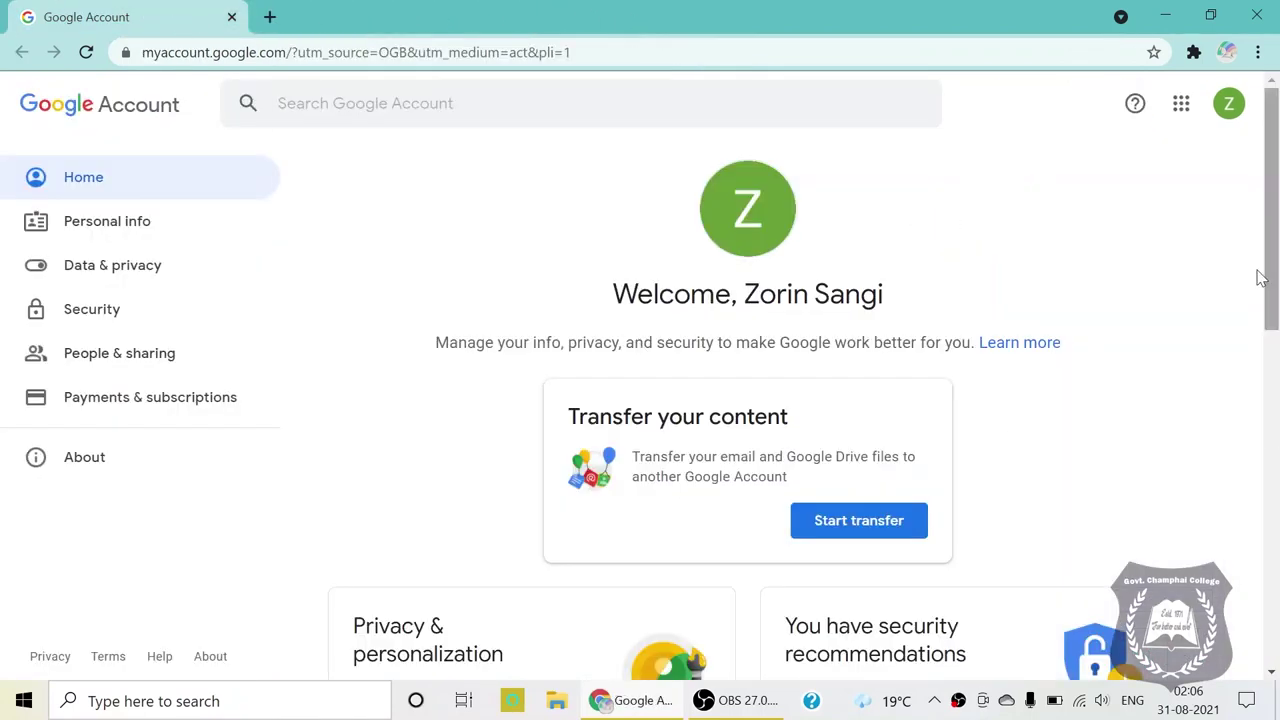
# Go to Google Sheets, check the list of recent response spreadsheets and close it
pyautogui.click(1181, 104)
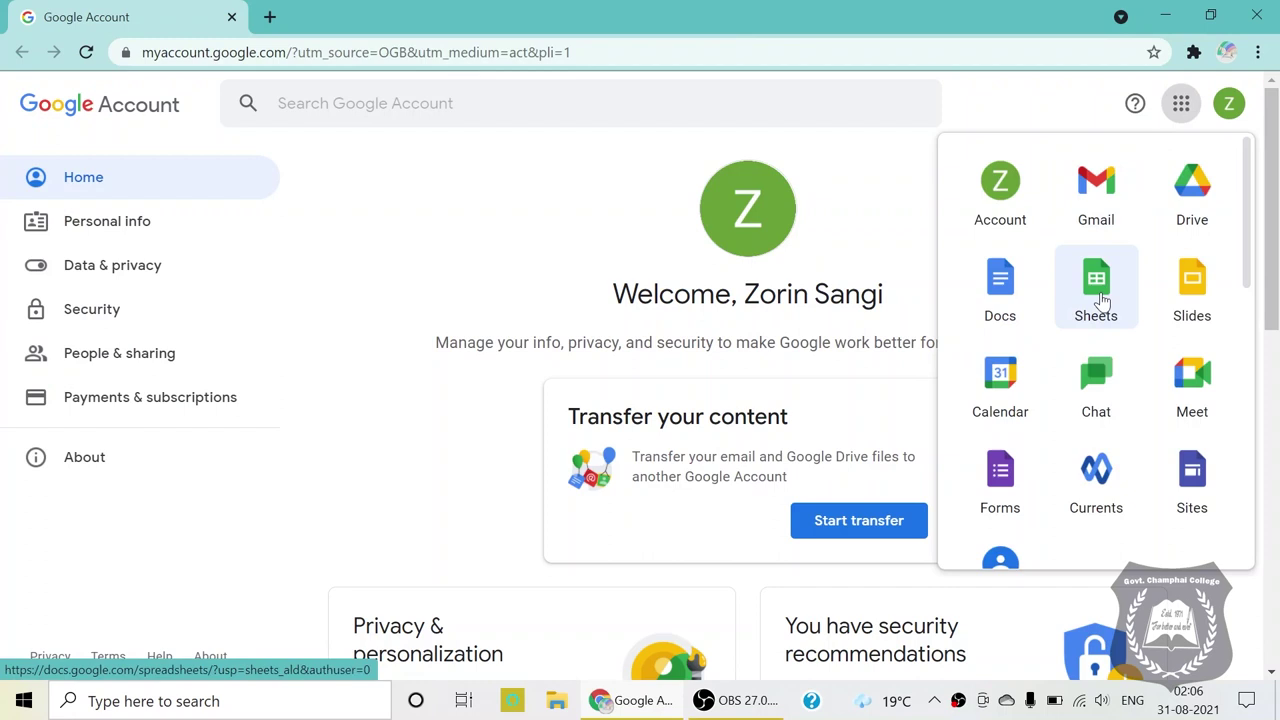
pyautogui.click(1103, 300)
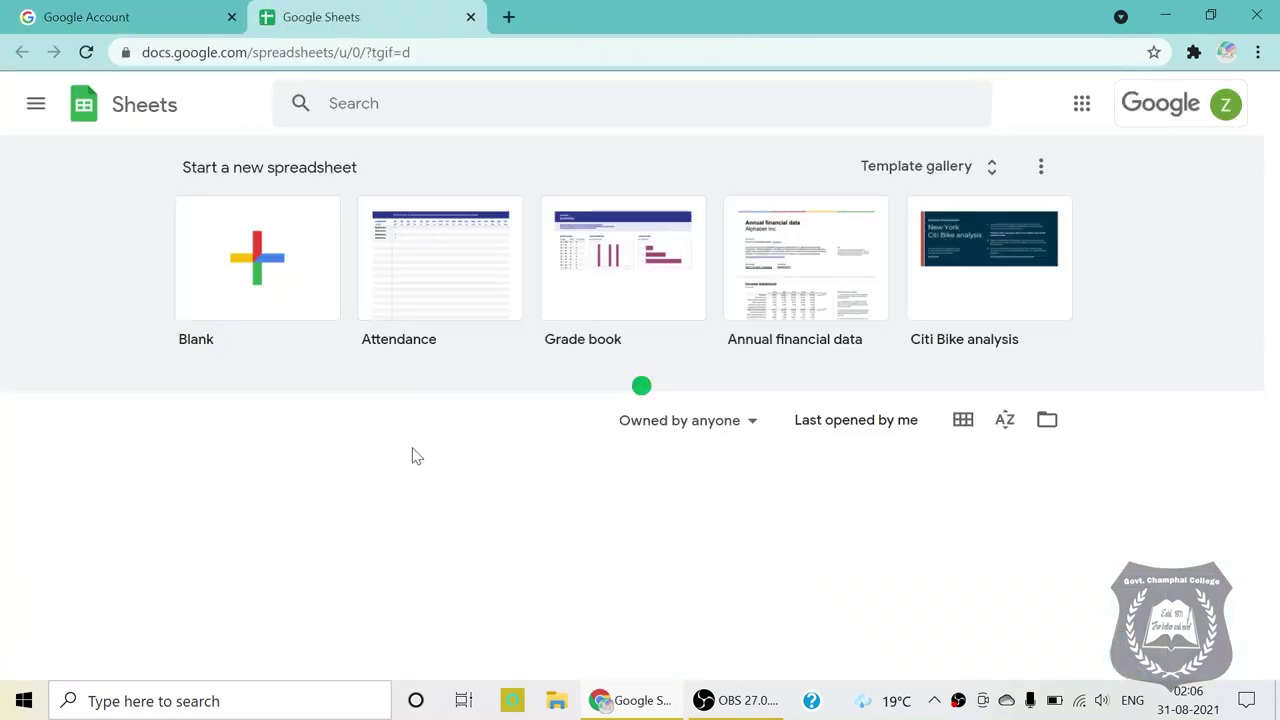
pyautogui.scroll(-3, 306, 437)
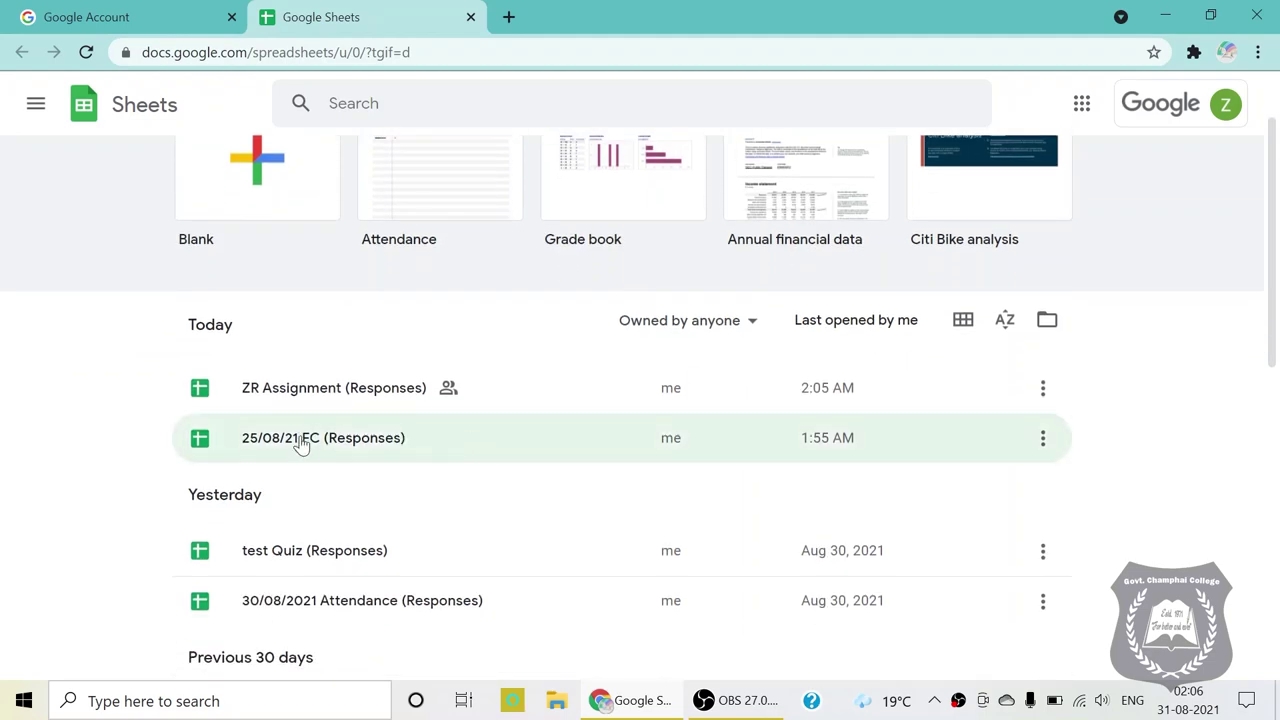
pyautogui.scroll(3, 423, 457)
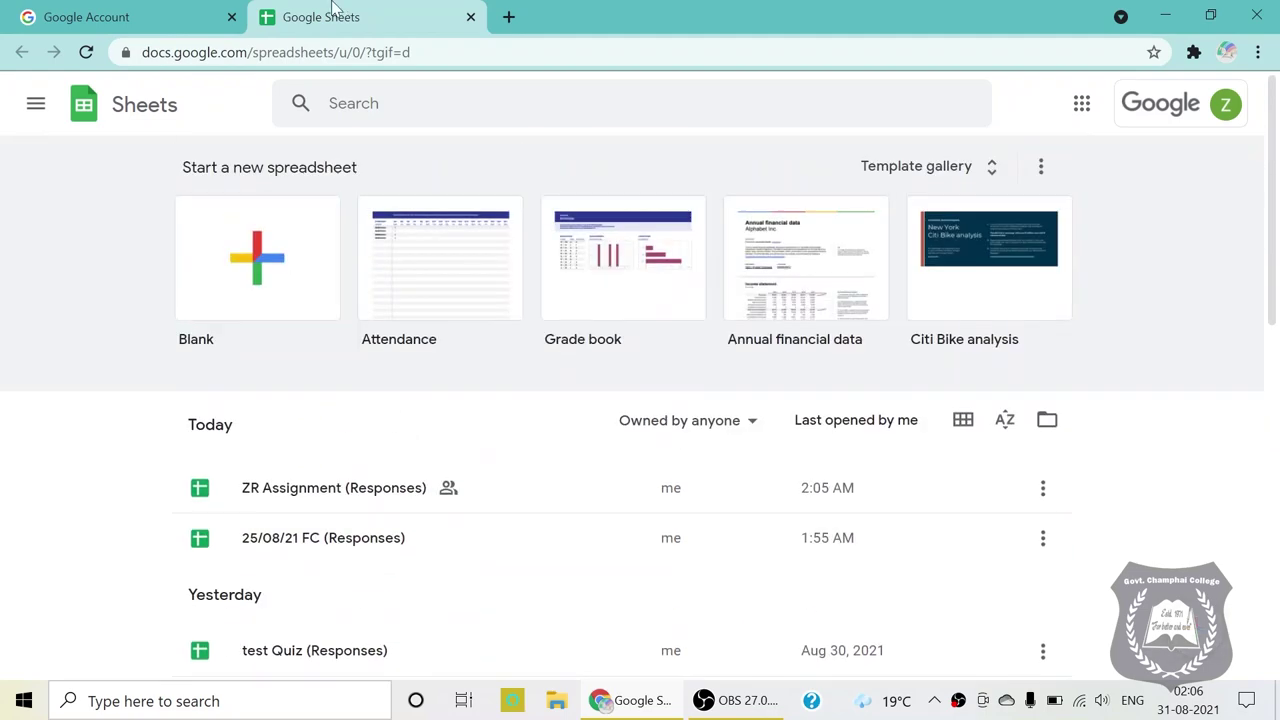
pyautogui.click(471, 17)
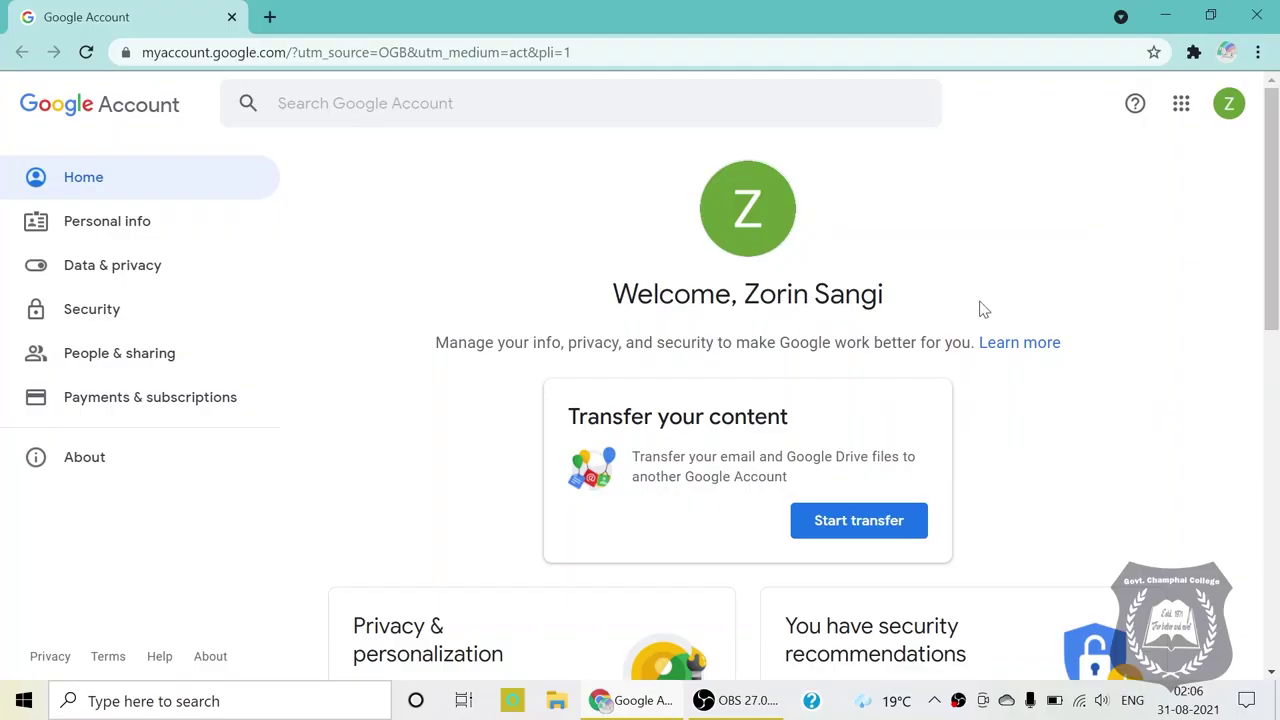
pyautogui.scroll(-3, 1049, 300)
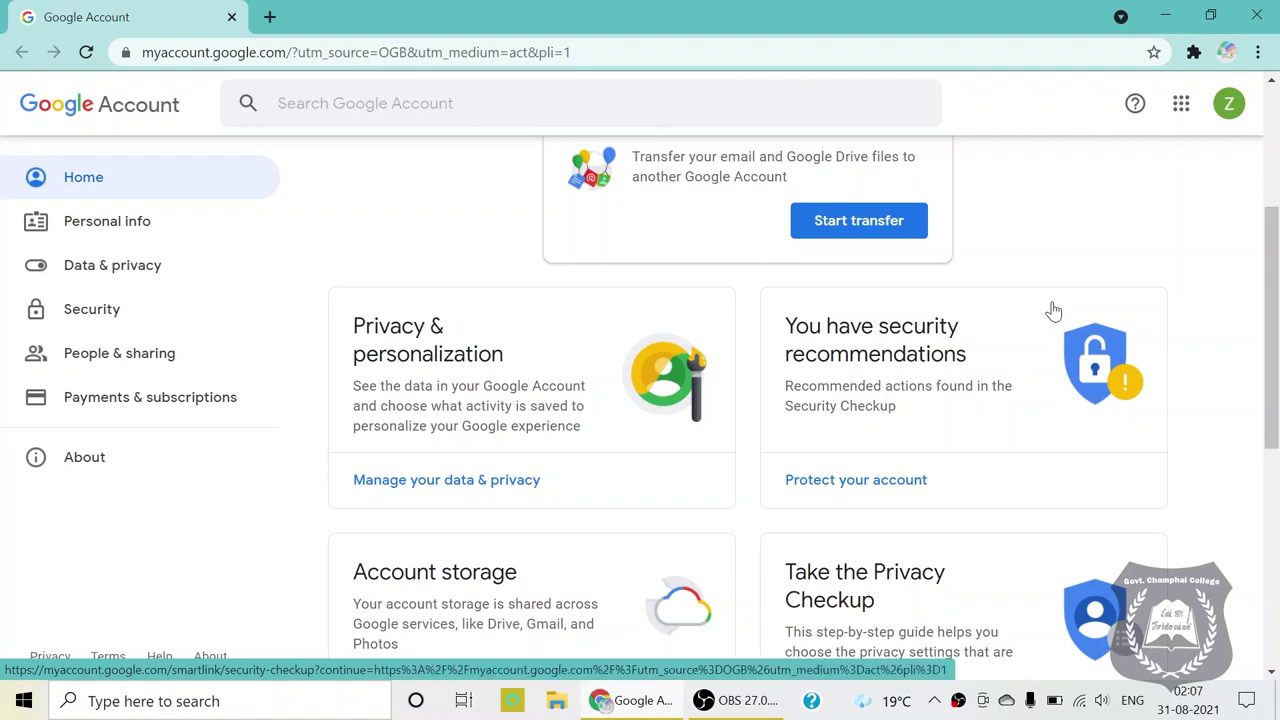
# Go to Google Classroom from the Google Account page and look over the list of classes
pyautogui.scroll(3, 1148, 300)
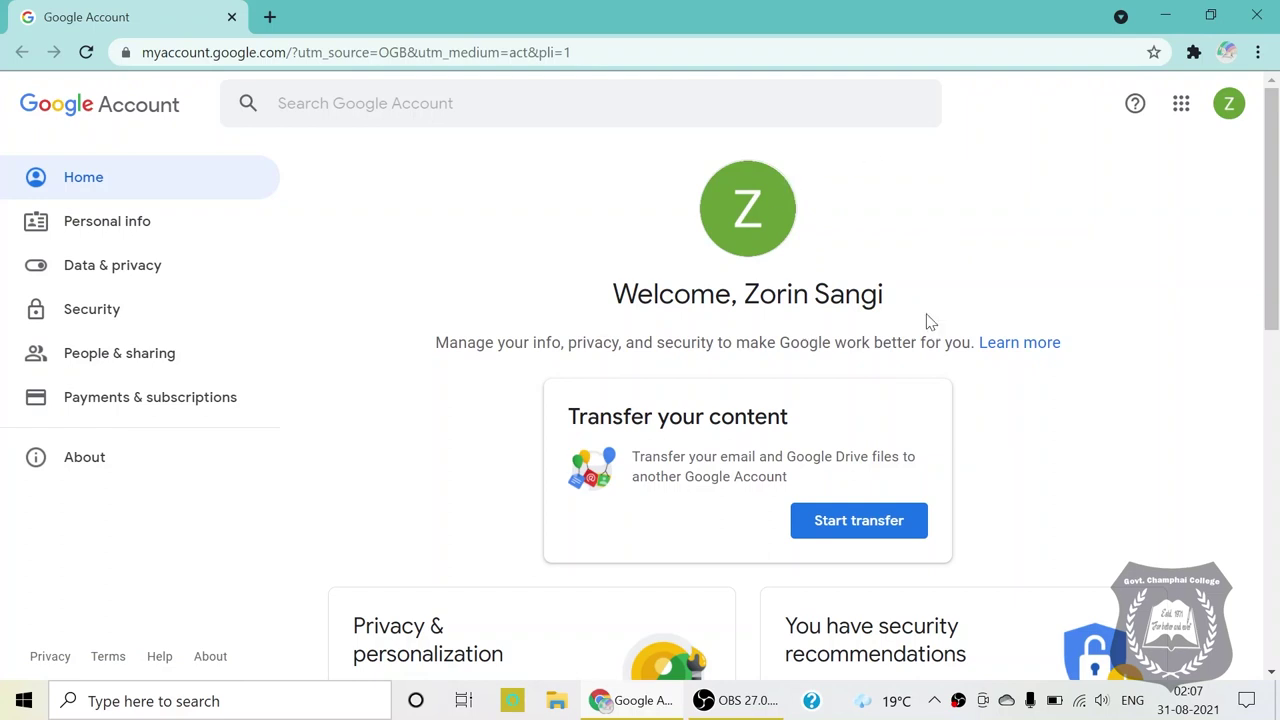
pyautogui.click(1182, 108)
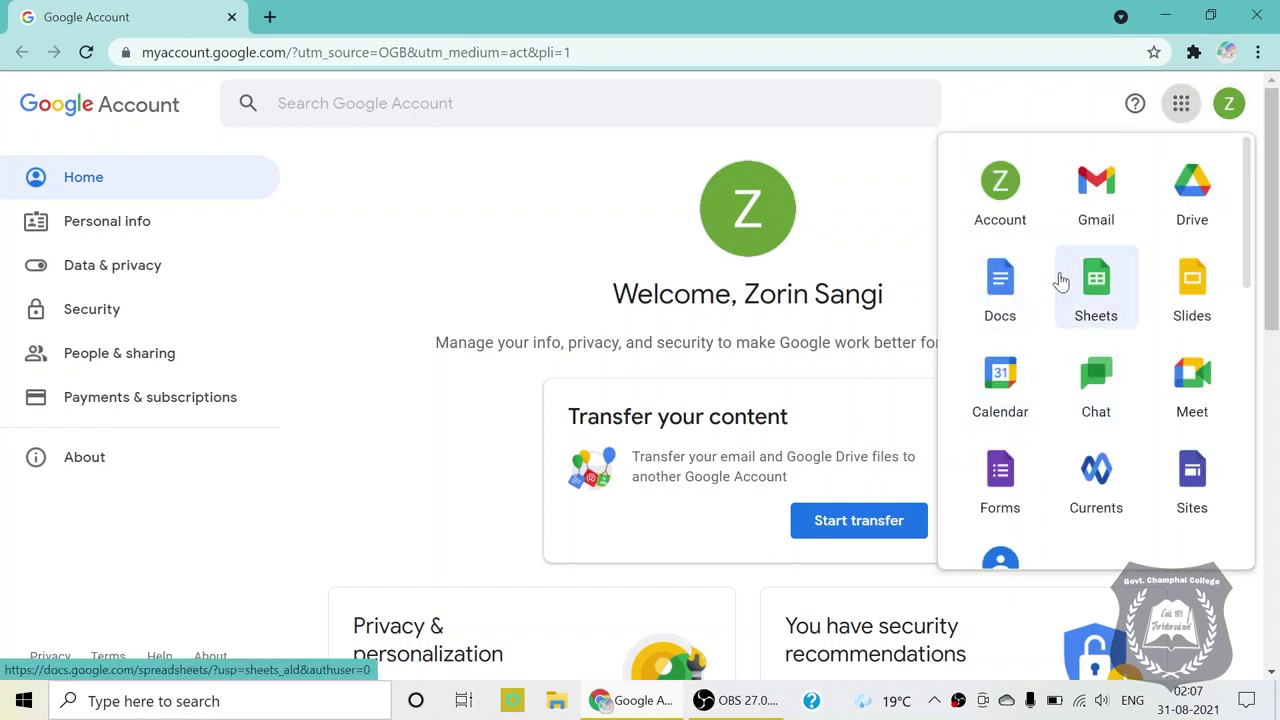
pyautogui.scroll(-10, 1060, 285)
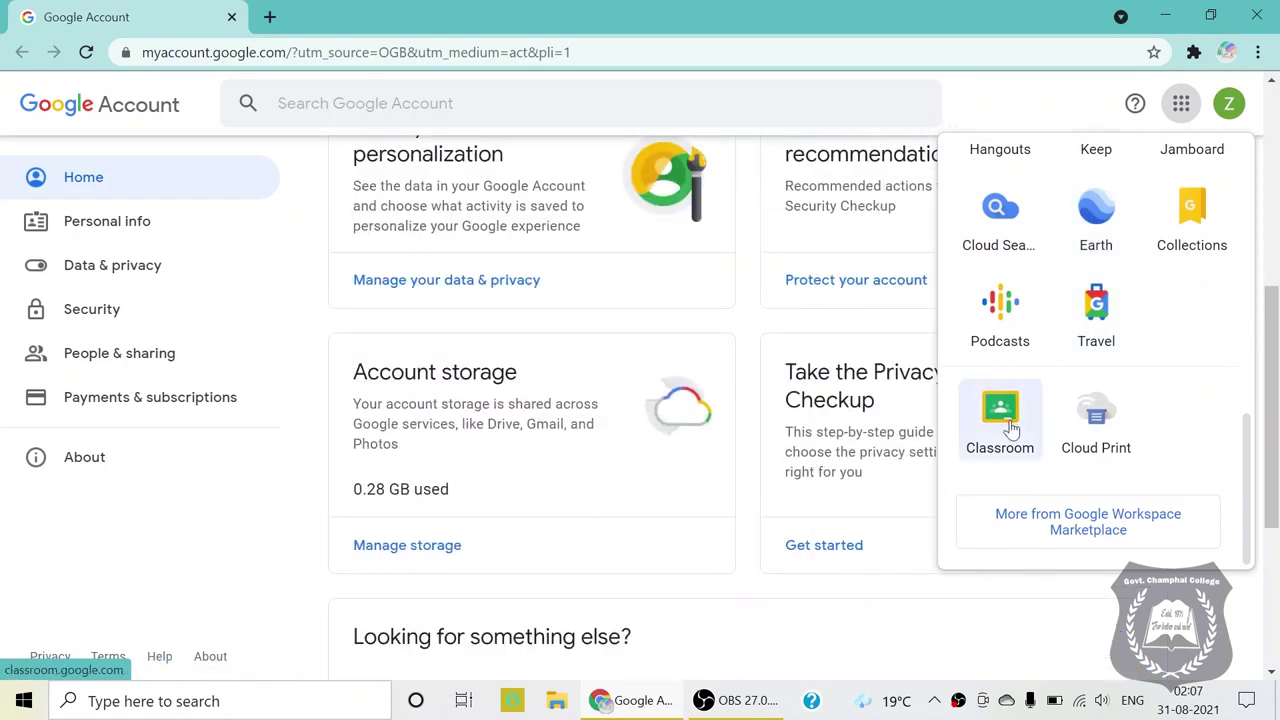
pyautogui.click(1000, 420)
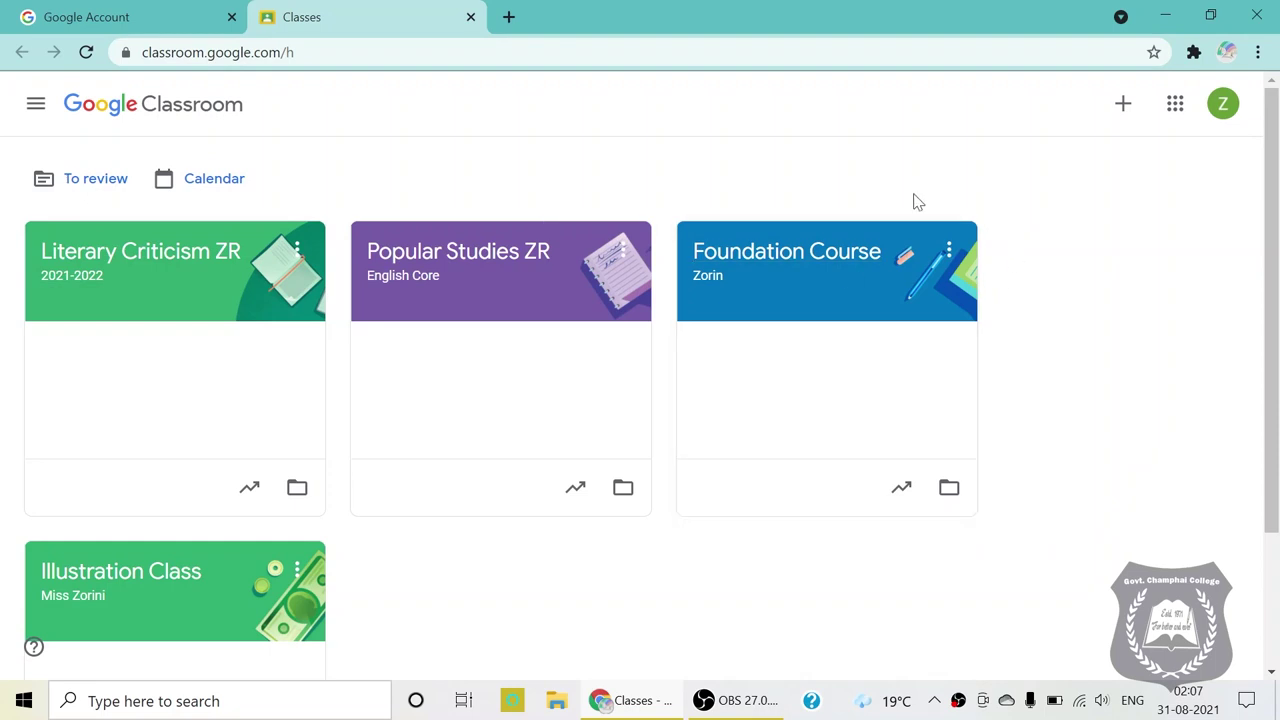
pyautogui.scroll(-2, 282, 450)
pyautogui.scroll(2, 515, 420)
pyautogui.scroll(-1, 532, 500)
pyautogui.scroll(1, 537, 498)
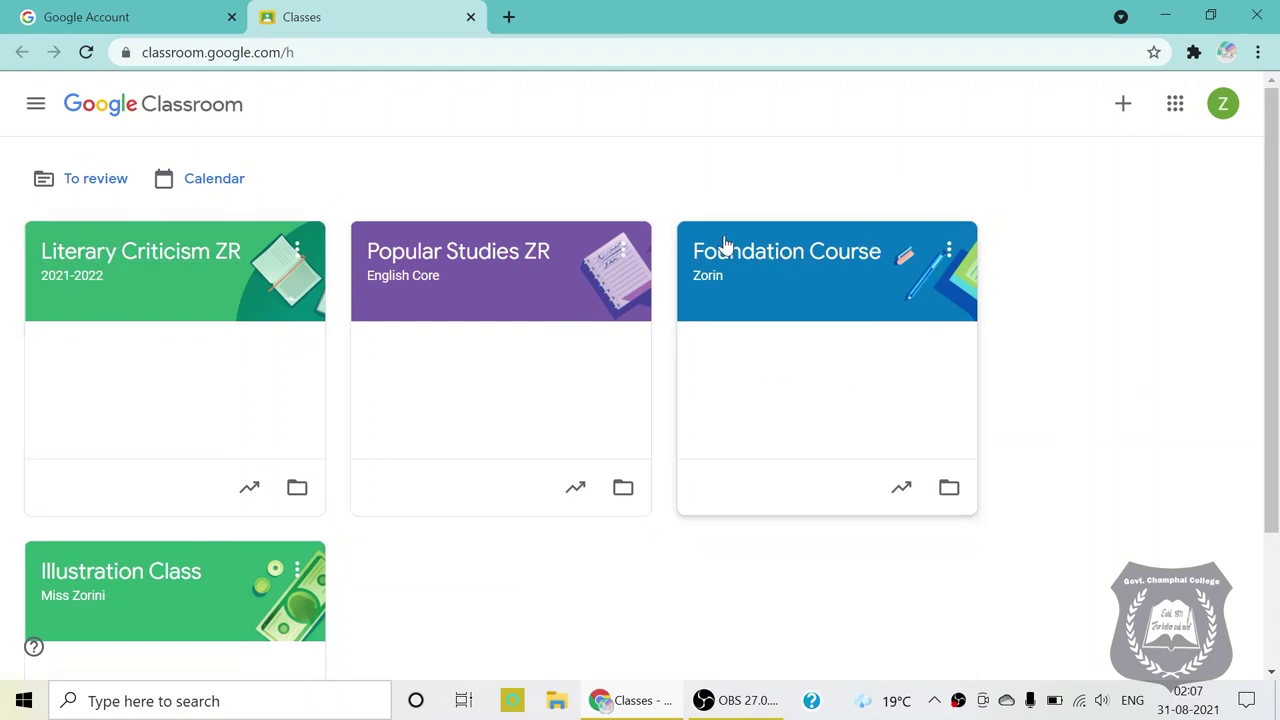
# Fill in a new class named "6 sem" with the subject "economics", leave section and room empty, and cancel its creation
pyautogui.click(1119, 106)
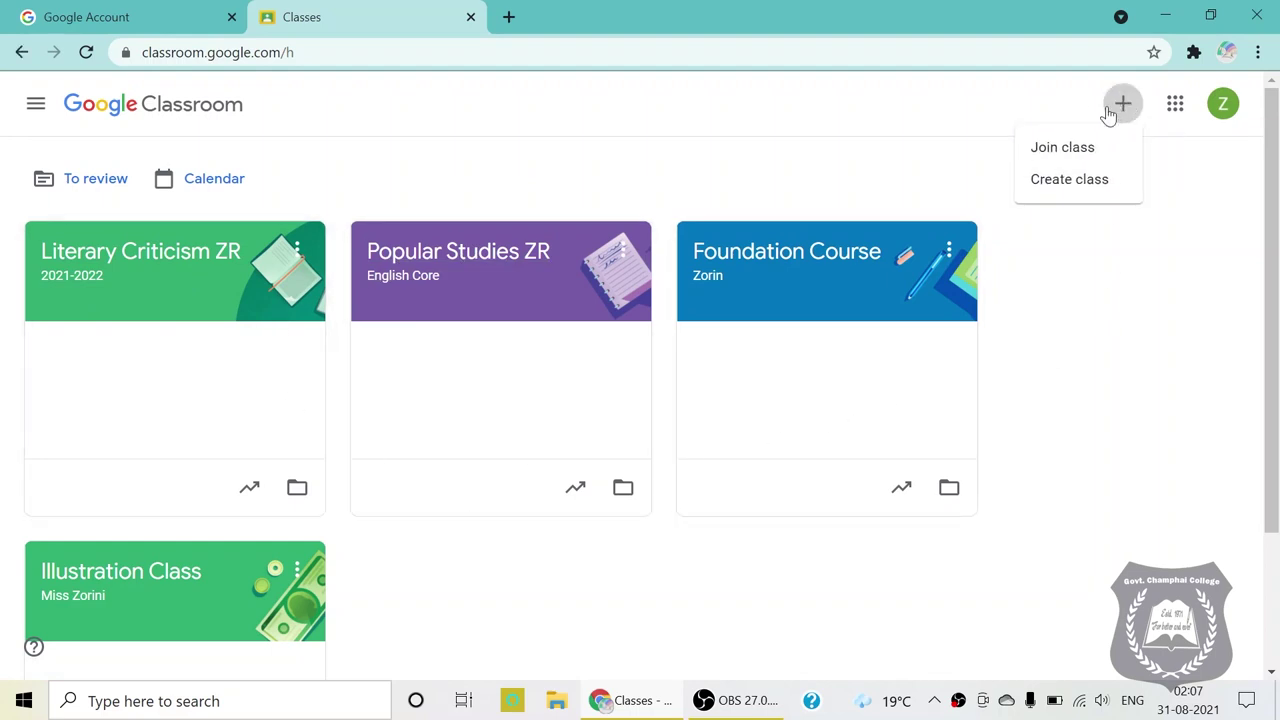
pyautogui.click(1069, 181)
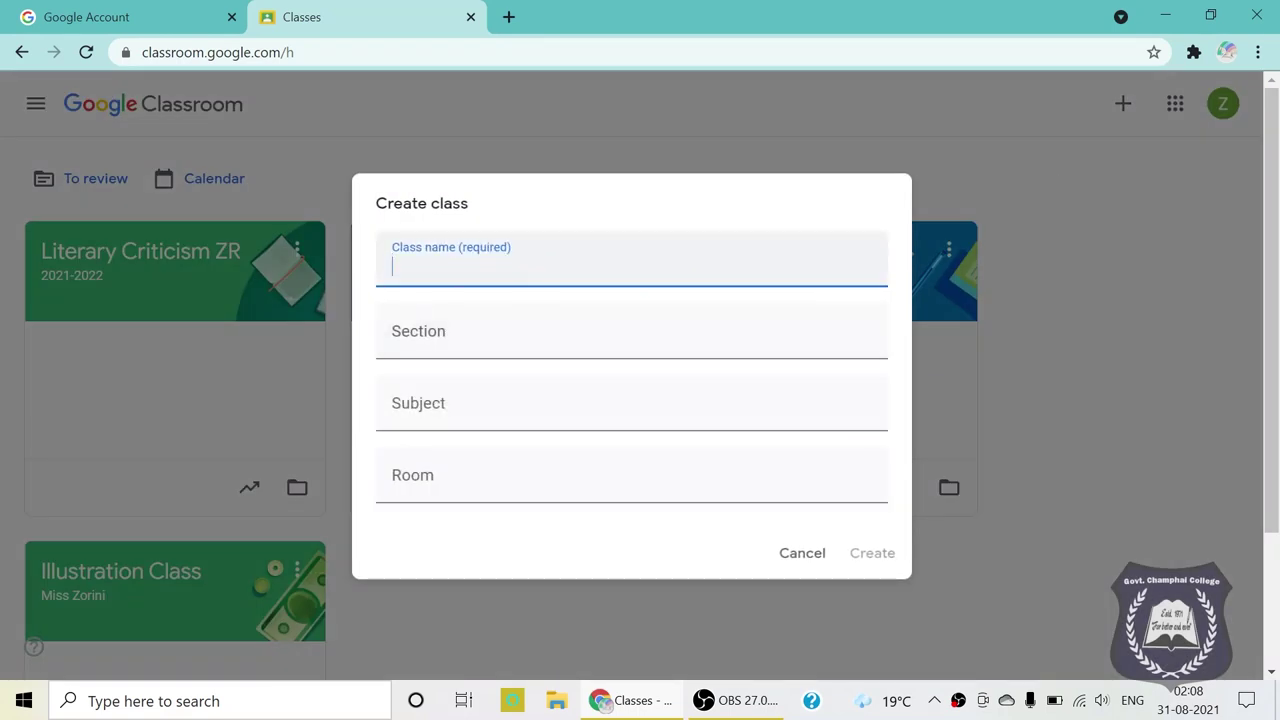
pyautogui.write('6')
pyautogui.press('Tab')
pyautogui.press('Tab')
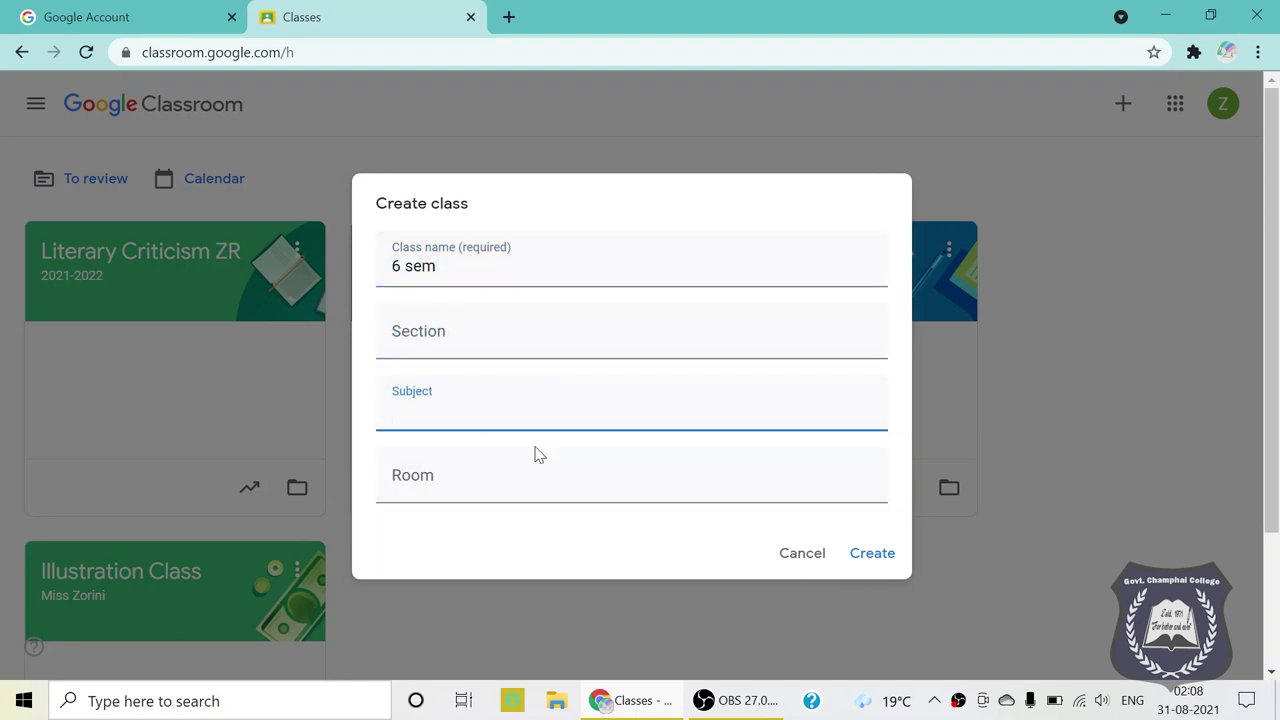
pyautogui.write('economi')
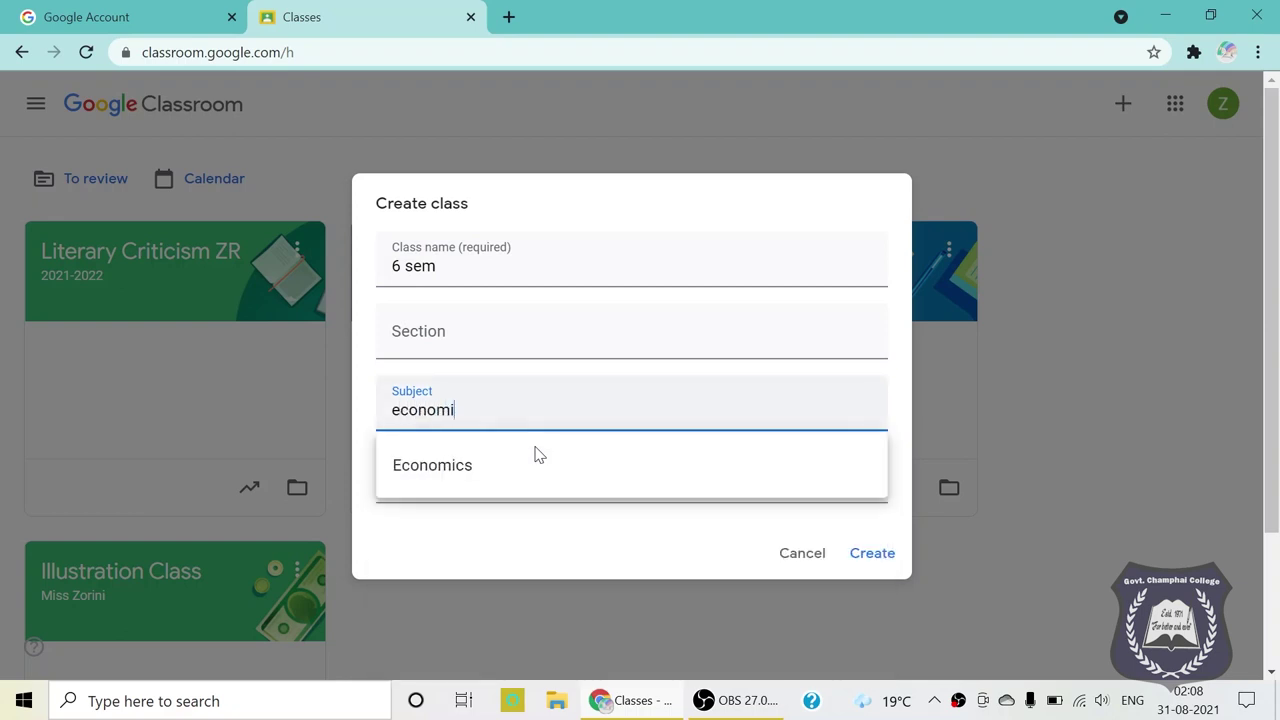
pyautogui.write('cs')
pyautogui.click(483, 537)
pyautogui.press('Tab')
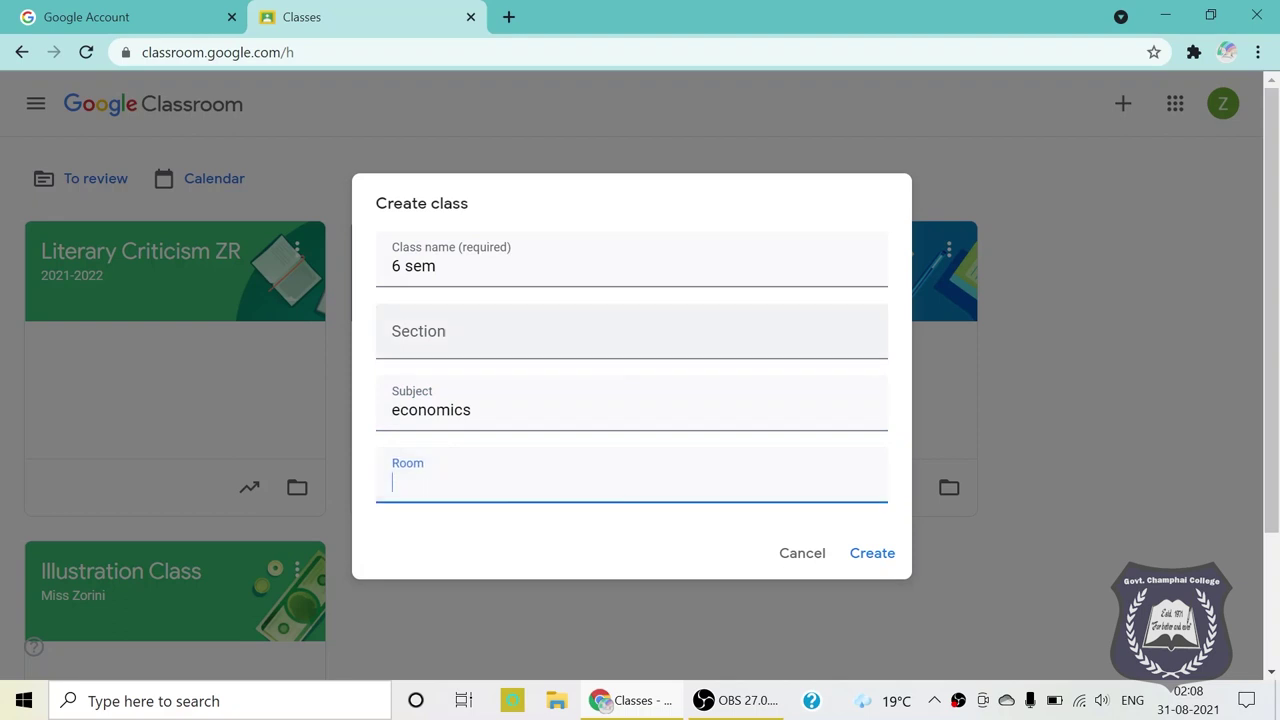
pyautogui.click(455, 342)
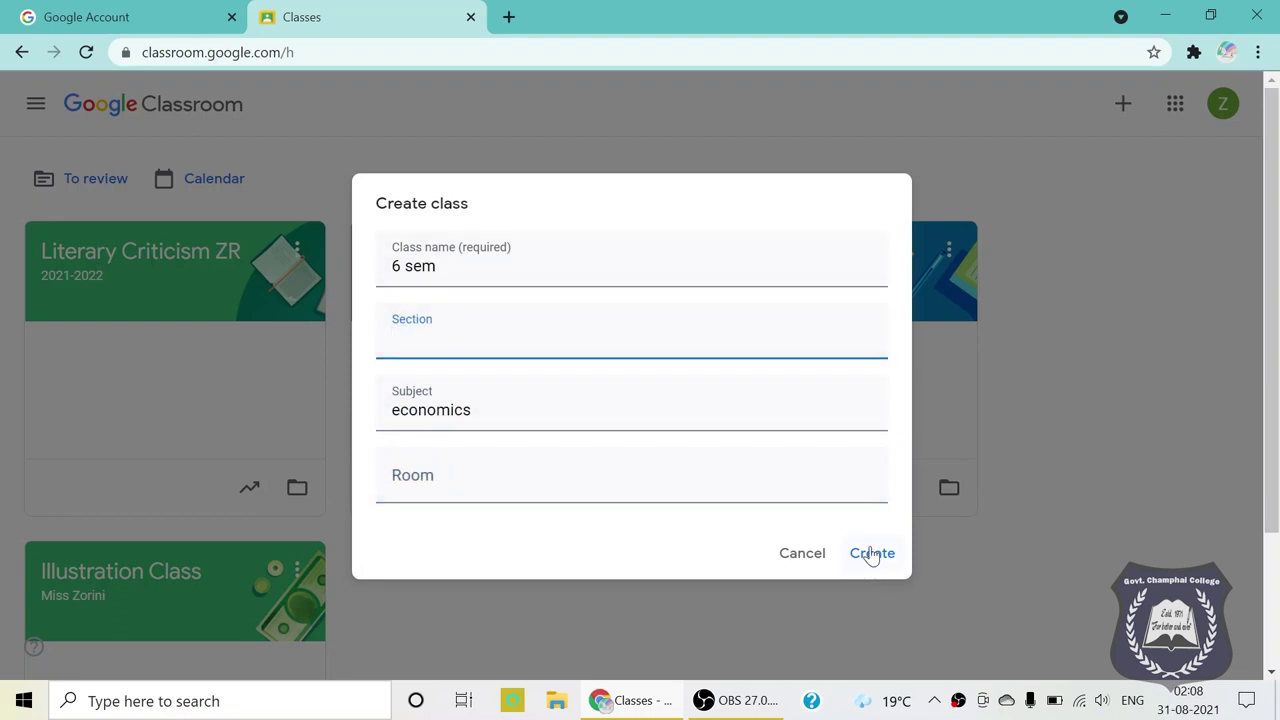
pyautogui.click(803, 556)
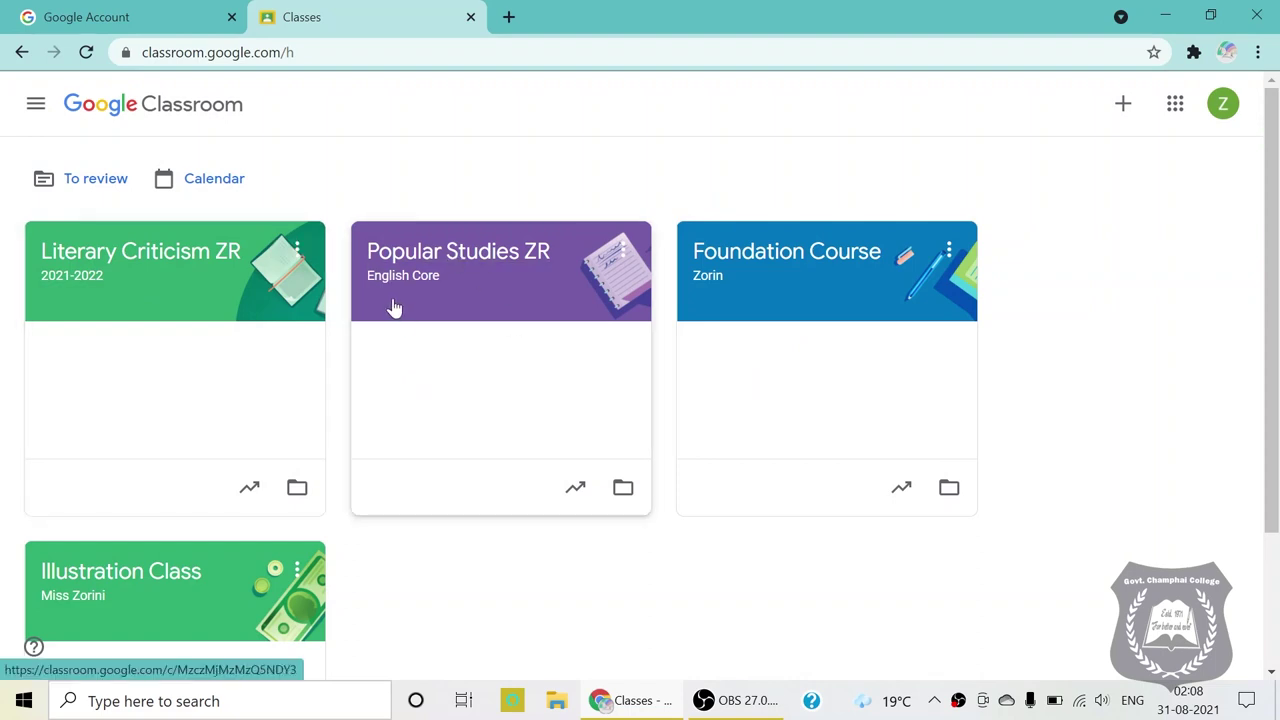
# Open the Foundation Course class and look over its stream
pyautogui.click(740, 262)
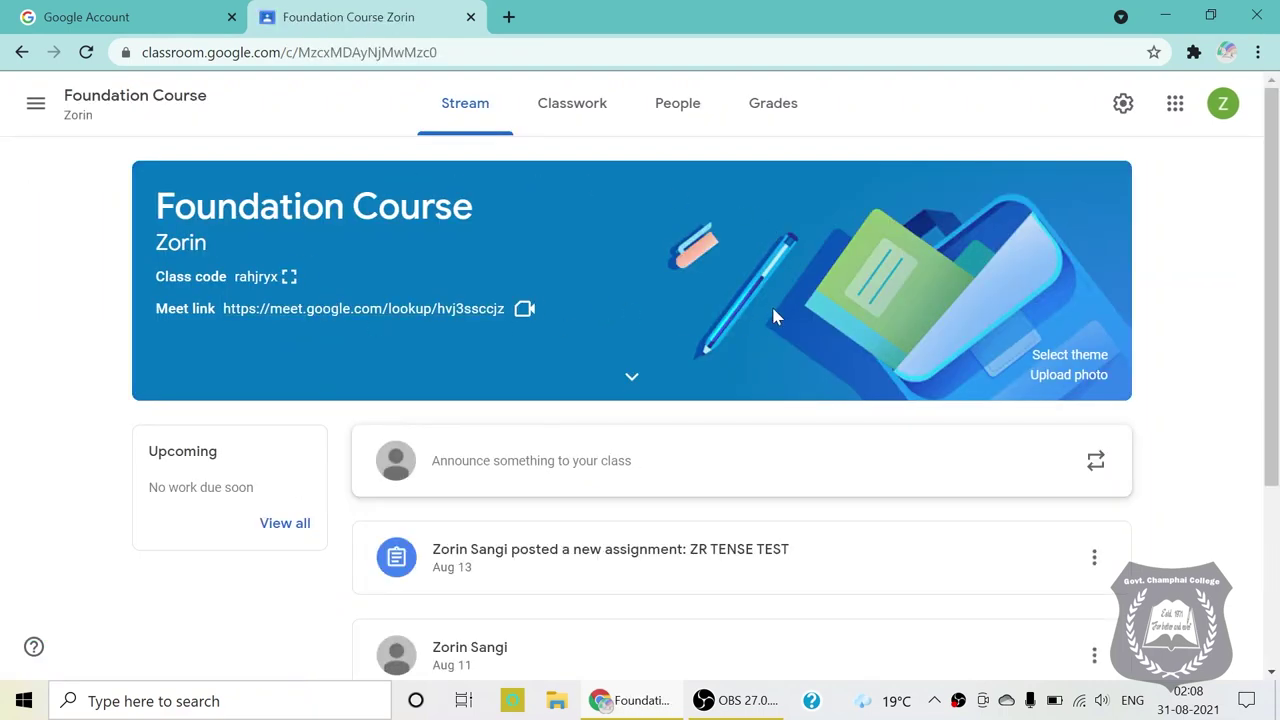
pyautogui.scroll(-1, 777, 320)
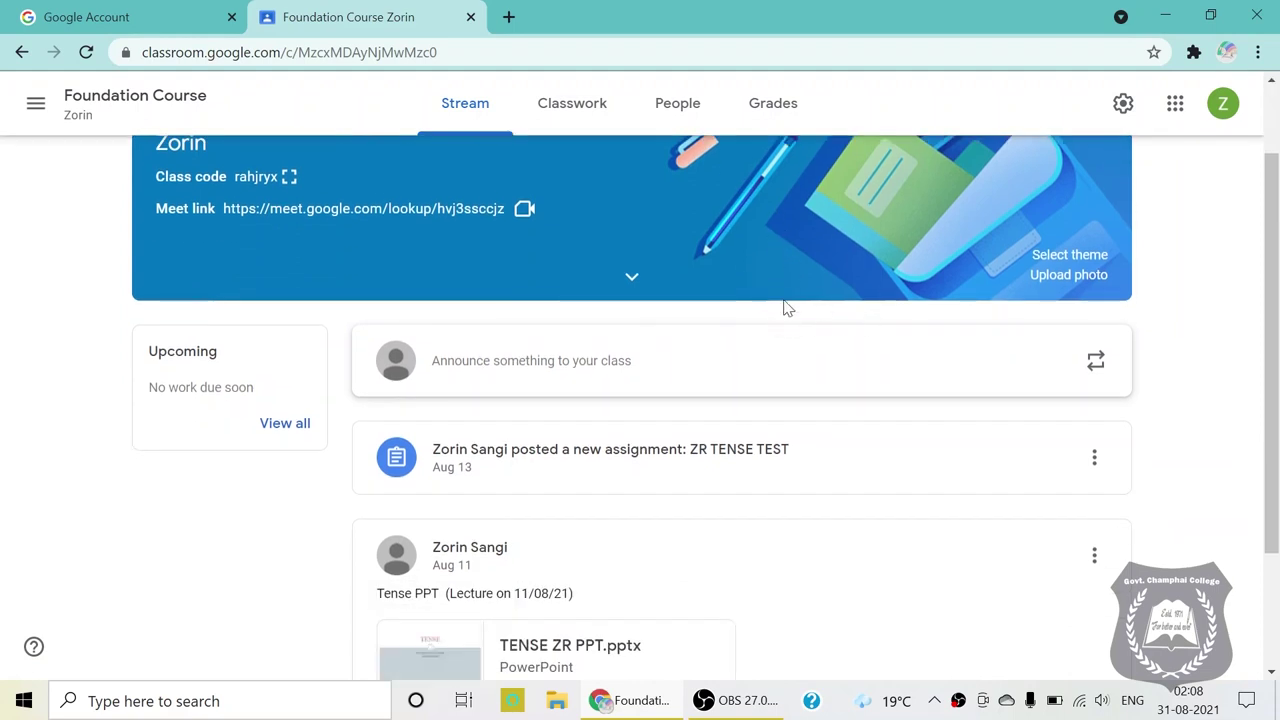
pyautogui.scroll(1, 545, 313)
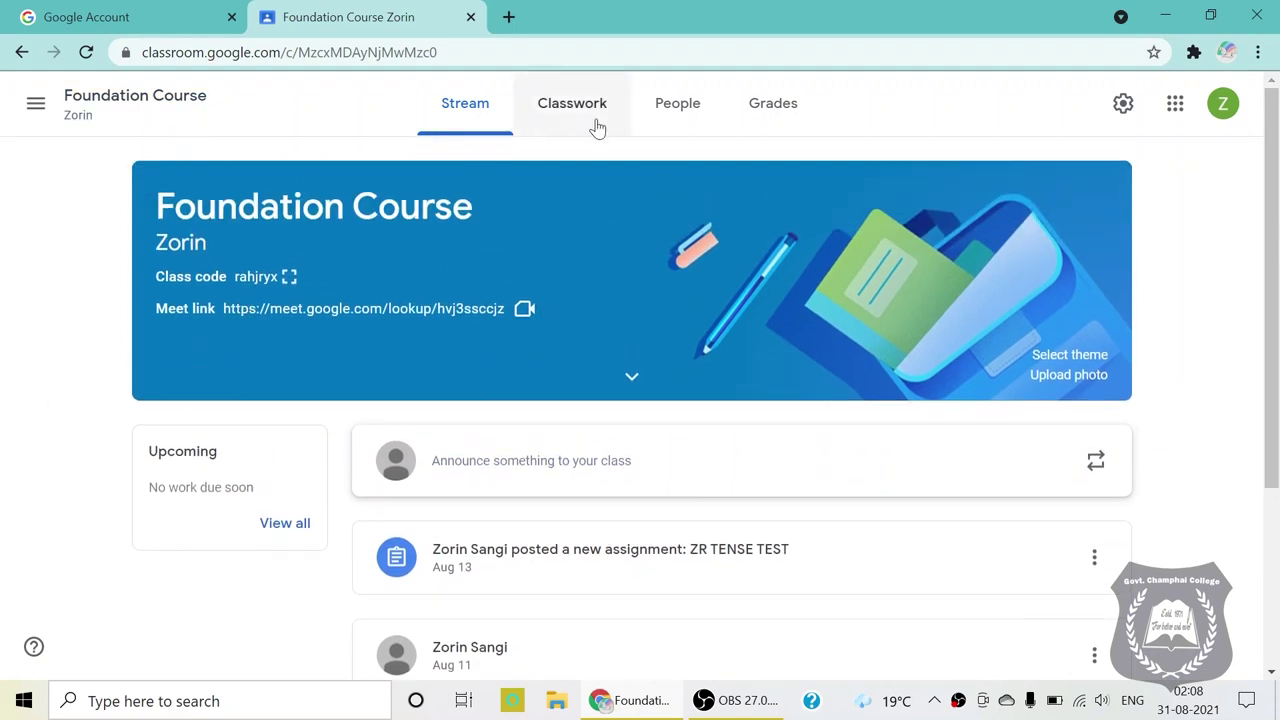
# Copy the student invite link from the class's people page, dismiss the invitation, and browse the student list
pyautogui.click(679, 117)
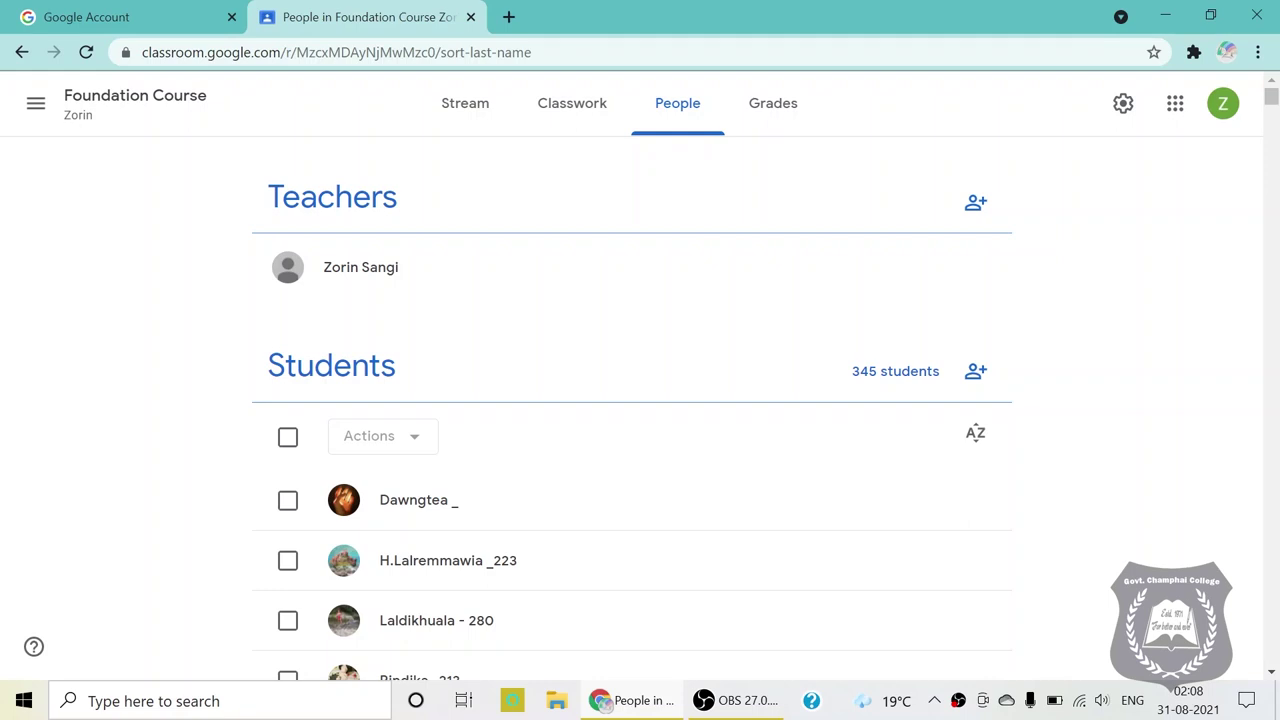
pyautogui.click(976, 372)
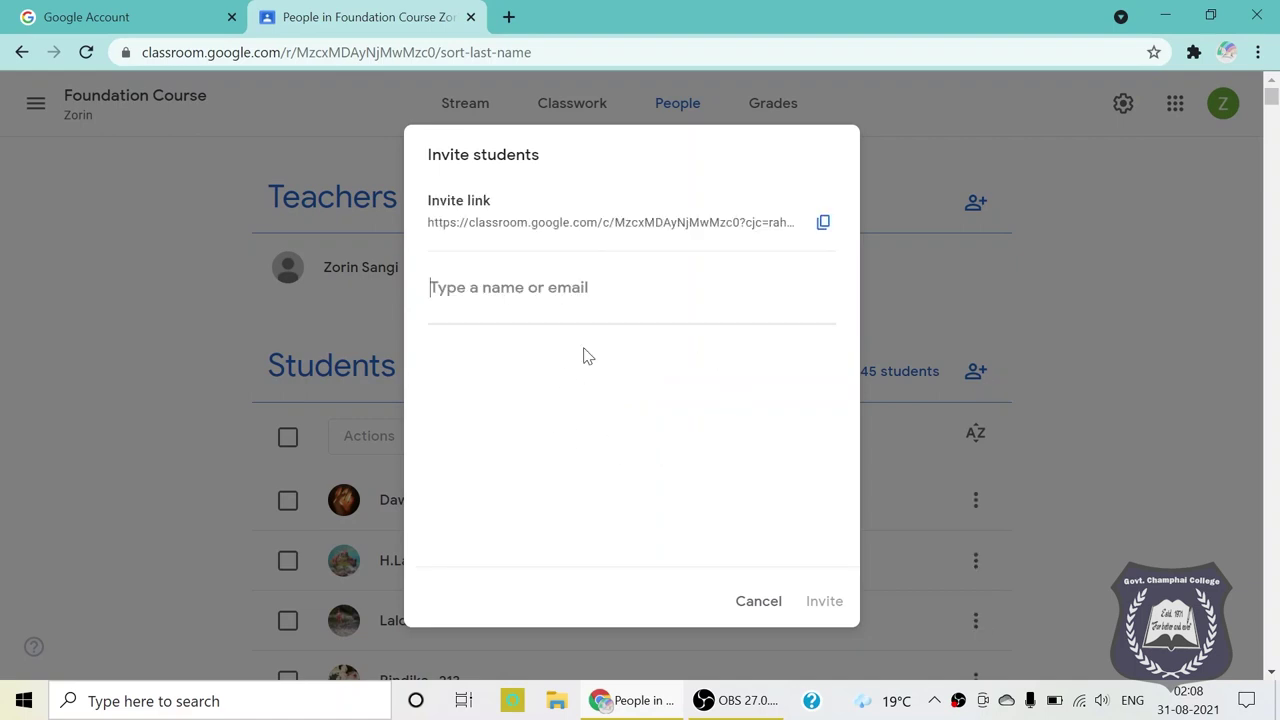
pyautogui.click(823, 224)
pyautogui.click(762, 600)
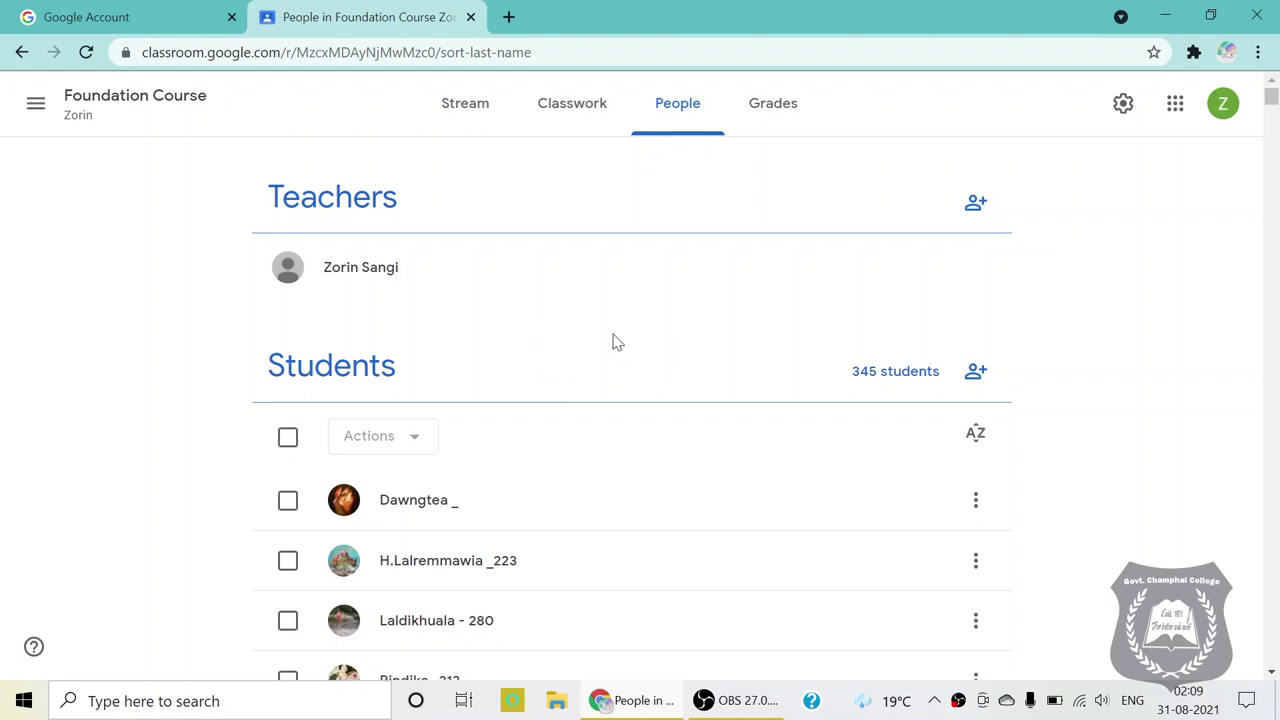
pyautogui.scroll(-3, 706, 405)
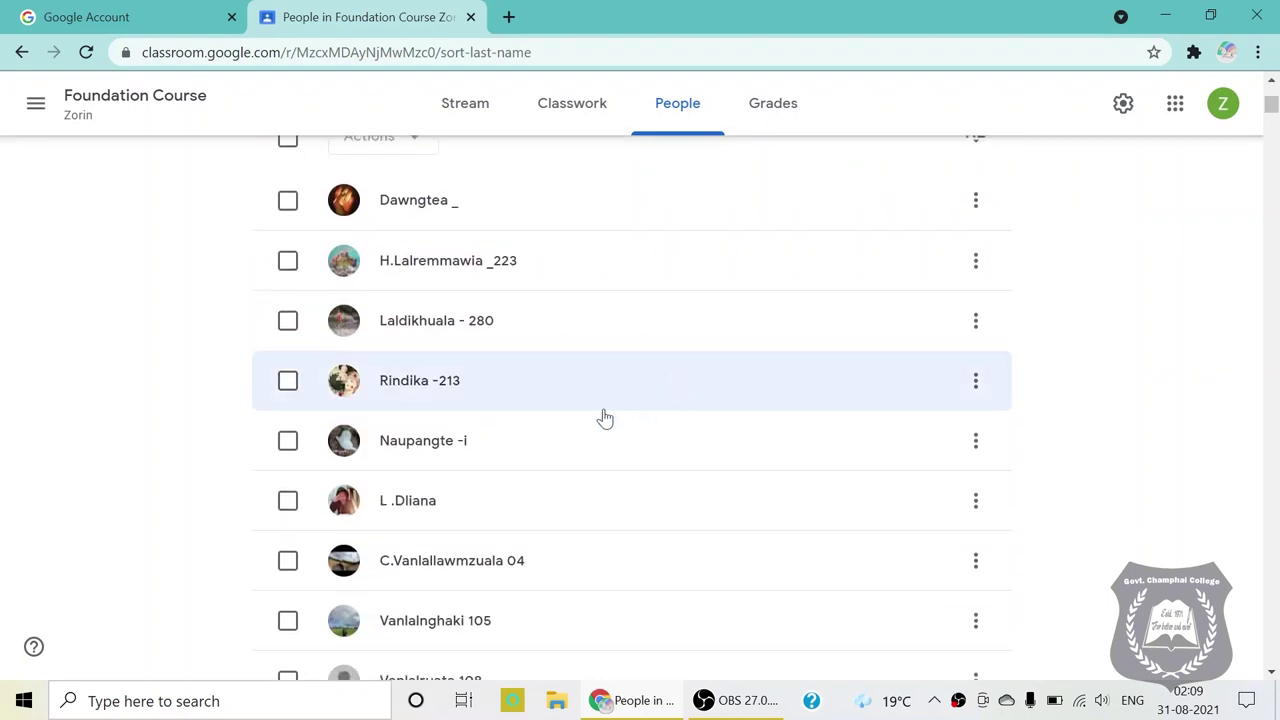
pyautogui.scroll(3, 603, 417)
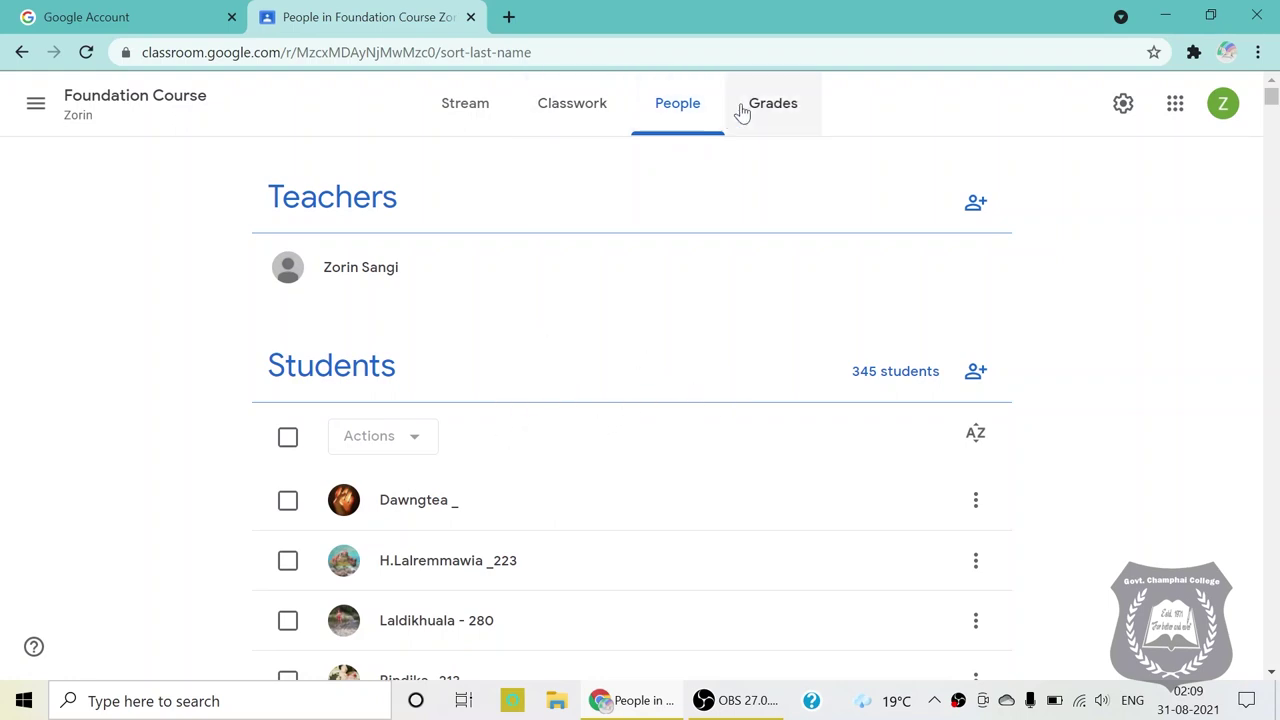
# View the class's classwork, and return to the stream to review the posted assignment and the Tense PPT material
pyautogui.click(550, 115)
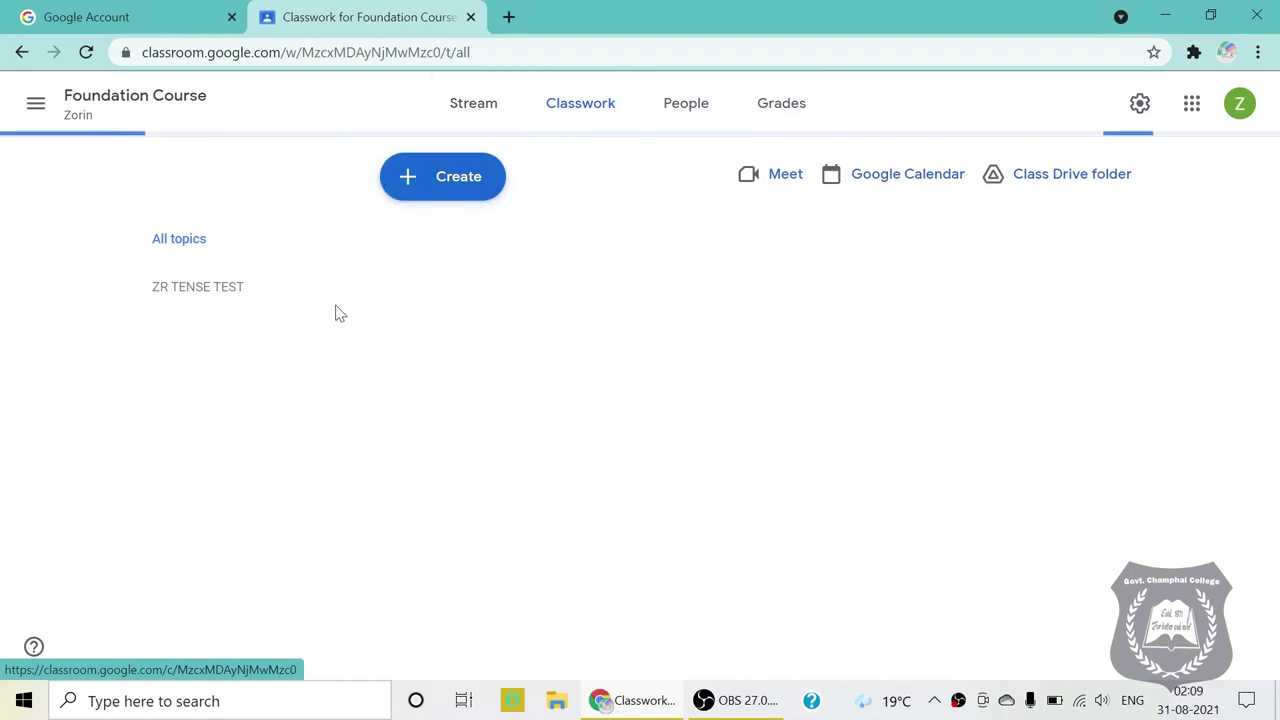
pyautogui.click(480, 113)
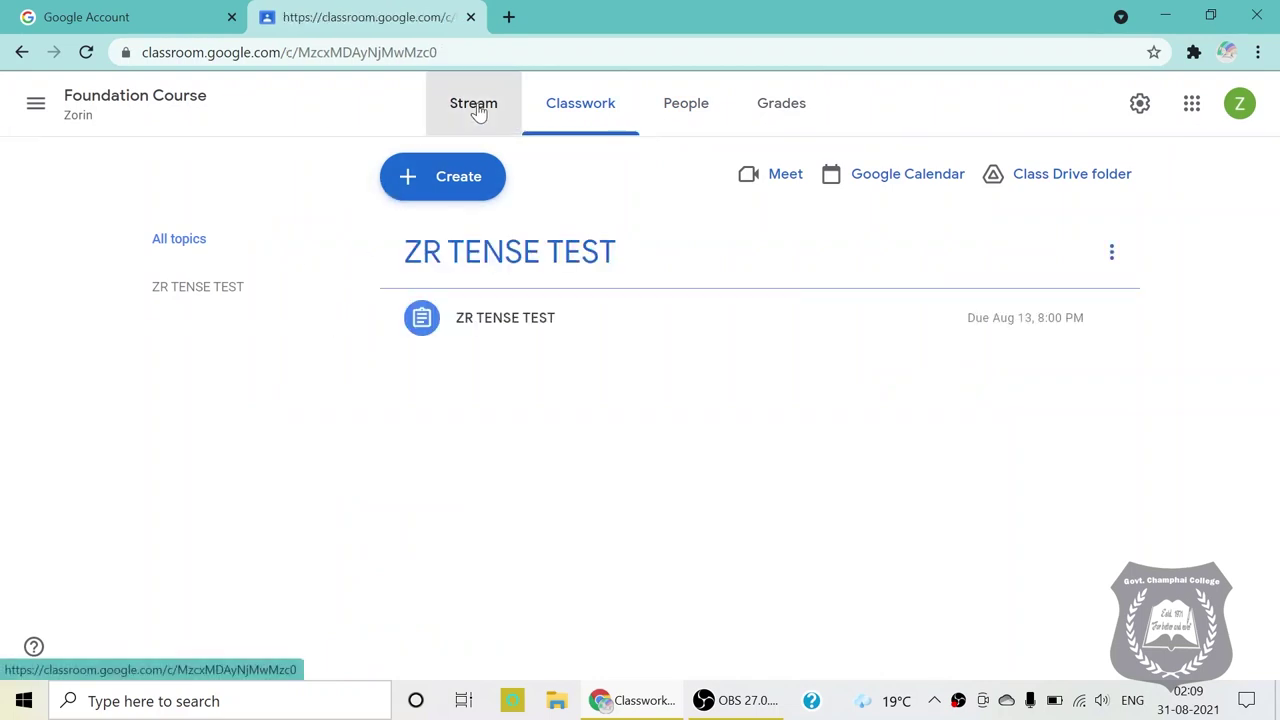
pyautogui.scroll(-2, 646, 463)
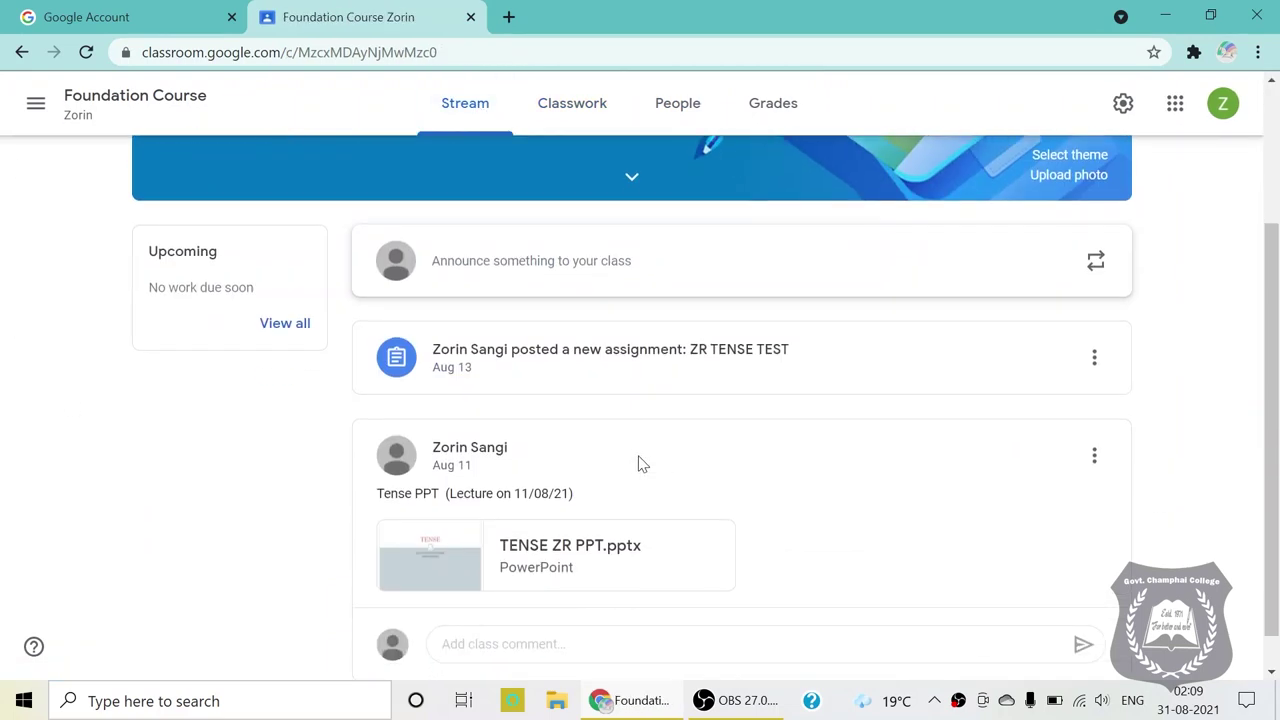
pyautogui.scroll(2, 640, 463)
pyautogui.scroll(-2, 733, 570)
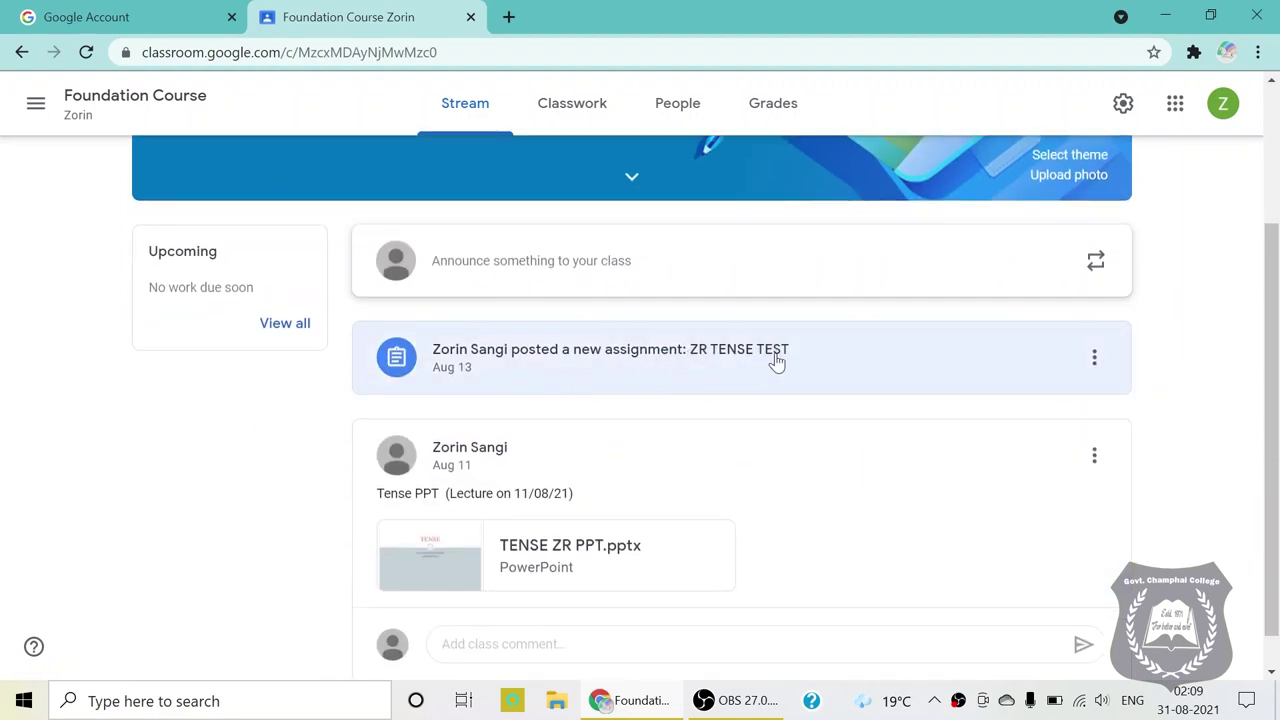
pyautogui.scroll(2, 700, 509)
pyautogui.scroll(-3, 645, 588)
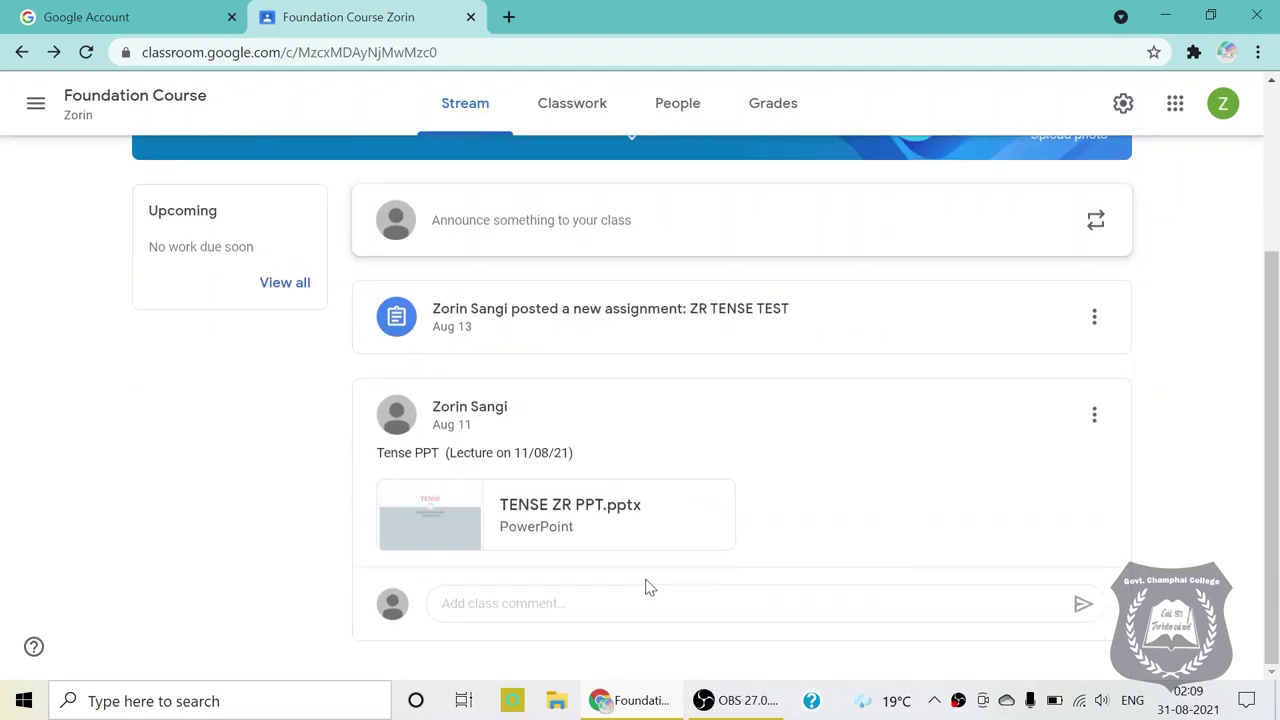
# Try to start a new announcement to the class in the stream
pyautogui.click(533, 229)
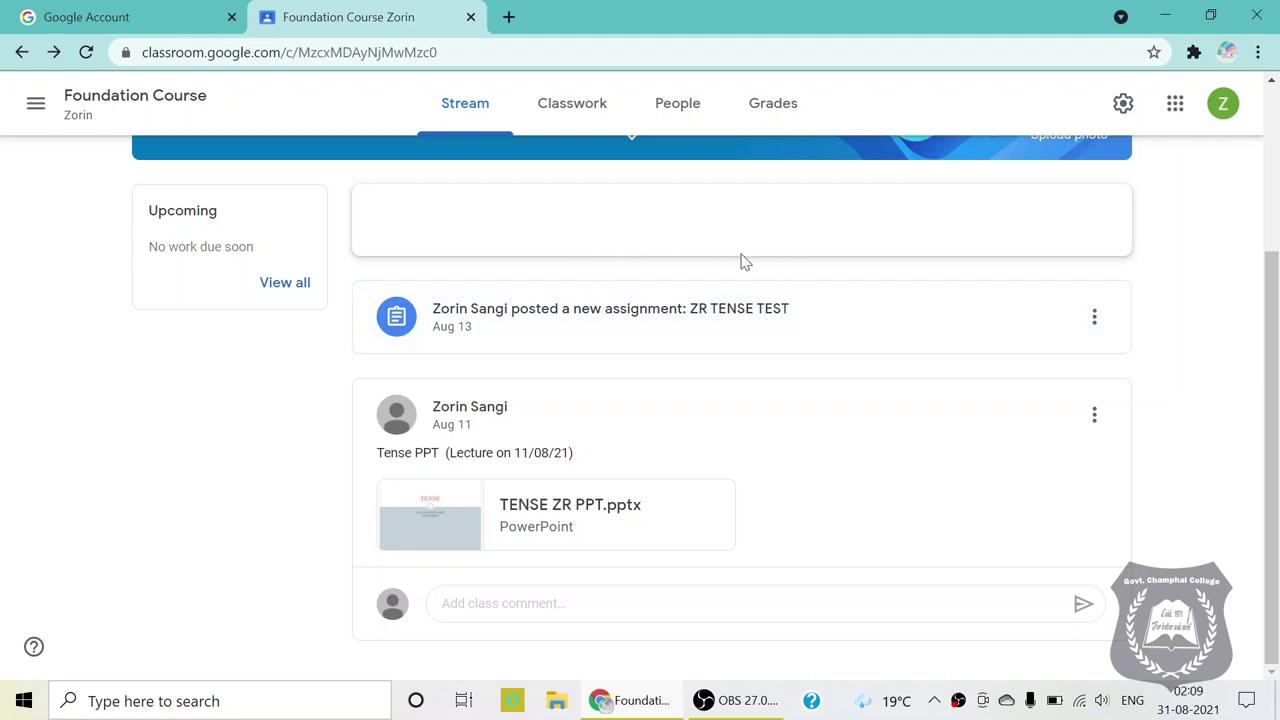
pyautogui.scroll(3, 650, 290)
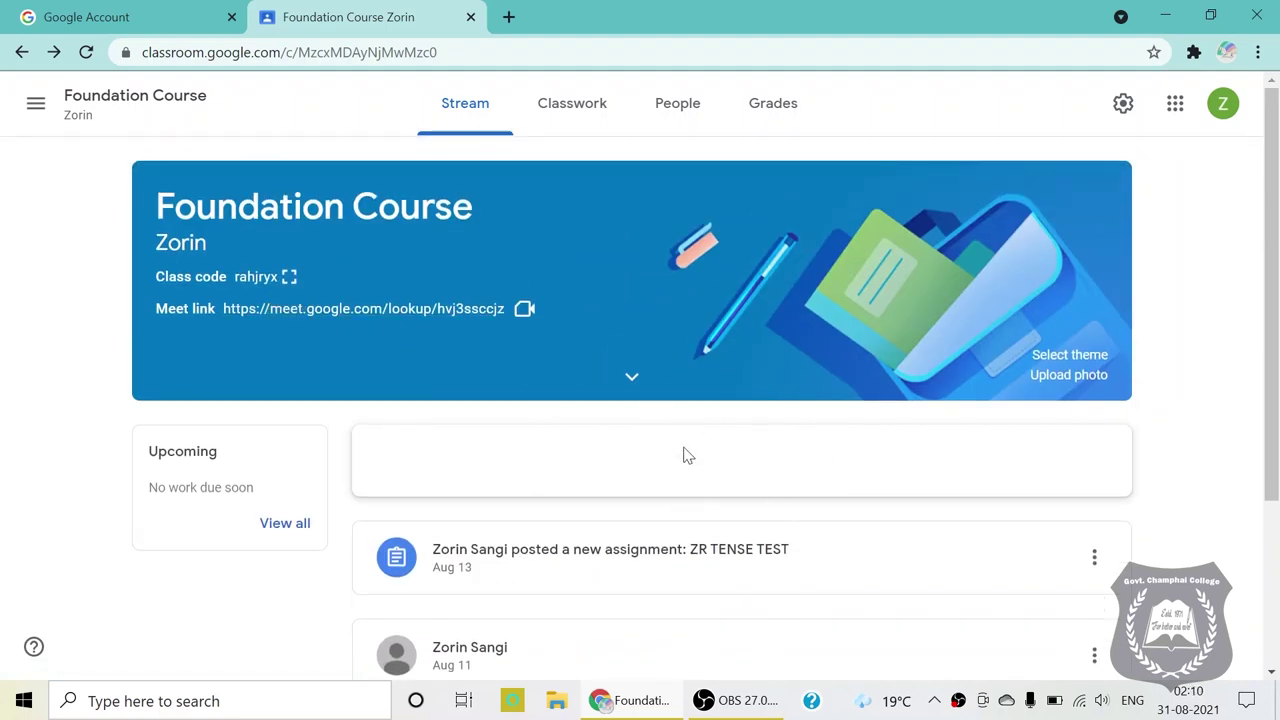
pyautogui.scroll(-3, 760, 458)
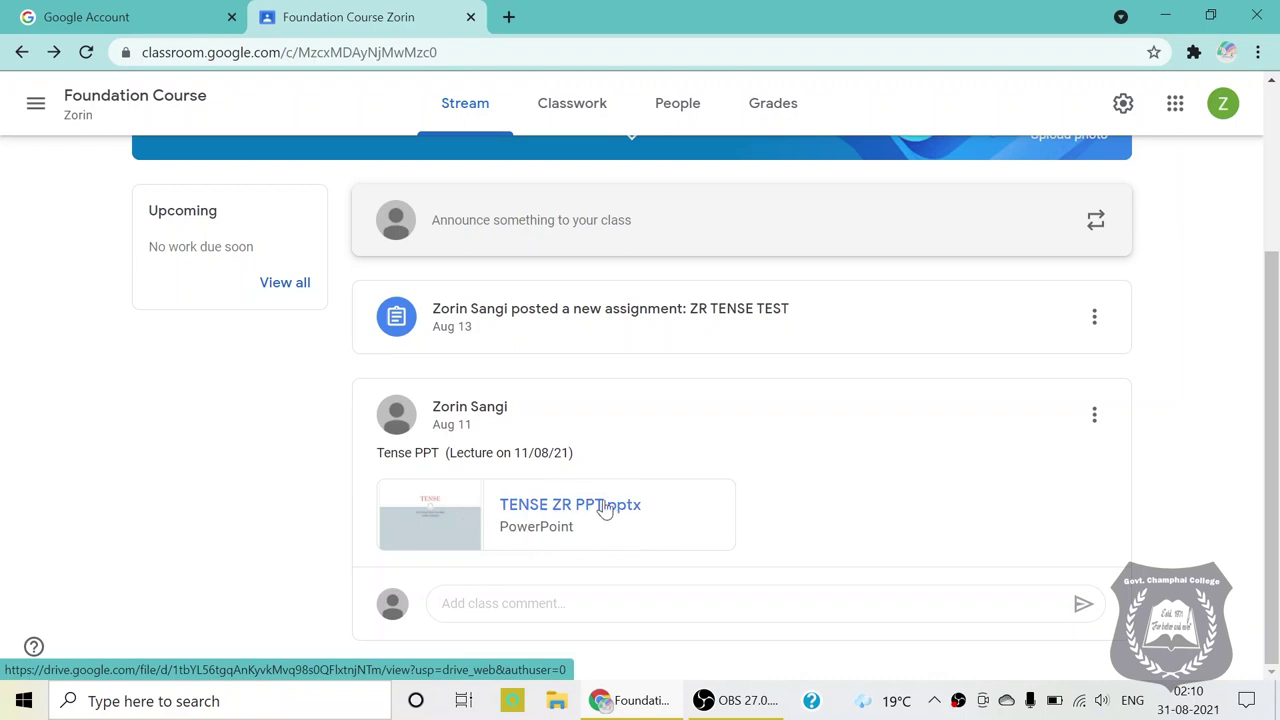
# Check the people page once more, and return to the stream to examine the class banner, assignment and lecture posts
pyautogui.scroll(3, 671, 143)
pyautogui.click(669, 118)
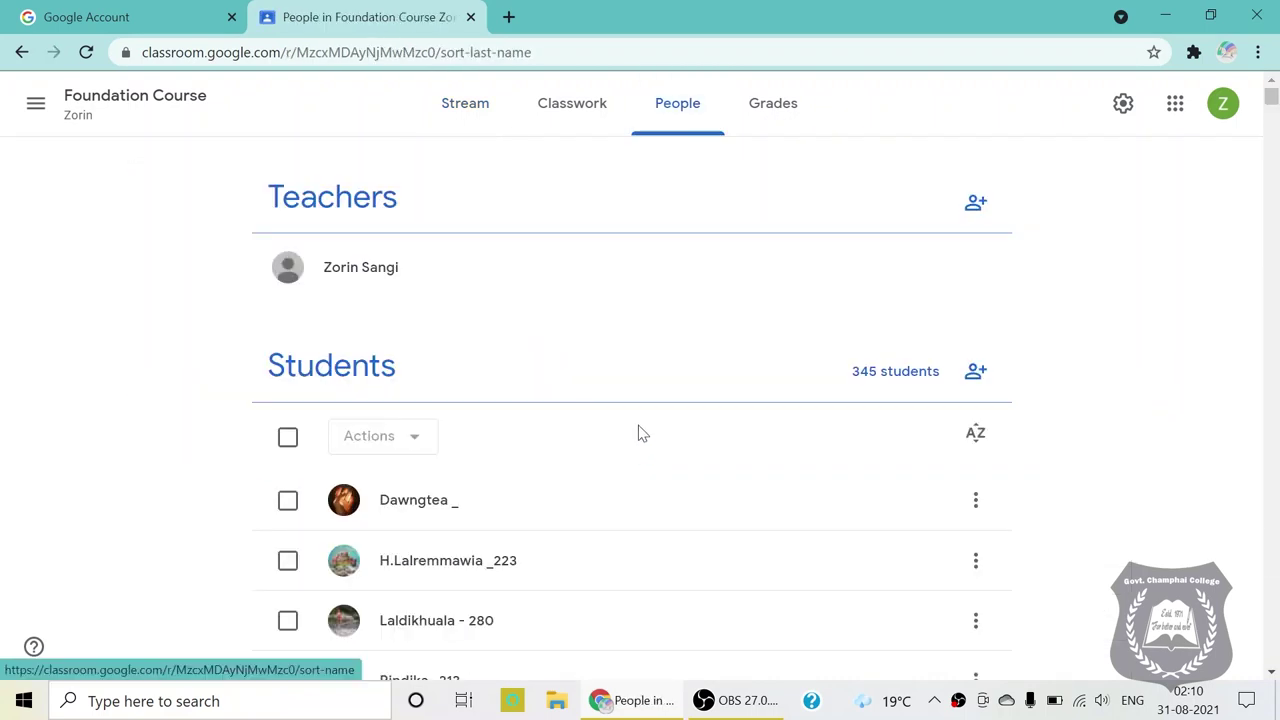
pyautogui.click(440, 97)
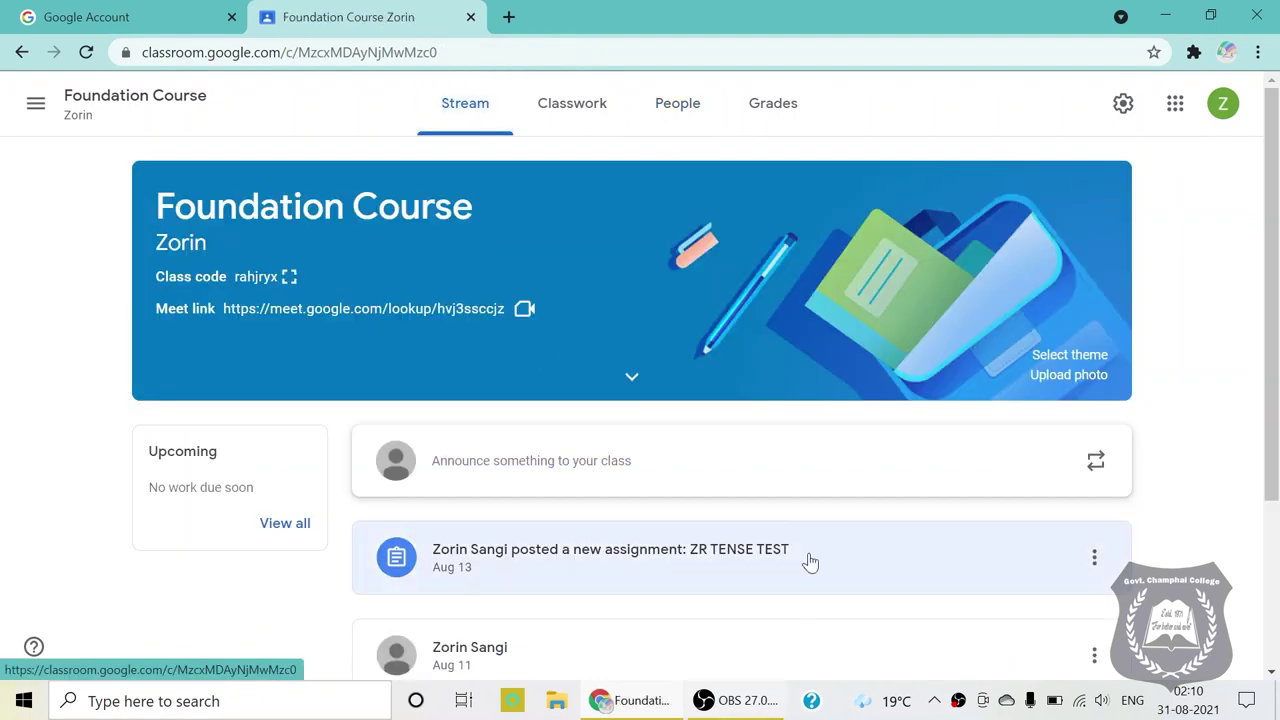
pyautogui.scroll(-2, 737, 457)
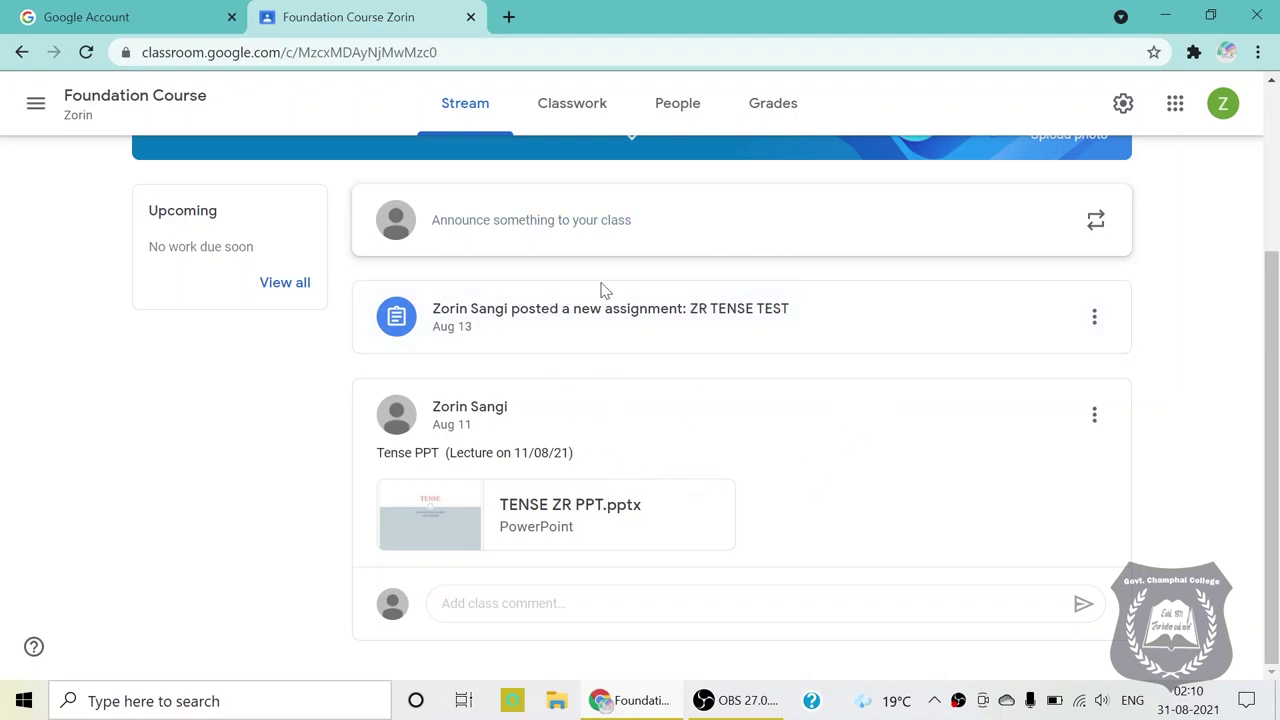
pyautogui.scroll(3, 930, 465)
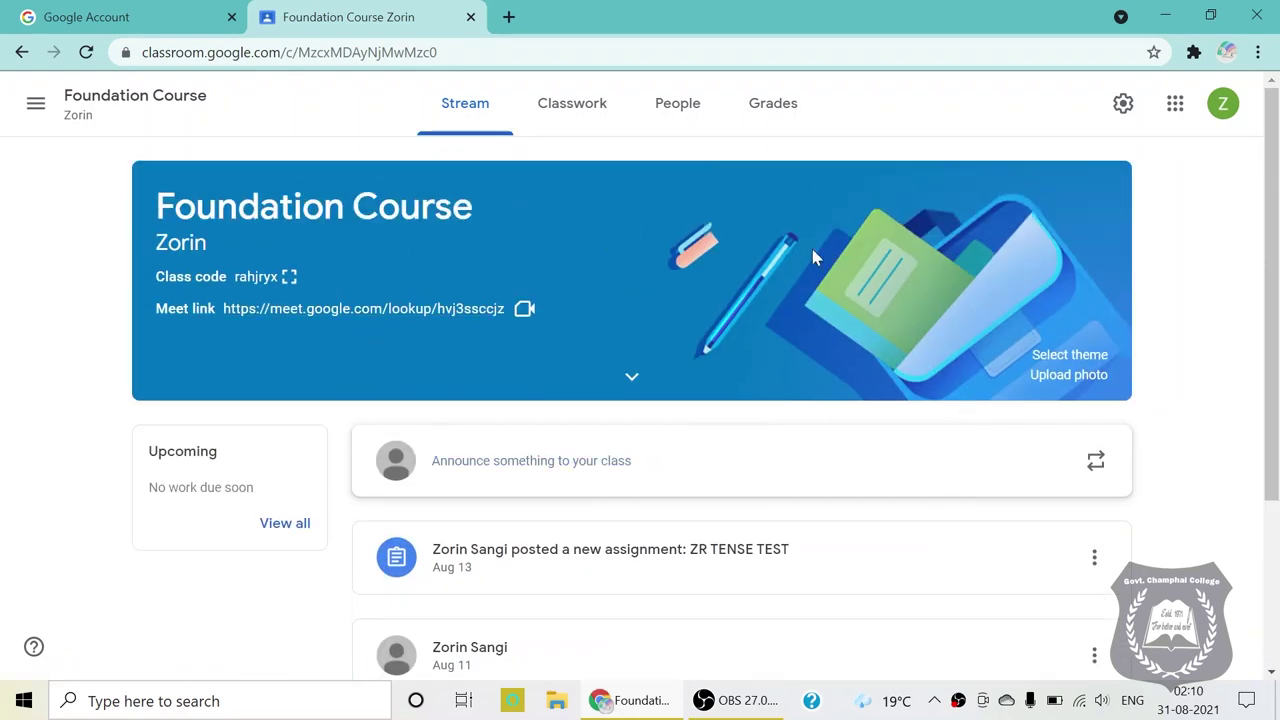
pyautogui.scroll(-2, 668, 383)
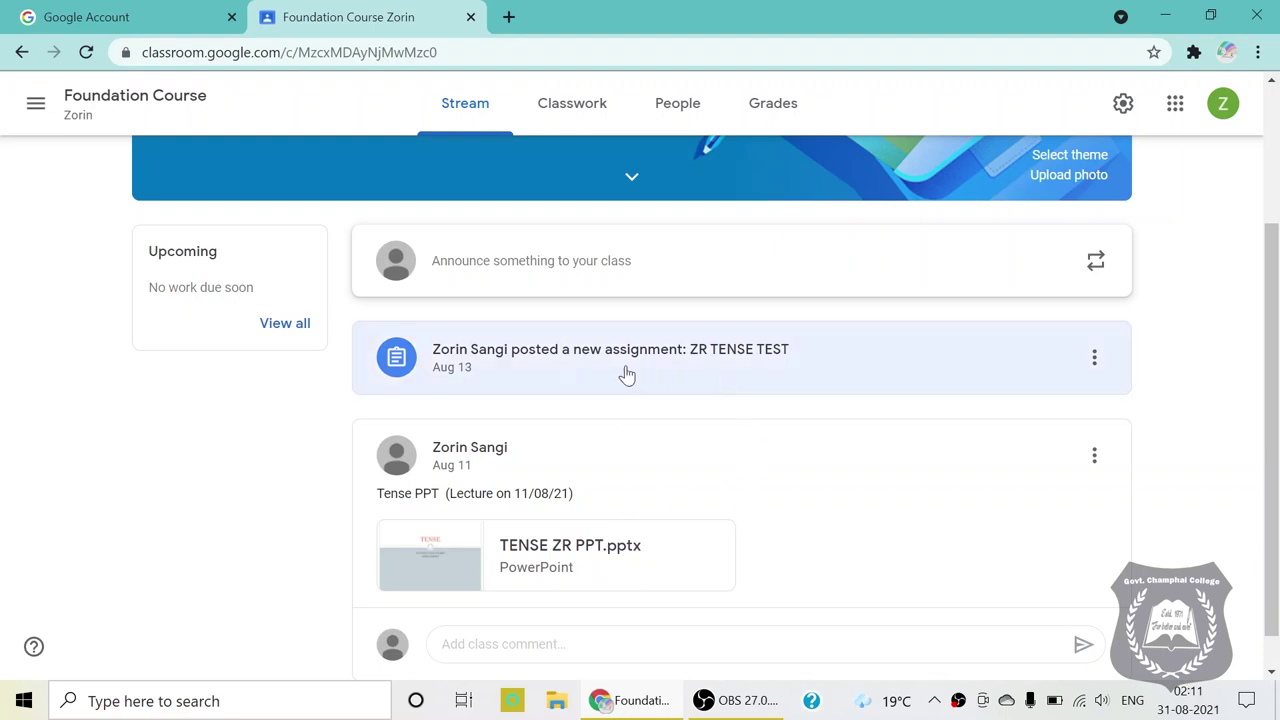
pyautogui.scroll(1, 712, 458)
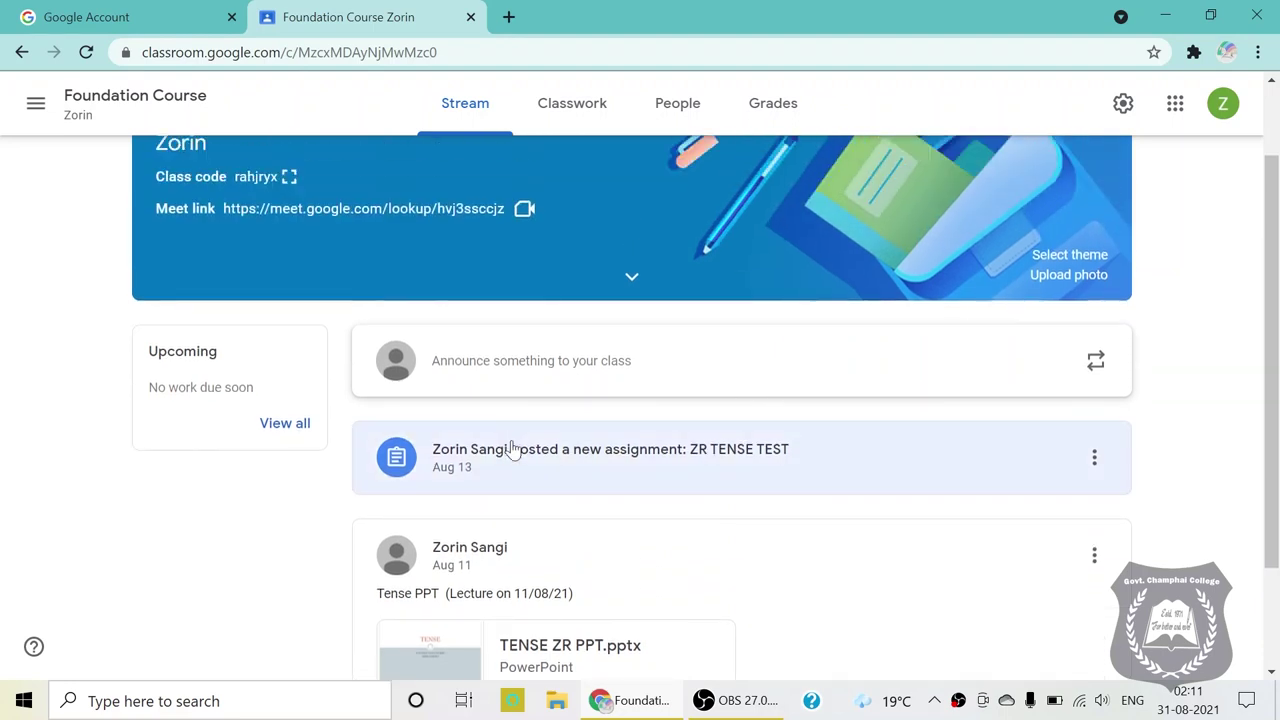
pyautogui.scroll(1, 896, 432)
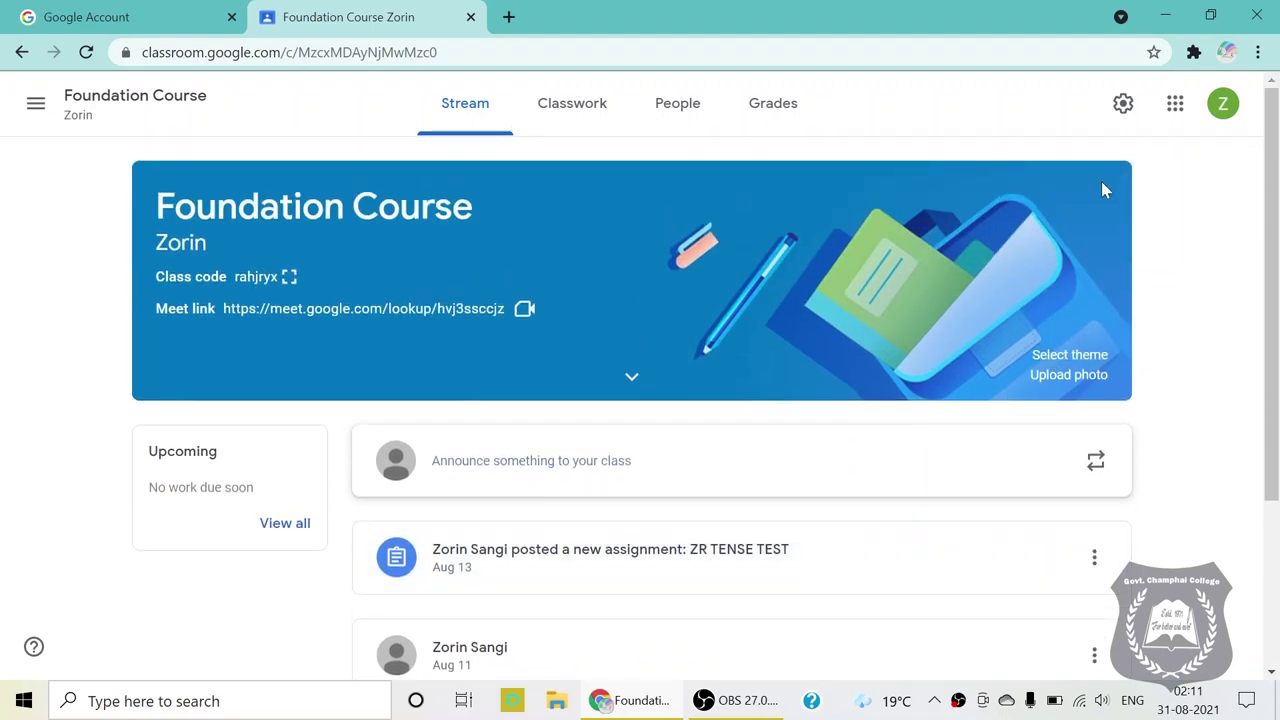
# Open the Foundation Course class settings and examine the invite code, stream posting and classwork notification options
pyautogui.click(1123, 104)
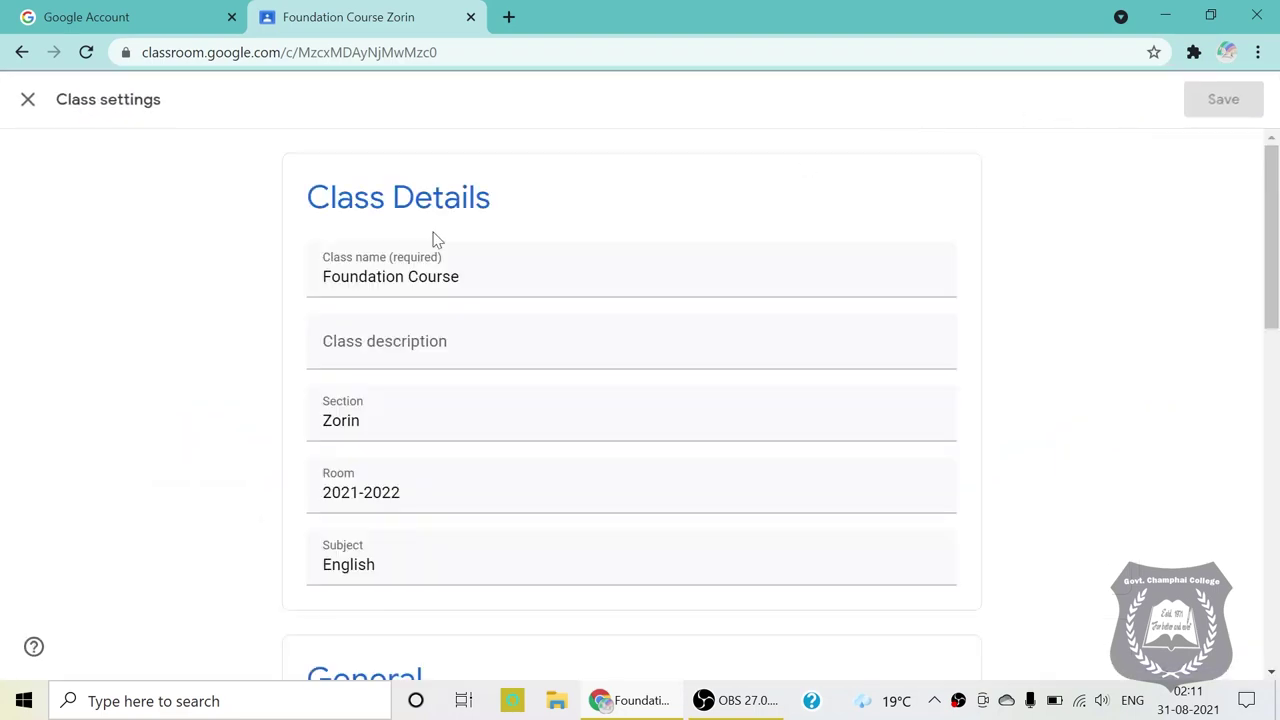
pyautogui.scroll(-5, 433, 355)
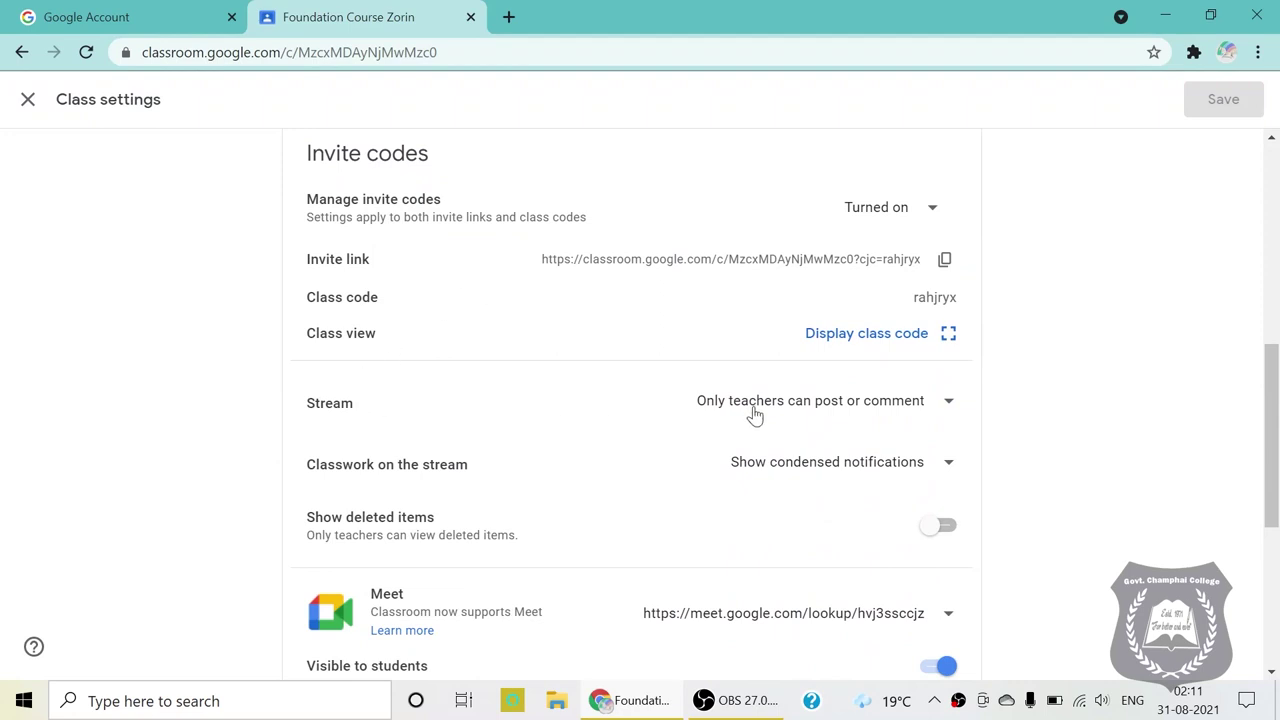
pyautogui.click(947, 405)
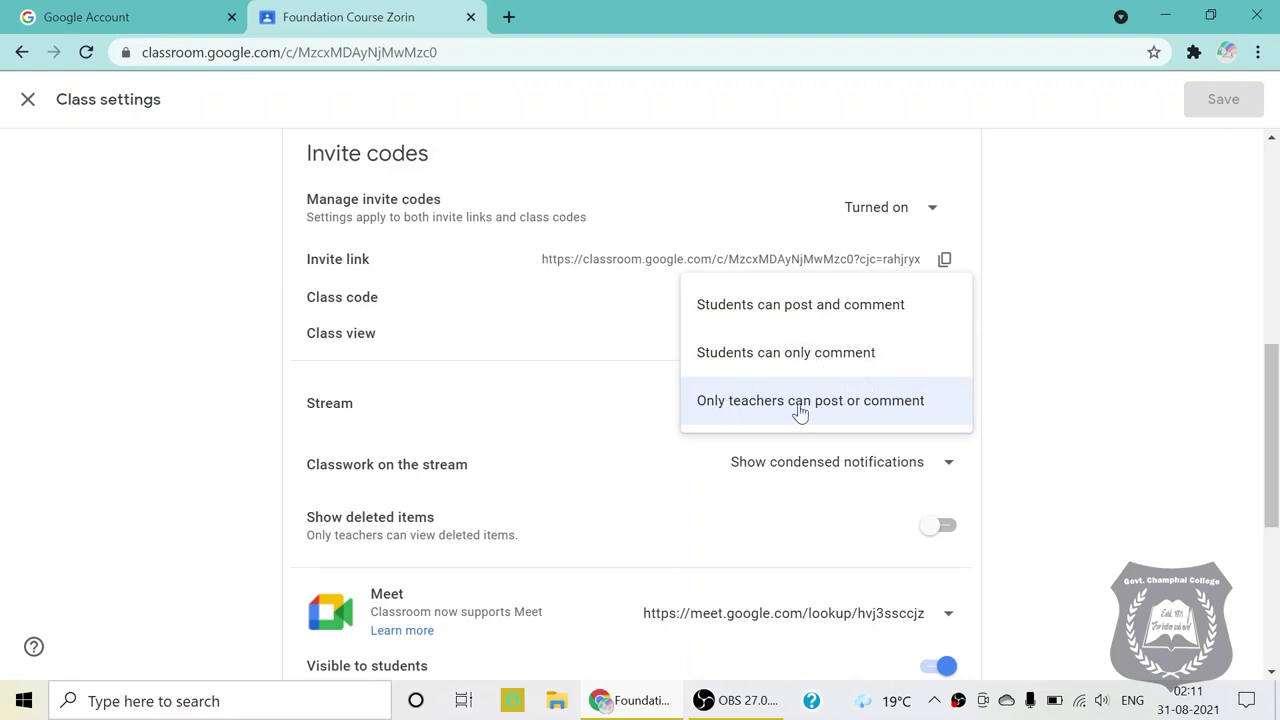
pyautogui.click(1025, 404)
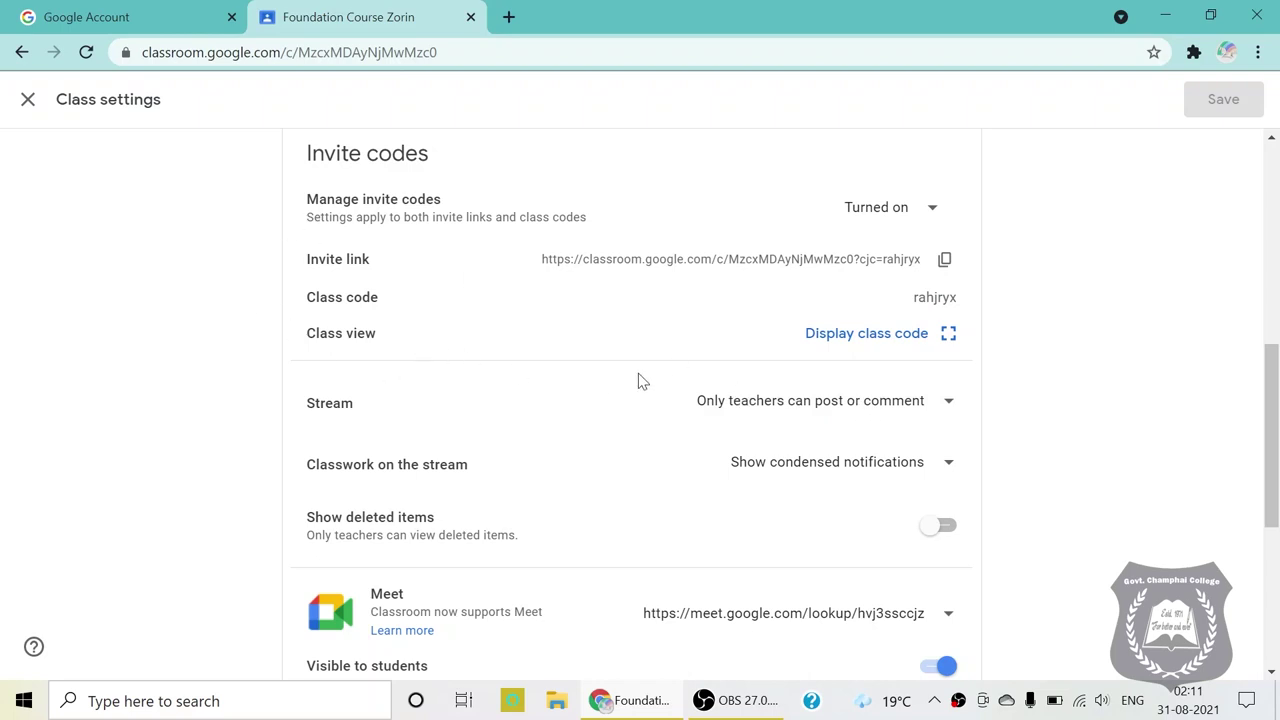
pyautogui.scroll(2, 720, 368)
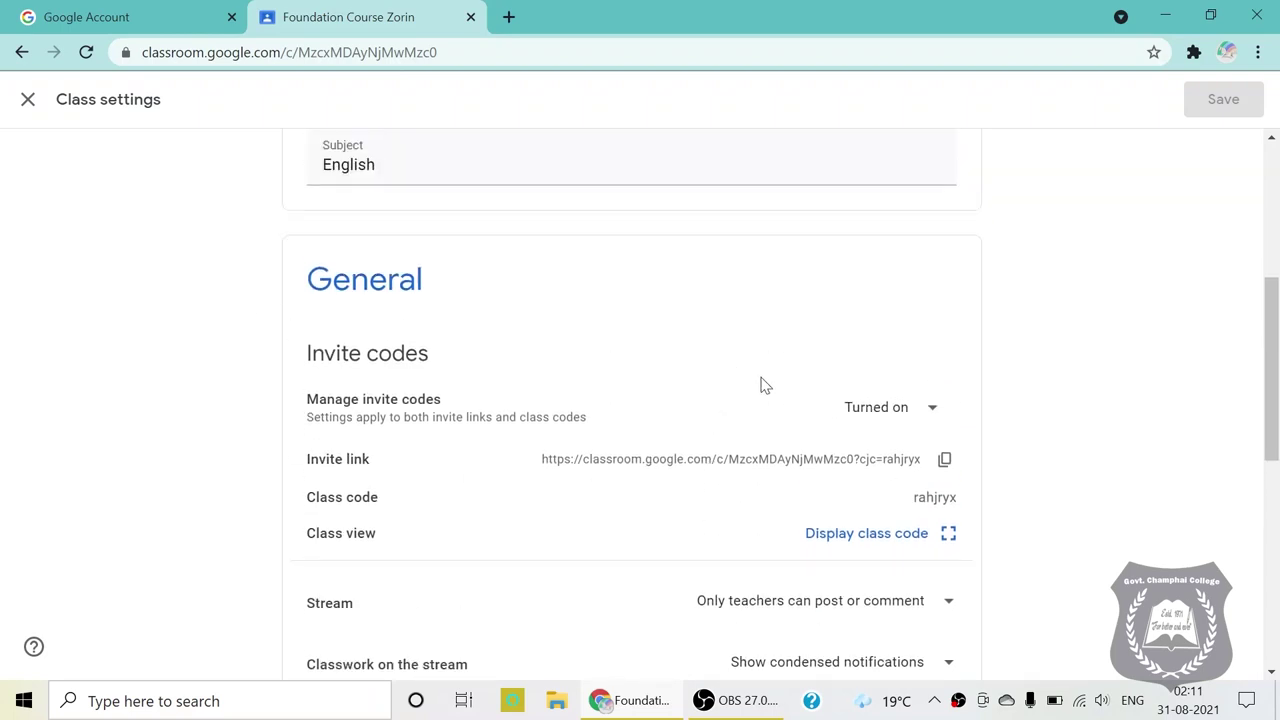
pyautogui.scroll(-2, 769, 391)
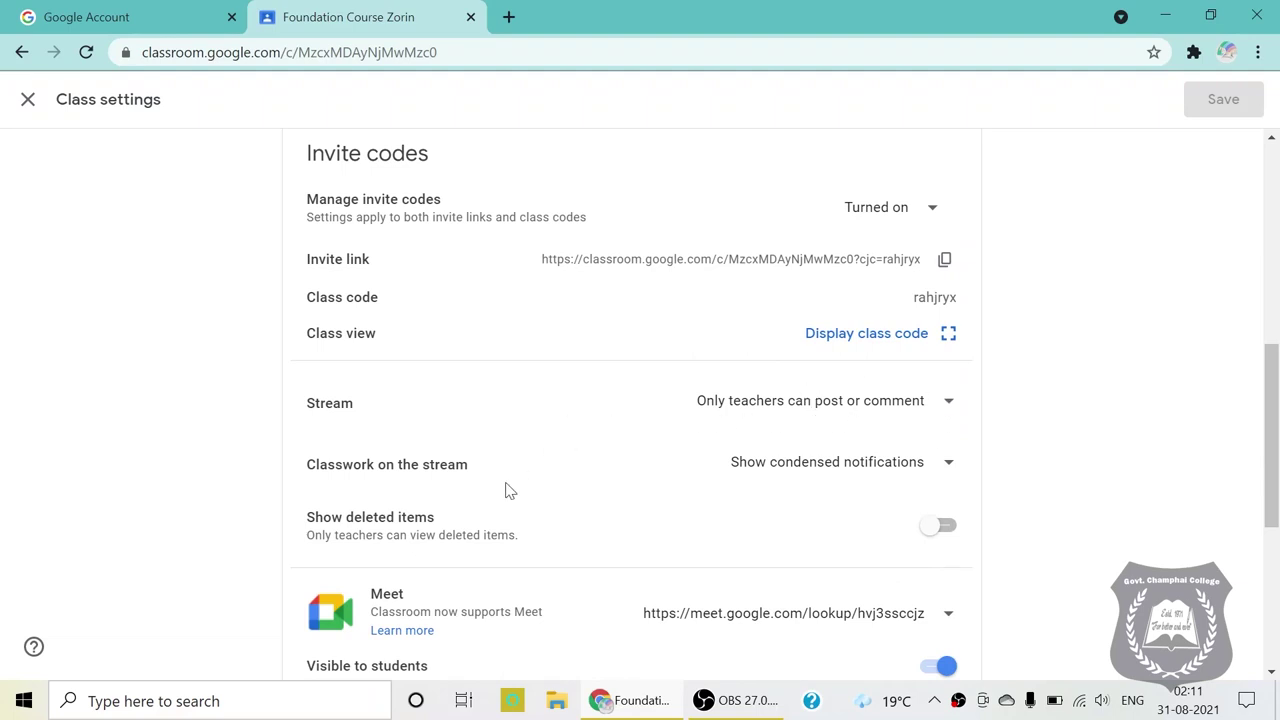
pyautogui.scroll(-2, 557, 491)
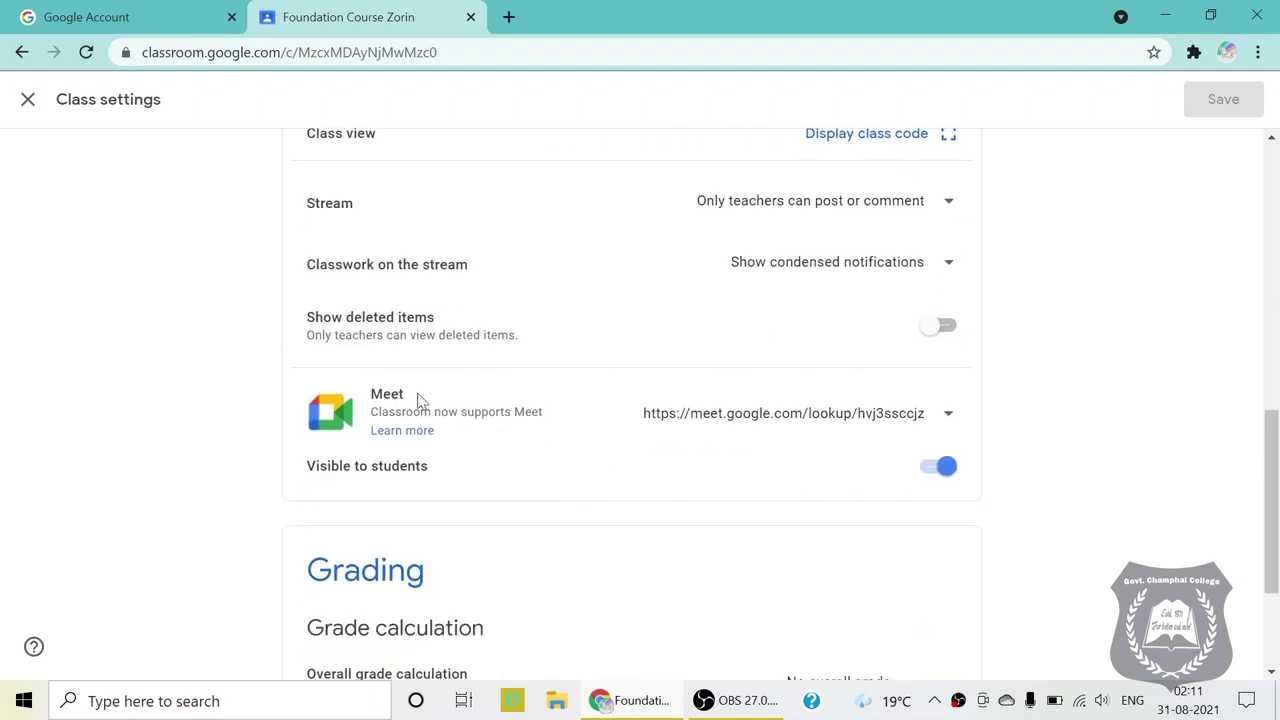
# Turn the Meet link's visibility to students off and back on, and leave the class settings without saving
pyautogui.click(940, 473)
pyautogui.click(938, 470)
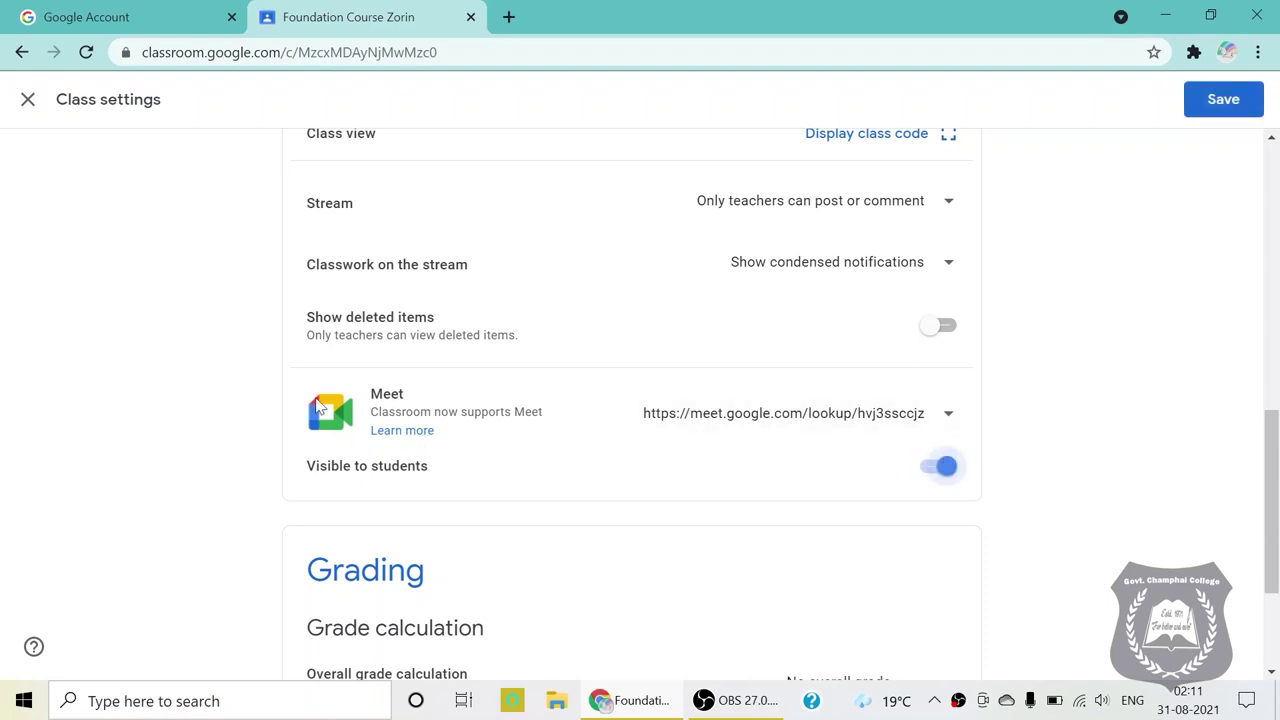
pyautogui.scroll(3, 343, 428)
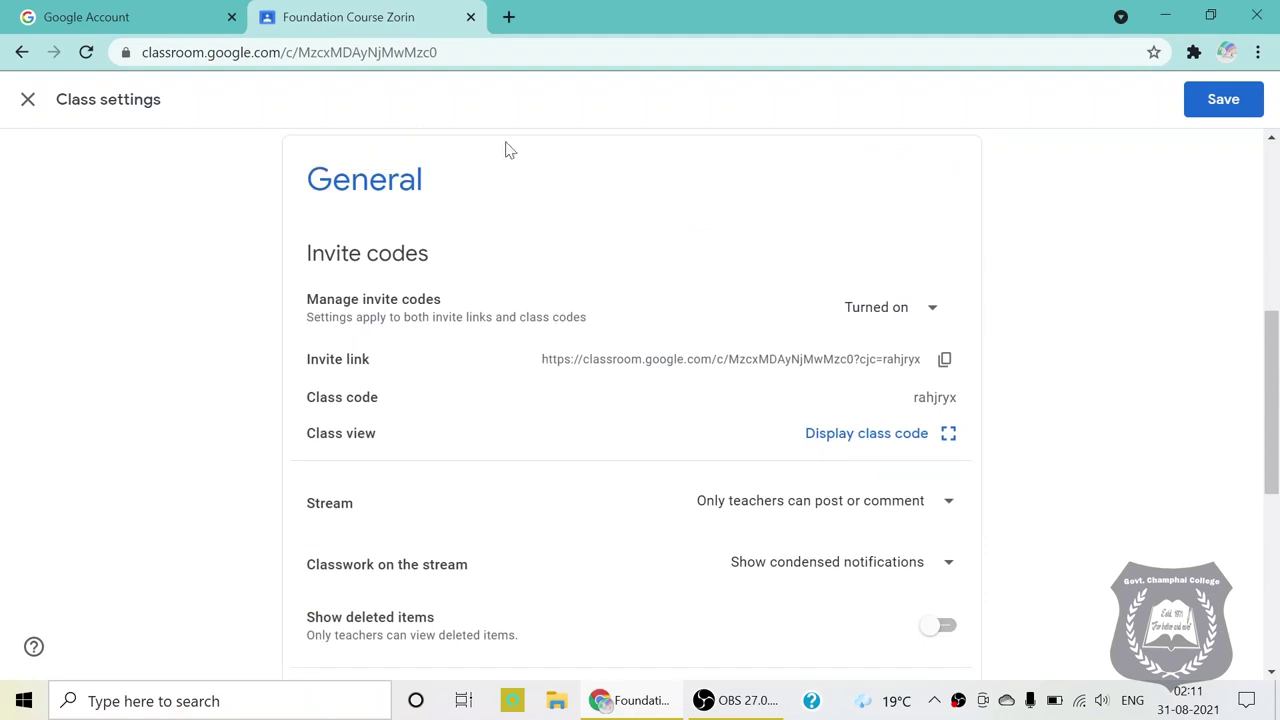
pyautogui.click(21, 55)
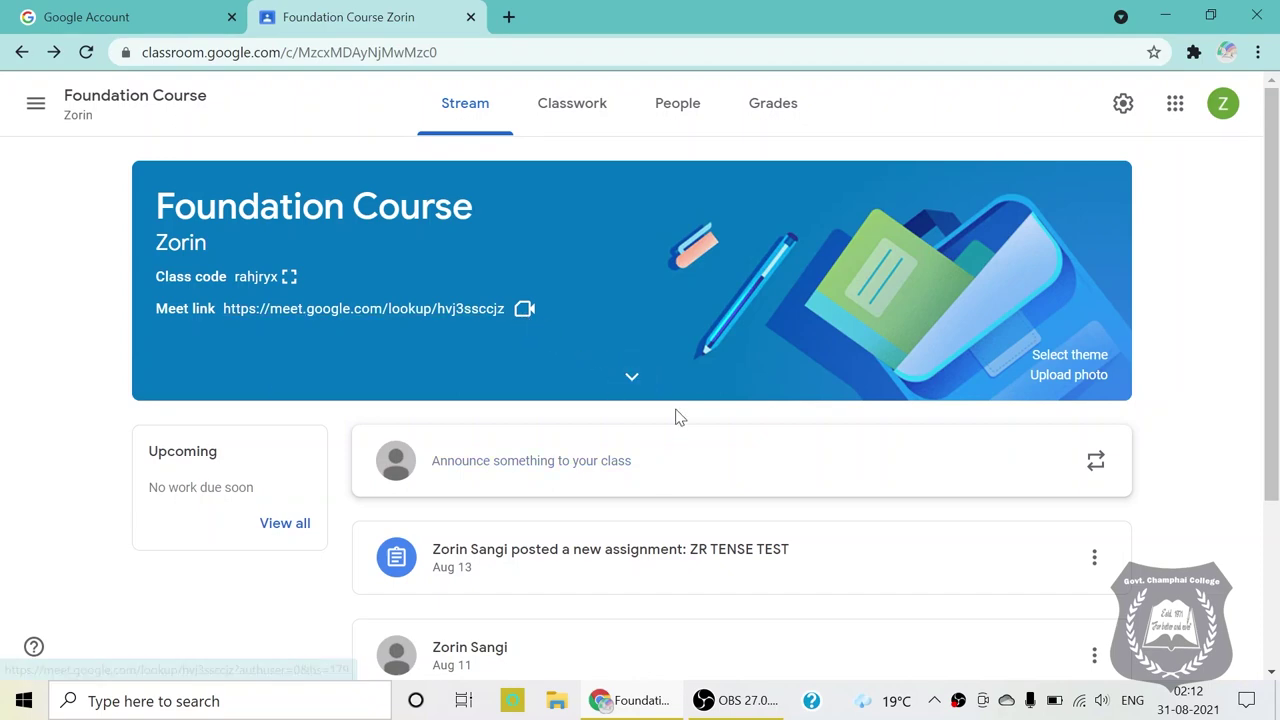
# Look over the Foundation Course stream once more, and switch to the Popular Studies ZR class
pyautogui.scroll(-3, 745, 434)
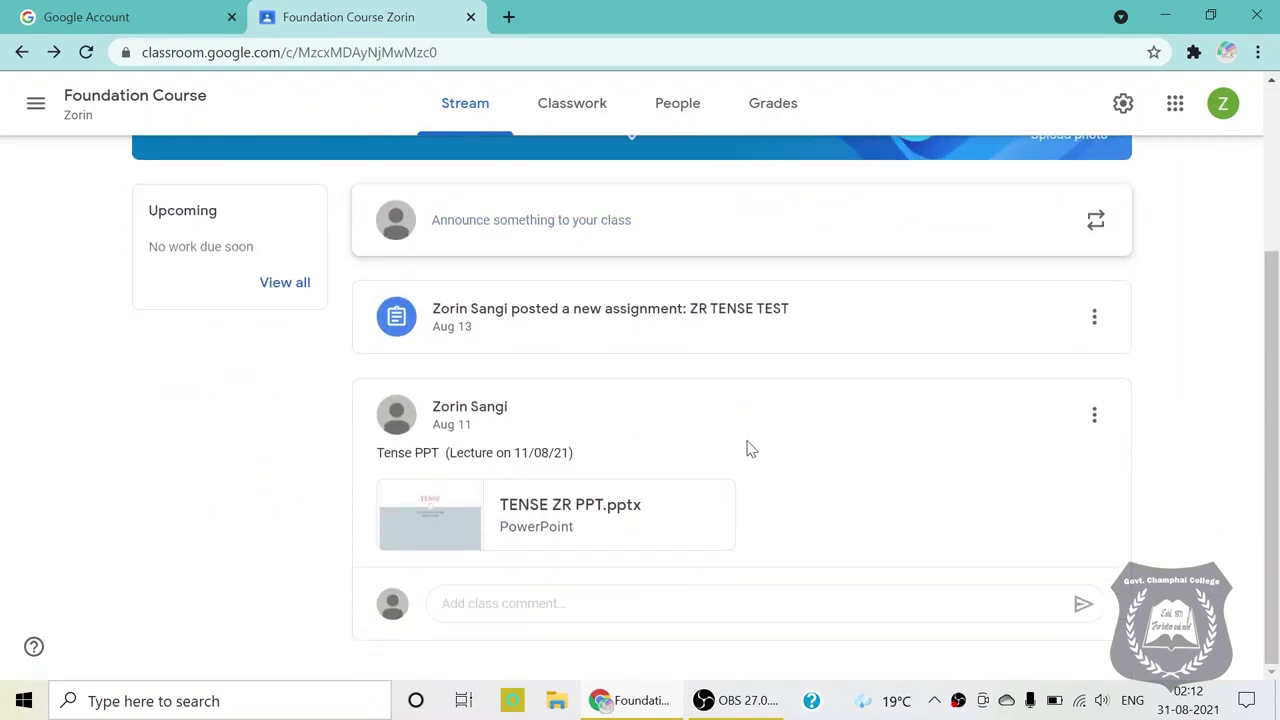
pyautogui.scroll(3, 745, 440)
pyautogui.click(36, 104)
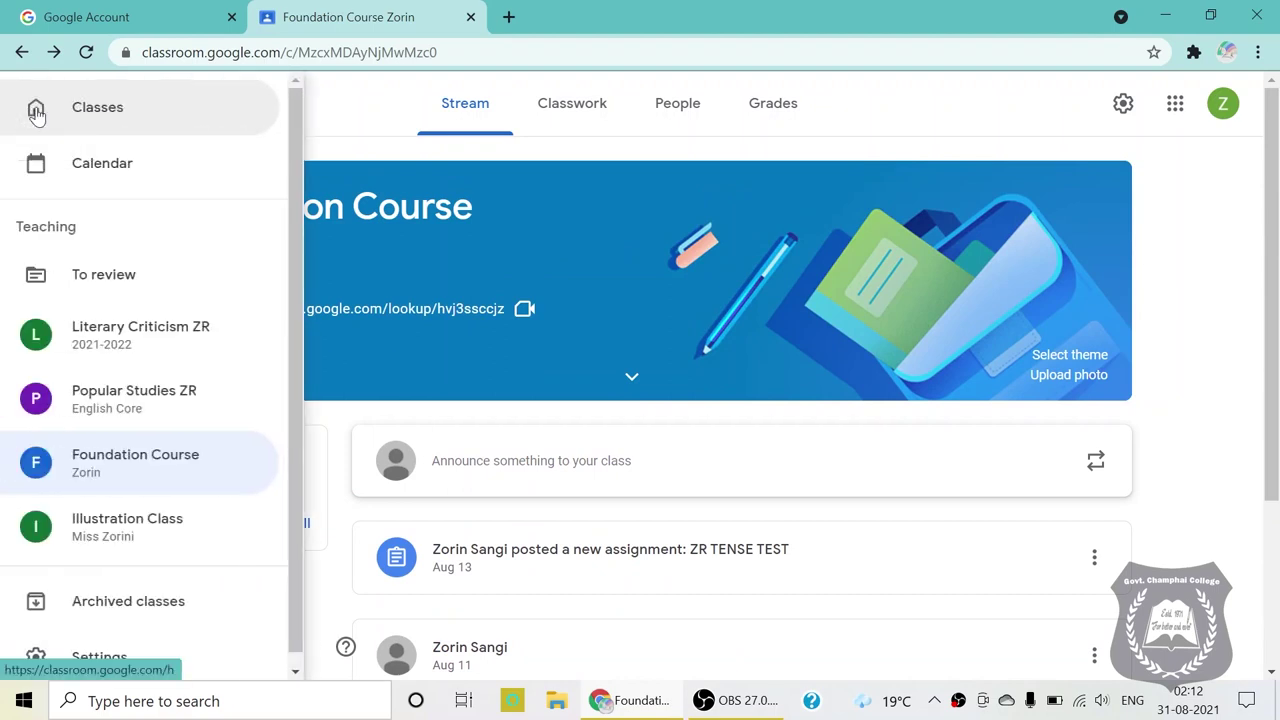
pyautogui.click(112, 405)
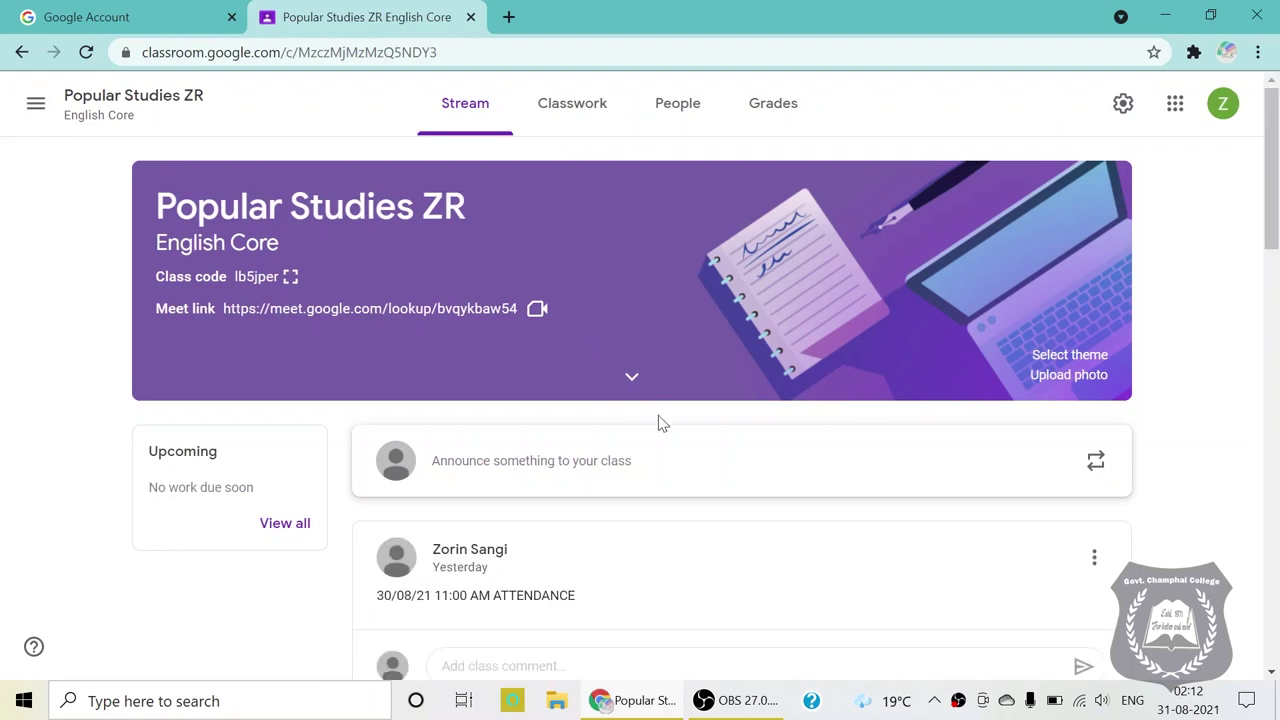
# Browse the whole Popular Studies ZR stream, from the latest attendance post down to the unit reading and video materials
pyautogui.scroll(-5, 675, 370)
pyautogui.scroll(-15, 715, 355)
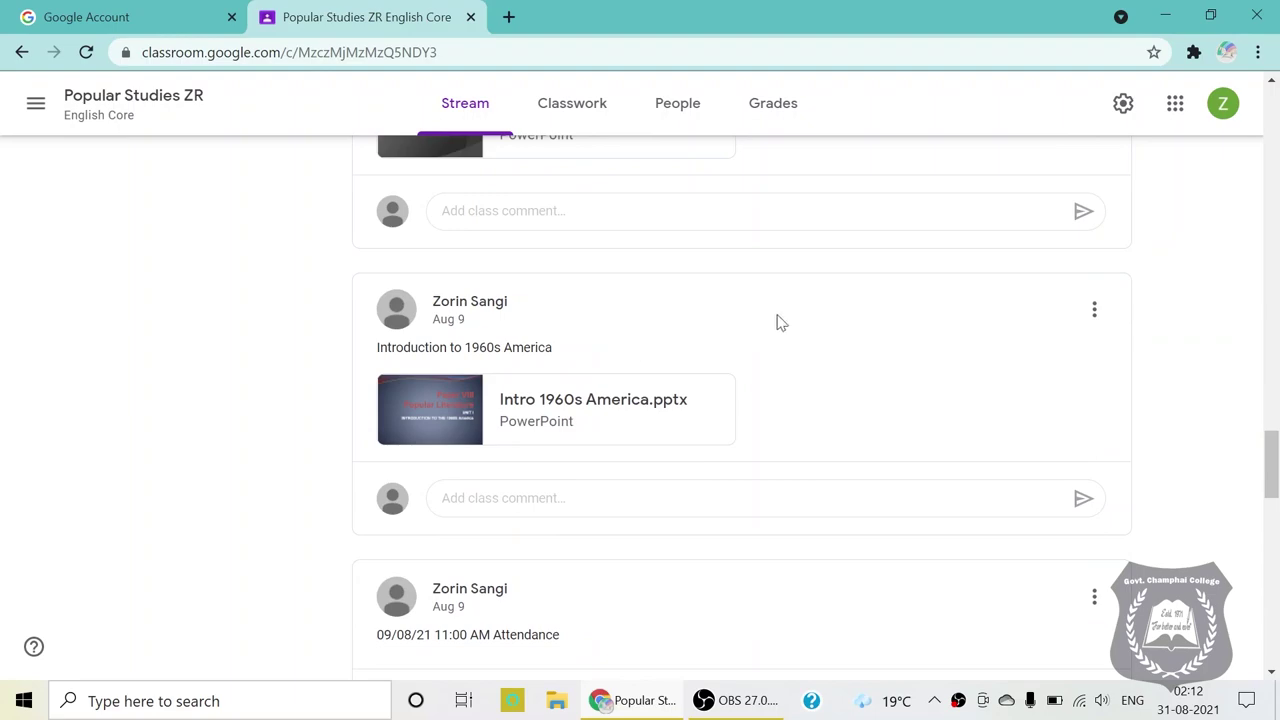
pyautogui.scroll(-15, 781, 322)
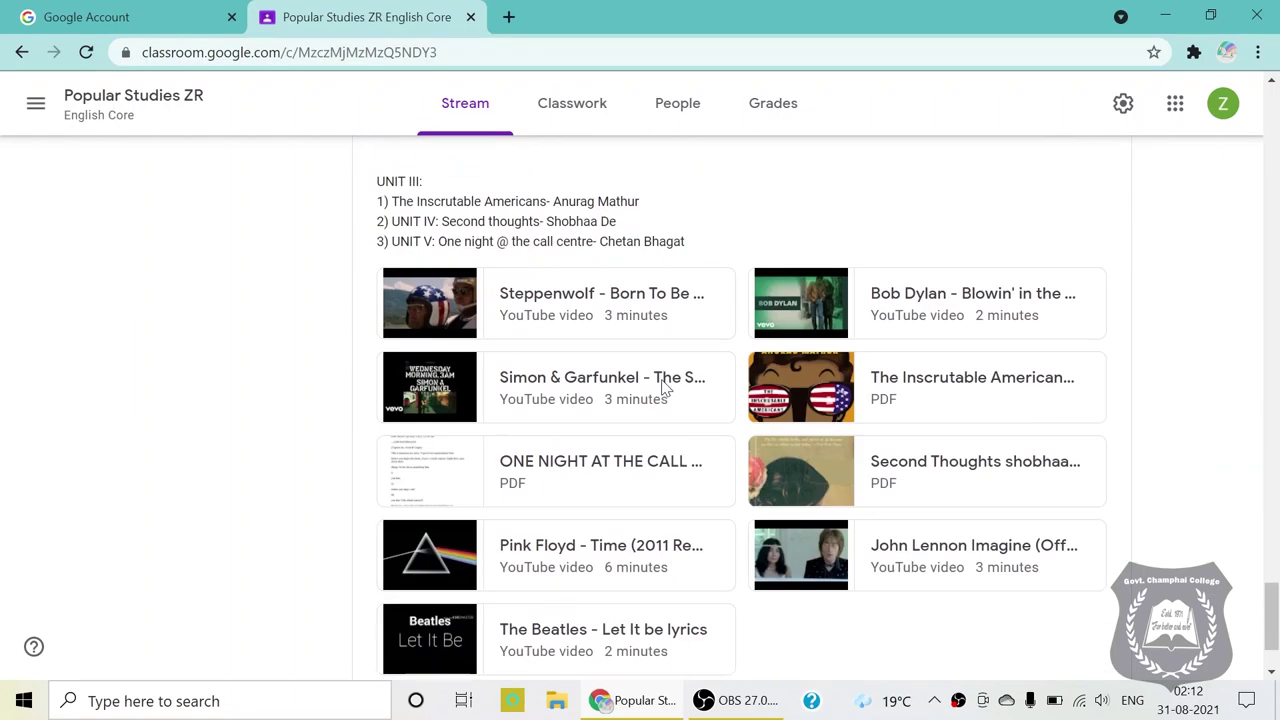
pyautogui.scroll(-2, 662, 385)
pyautogui.scroll(3, 670, 406)
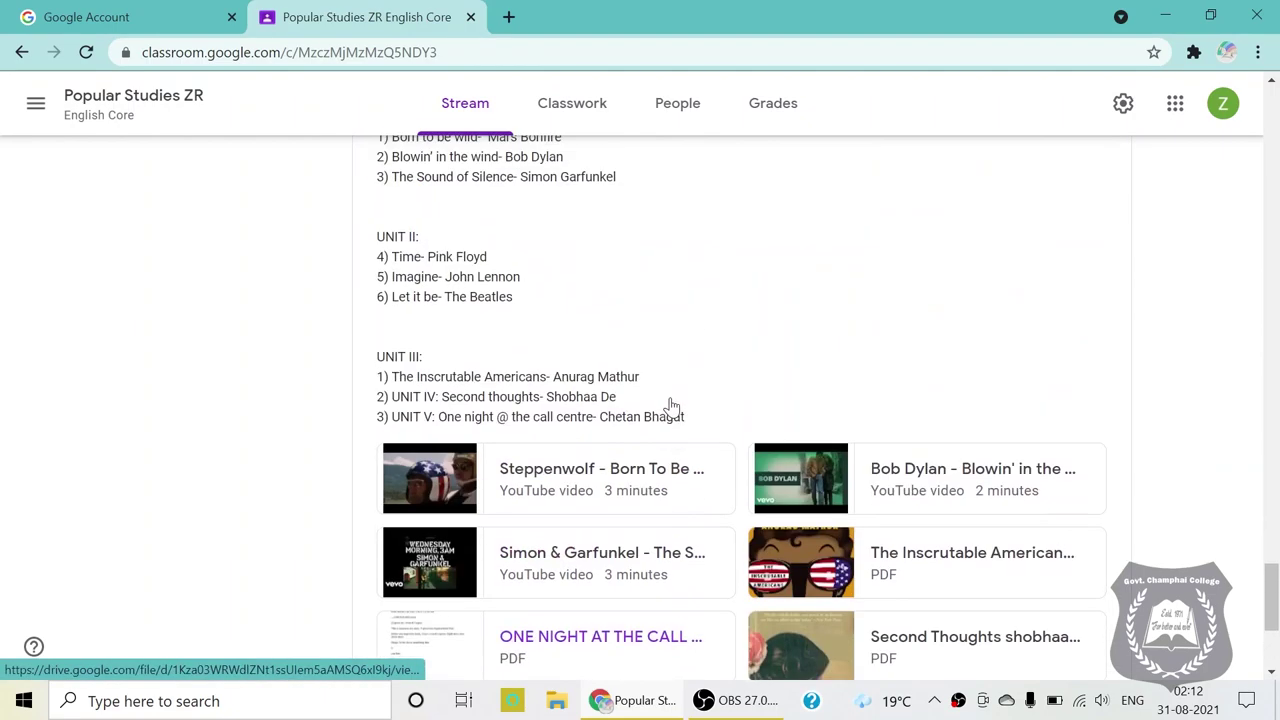
pyautogui.scroll(15, 672, 406)
pyautogui.scroll(15, 690, 390)
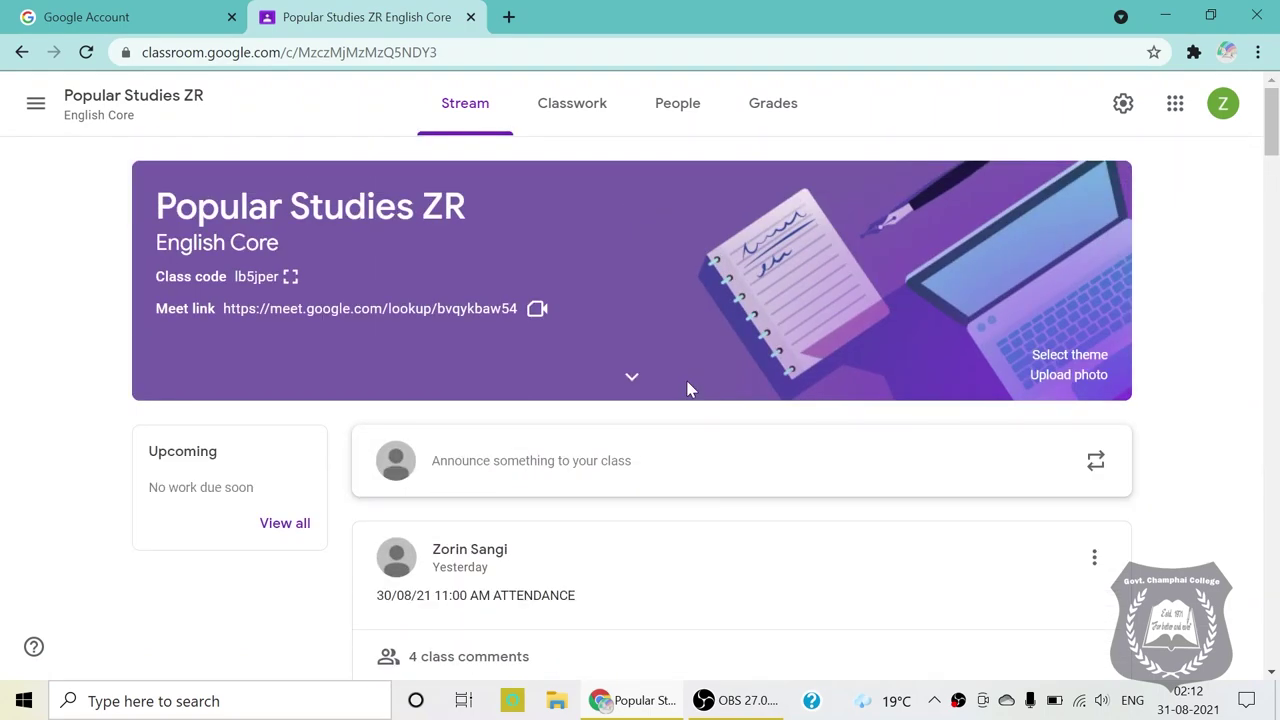
# Show all class comments on the 30/08/21 11:00 AM attendance post
pyautogui.scroll(-2, 560, 440)
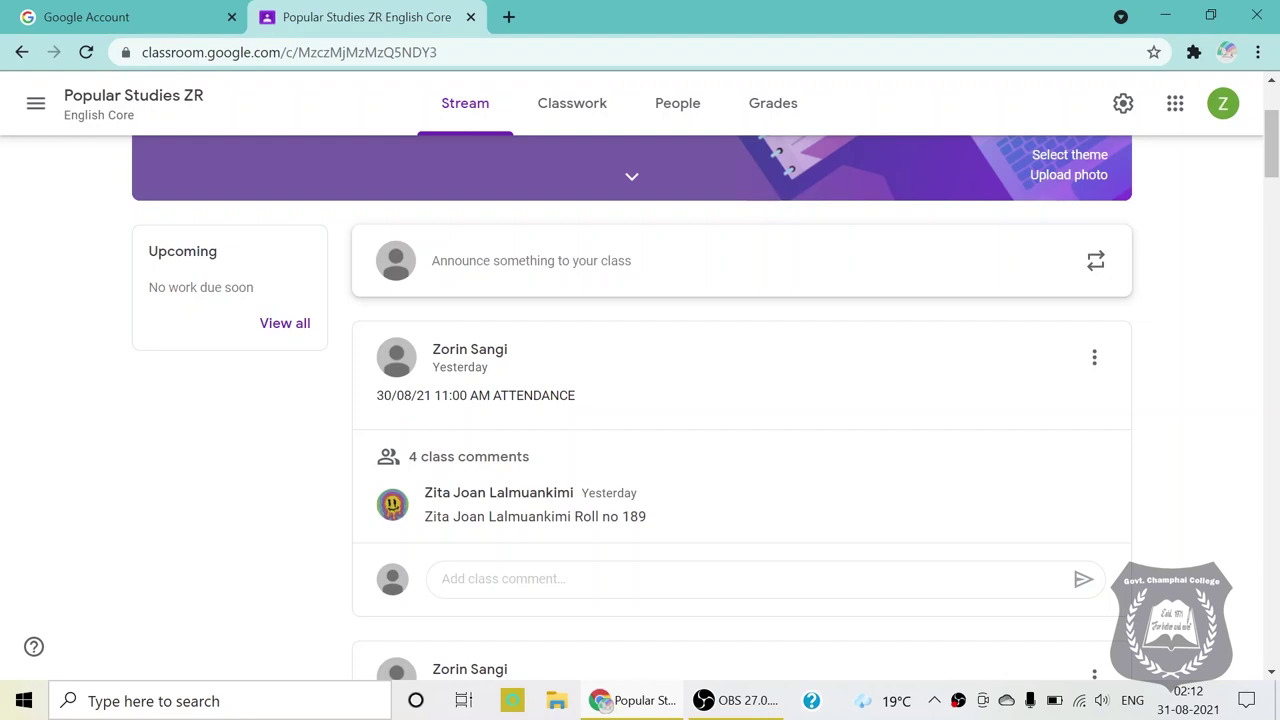
pyautogui.scroll(-2, 560, 390)
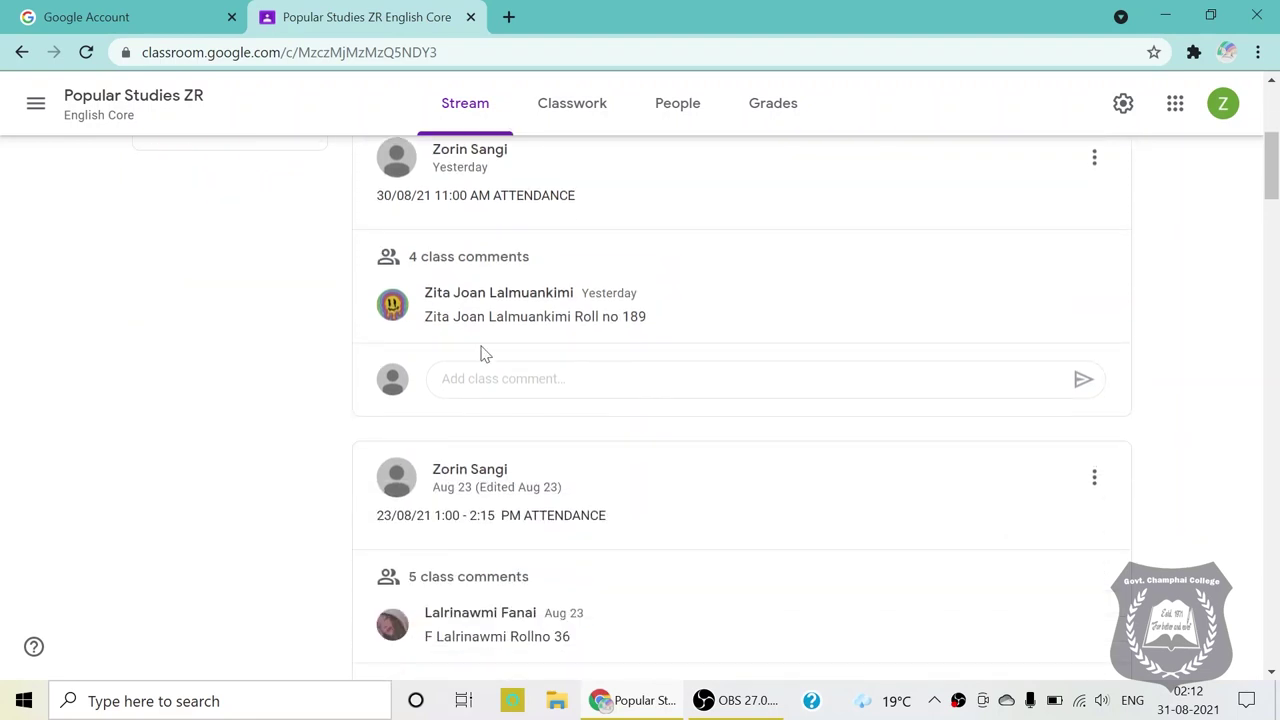
pyautogui.click(478, 260)
pyautogui.scroll(-1, 651, 357)
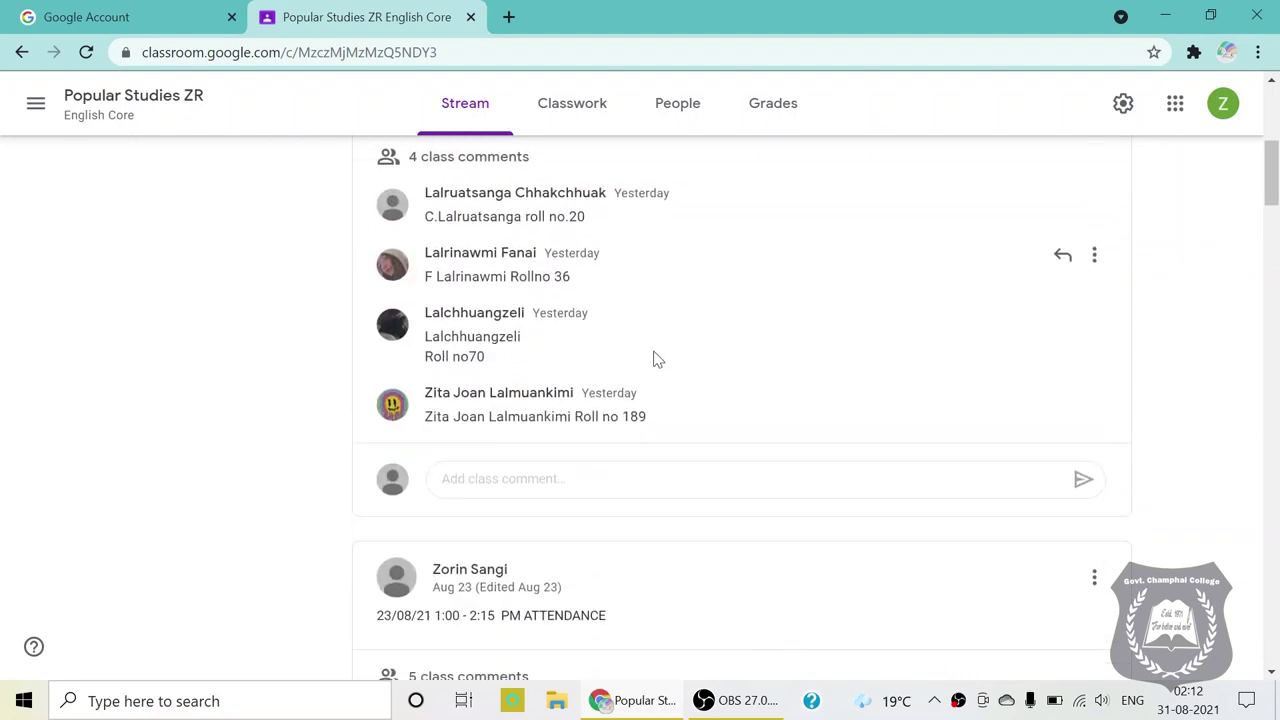
# Show all class comments on the 23/08/21 1:00 - 2:15 PM attendance post, and look over the 16/08/21 attendance post
pyautogui.scroll(-4, 623, 309)
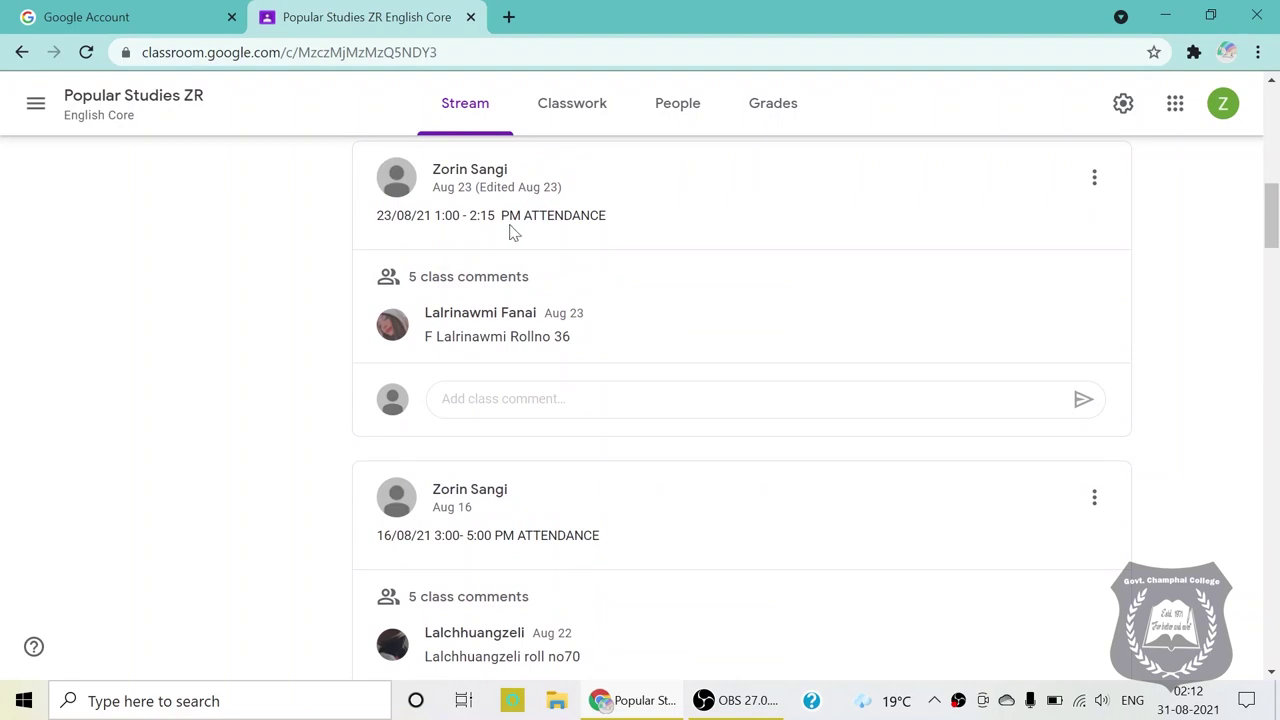
pyautogui.click(480, 287)
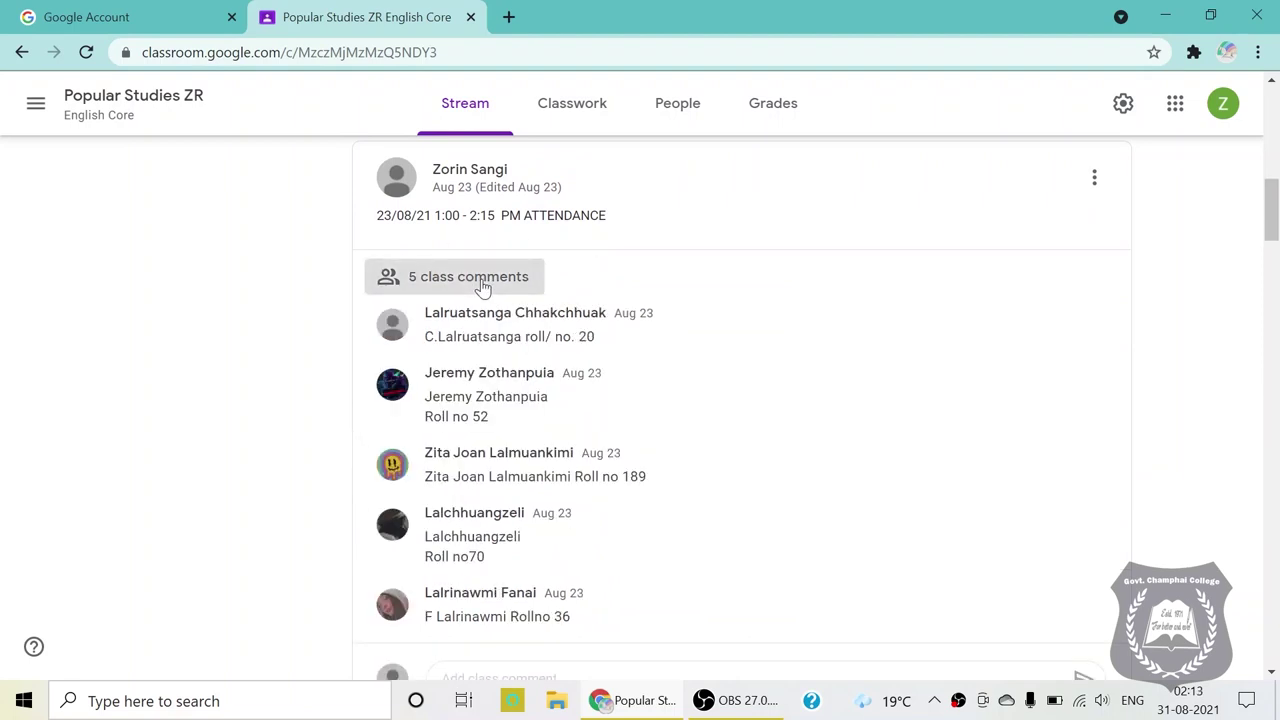
pyautogui.scroll(-5, 642, 400)
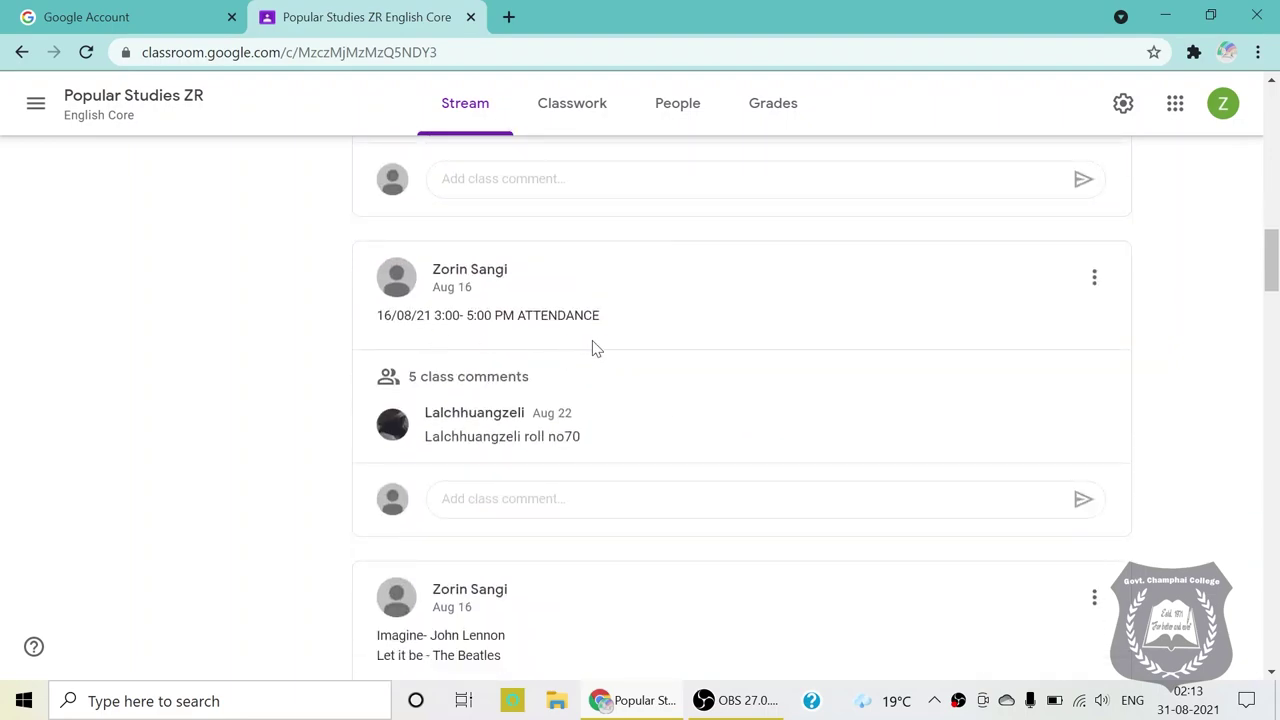
pyautogui.scroll(-2, 600, 350)
pyautogui.scroll(8, 657, 428)
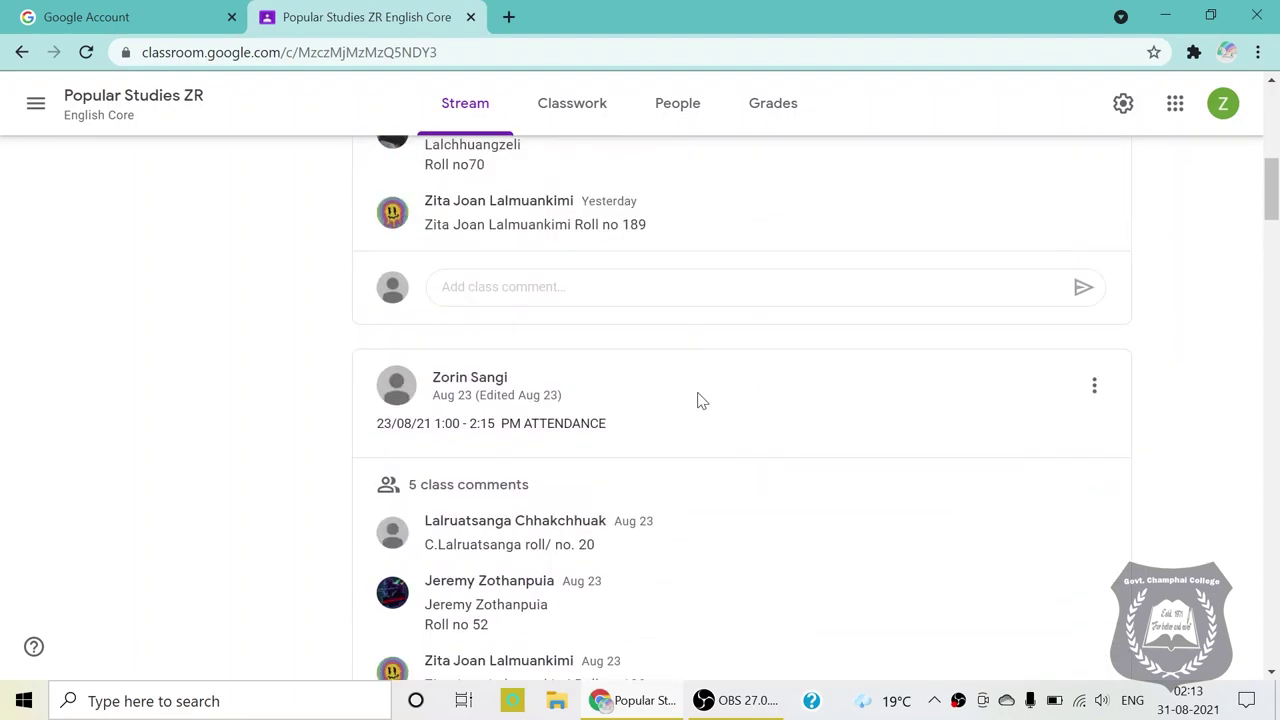
pyautogui.scroll(10, 700, 400)
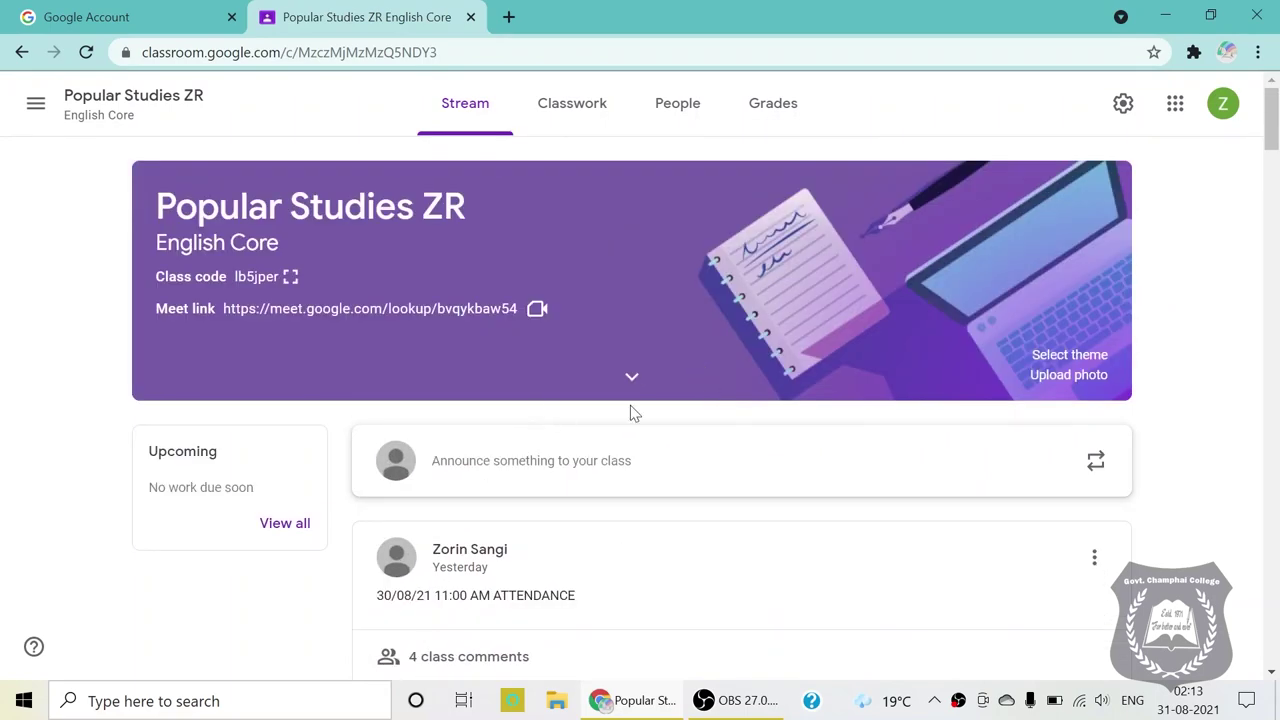
# Examine the class banner's Meet link, the attendance posts and the Let It Be and Imagine PowerPoint post in the stream
pyautogui.scroll(-4, 660, 380)
pyautogui.scroll(4, 654, 405)
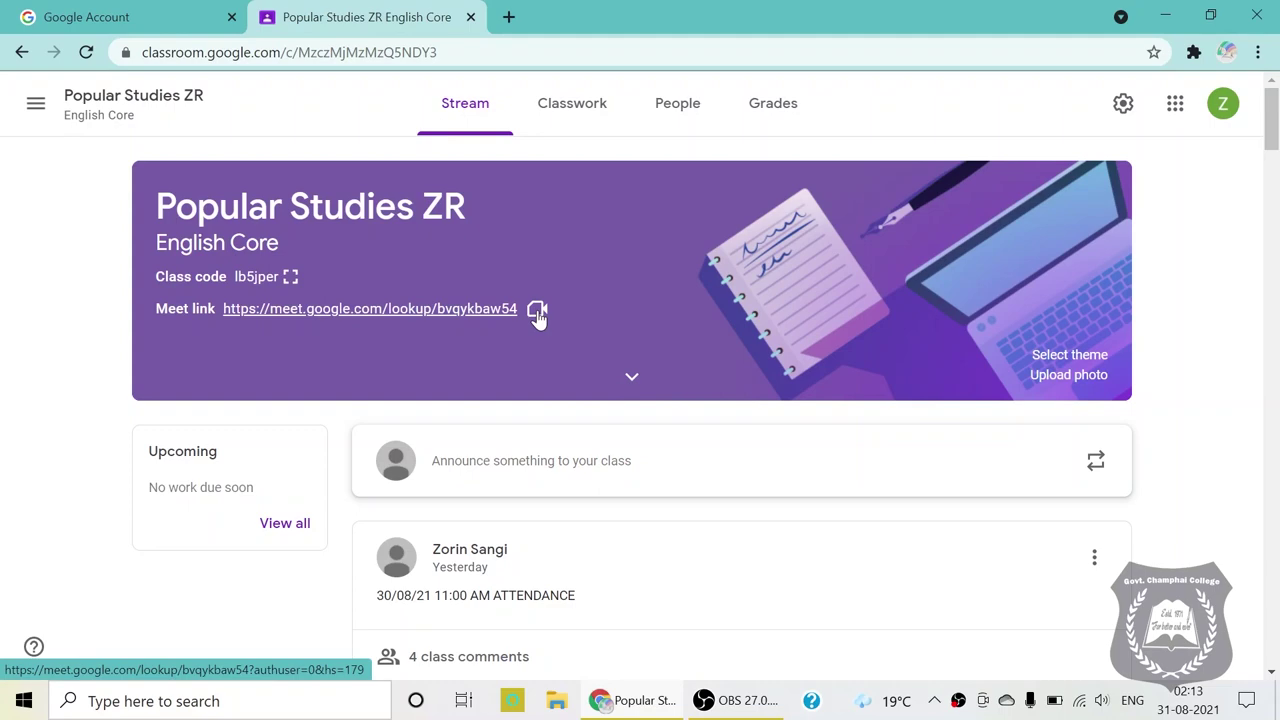
pyautogui.scroll(-3, 822, 431)
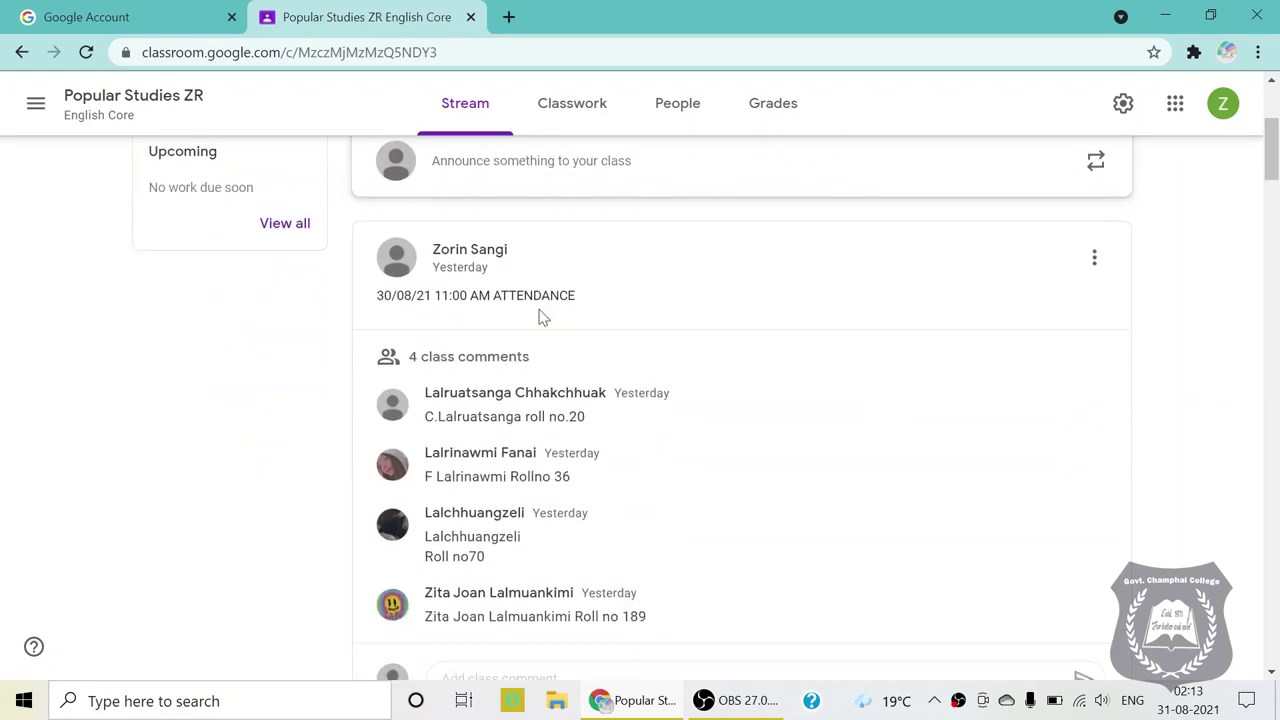
pyautogui.scroll(-8, 550, 350)
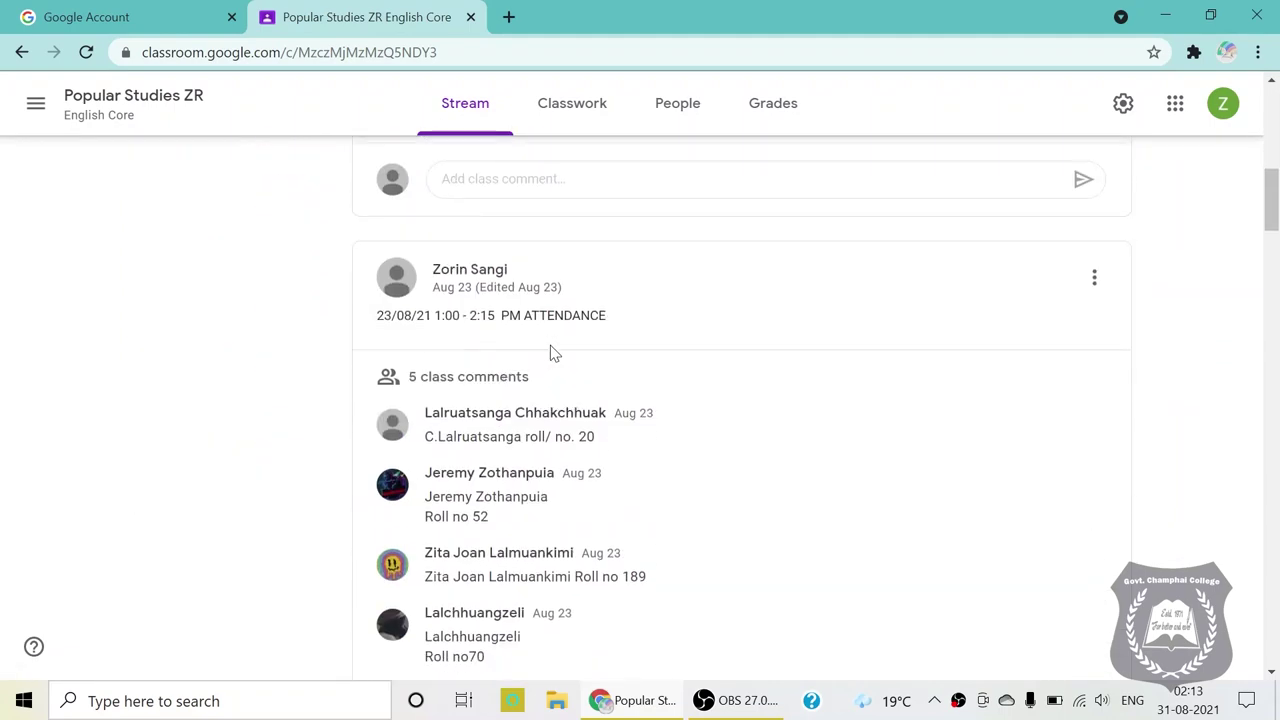
pyautogui.scroll(-10, 757, 360)
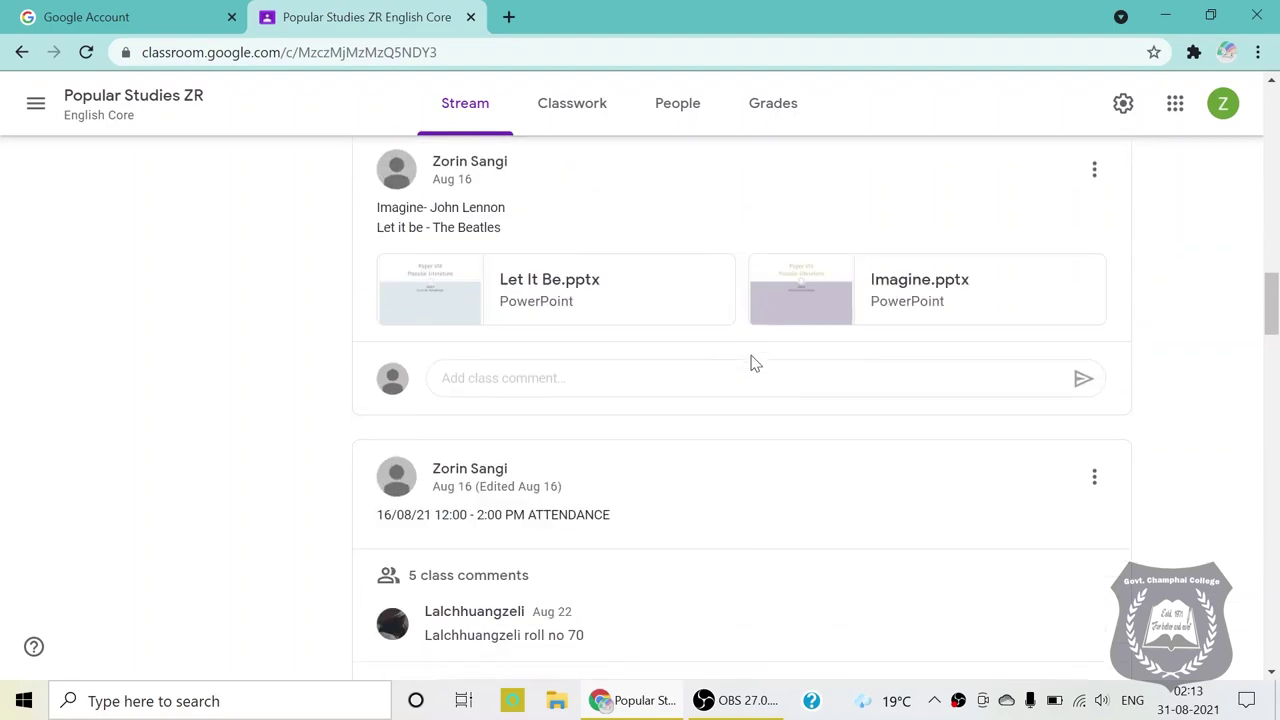
pyautogui.scroll(4, 755, 363)
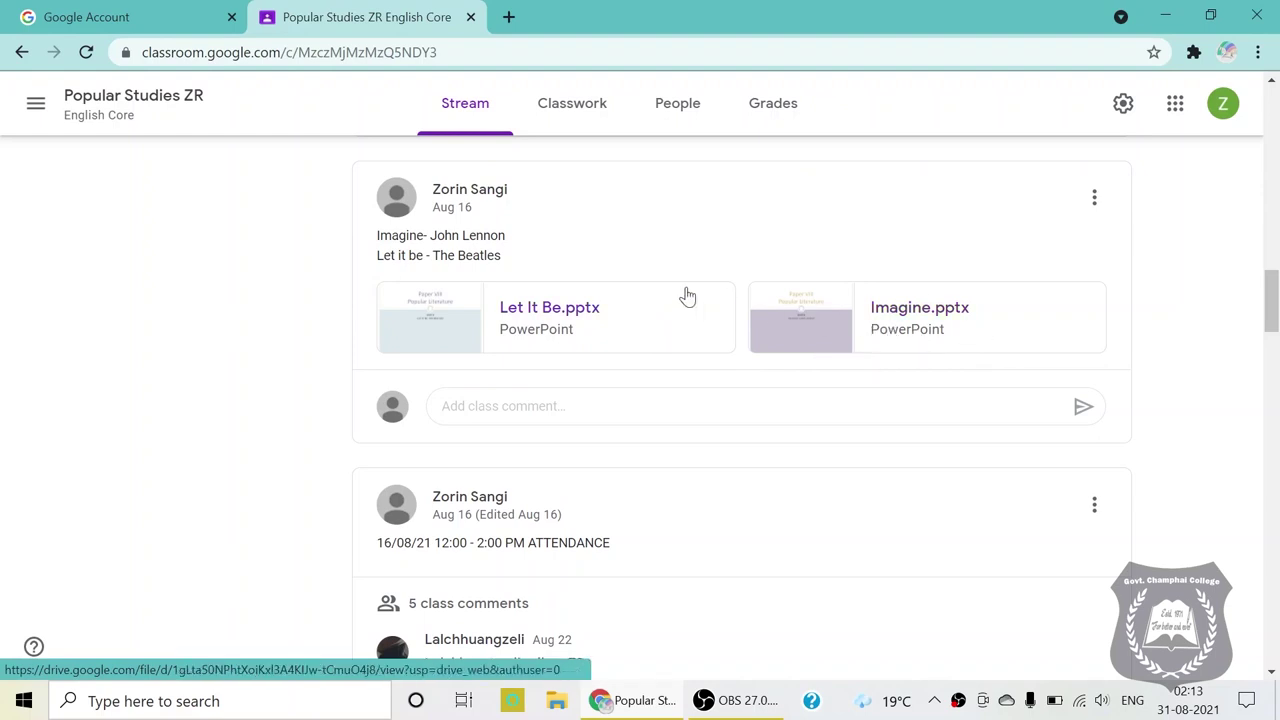
pyautogui.scroll(-5, 687, 296)
# Check the teacher and student lists on the Popular Studies ZR people page, and return to the stream
pyautogui.click(677, 104)
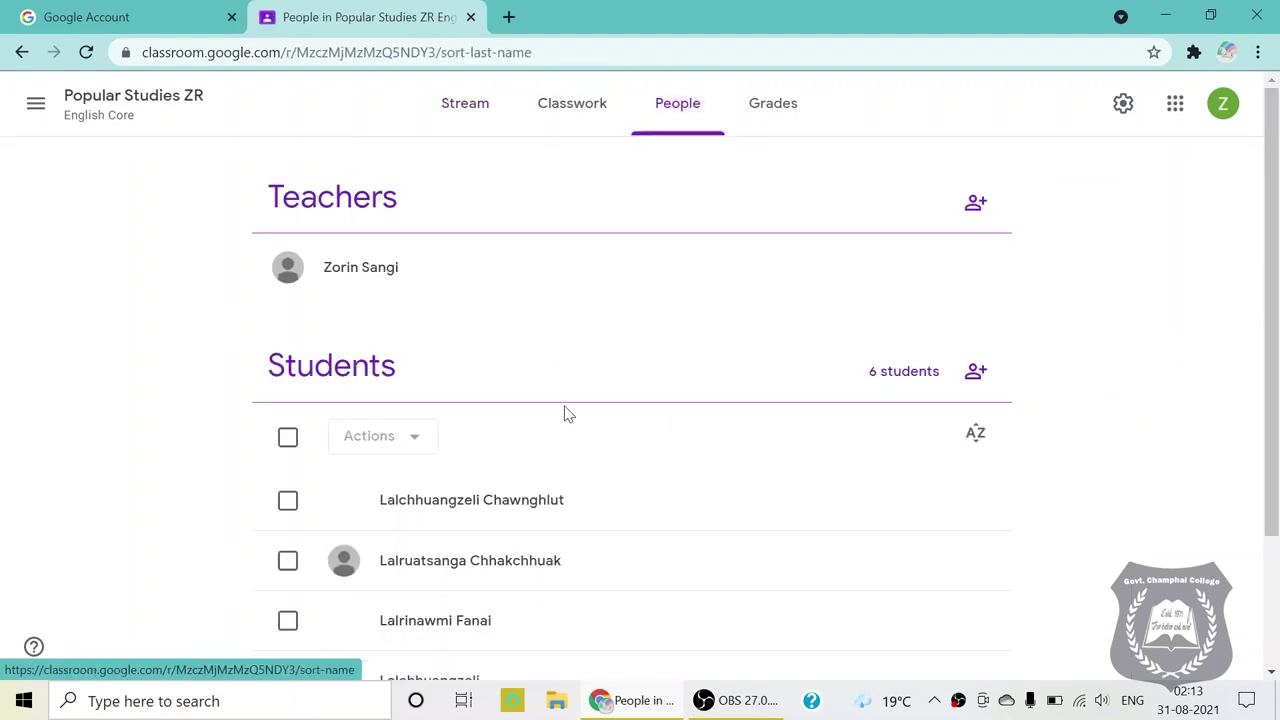
pyautogui.scroll(-3, 565, 414)
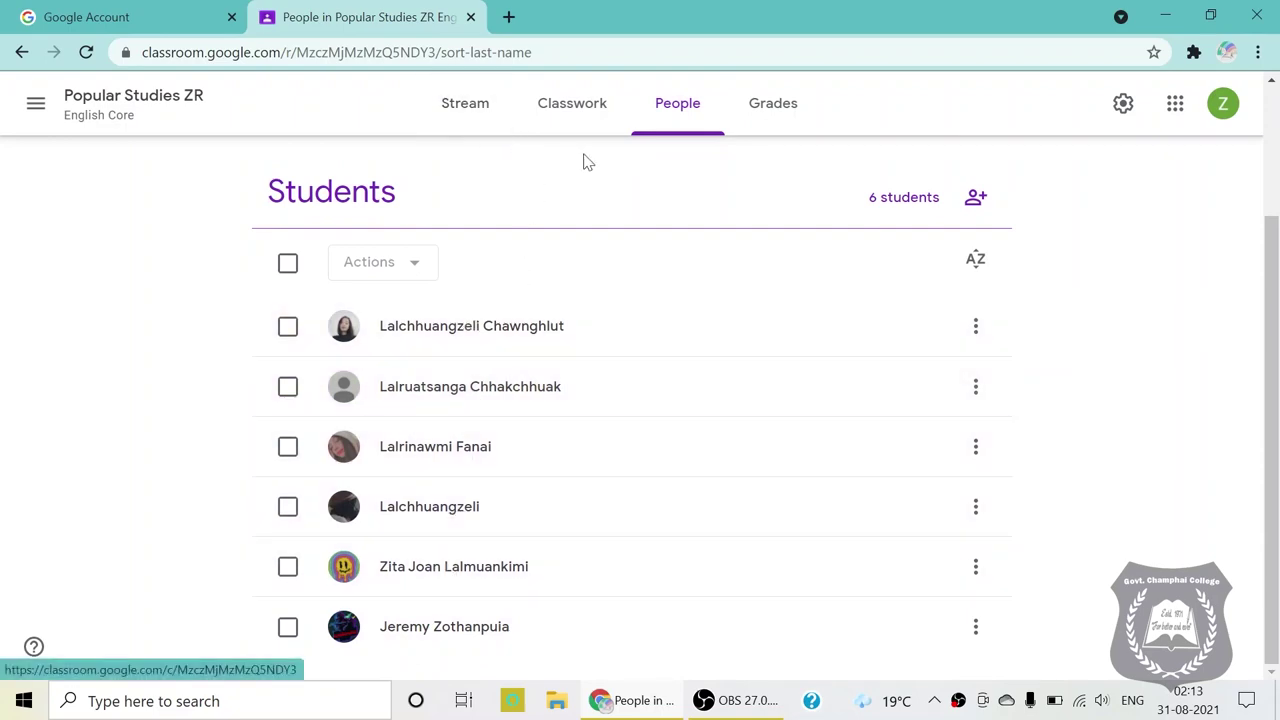
pyautogui.click(460, 112)
# Examine the PowerPoint posts and the unit materials post with its attached YouTube videos and PDFs
pyautogui.scroll(-5, 600, 395)
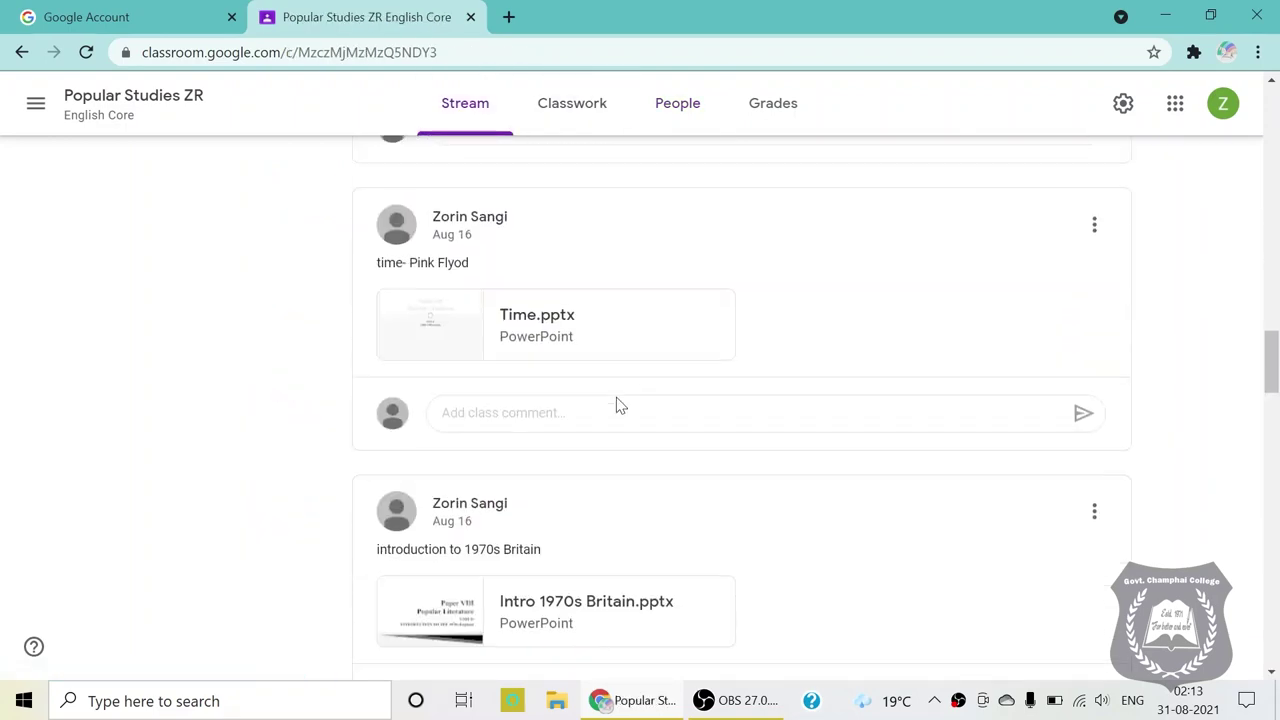
pyautogui.scroll(-15, 616, 397)
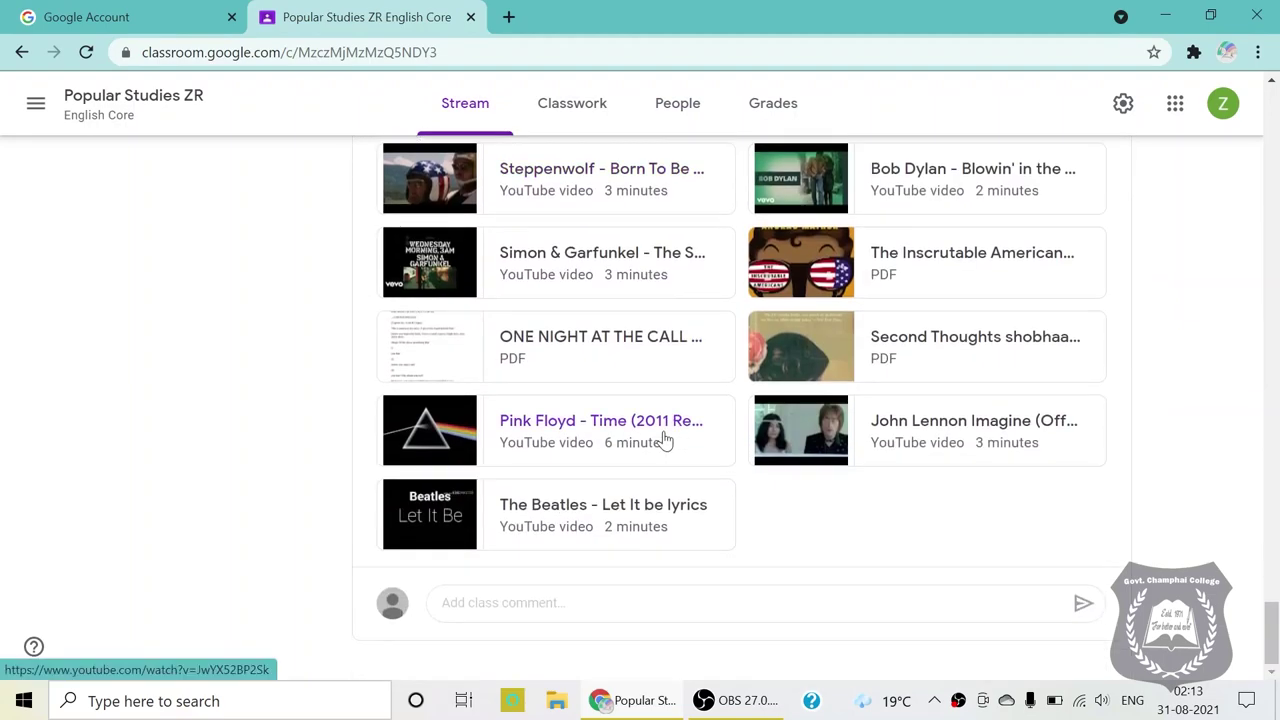
pyautogui.scroll(2, 954, 469)
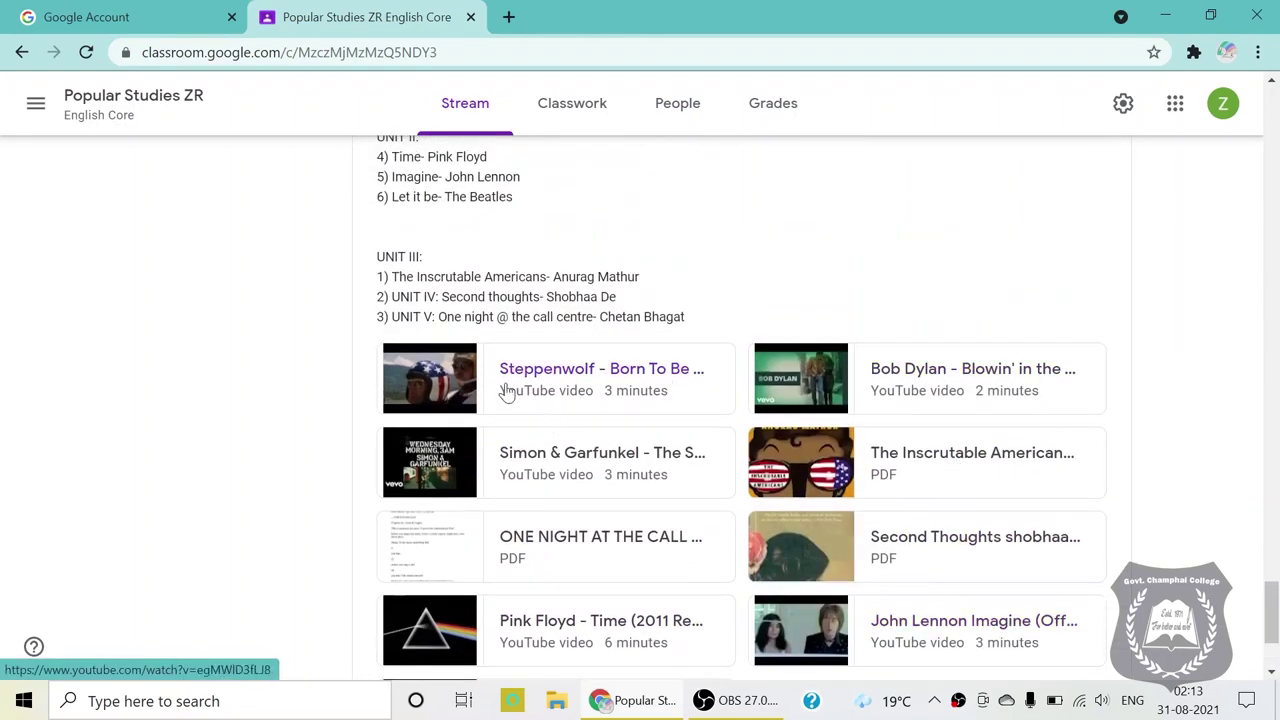
# Review the Popular Studies ZR class settings, including the stream and Meet options, and return to the stream without changes
pyautogui.scroll(2, 569, 340)
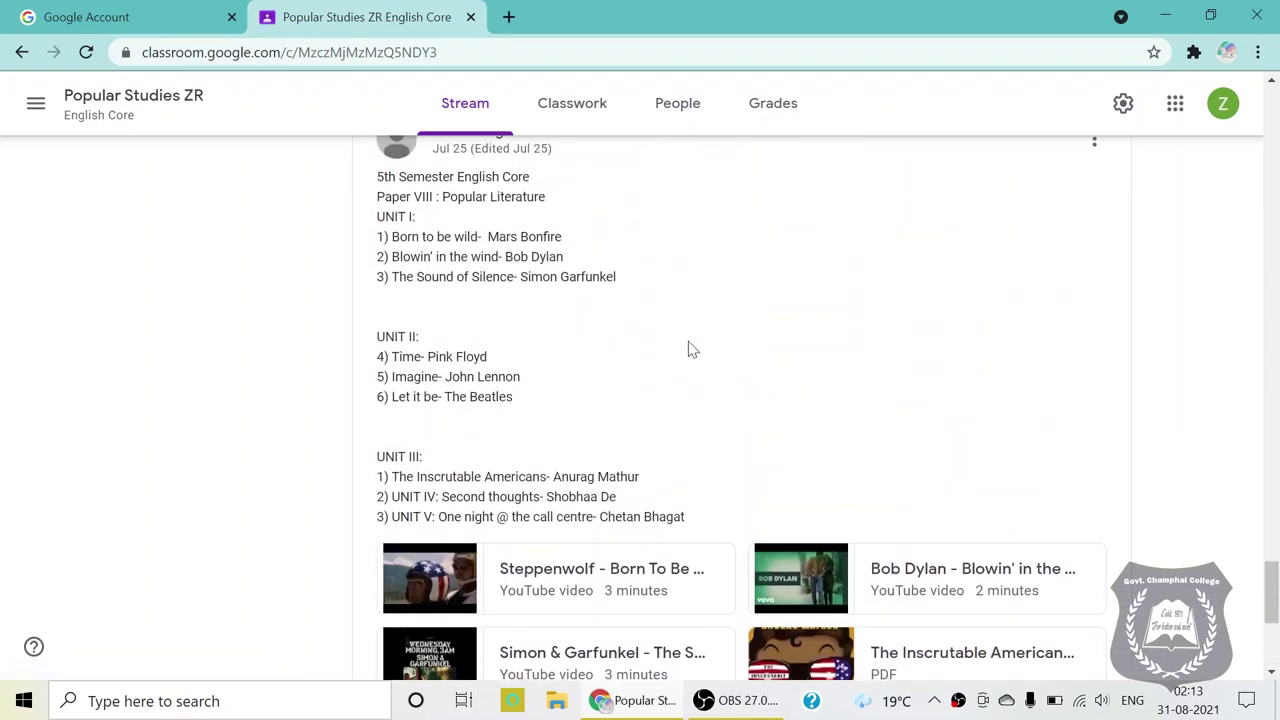
pyautogui.scroll(20, 700, 350)
pyautogui.scroll(15, 741, 292)
pyautogui.scroll(-1, 590, 574)
pyautogui.scroll(1, 586, 574)
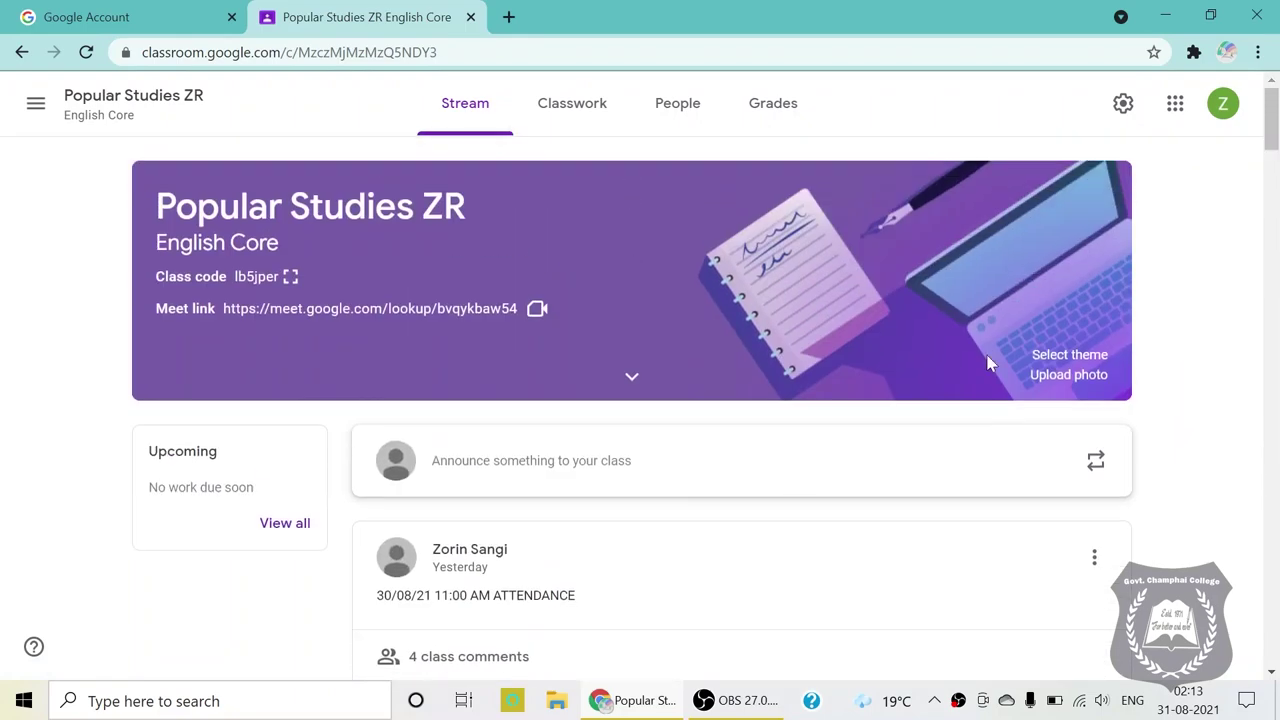
pyautogui.click(1123, 106)
pyautogui.scroll(-7, 445, 340)
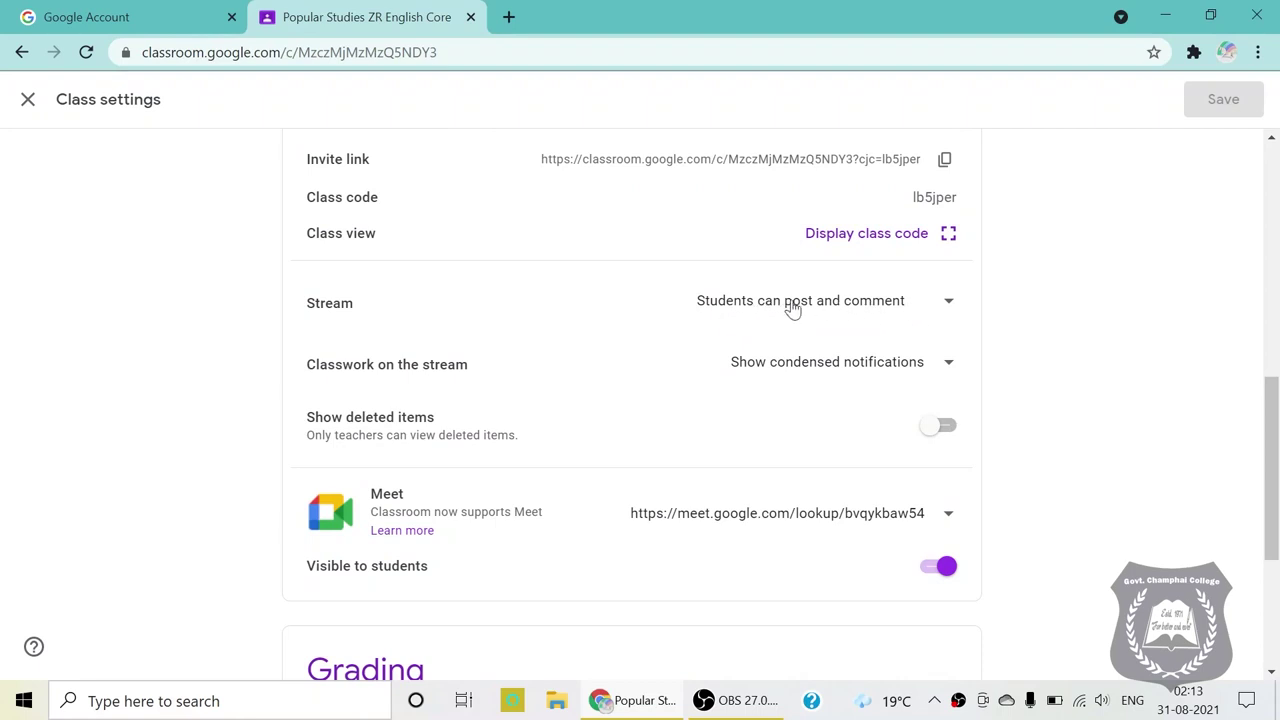
pyautogui.scroll(8, 254, 366)
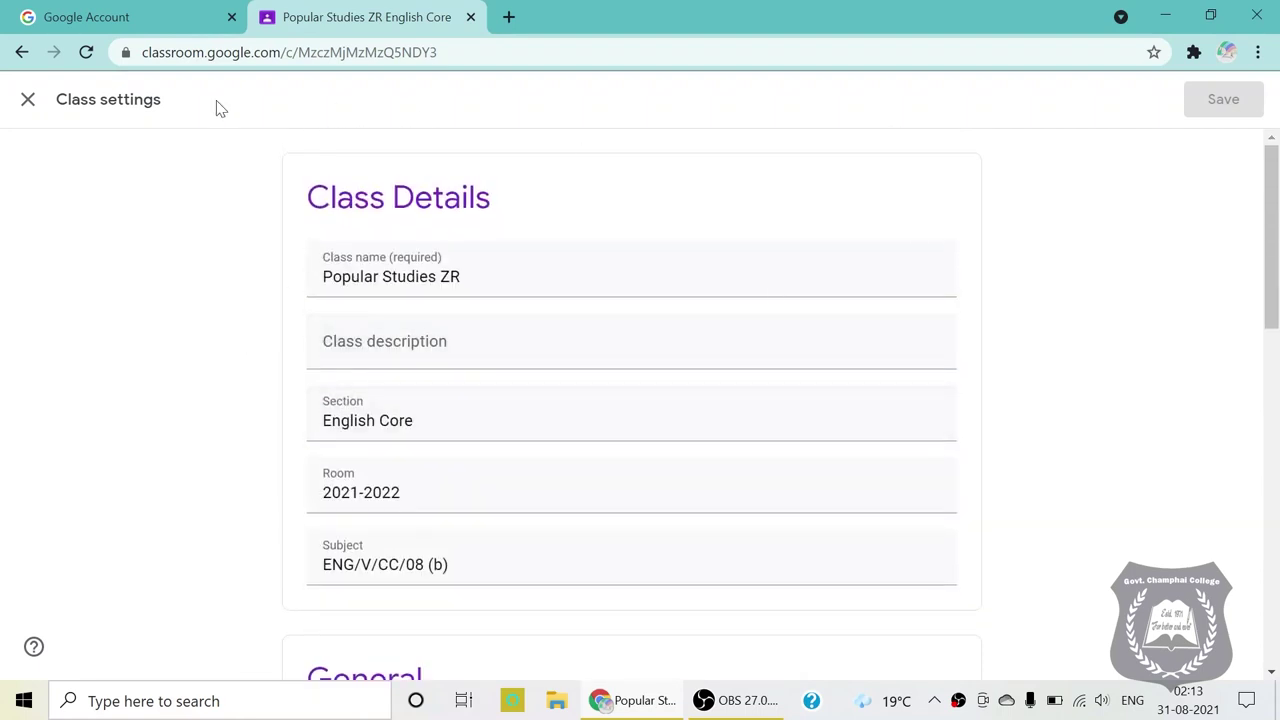
pyautogui.click(27, 101)
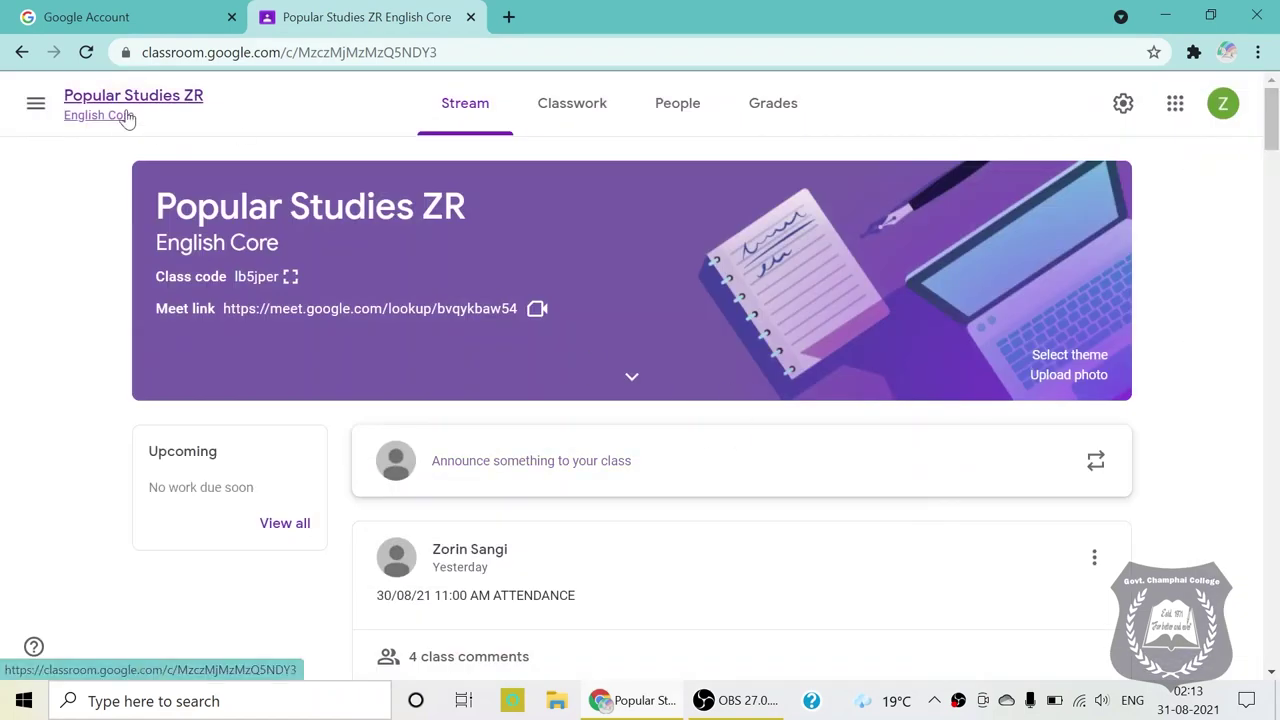
# Switch to the Illustration Class from the classes overview and look over the form links posted in its stream
pyautogui.click(37, 114)
pyautogui.click(97, 122)
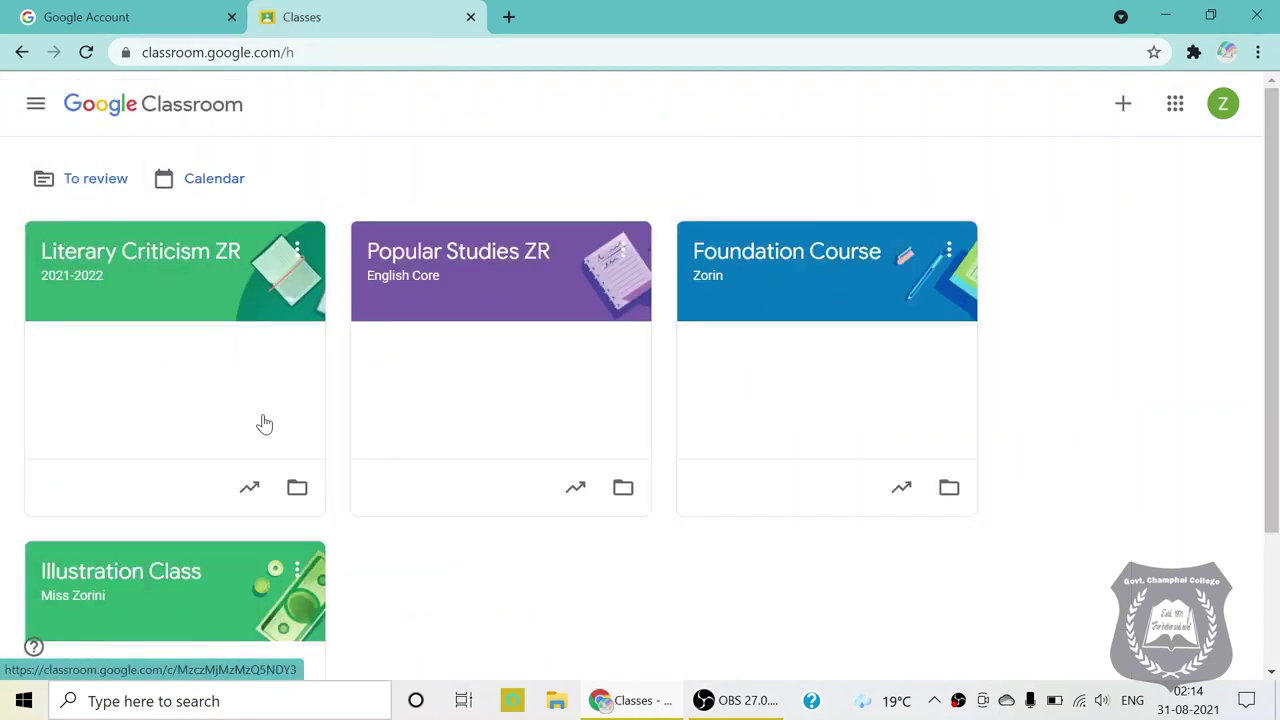
pyautogui.scroll(-2, 233, 485)
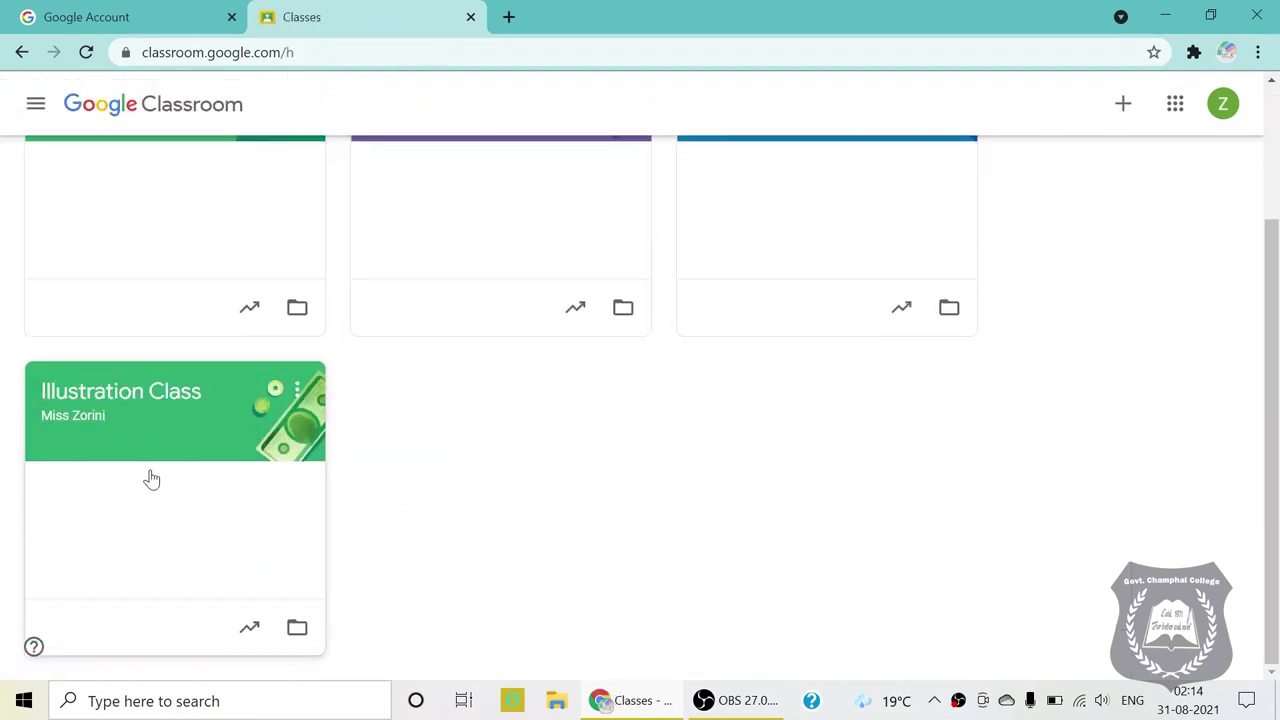
pyautogui.click(160, 466)
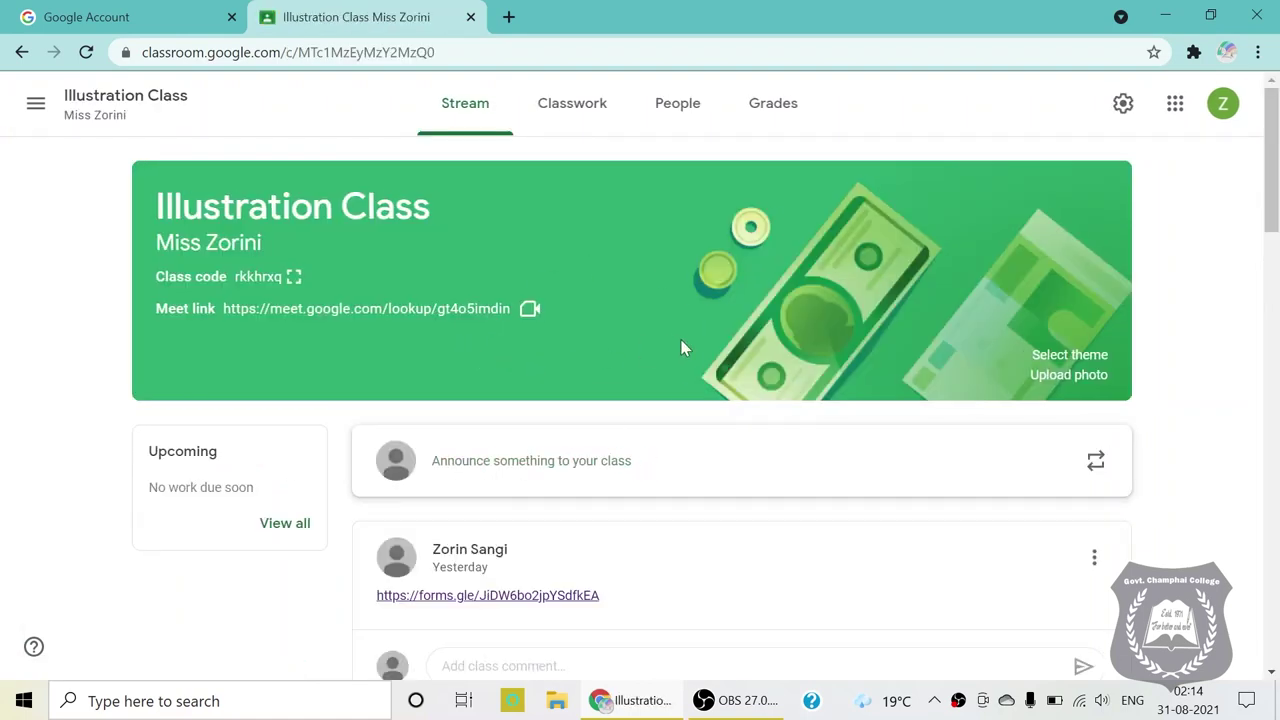
pyautogui.scroll(-4, 490, 470)
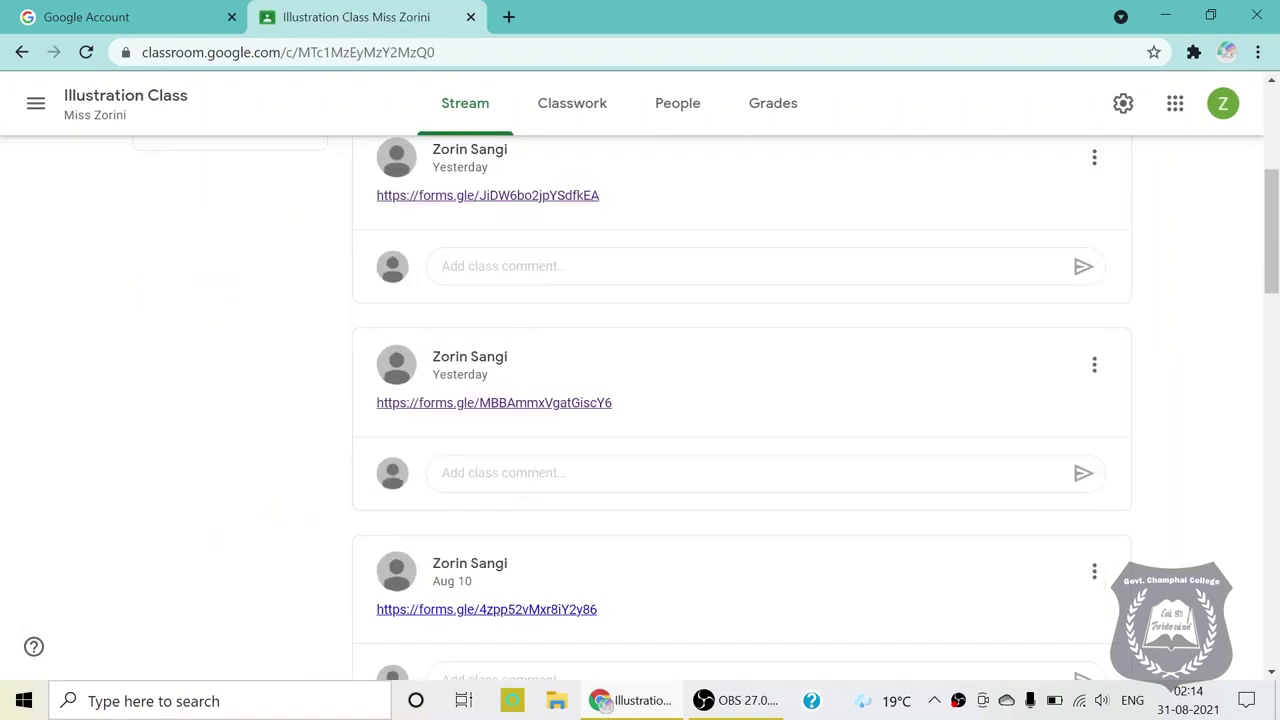
pyautogui.scroll(4, 634, 453)
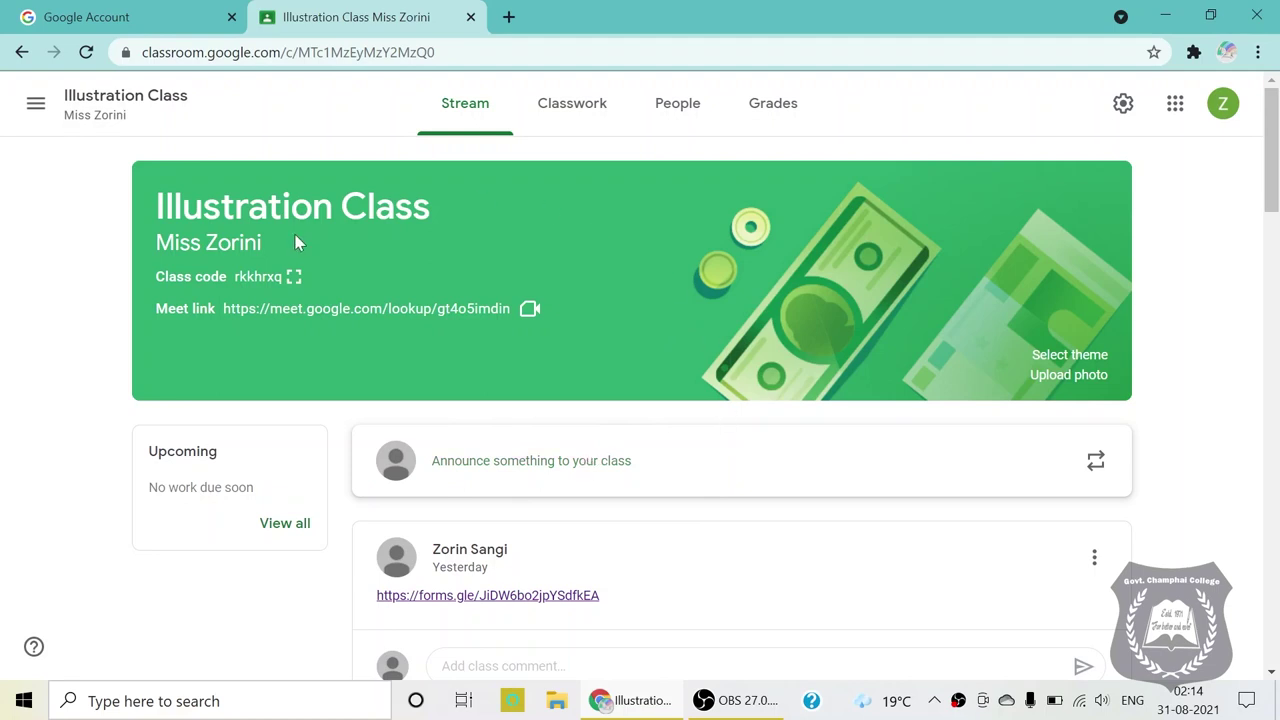
# Start an announcement for all Illustration Class students and upload the file 2021-08-30T20_14_27.843Z.csv as its attachment
pyautogui.click(487, 466)
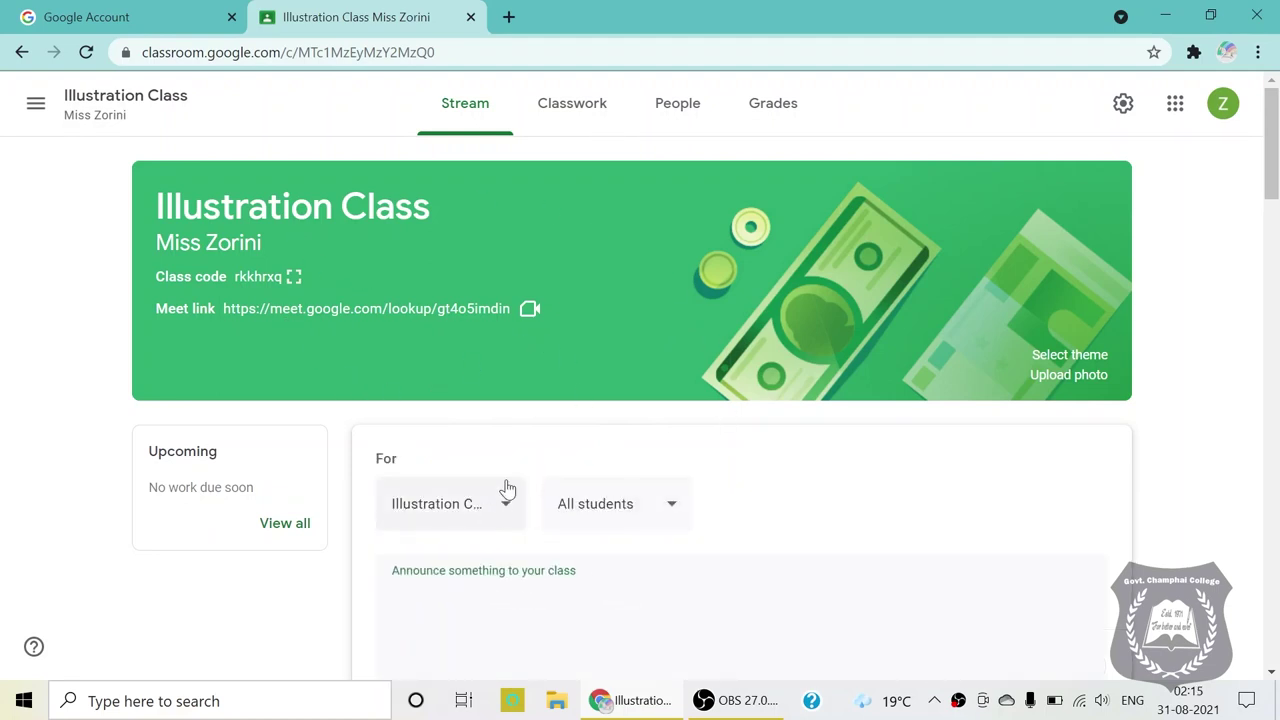
pyautogui.scroll(-3, 507, 488)
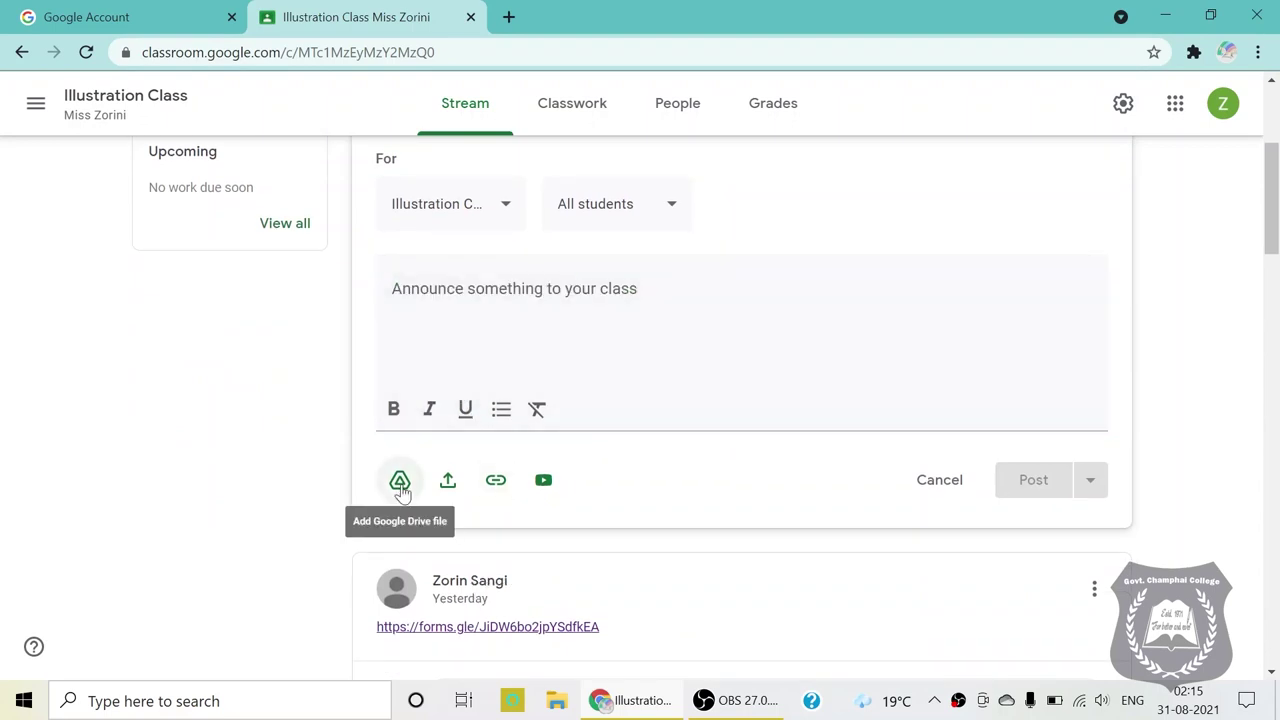
pyautogui.click(446, 482)
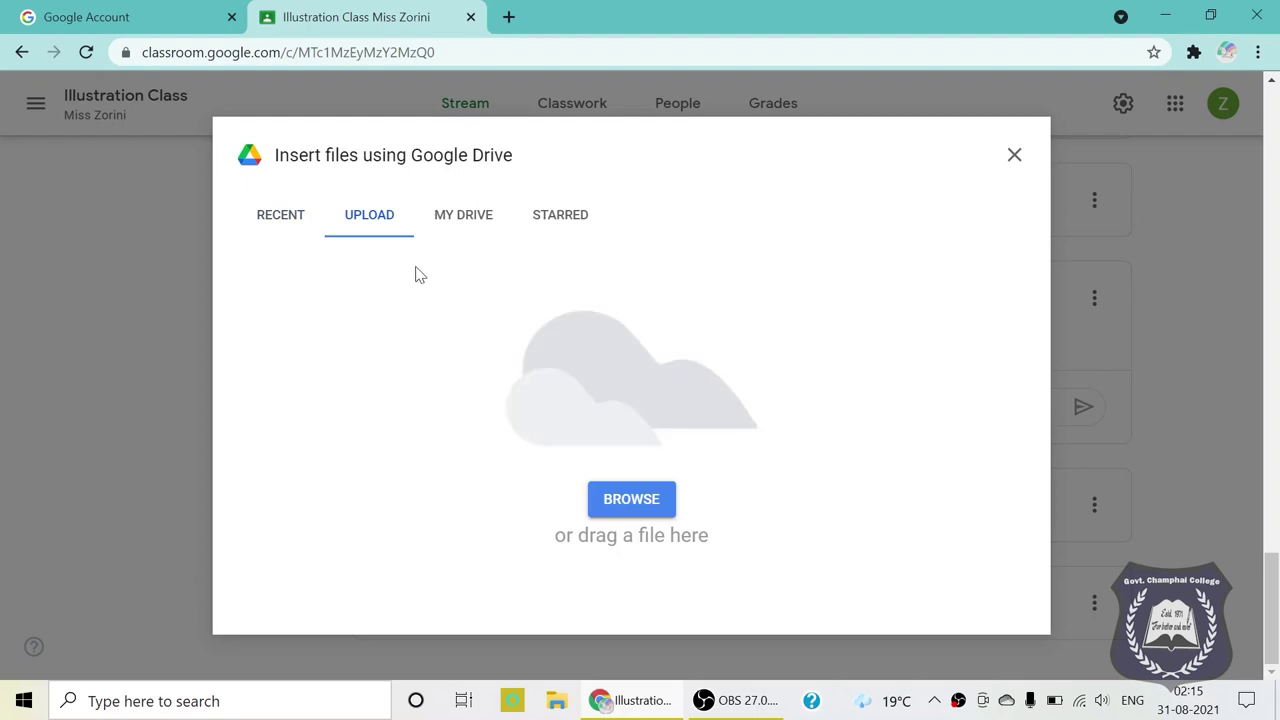
pyautogui.click(377, 222)
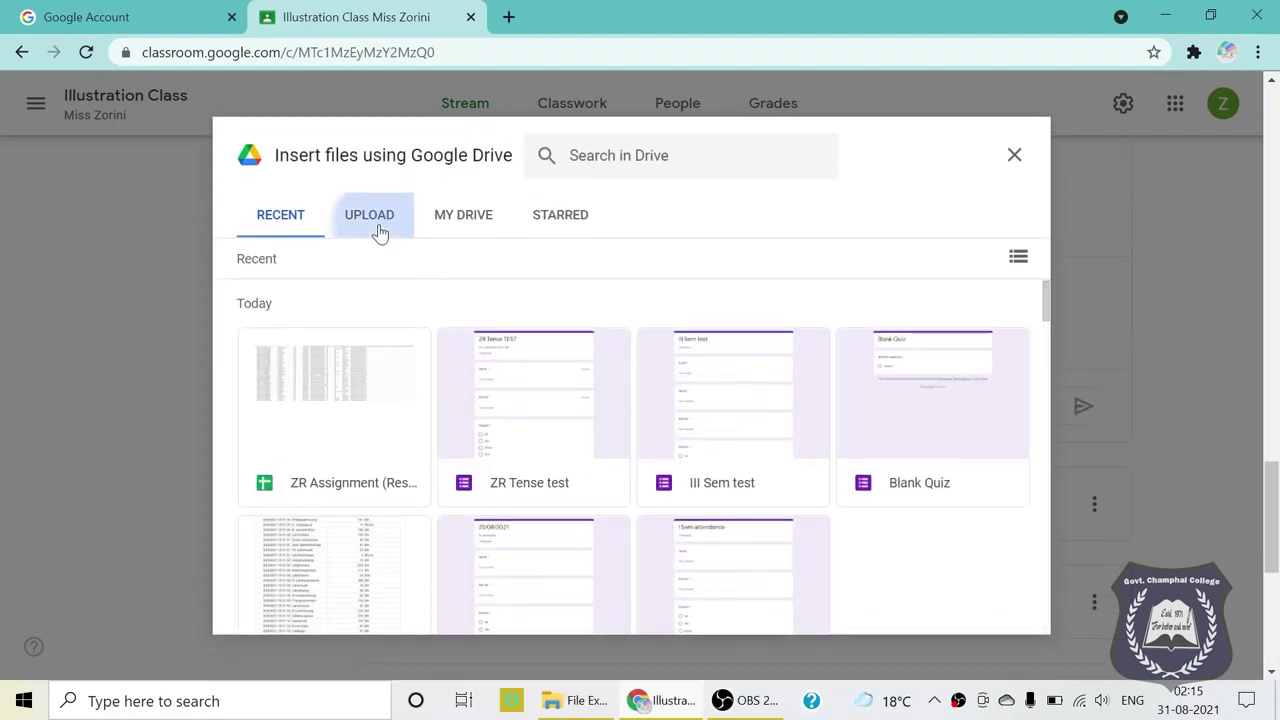
pyautogui.click(651, 707)
pyautogui.moveTo(538, 503); pyautogui.dragTo(614, 396)
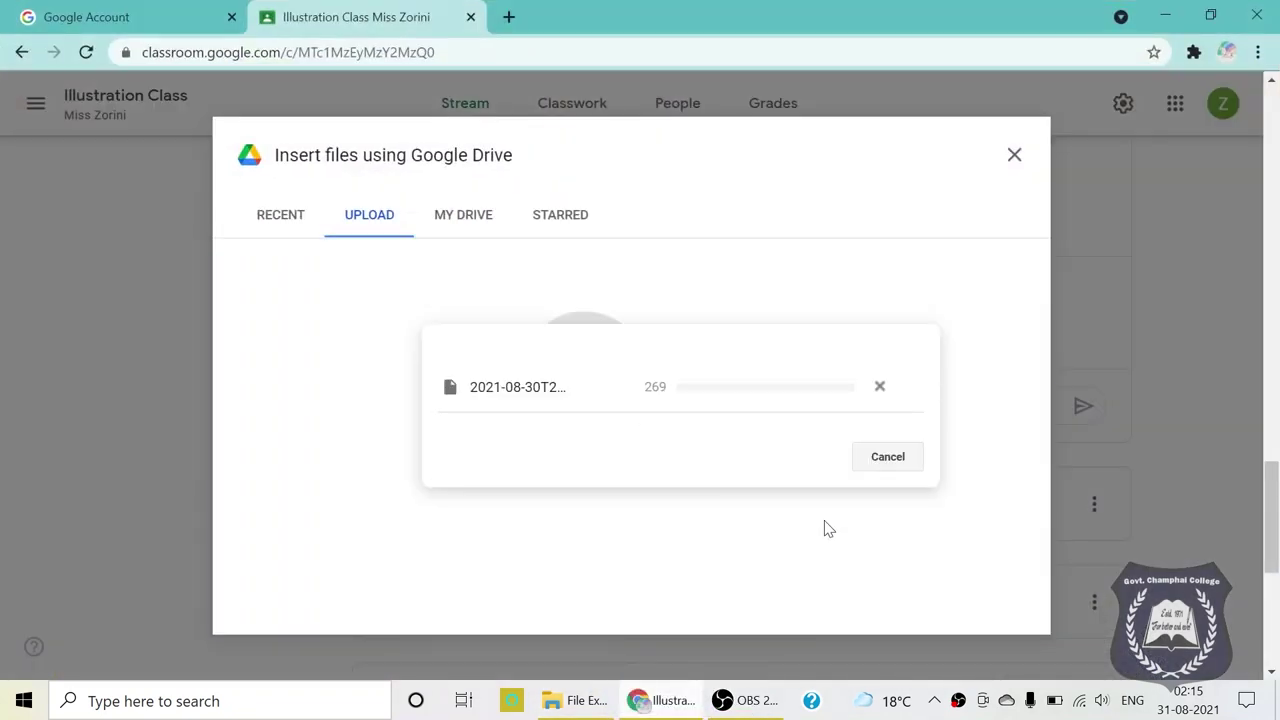
pyautogui.scroll(3, 609, 366)
pyautogui.scroll(-3, 600, 365)
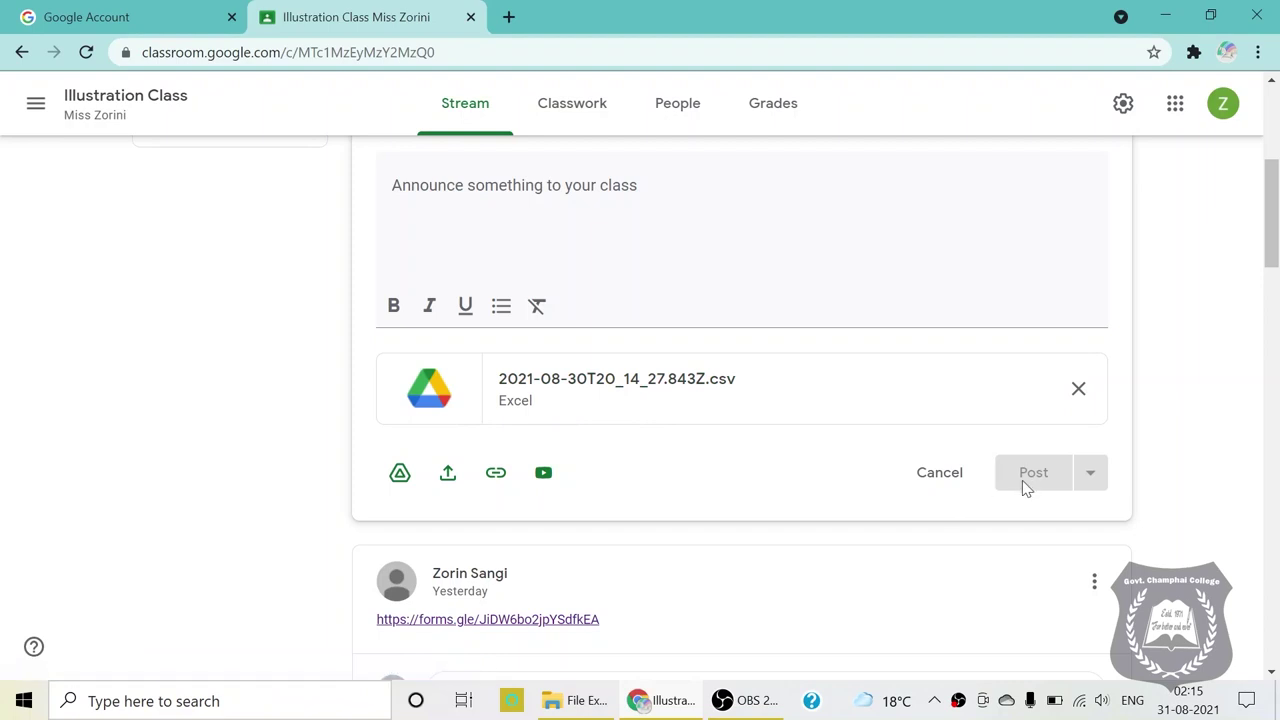
# Write "read this" as the announcement text and post it with the attached CSV file
pyautogui.scroll(2, 651, 429)
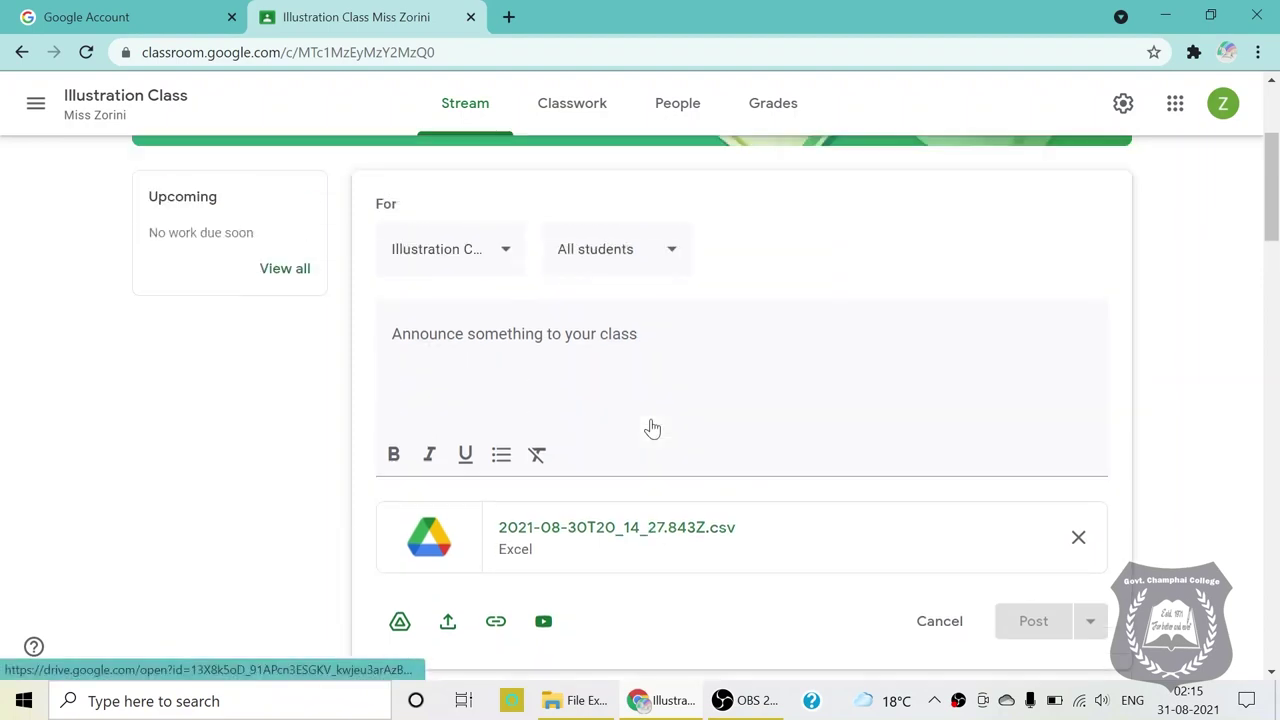
pyautogui.click(392, 388)
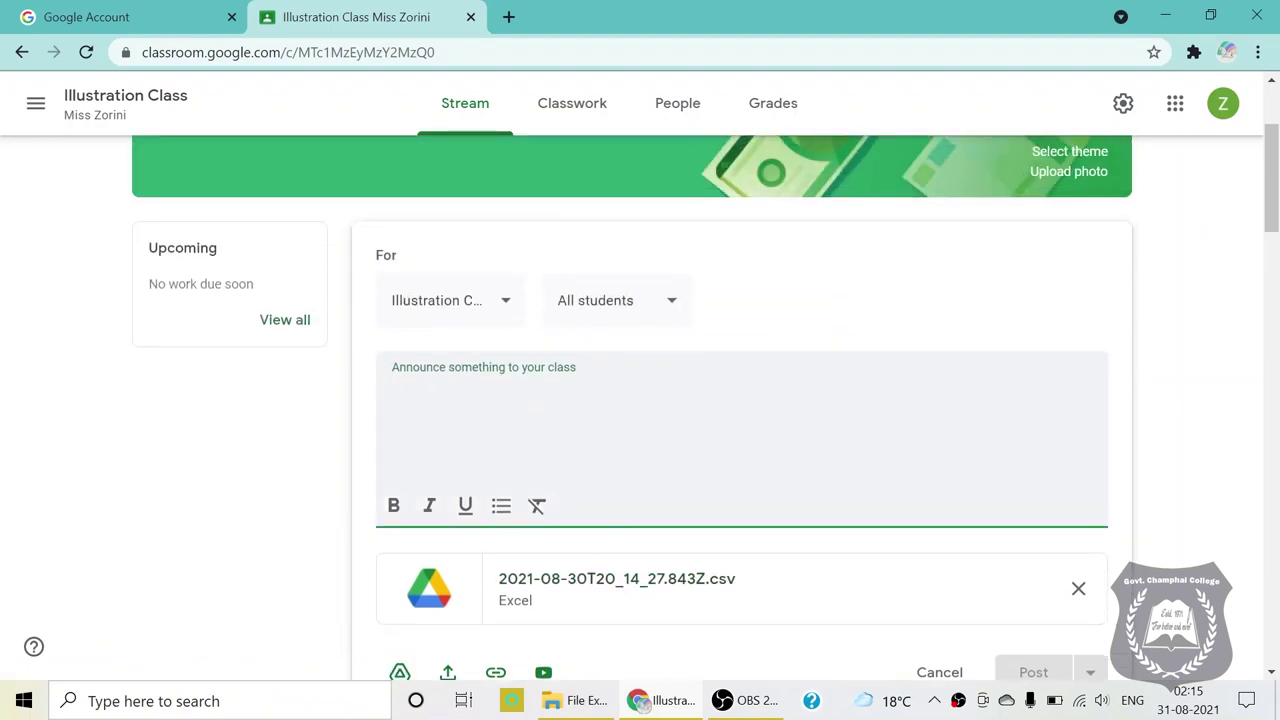
pyautogui.write('read this')
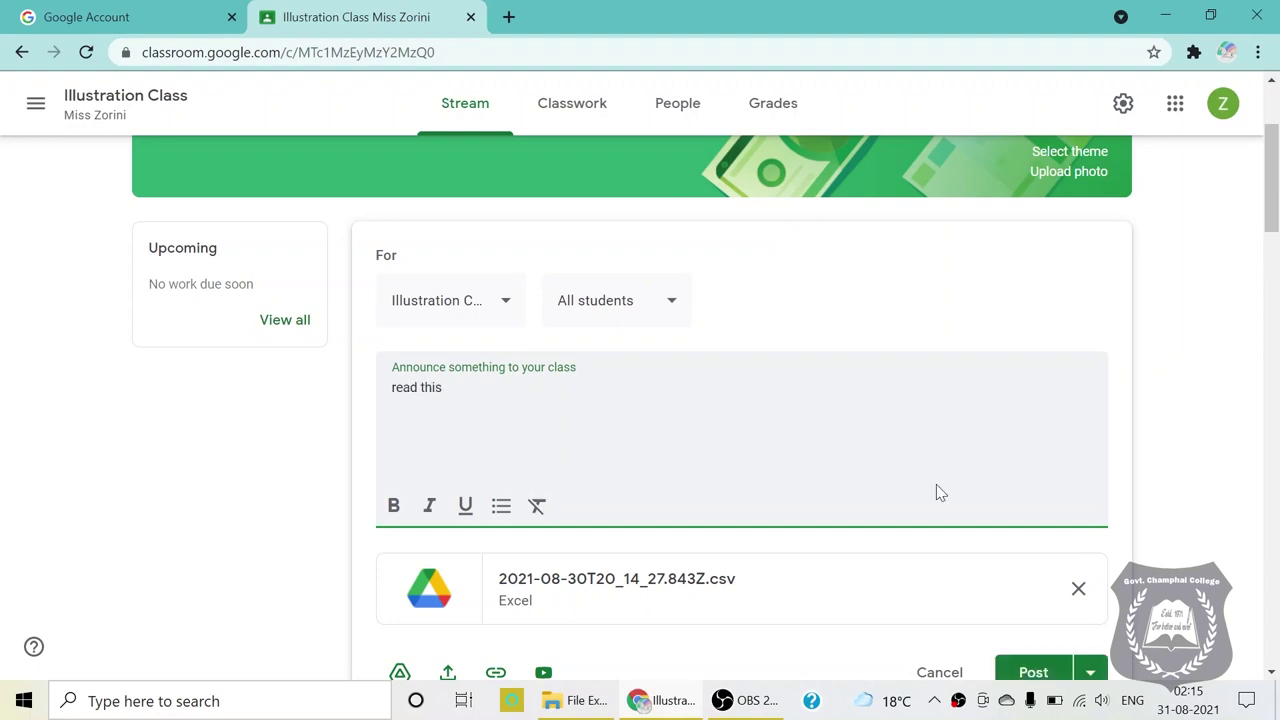
pyautogui.scroll(-2, 938, 490)
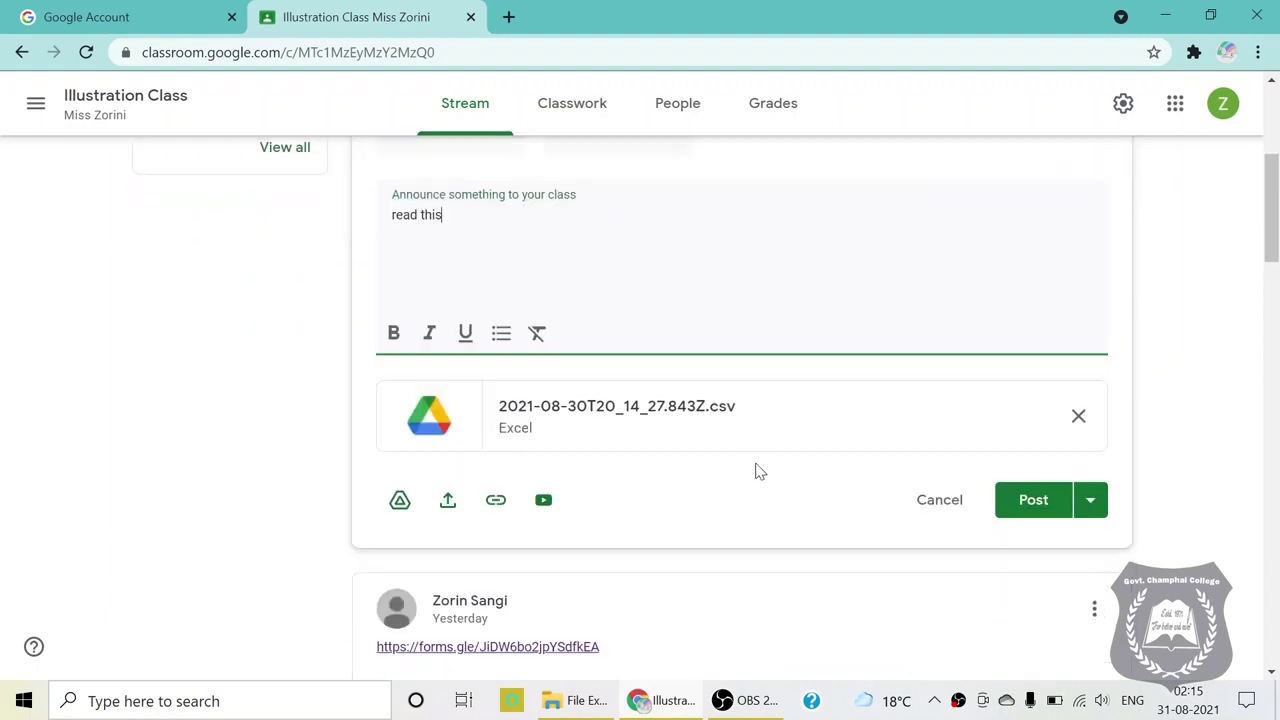
pyautogui.click(1021, 480)
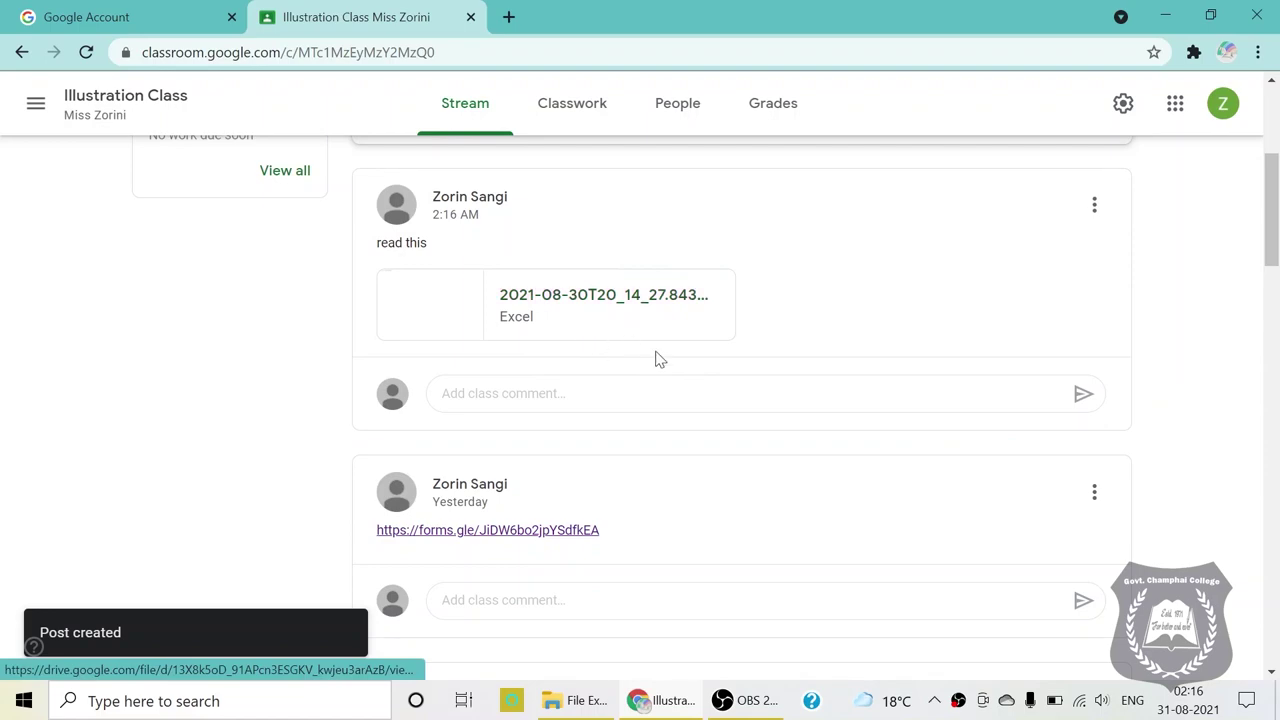
# Look over the new "read this" post and the form link posts below it in the Illustration Class stream
pyautogui.scroll(2, 755, 376)
pyautogui.scroll(1, 755, 376)
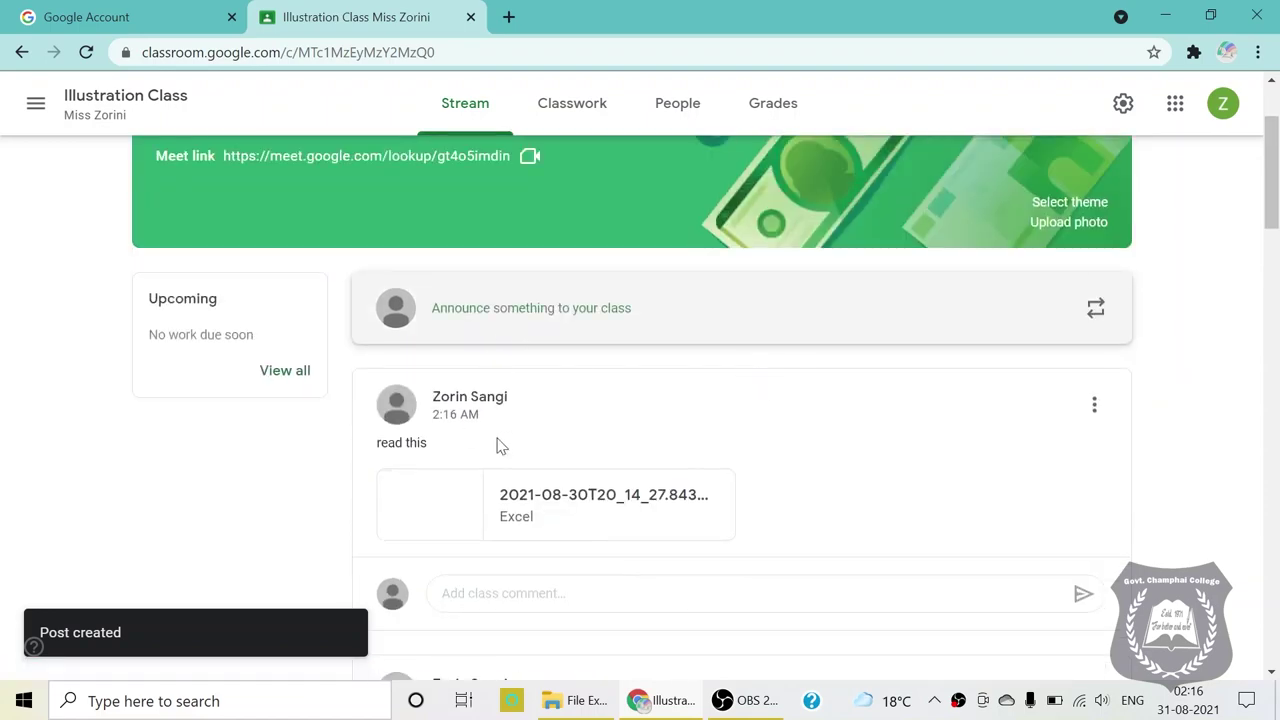
pyautogui.scroll(-3, 841, 518)
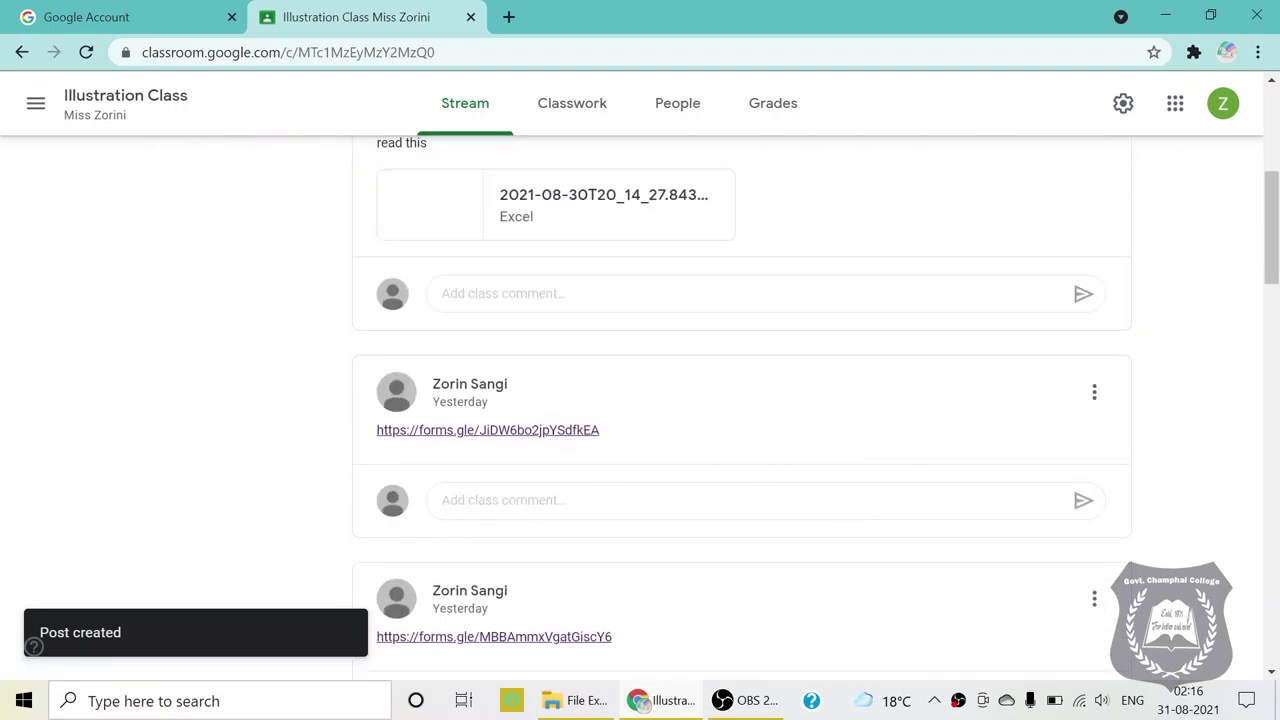
pyautogui.scroll(4, 550, 465)
pyautogui.scroll(-2, 610, 350)
pyautogui.scroll(3, 570, 220)
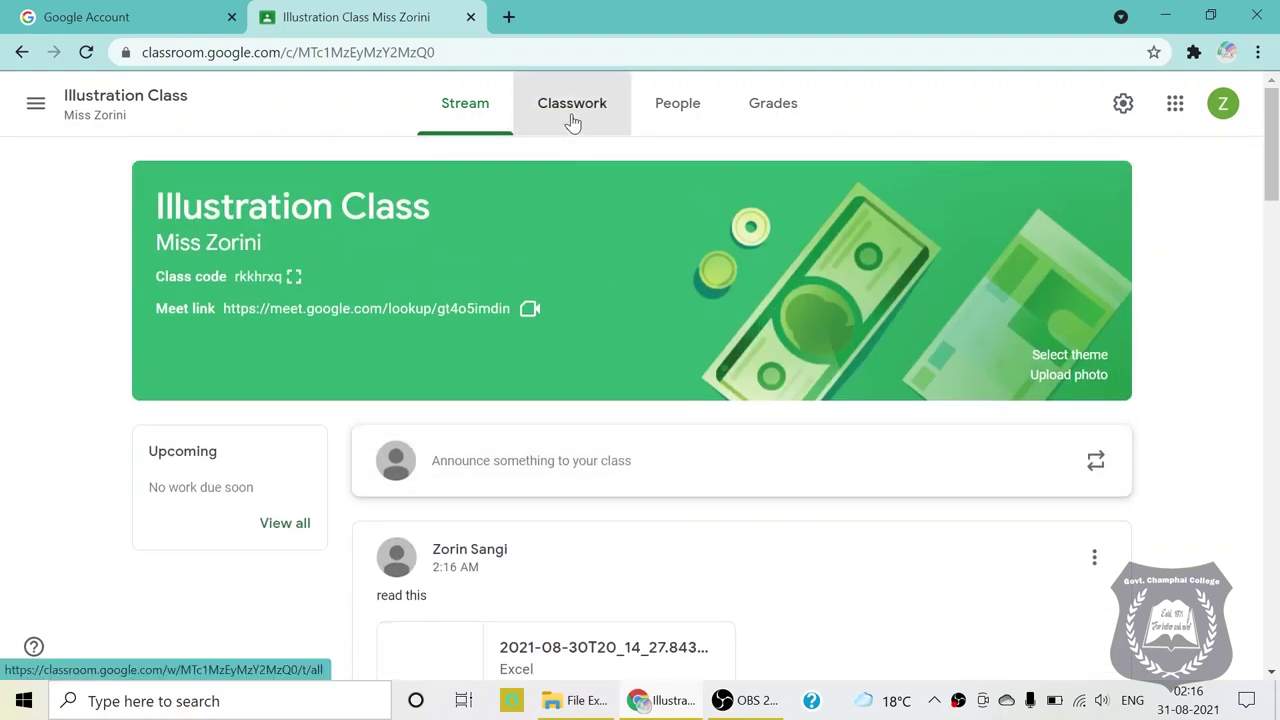
# Check the Illustration Class classwork list and the types of classwork that can be created, and return to the stream
pyautogui.click(573, 121)
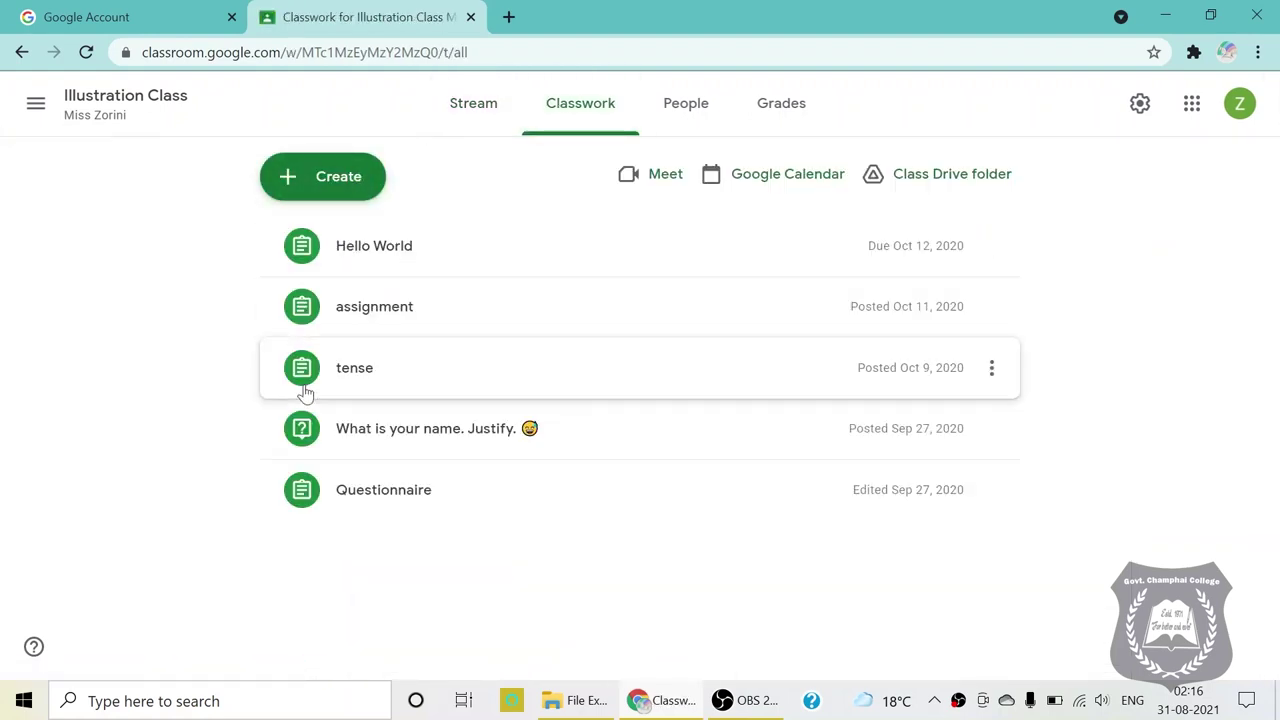
pyautogui.click(352, 182)
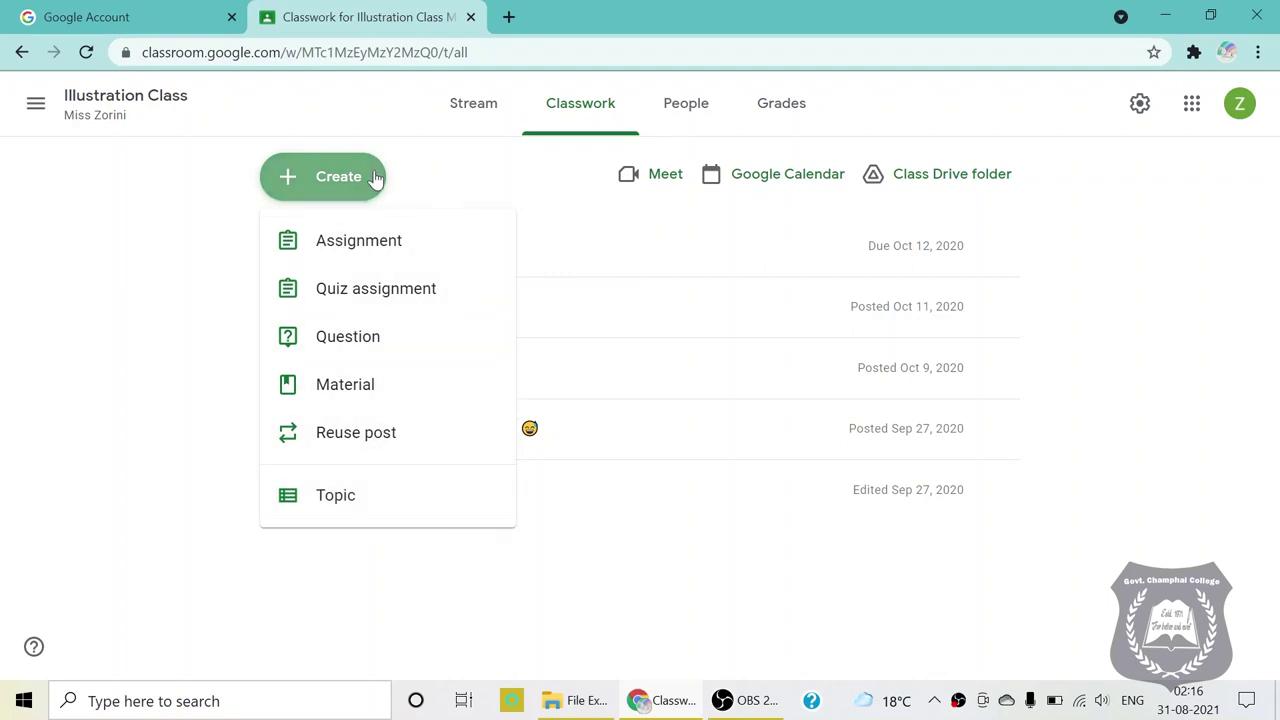
pyautogui.click(465, 185)
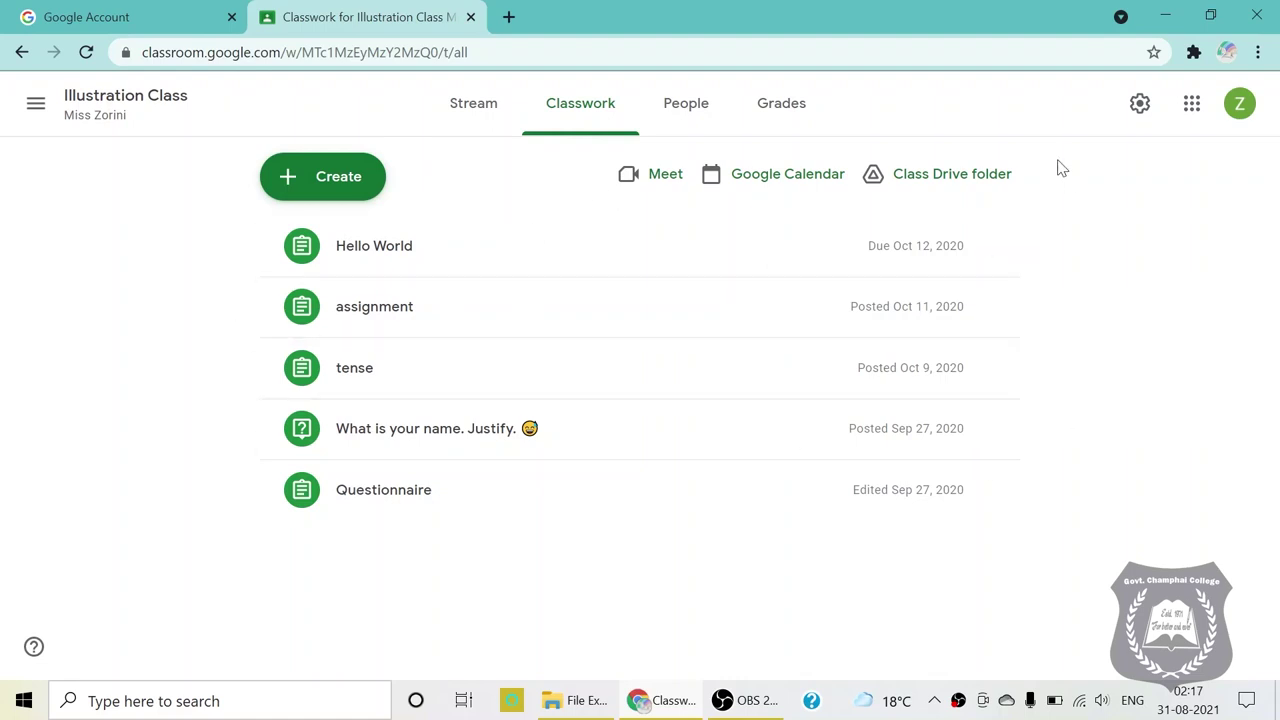
pyautogui.click(22, 52)
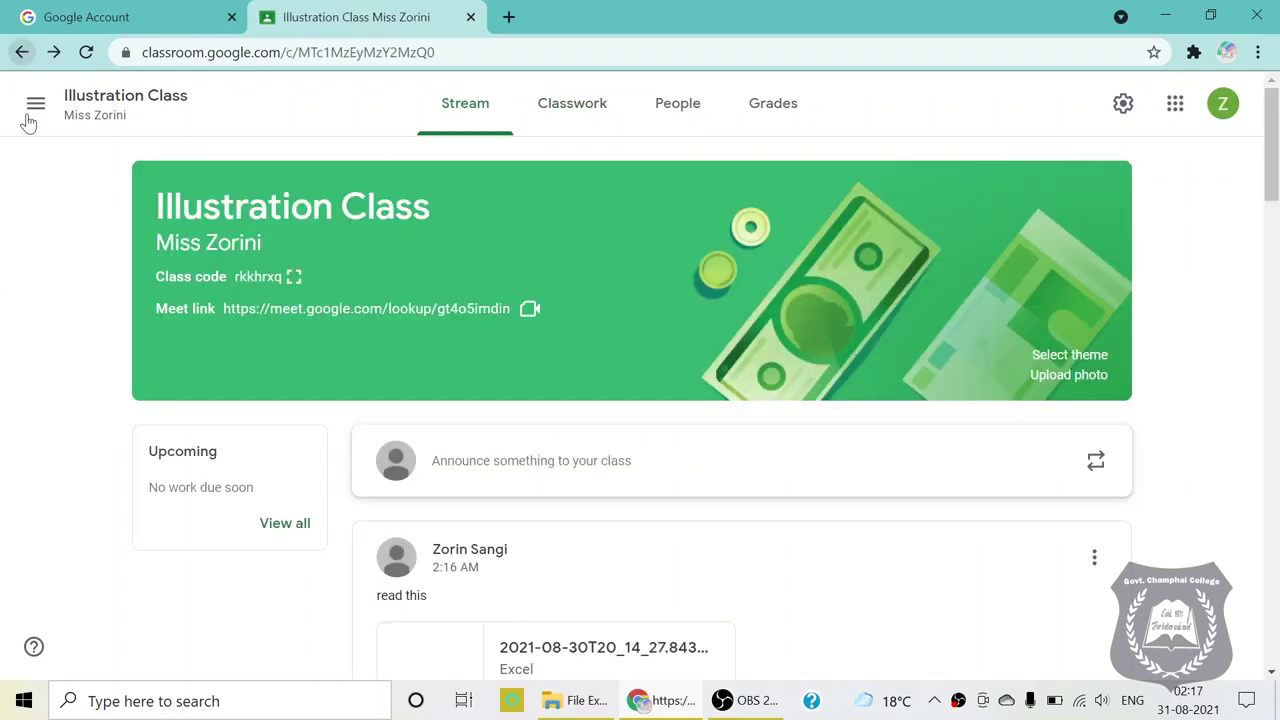
pyautogui.scroll(-2, 517, 474)
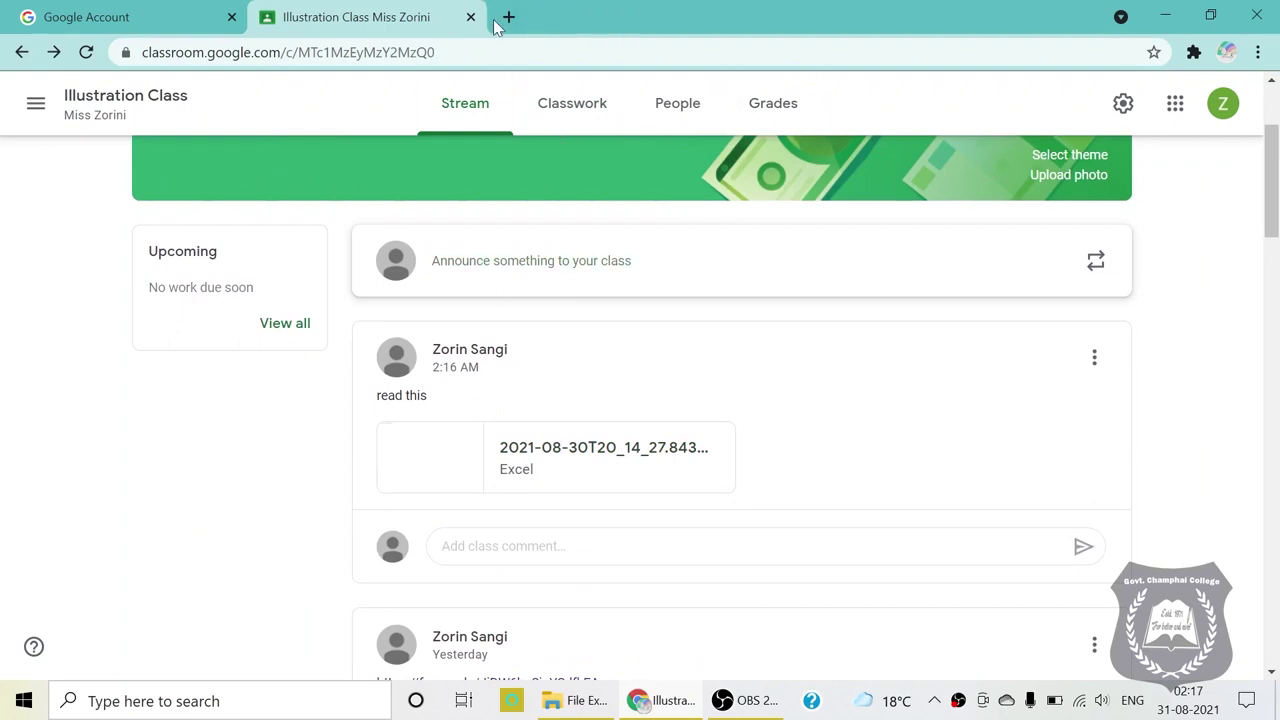
# Switch to Google Forms from the Google Account page and open the III Sem test form
pyautogui.click(120, 17)
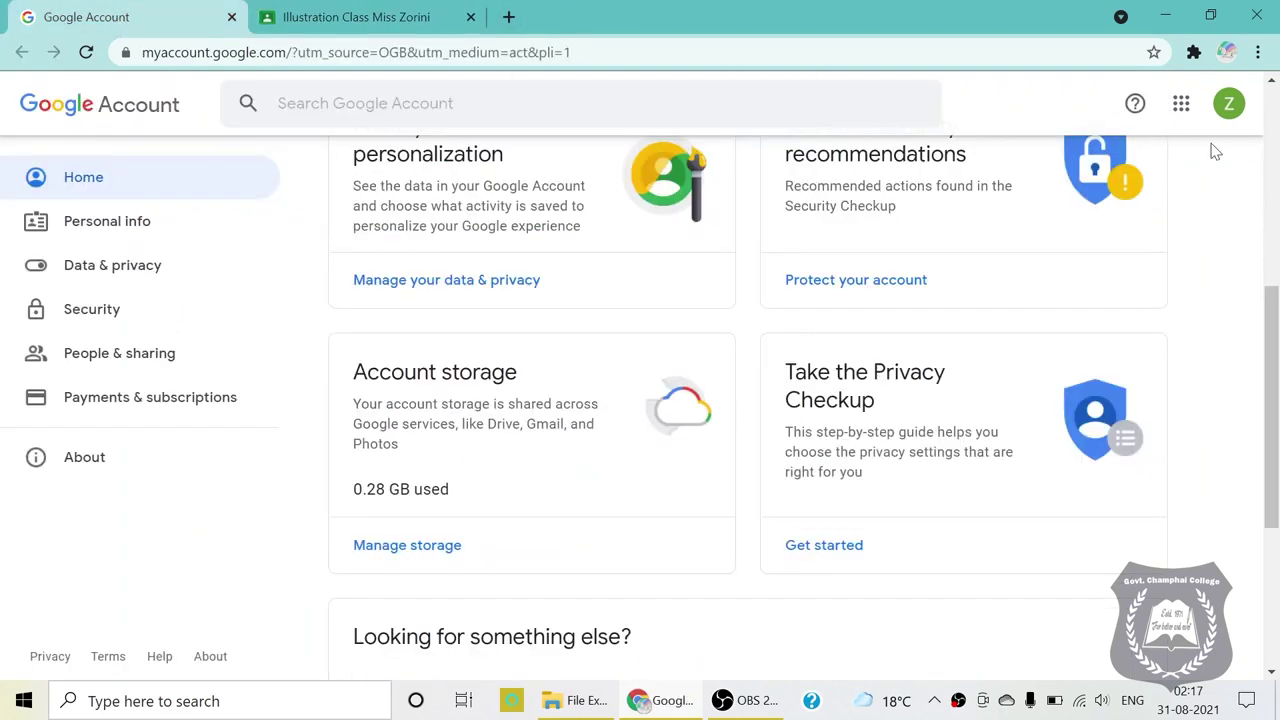
pyautogui.scroll(1, 1190, 150)
pyautogui.click(1181, 103)
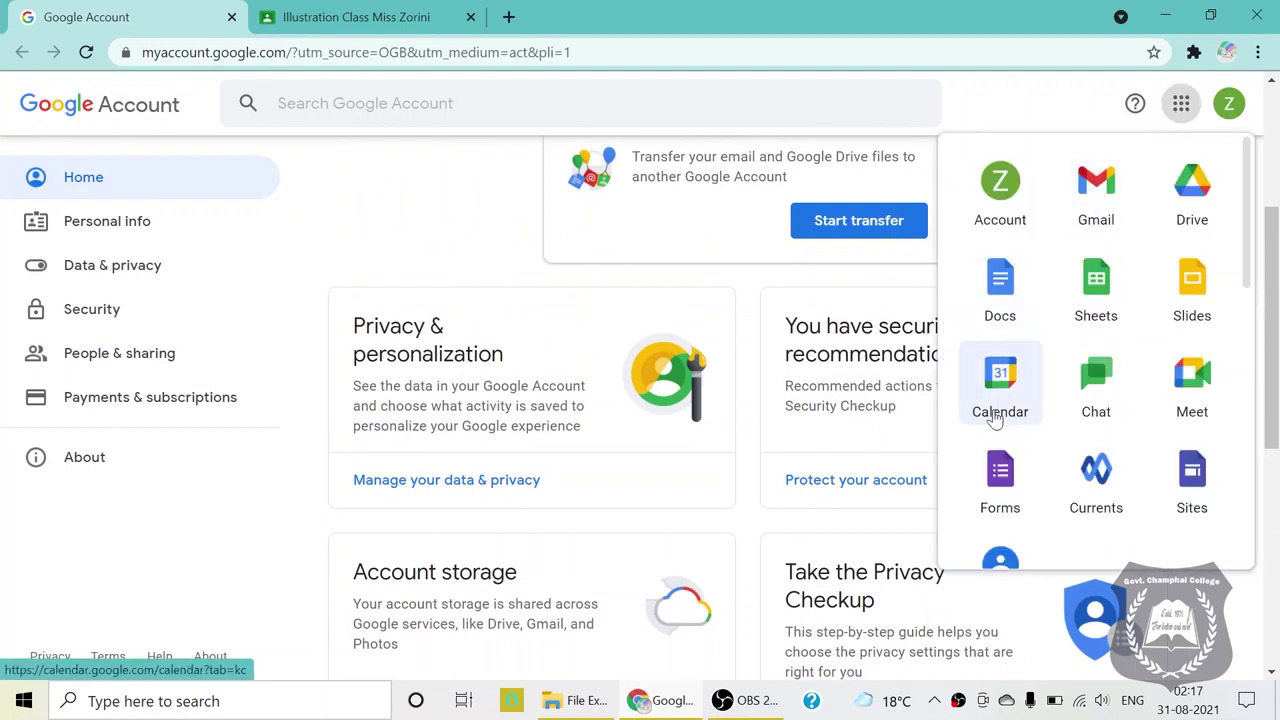
pyautogui.click(1003, 470)
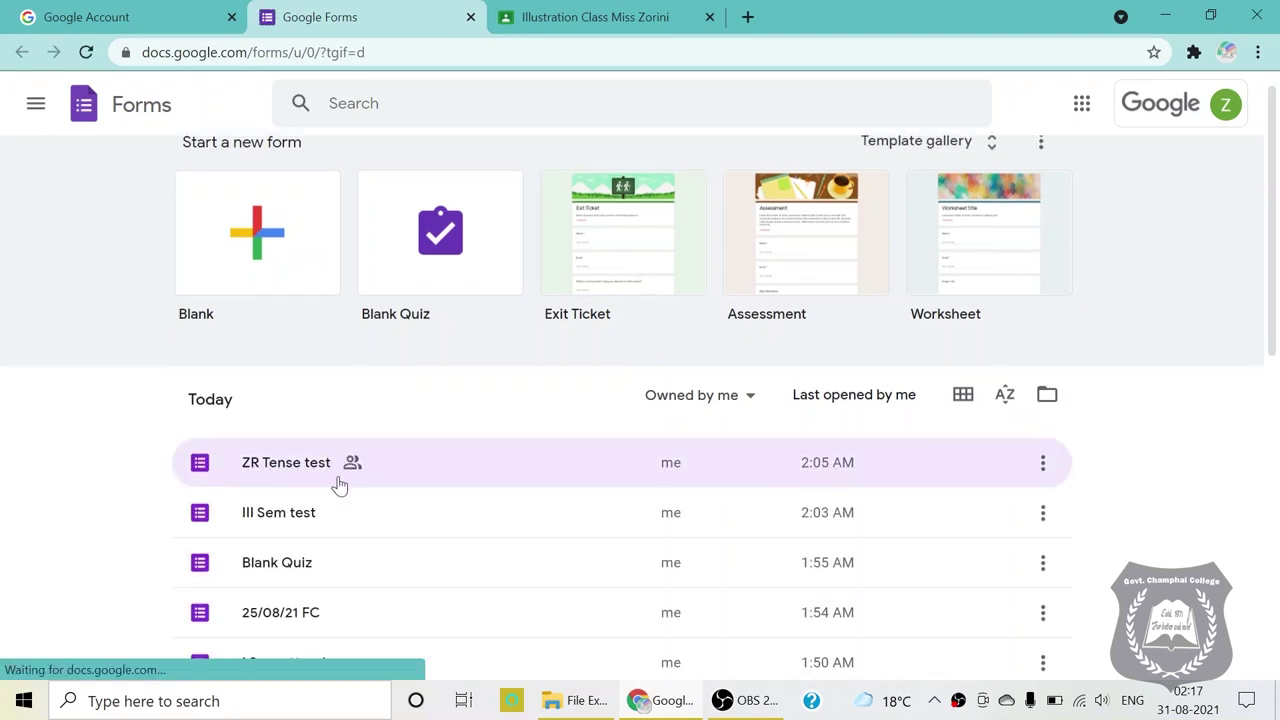
pyautogui.scroll(-2, 340, 484)
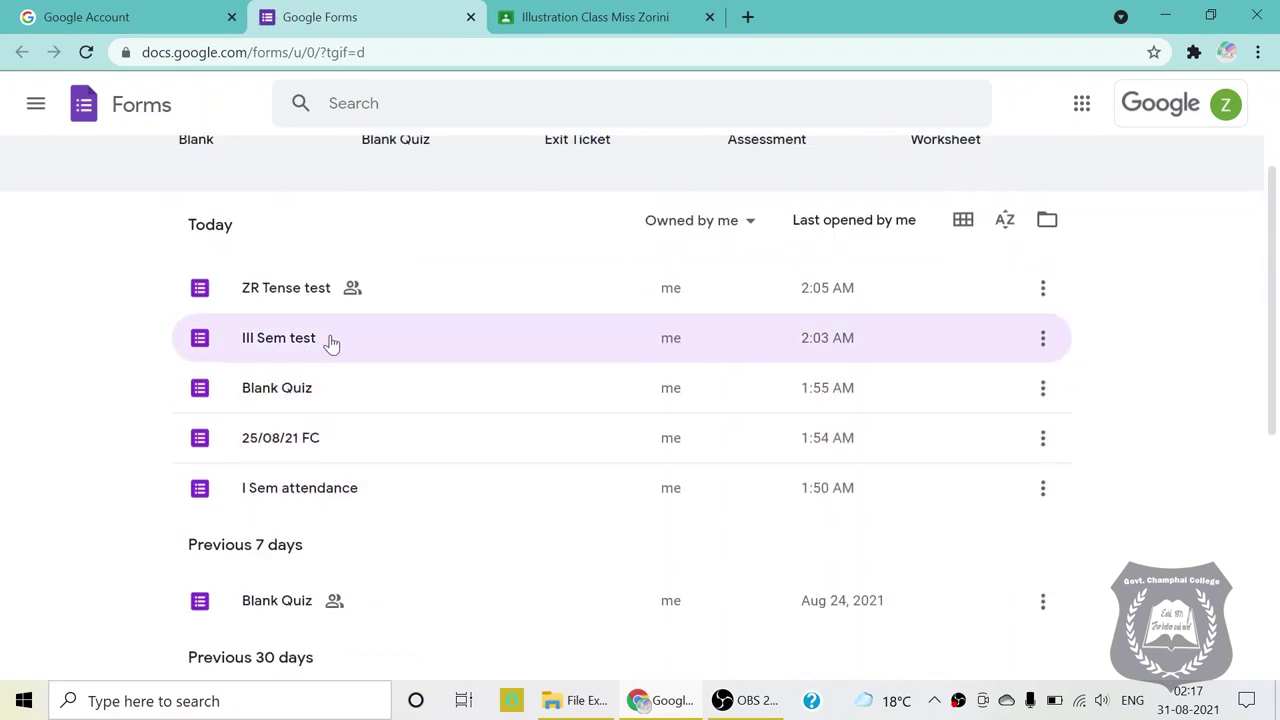
pyautogui.click(330, 341)
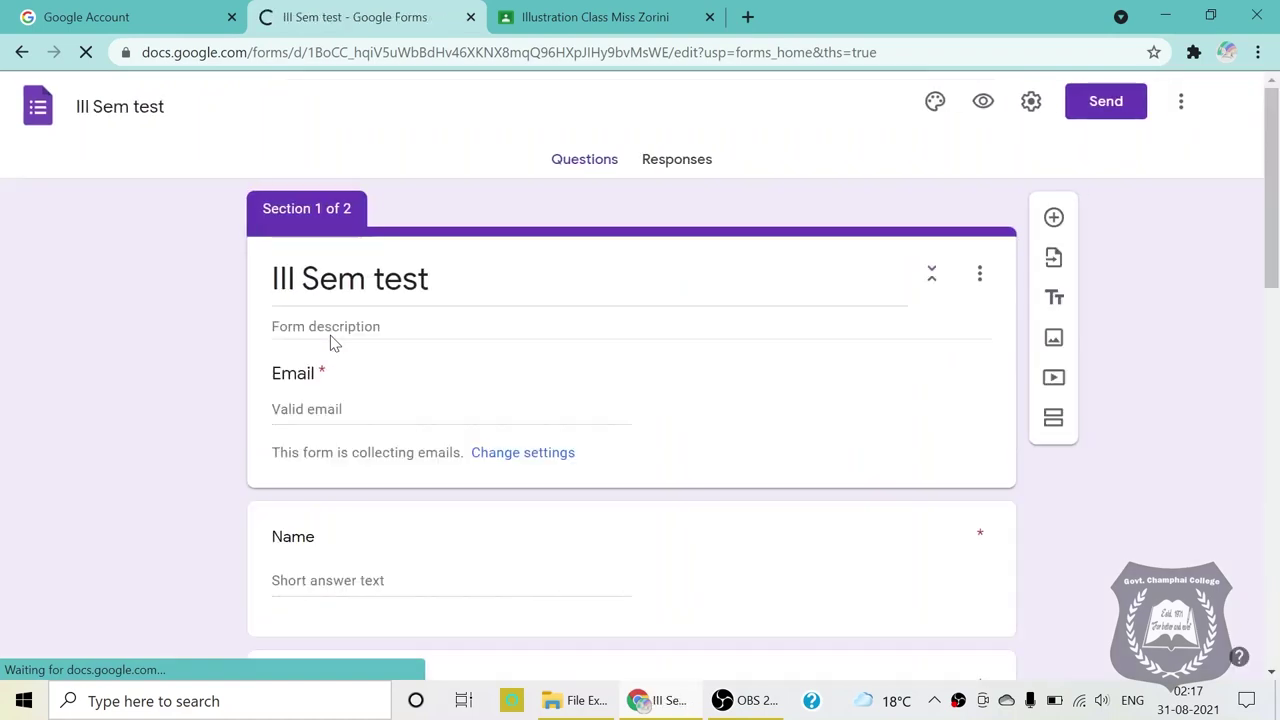
# Copy the shortened link of the III Sem test form from its send options, then close the dialog
pyautogui.click(1108, 106)
pyautogui.scroll(-1, 463, 389)
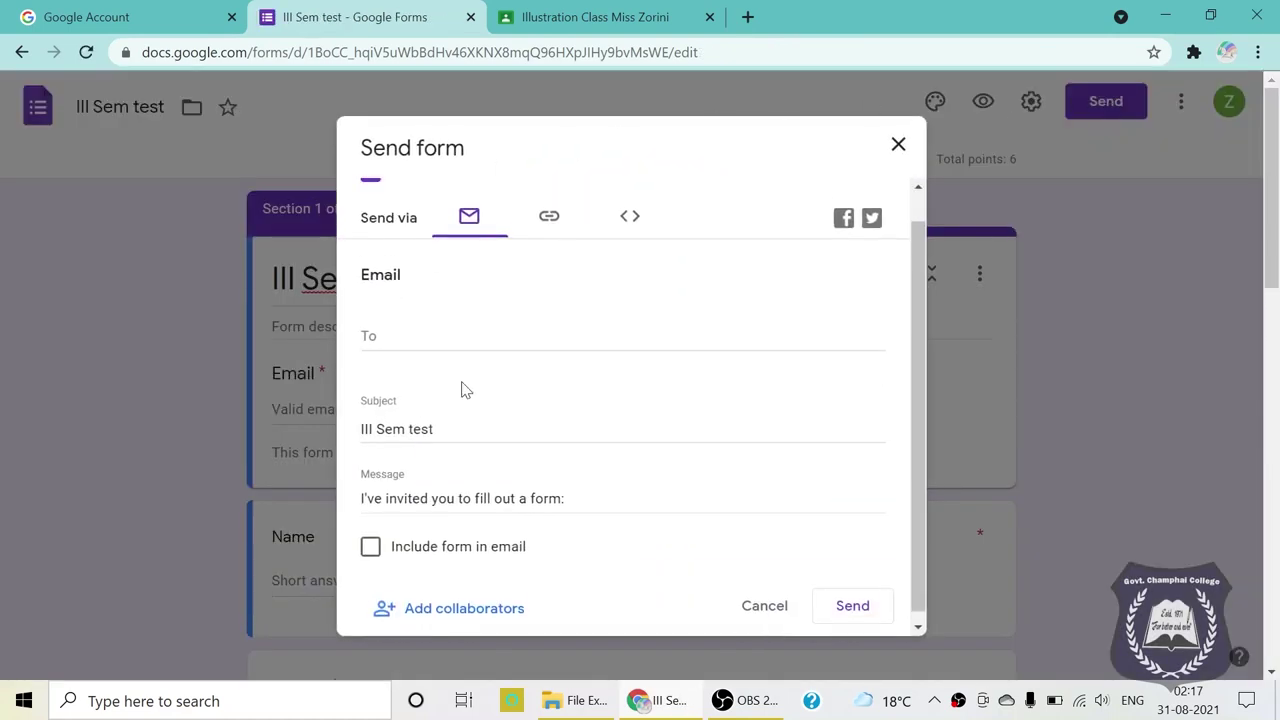
pyautogui.click(551, 214)
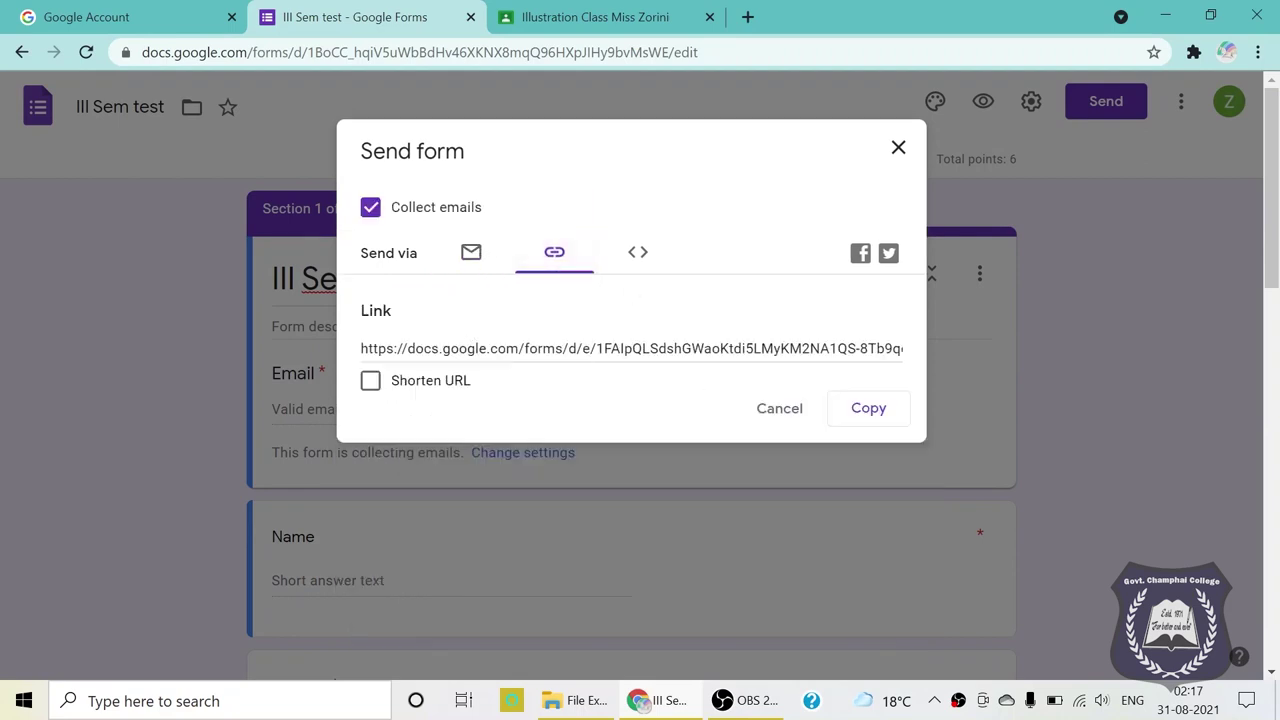
pyautogui.click(370, 380)
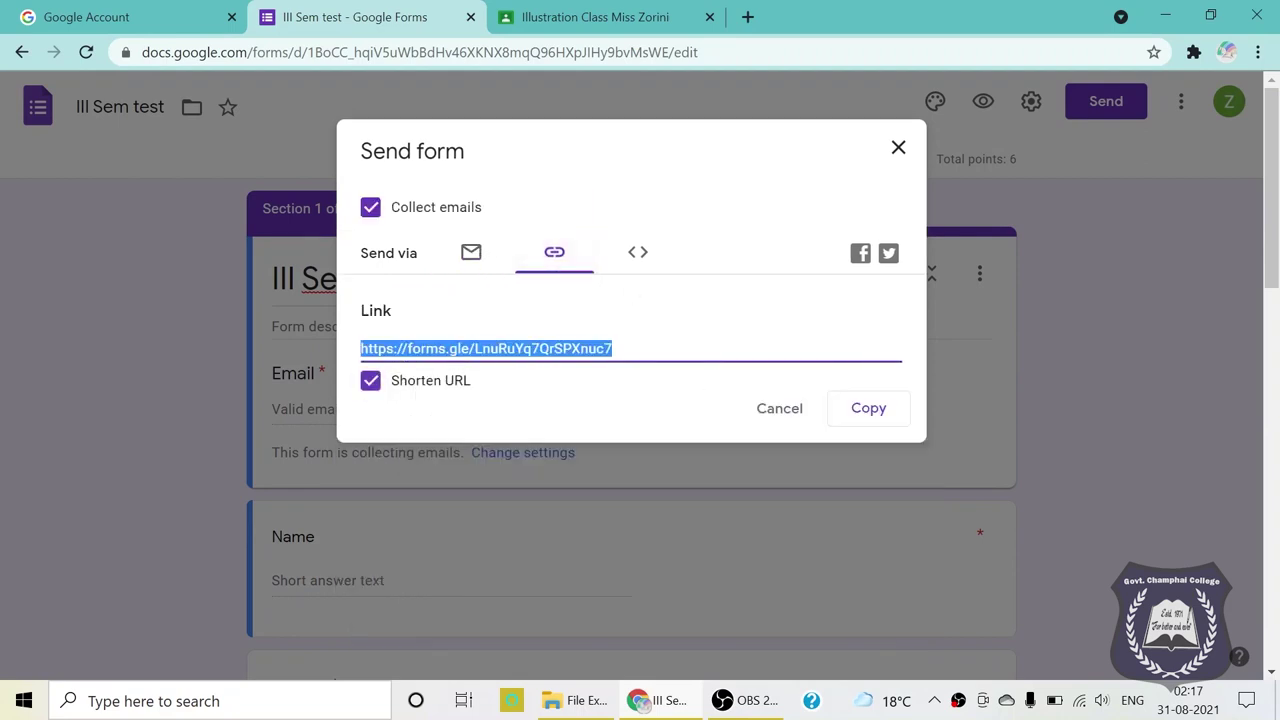
pyautogui.click(869, 417)
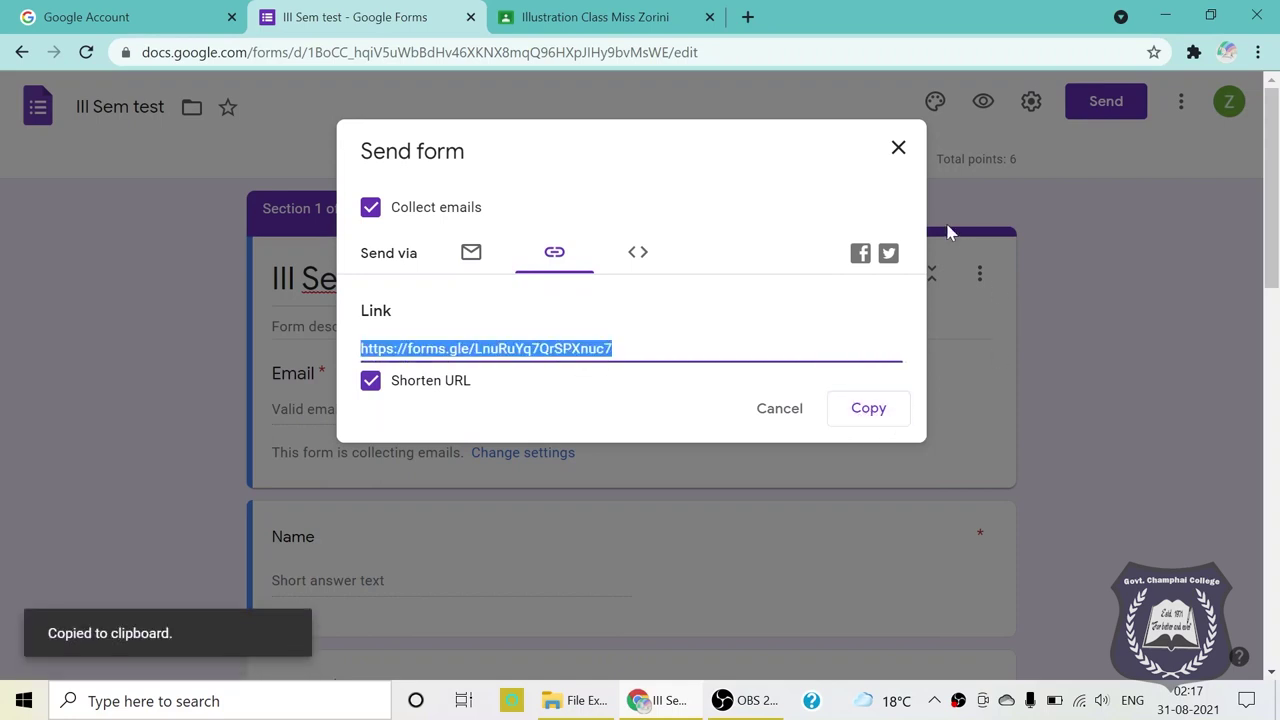
pyautogui.click(899, 149)
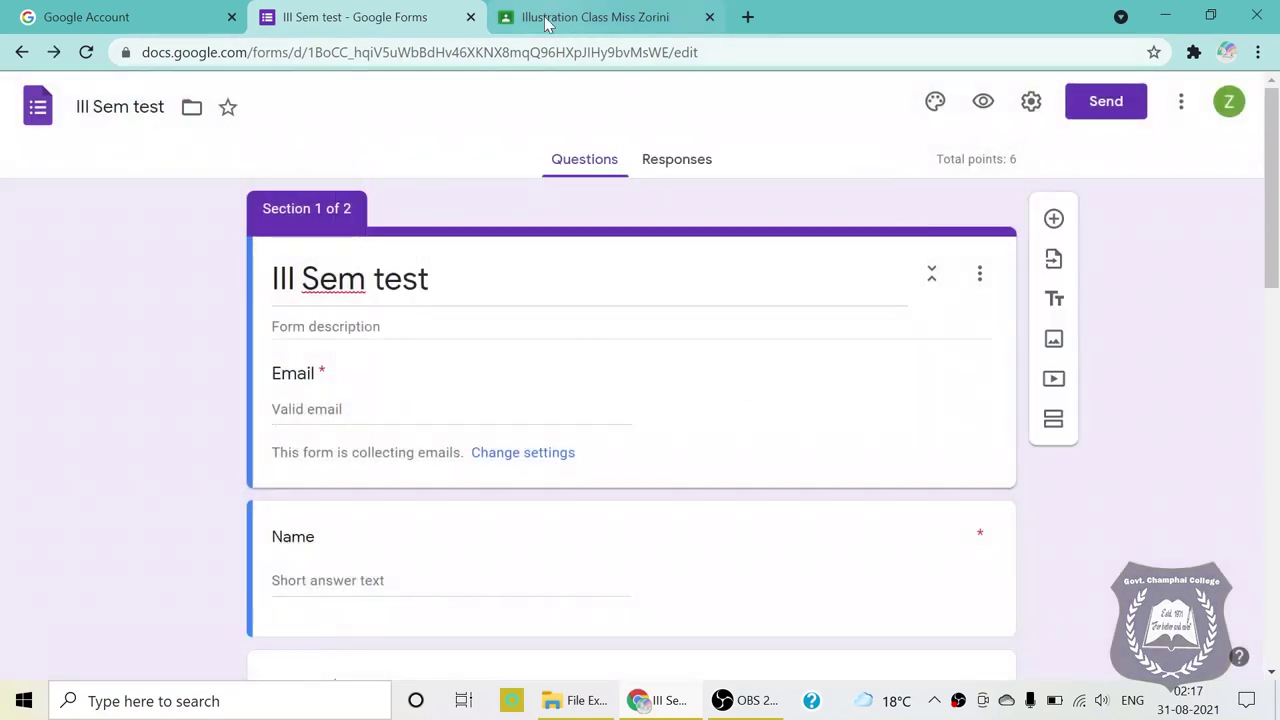
# Switch to Illustration Class in Google Classroom and post the copied form link as an announcement to all students
pyautogui.click(580, 17)
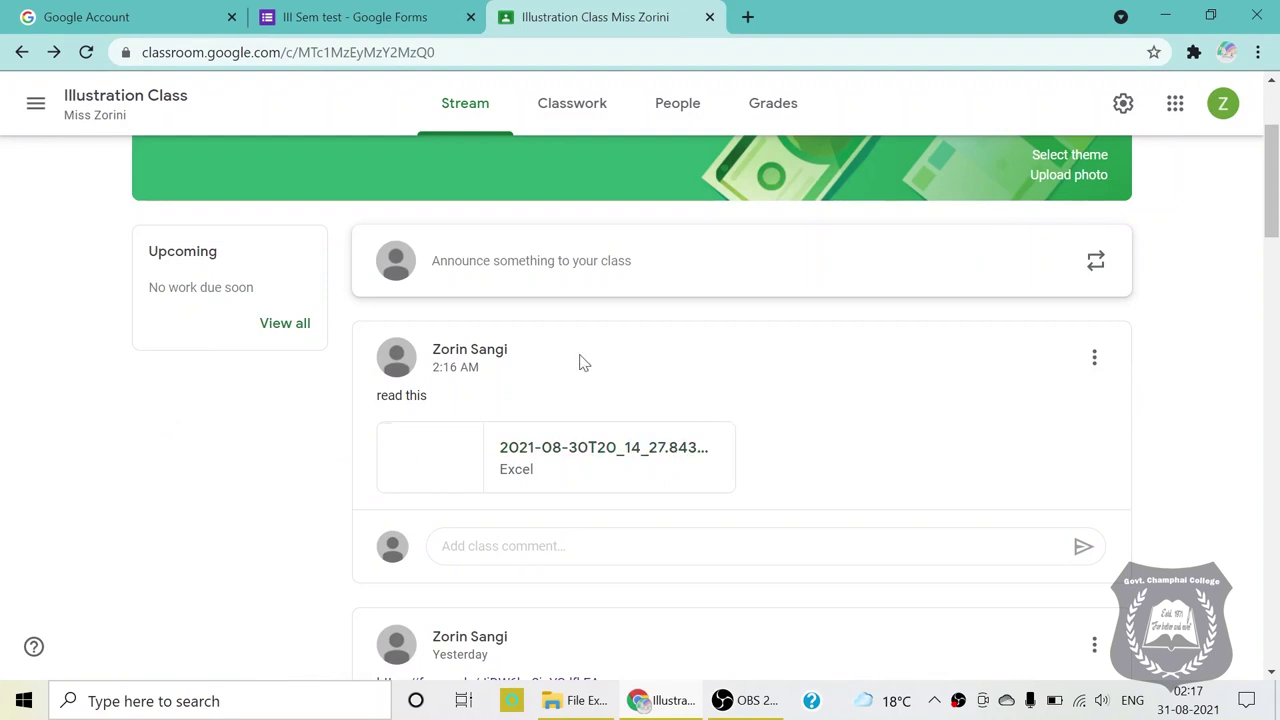
pyautogui.click(512, 260)
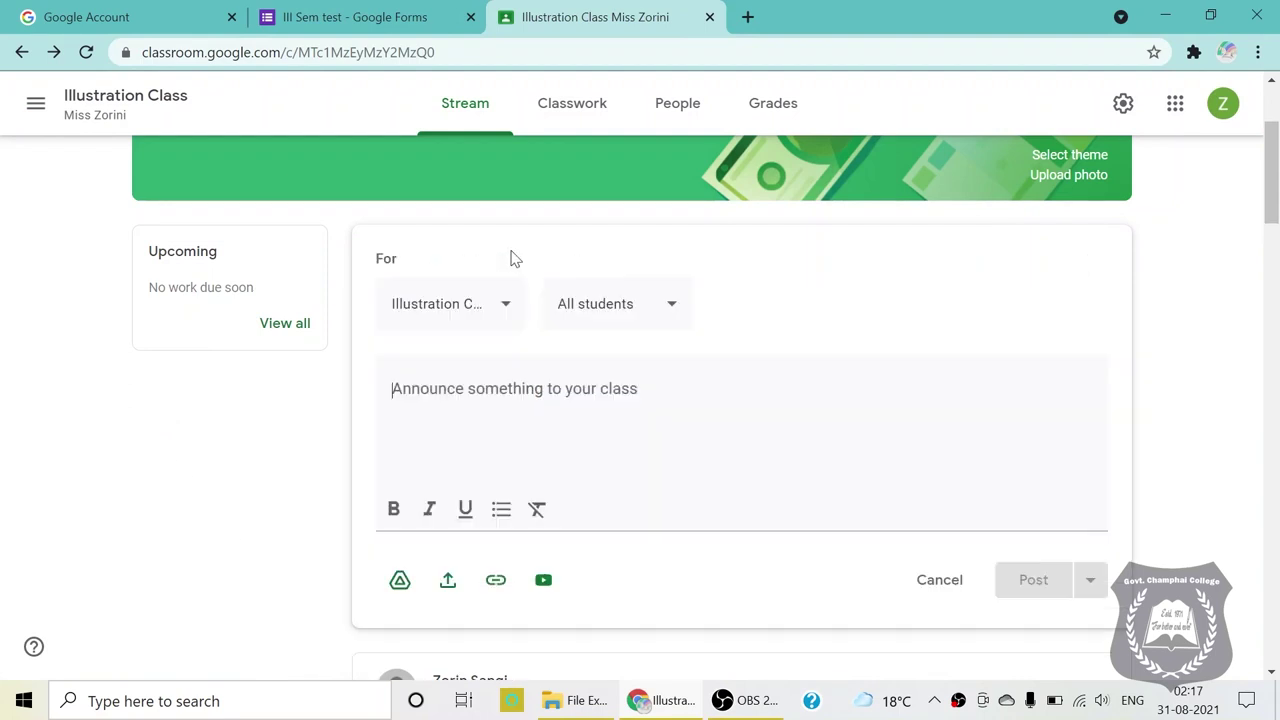
pyautogui.rightClick(400, 390)
pyautogui.click(452, 230)
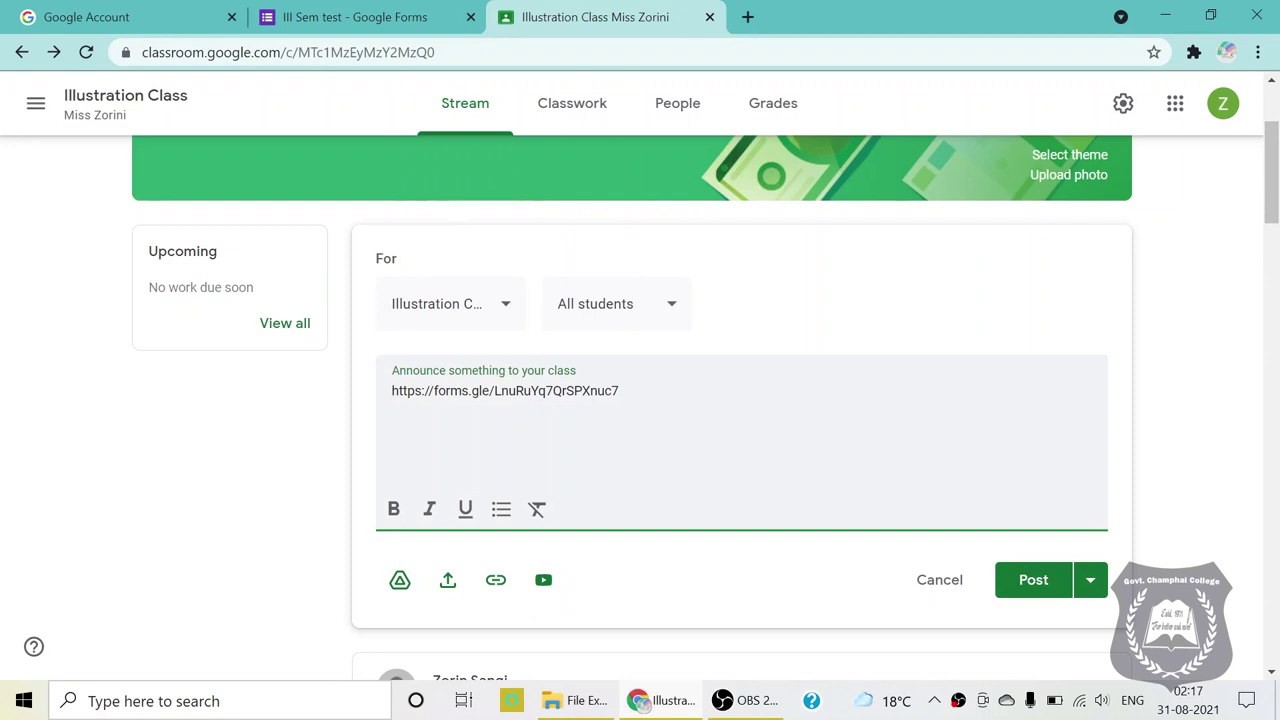
pyautogui.click(1037, 590)
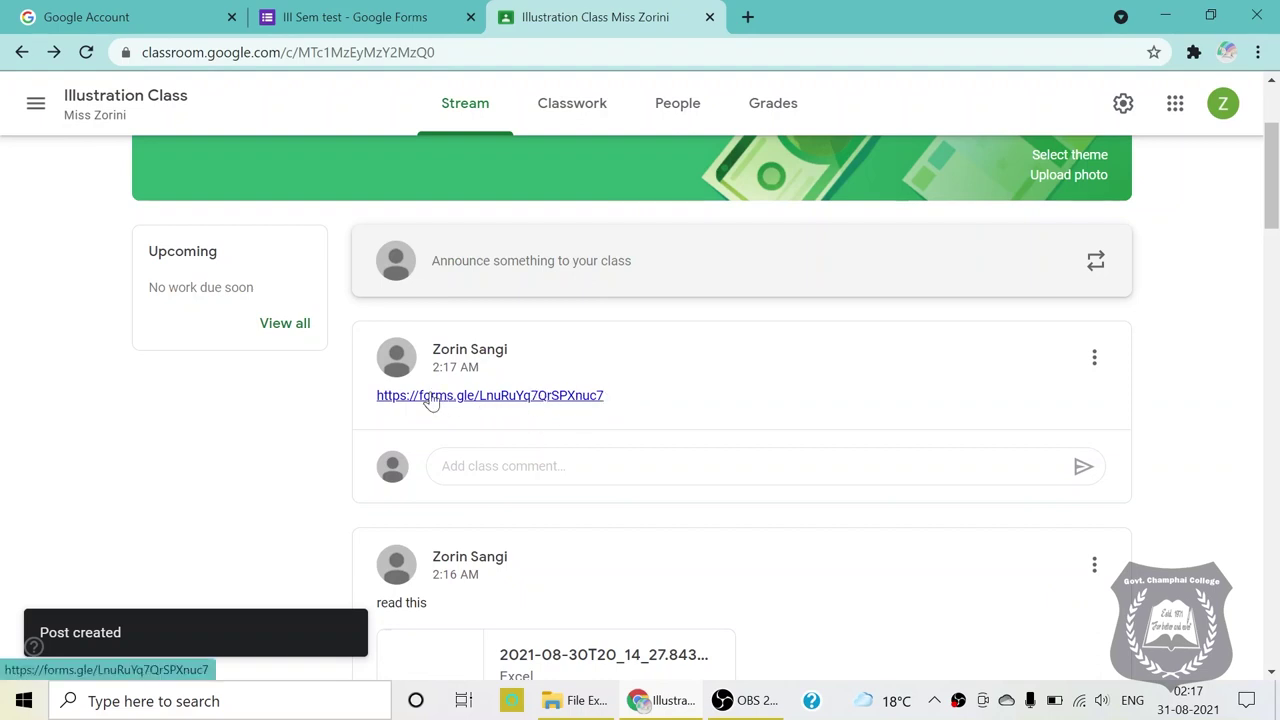
# Open the posted form link, look over the III Sem test fields as a respondent, and close the form
pyautogui.click(492, 396)
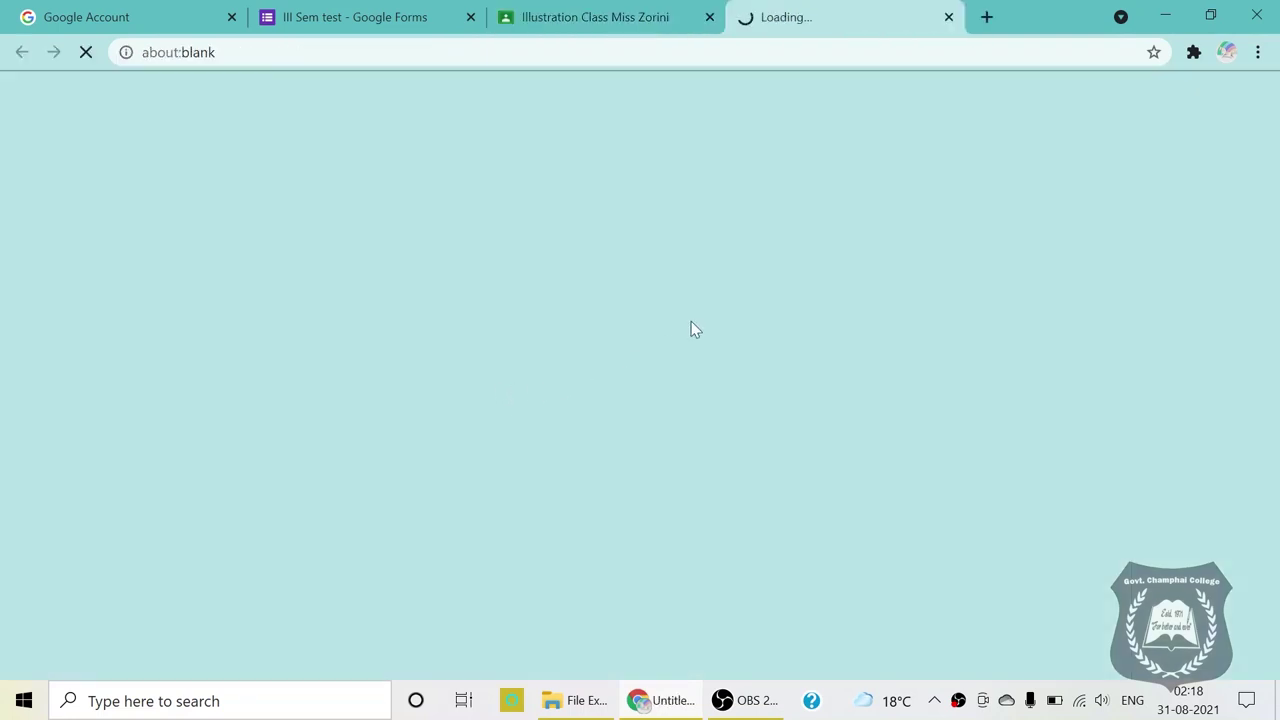
pyautogui.scroll(-2, 503, 326)
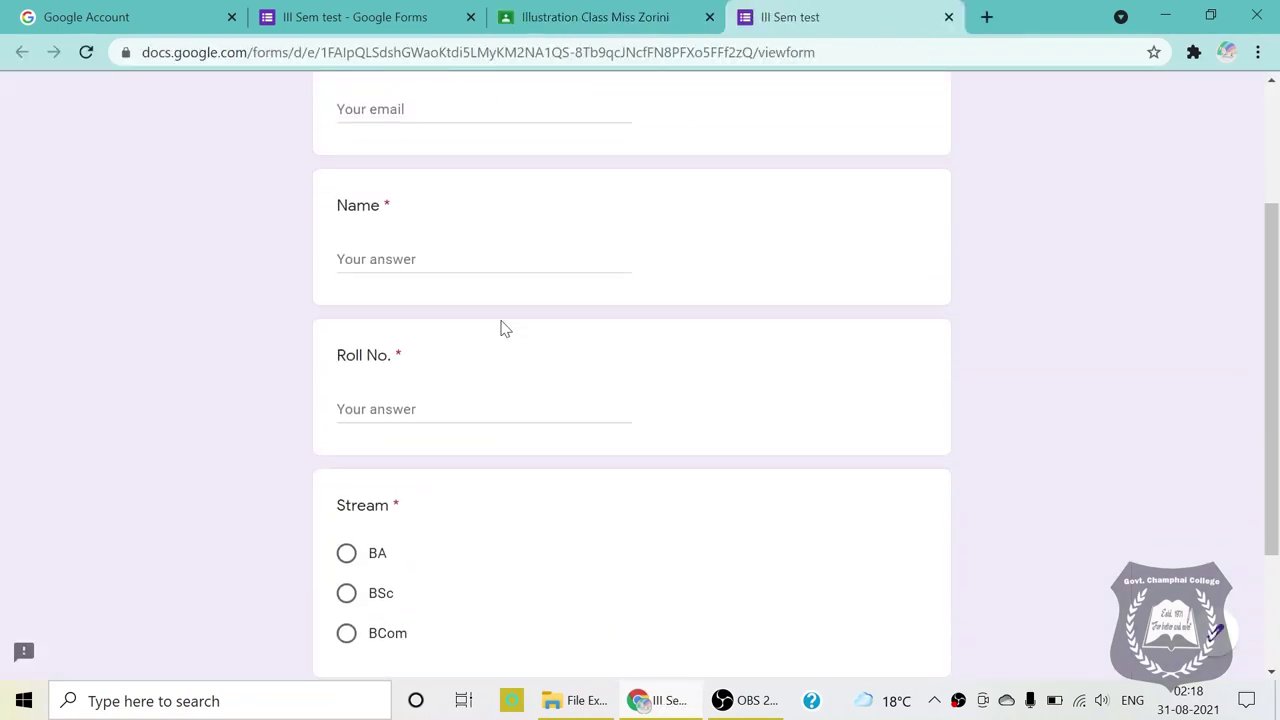
pyautogui.scroll(2, 503, 326)
pyautogui.scroll(-4, 505, 328)
pyautogui.scroll(4, 505, 343)
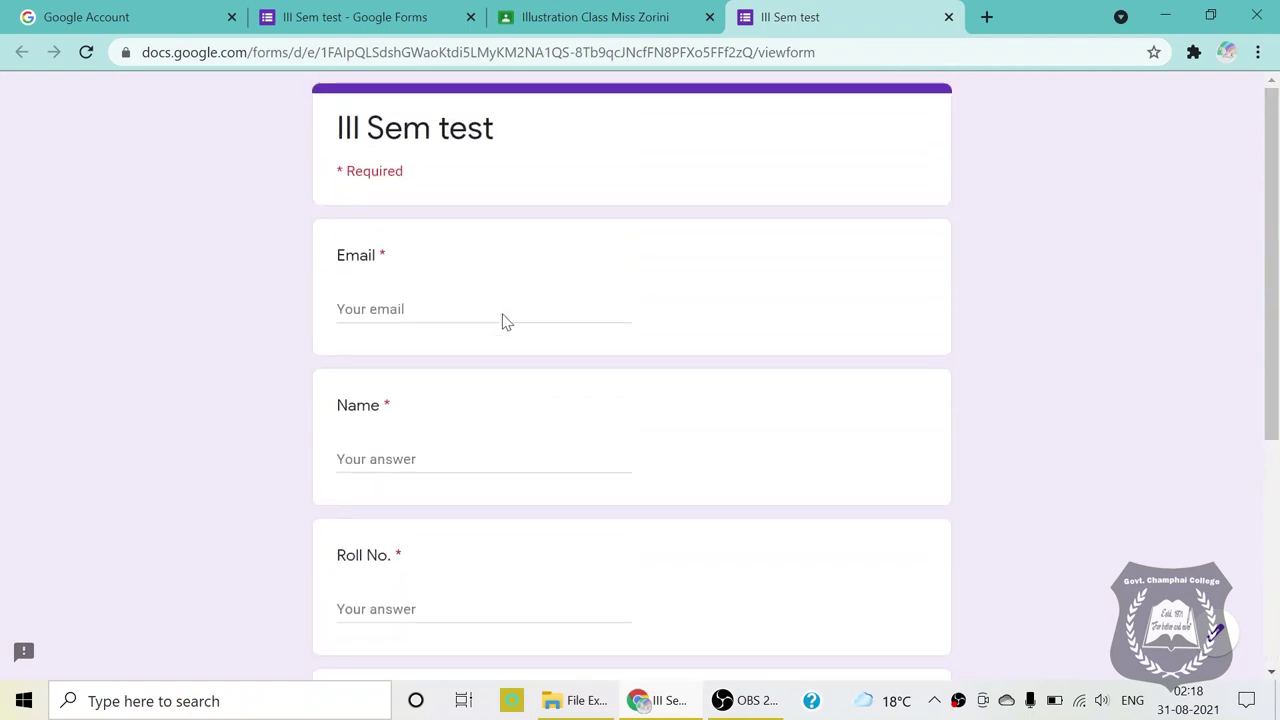
pyautogui.click(948, 17)
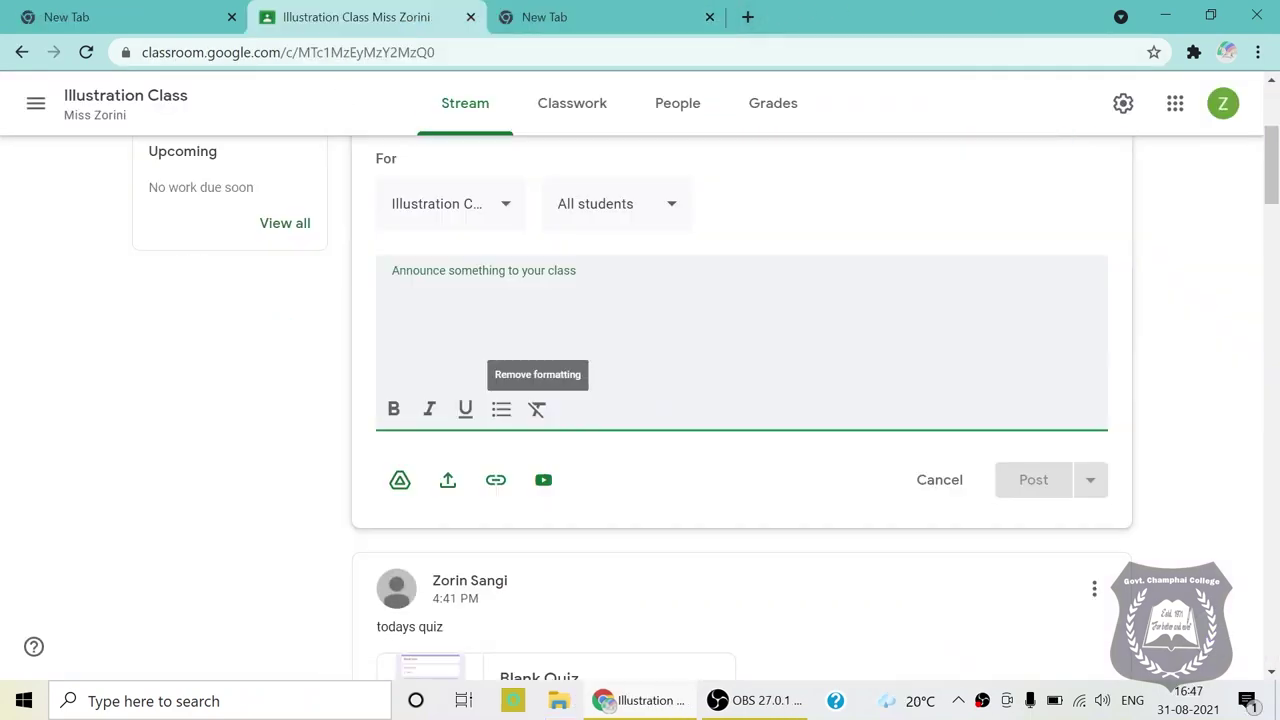
# Write "test" as the Illustration Class announcement text and attach the III Sem test form from the recent Drive files
pyautogui.click(440, 285)
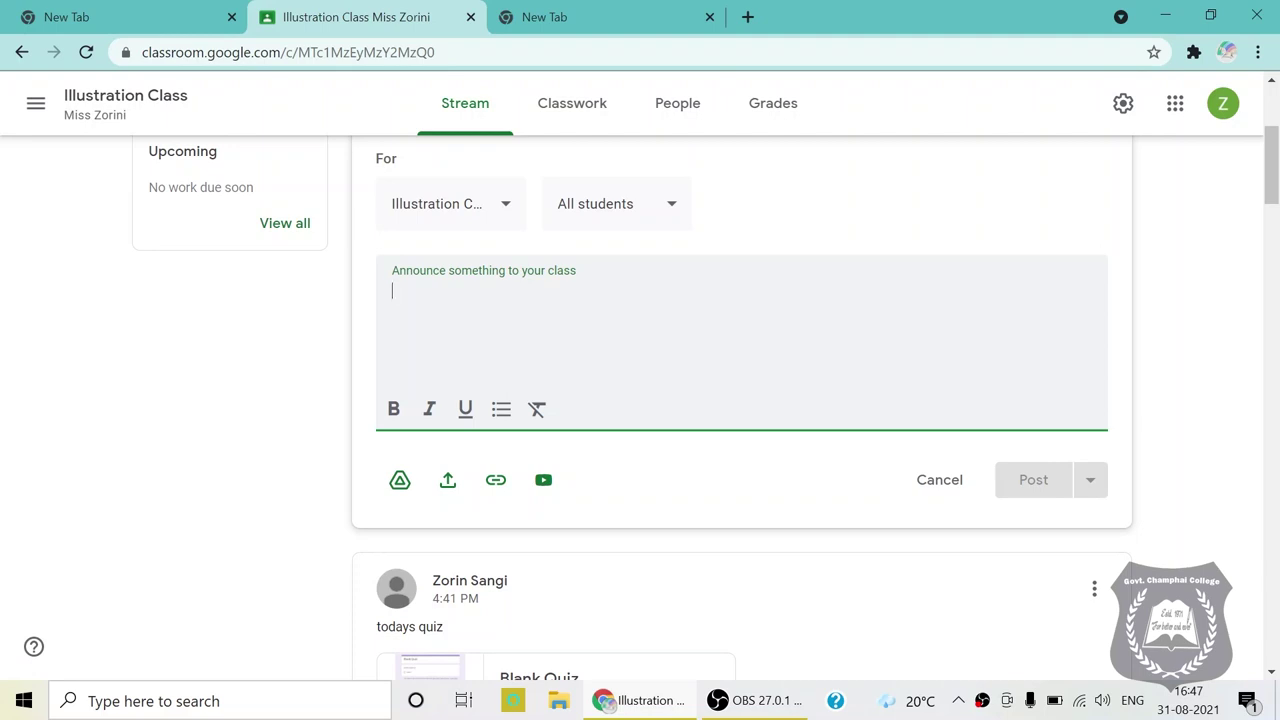
pyautogui.write('st')
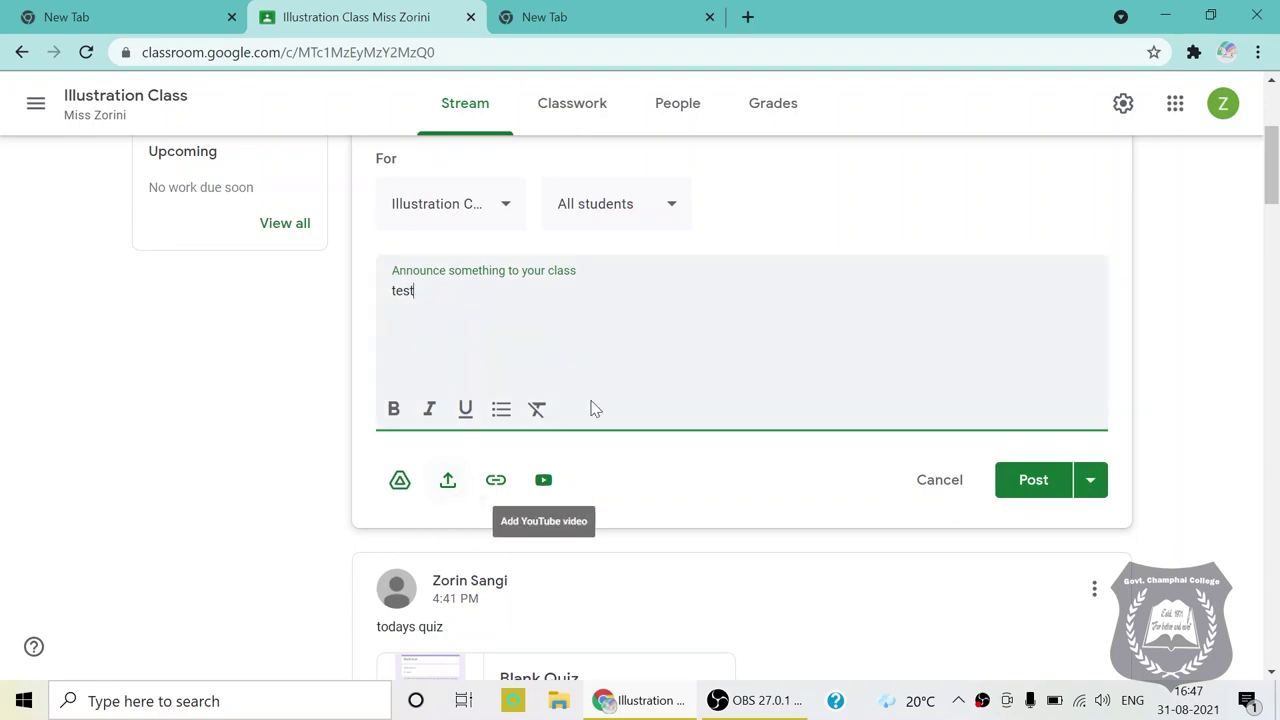
pyautogui.click(448, 481)
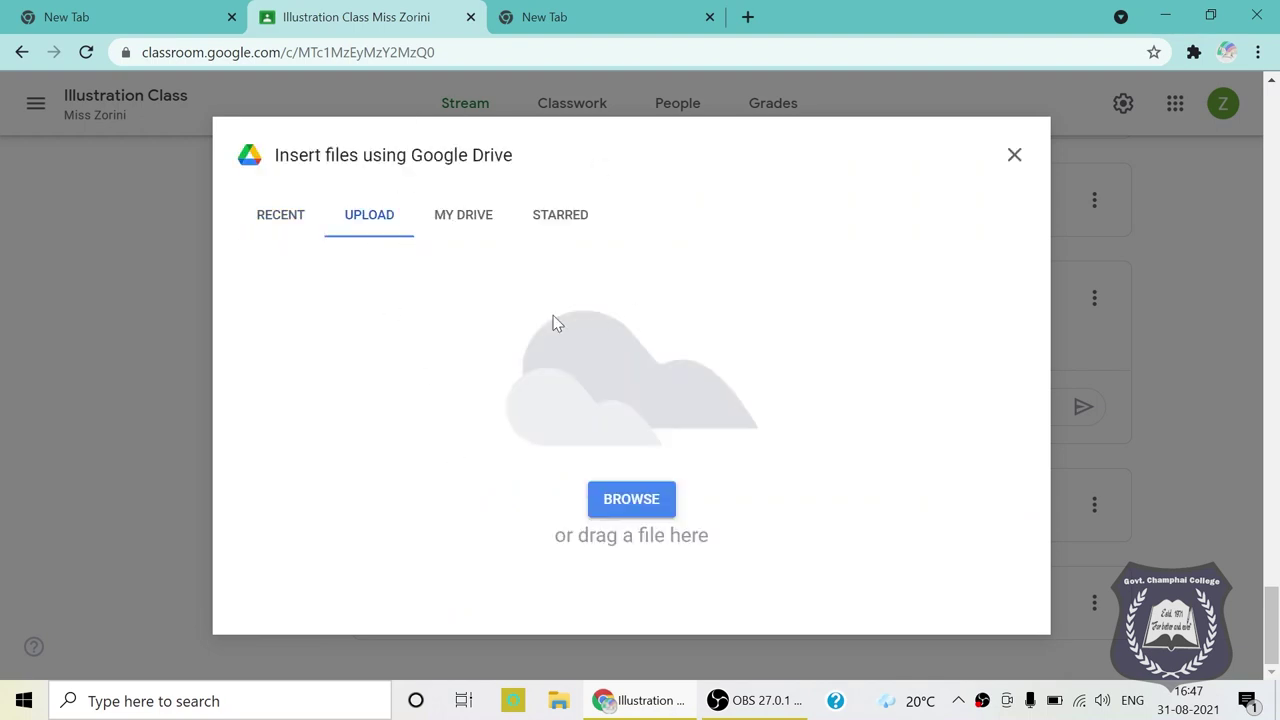
pyautogui.click(276, 214)
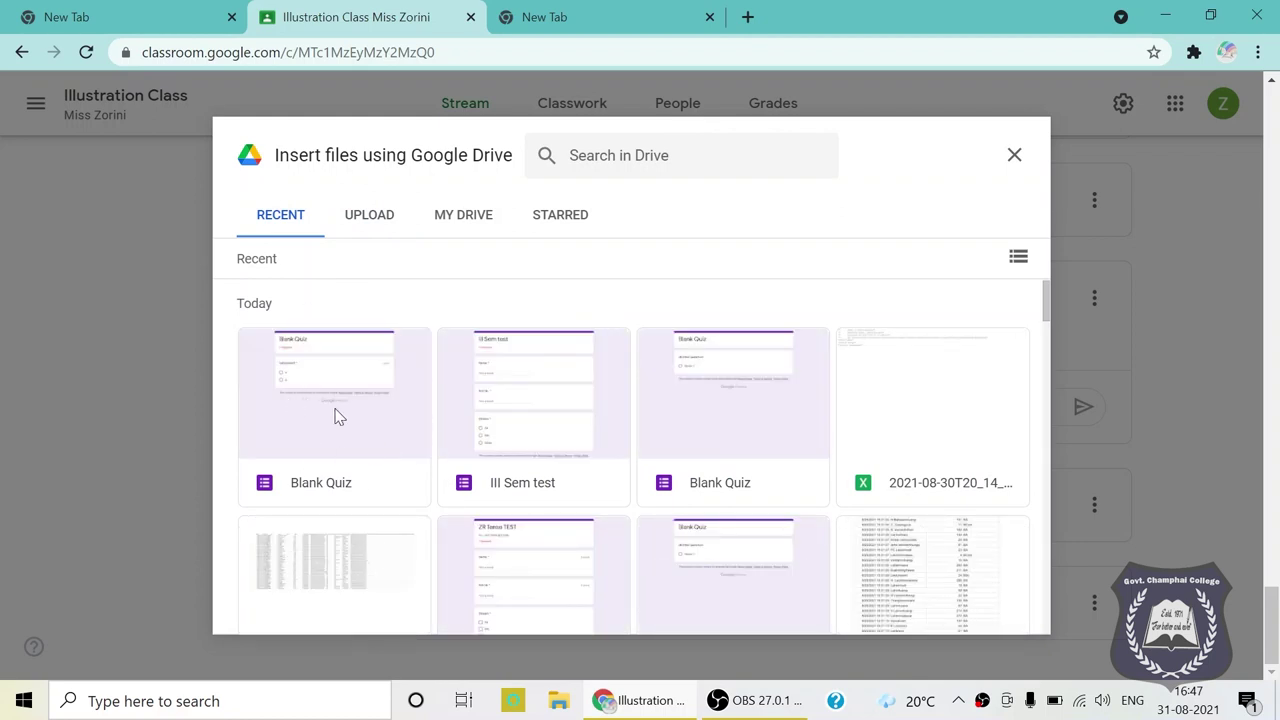
pyautogui.click(525, 404)
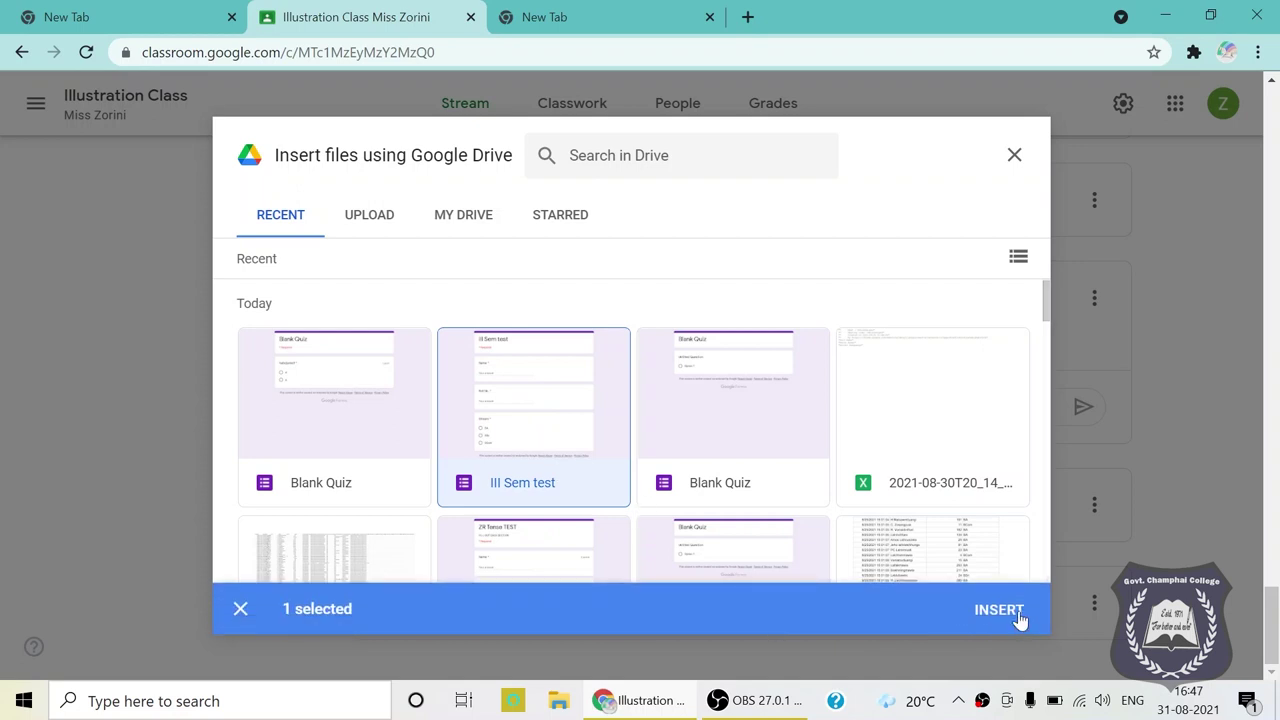
pyautogui.click(1005, 613)
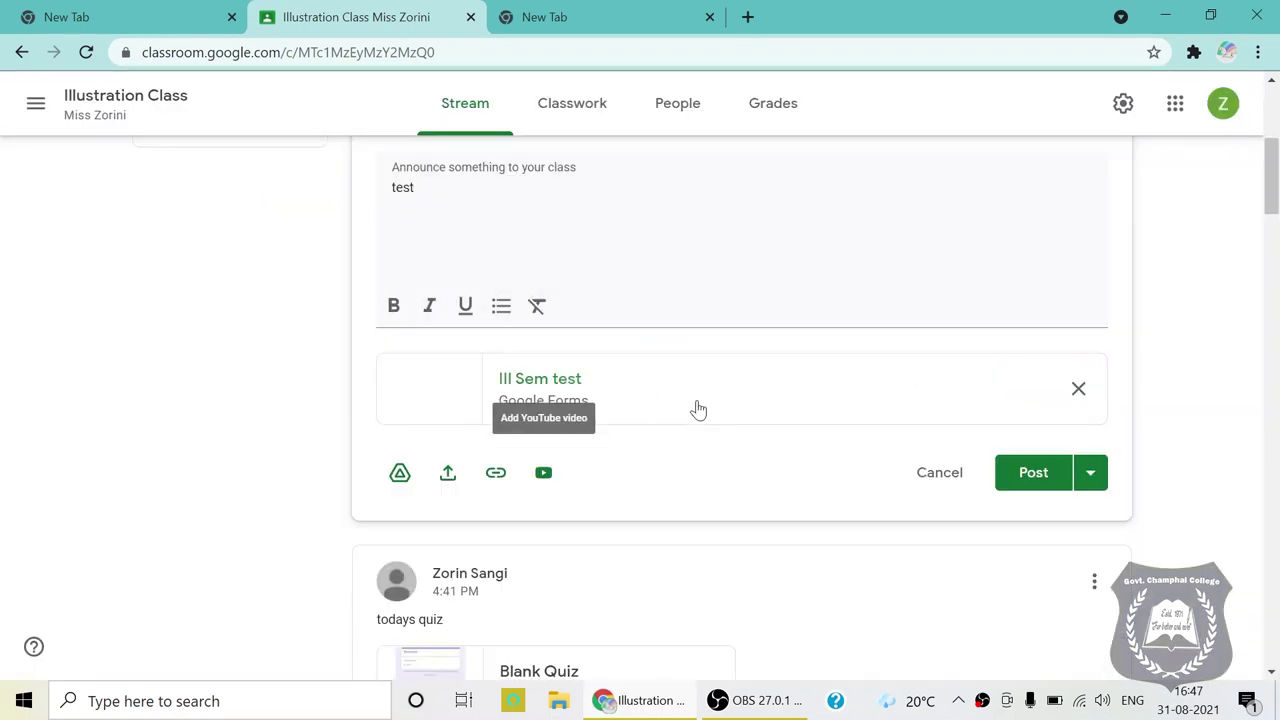
# Extend the announcement text to "test will start at 7 pm" and schedule it for Sep 1, 2021 at 7:00 PM
pyautogui.scroll(1, 600, 460)
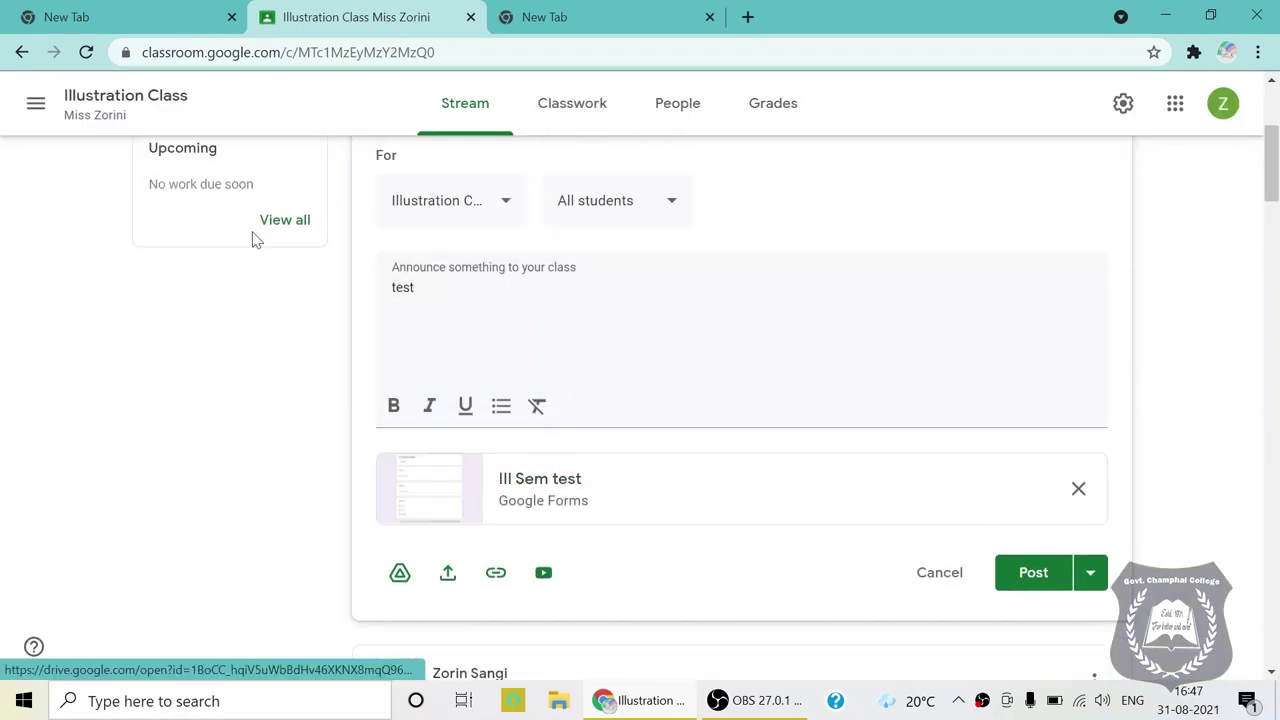
pyautogui.click(418, 287)
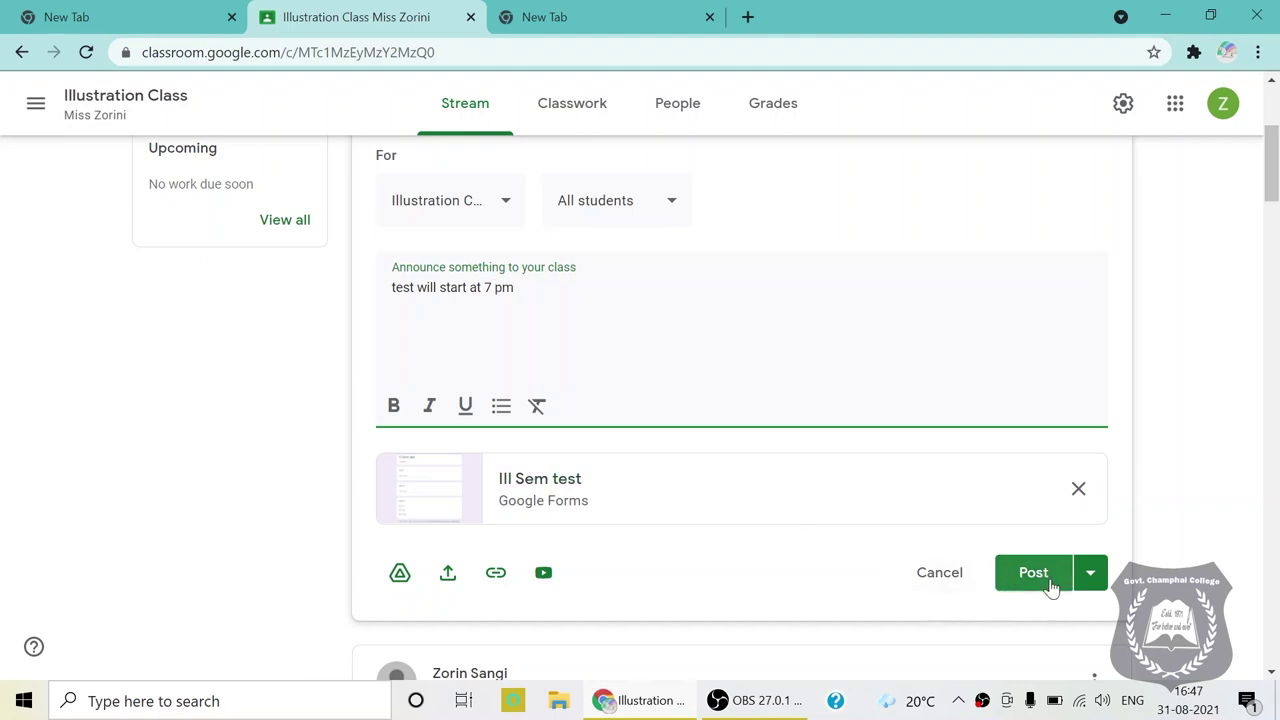
pyautogui.click(1094, 578)
pyautogui.scroll(-2, 1066, 574)
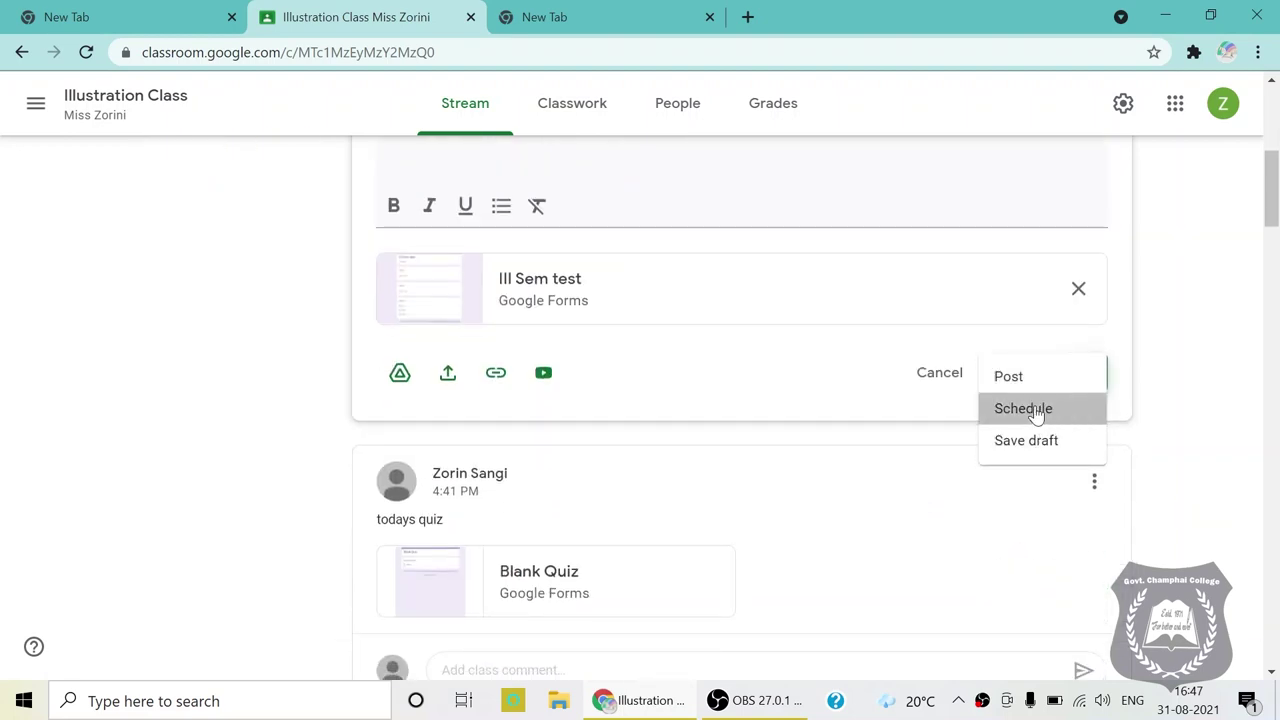
pyautogui.click(1030, 412)
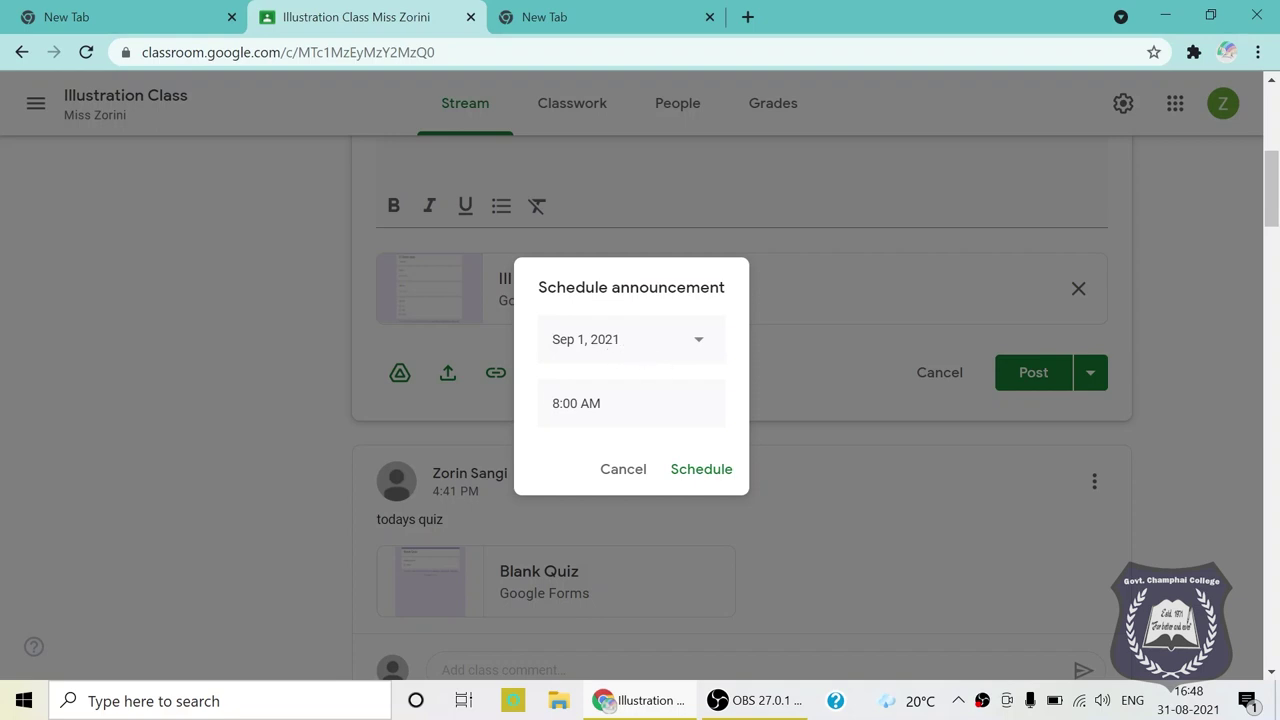
pyautogui.click(600, 403)
pyautogui.write('7')
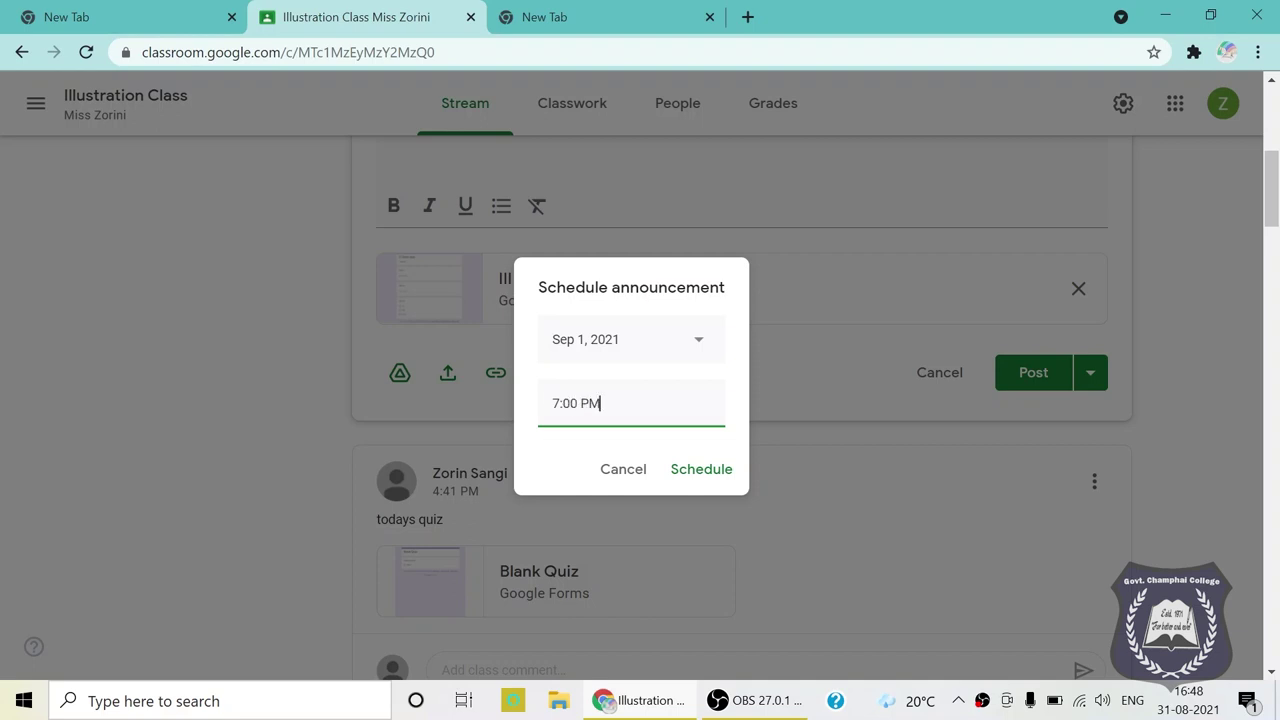
pyautogui.click(702, 472)
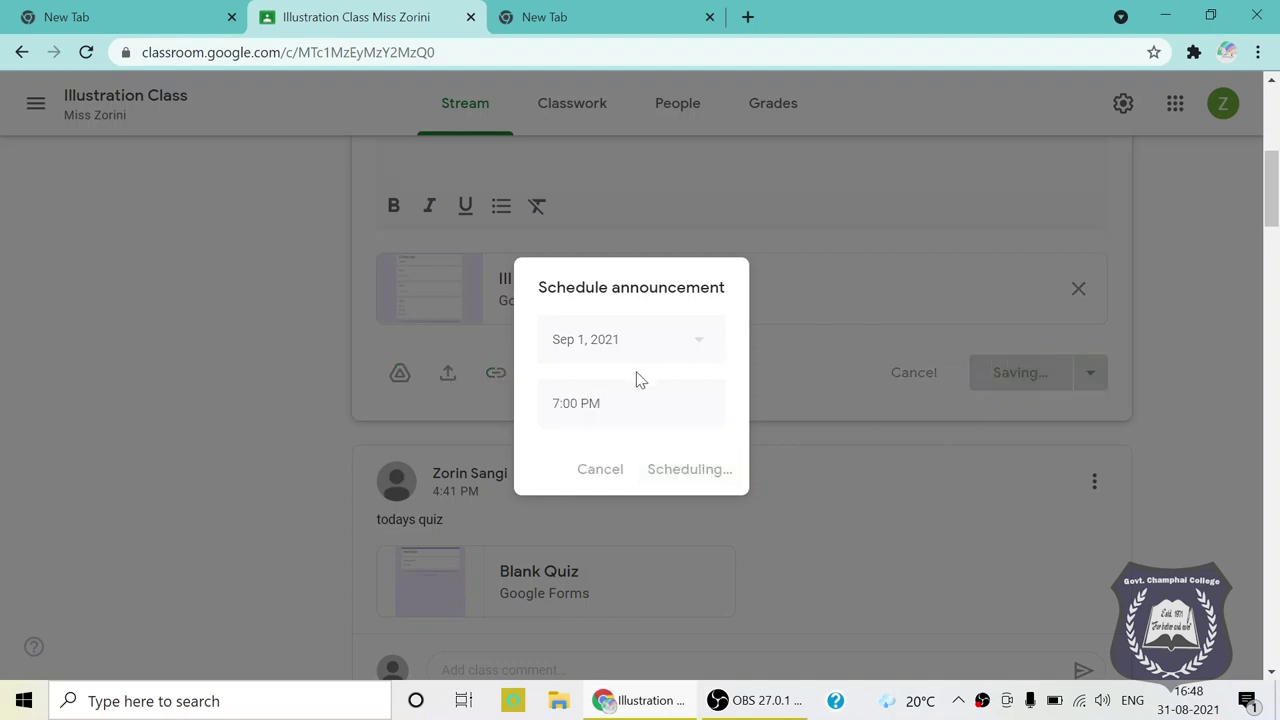
pyautogui.scroll(-2, 538, 440)
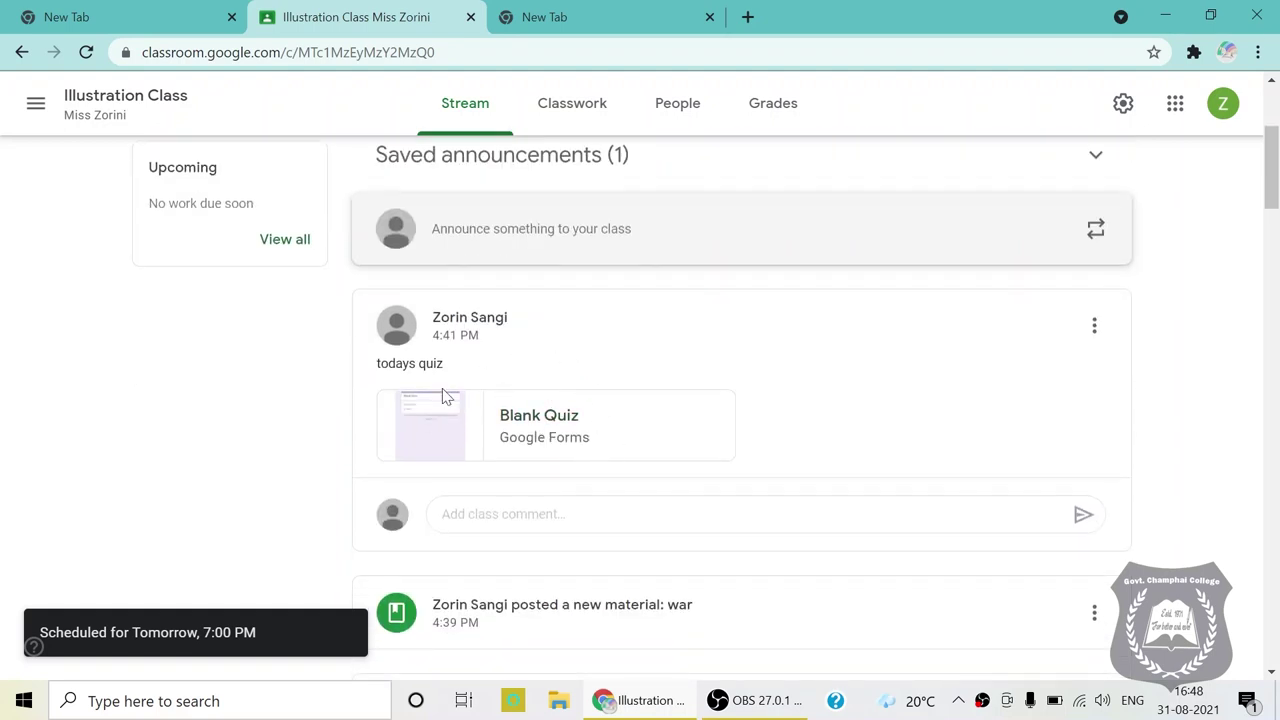
pyautogui.scroll(2, 446, 388)
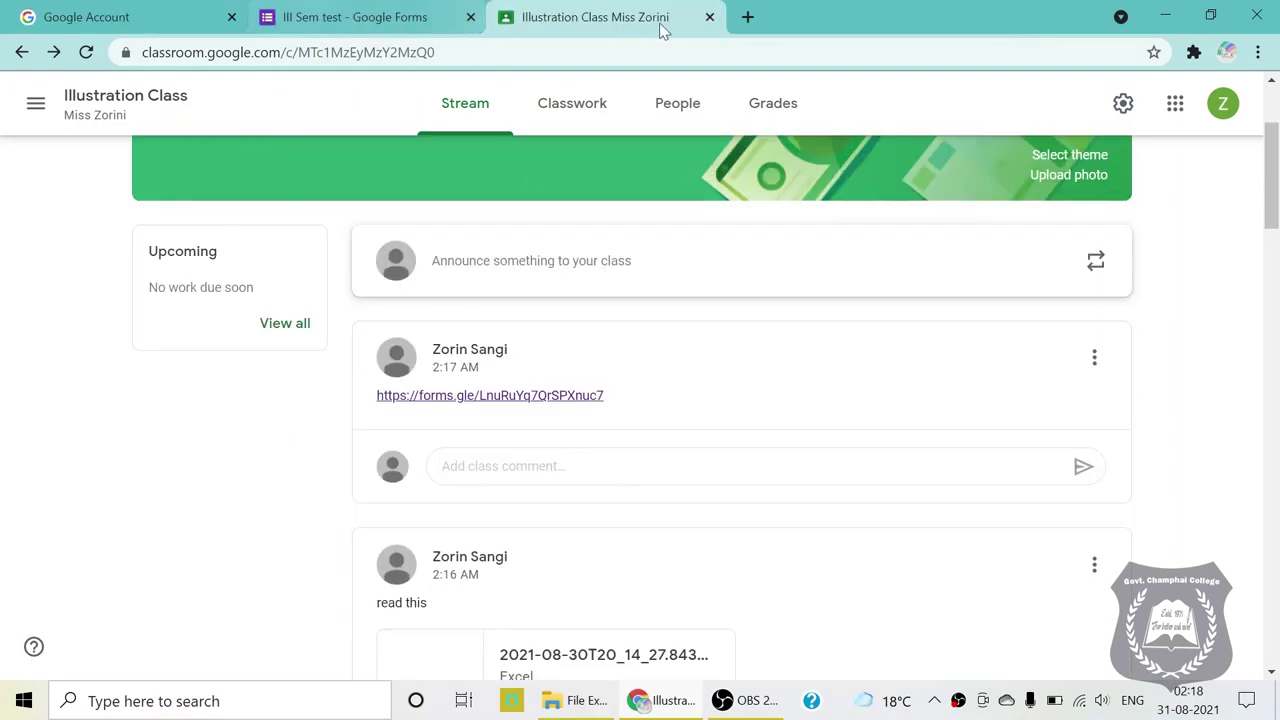
# Close the Illustration Class and III Sem test pages and look through the available Google apps, including Classroom, from Google Account
pyautogui.click(709, 19)
pyautogui.click(471, 17)
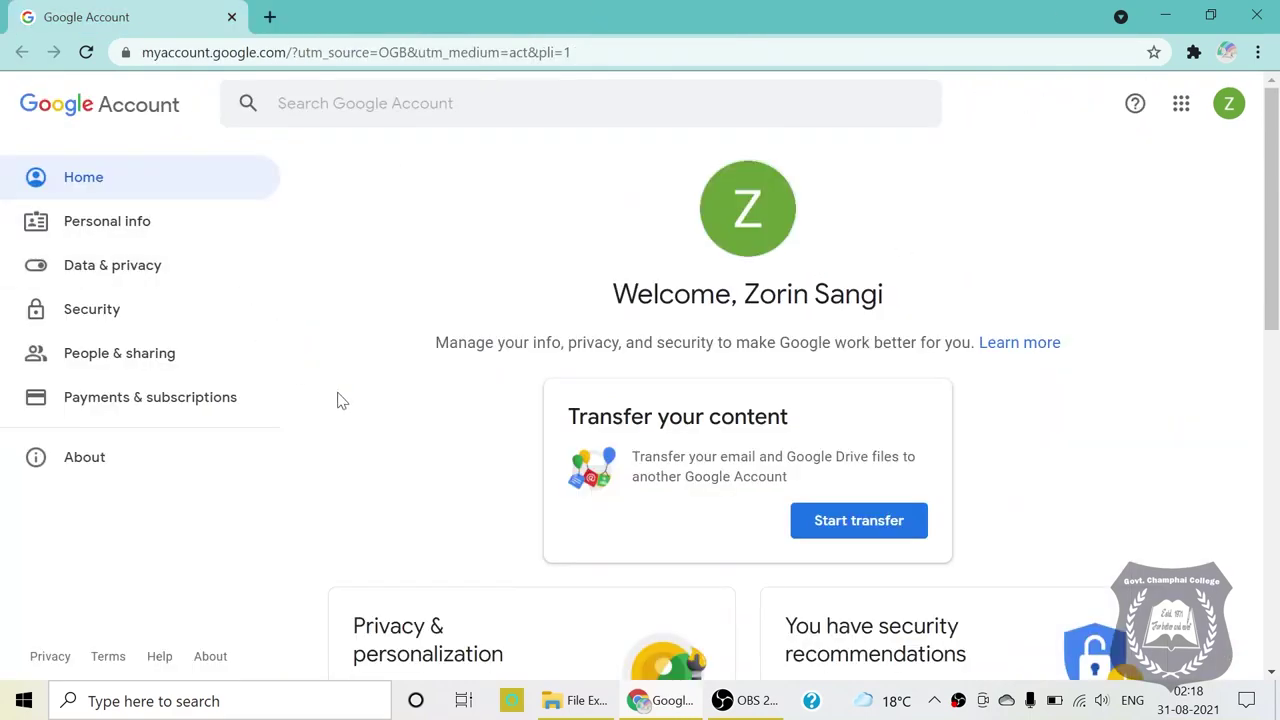
pyautogui.click(1180, 106)
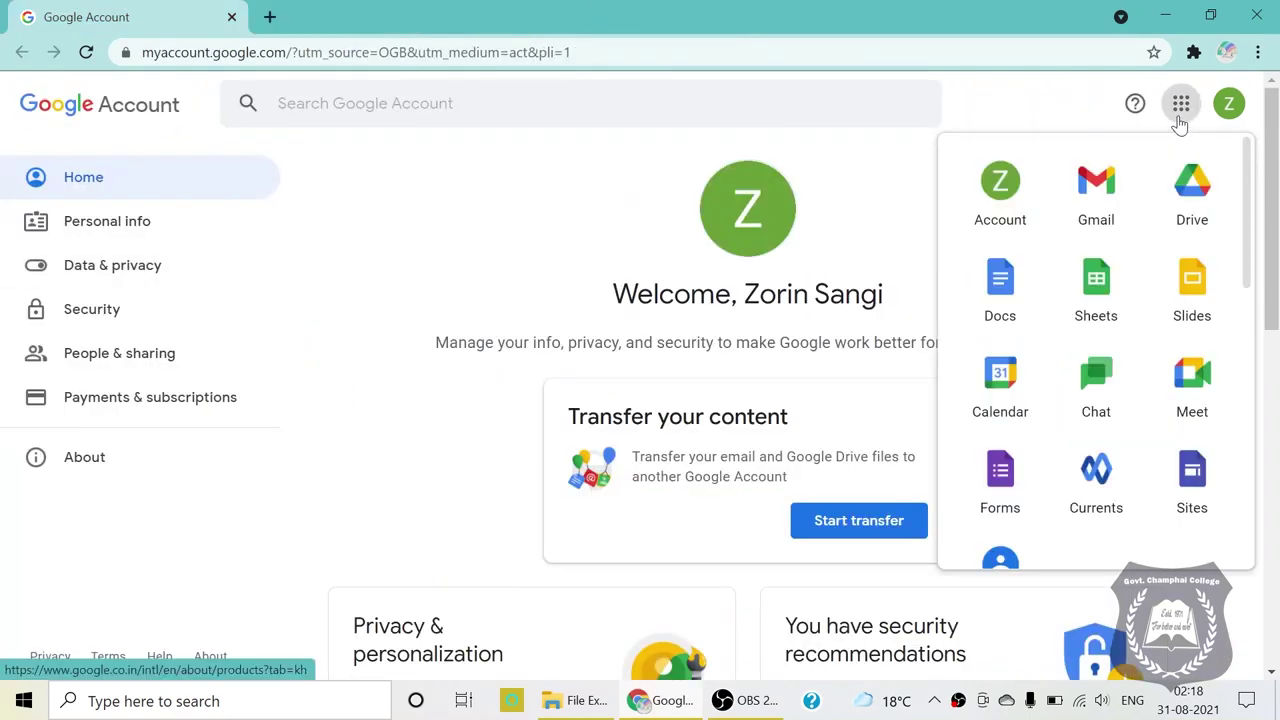
pyautogui.scroll(-1, 1010, 350)
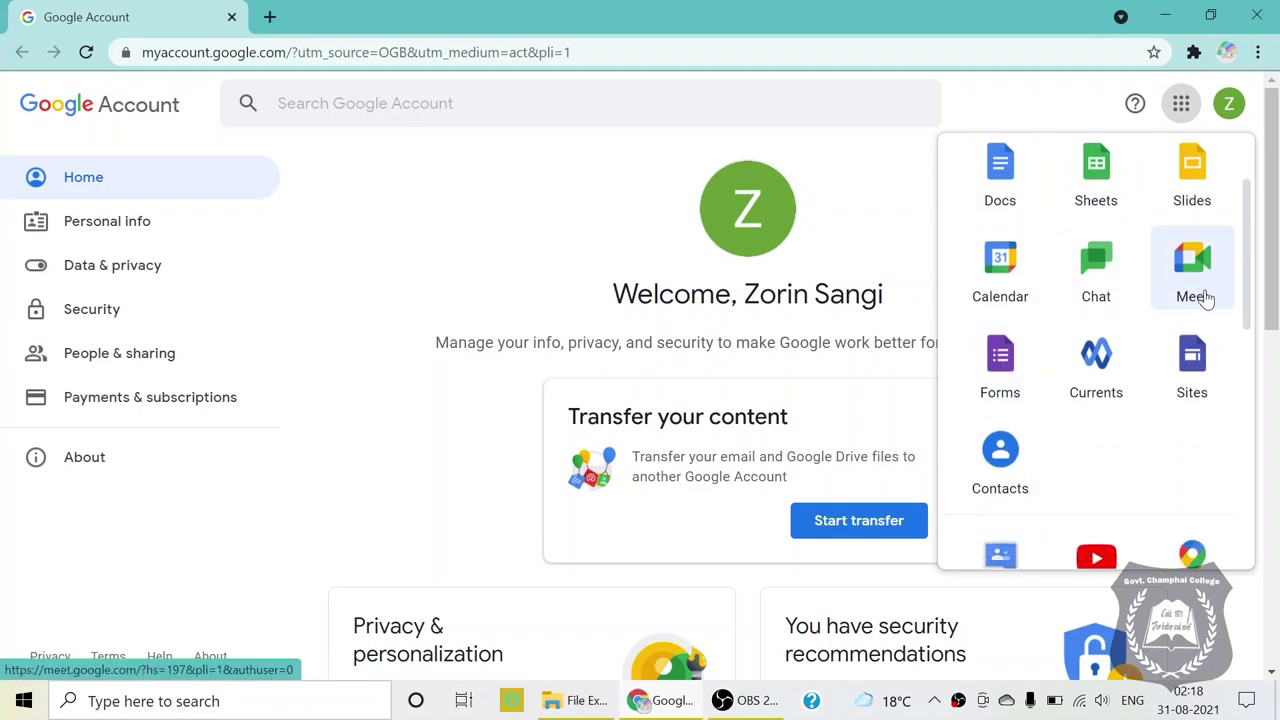
pyautogui.scroll(-6, 990, 360)
pyautogui.click(1015, 440)
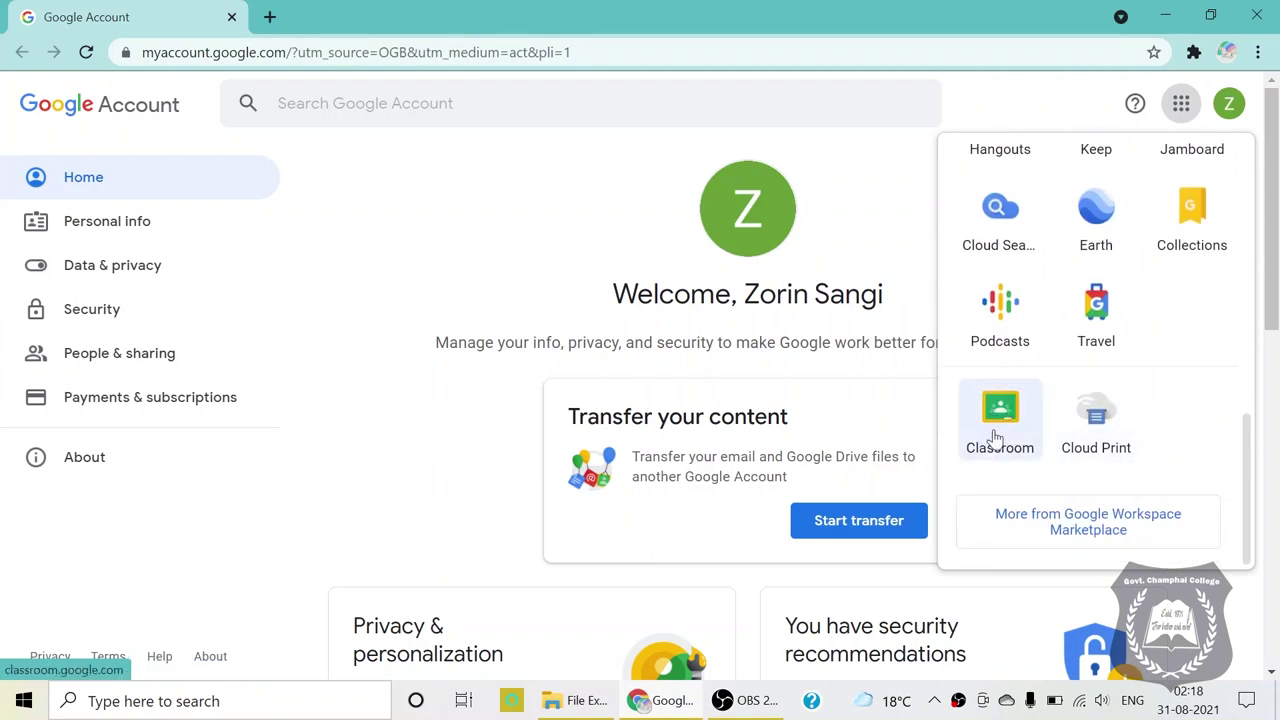
pyautogui.scroll(6, 1020, 415)
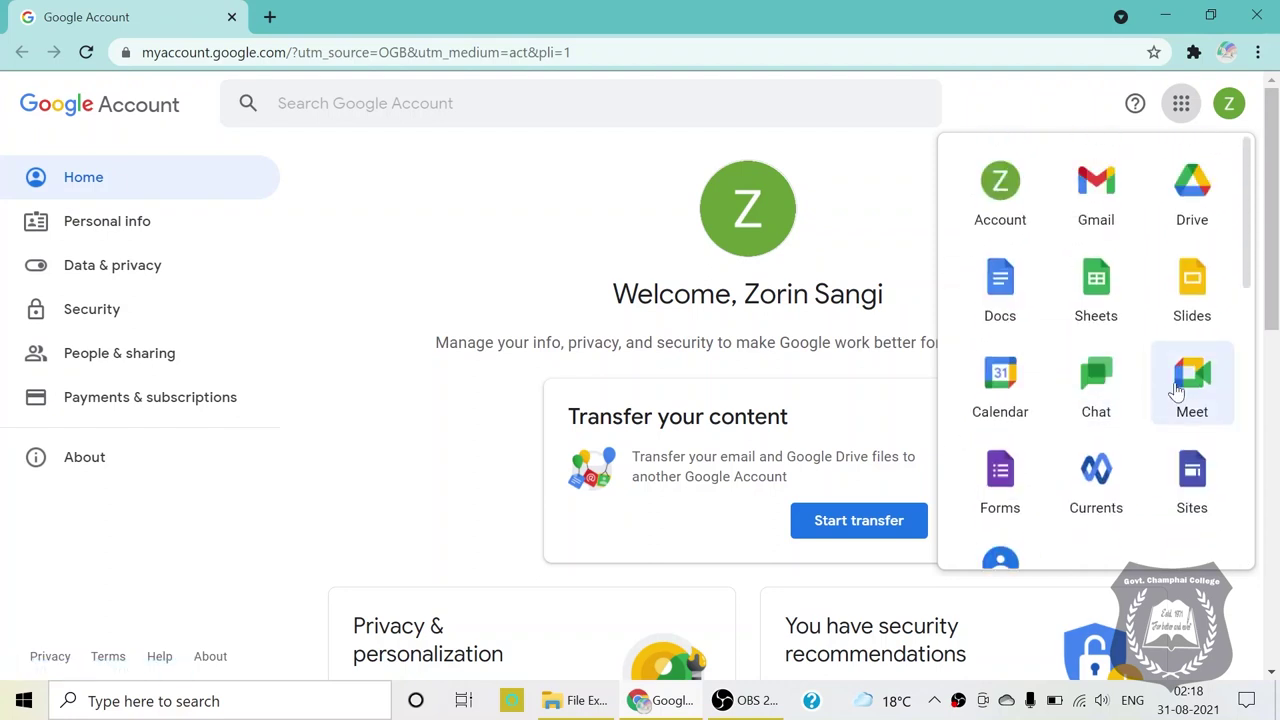